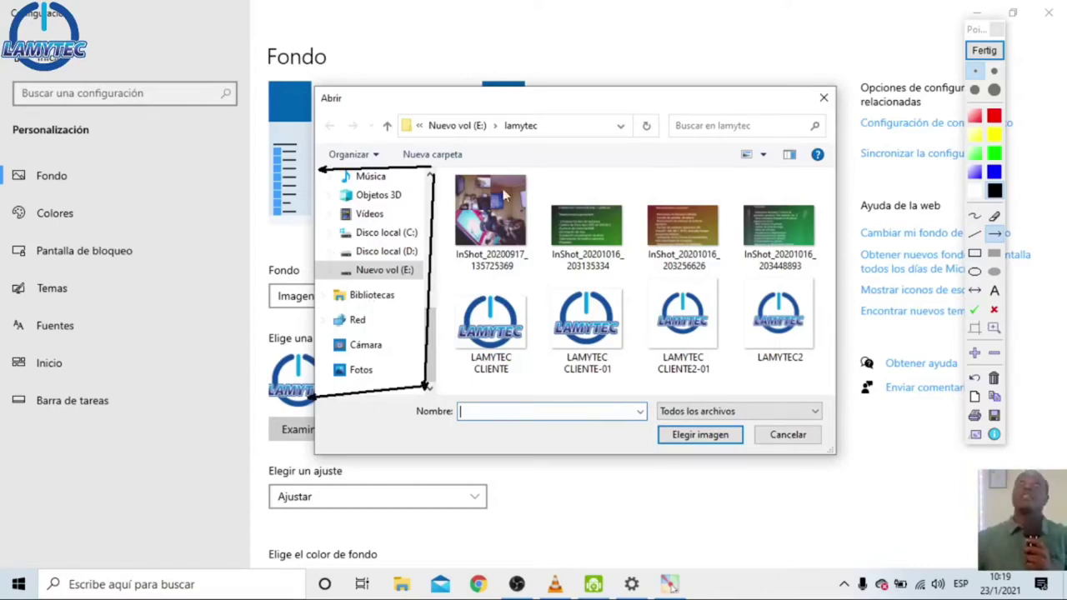
- Annotate the Abrir dialog with arrows marking the file area, folder path, search box and title bar, and dismiss the dialog
{"action": "mouse_move", "coordinate": [450, 185]}
{"action": "left_mouse_down"}
{"action": "mouse_move", "coordinate": [451, 385]}
{"action": "mouse_move", "coordinate": [700, 421]}
{"action": "mouse_move", "coordinate": [812, 378]}
{"action": "left_mouse_up"}
{"action": "mouse_move", "coordinate": [821, 171]}
{"action": "left_mouse_down"}
{"action": "mouse_move", "coordinate": [846, 370]}
{"action": "mouse_move", "coordinate": [763, 192]}
{"action": "mouse_move", "coordinate": [447, 183]}
{"action": "left_mouse_up"}
{"action": "left_click_drag", "start_coordinate": [779, 296], "coordinate": [531, 129]}
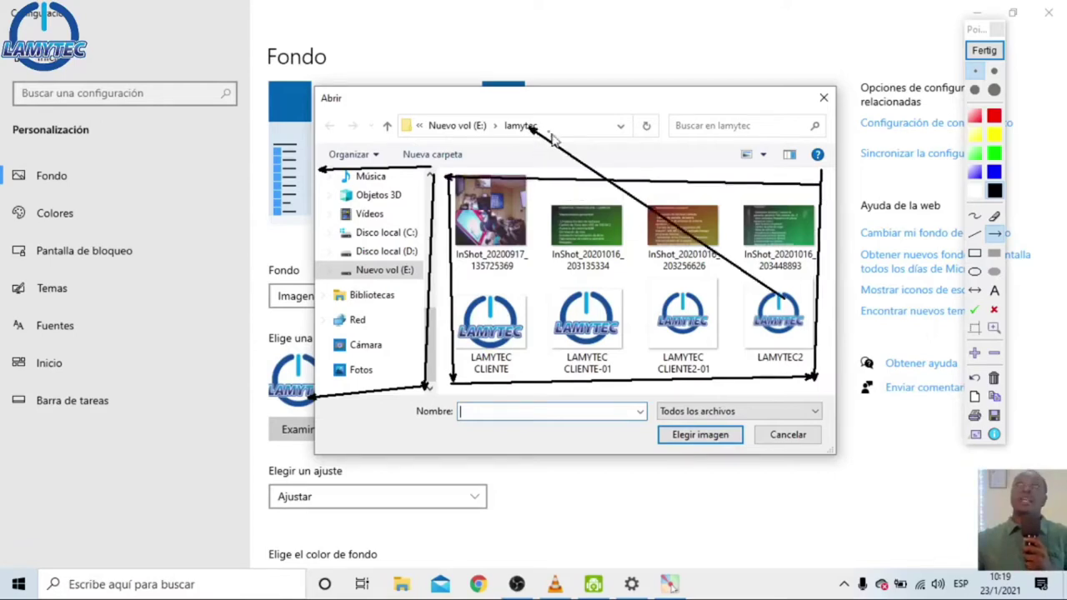
{"action": "left_click_drag", "start_coordinate": [744, 221], "coordinate": [724, 138]}
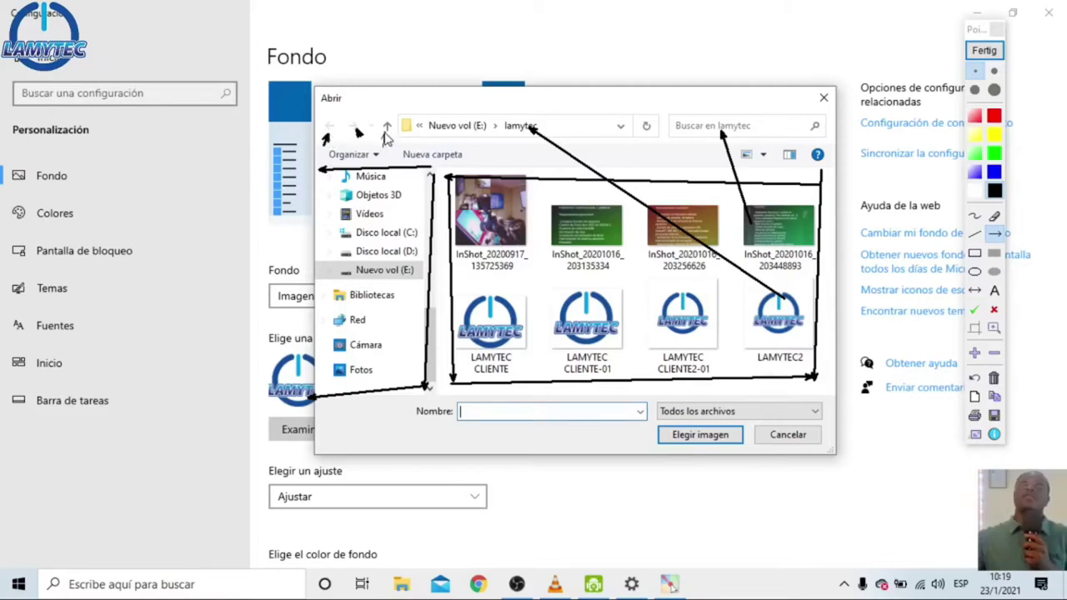
{"action": "left_click_drag", "start_coordinate": [857, 123], "coordinate": [540, 103]}
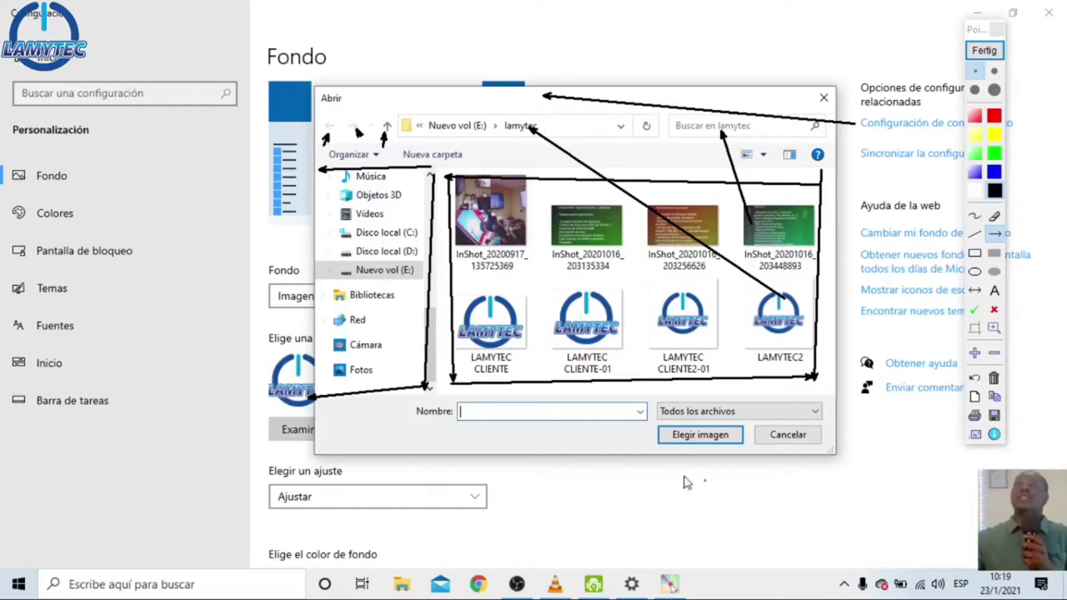
{"action": "left_click", "coordinate": [982, 52]}
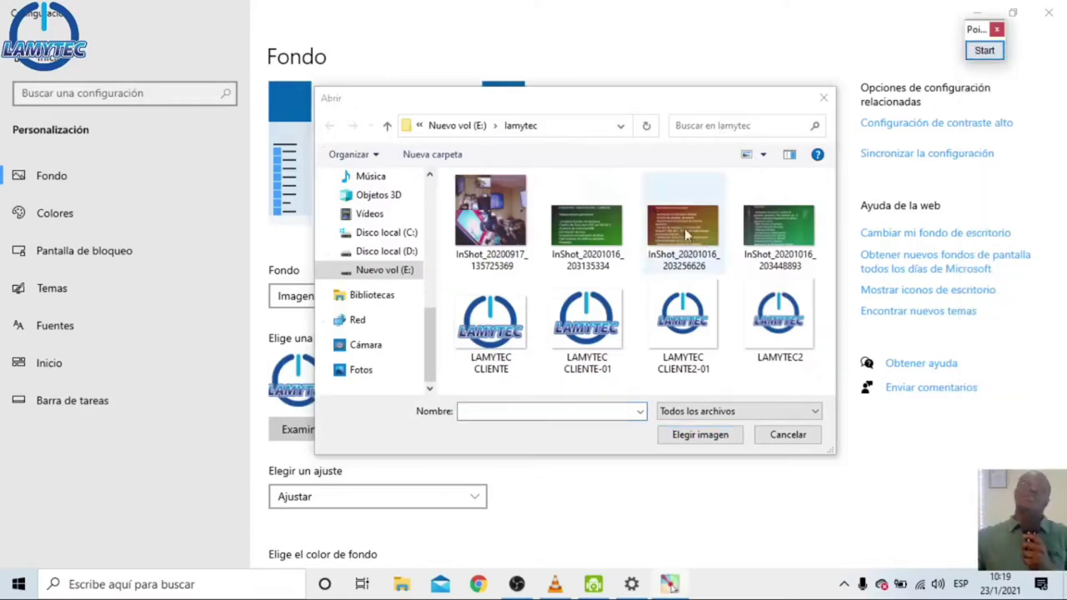
{"action": "left_click", "coordinate": [823, 97]}
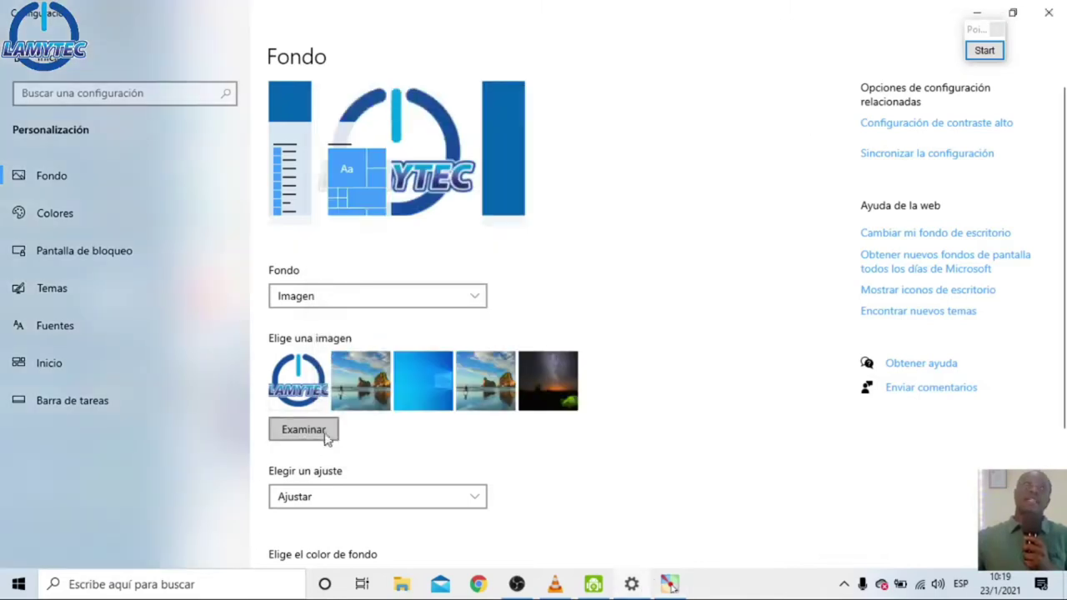
- Draw arrows pointing at Examinar and at the plus box of Color personalizado in the Fondo settings, and end the annotation
{"action": "scroll", "coordinate": [327, 440], "scroll_direction": "down", "scroll_amount": 3}
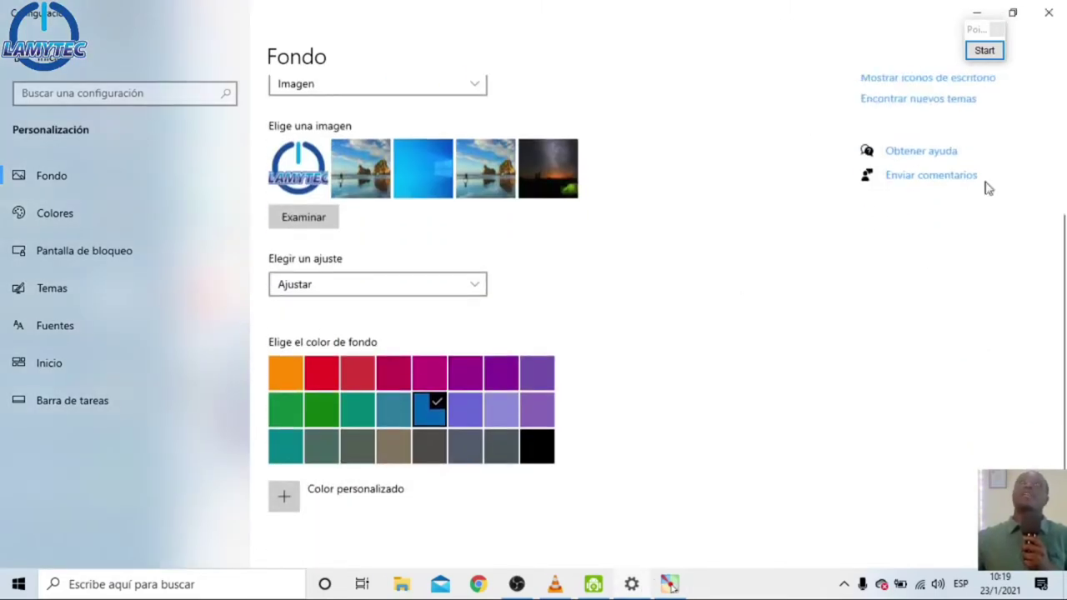
{"action": "left_click", "coordinate": [983, 51]}
{"action": "left_click_drag", "start_coordinate": [750, 351], "coordinate": [335, 227]}
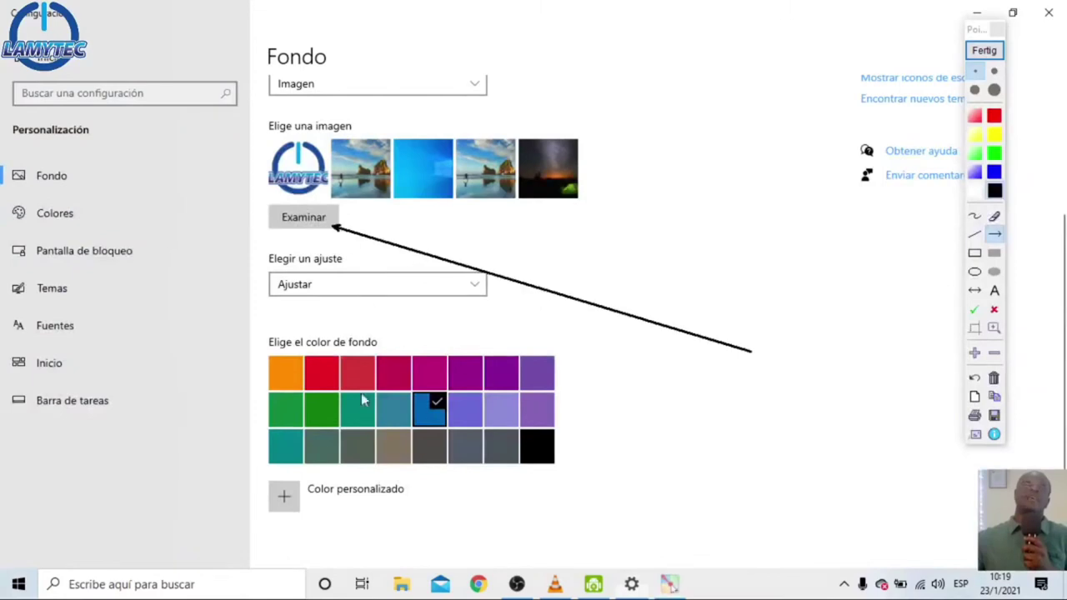
{"action": "mouse_move", "coordinate": [680, 524]}
{"action": "left_mouse_down"}
{"action": "mouse_move", "coordinate": [321, 515]}
{"action": "mouse_move", "coordinate": [308, 504]}
{"action": "left_mouse_up"}
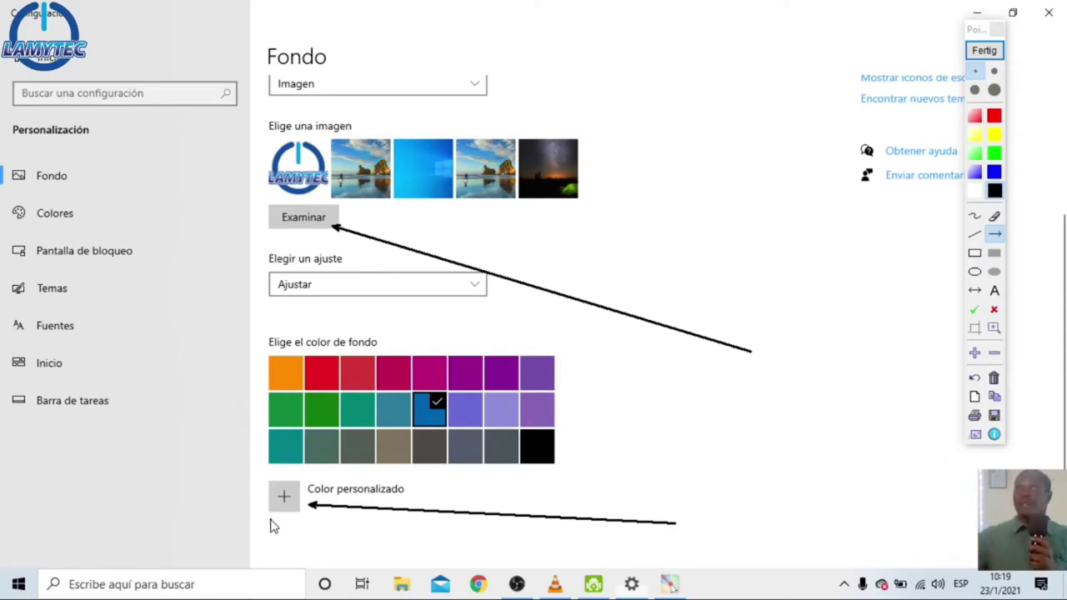
{"action": "left_click", "coordinate": [975, 70]}
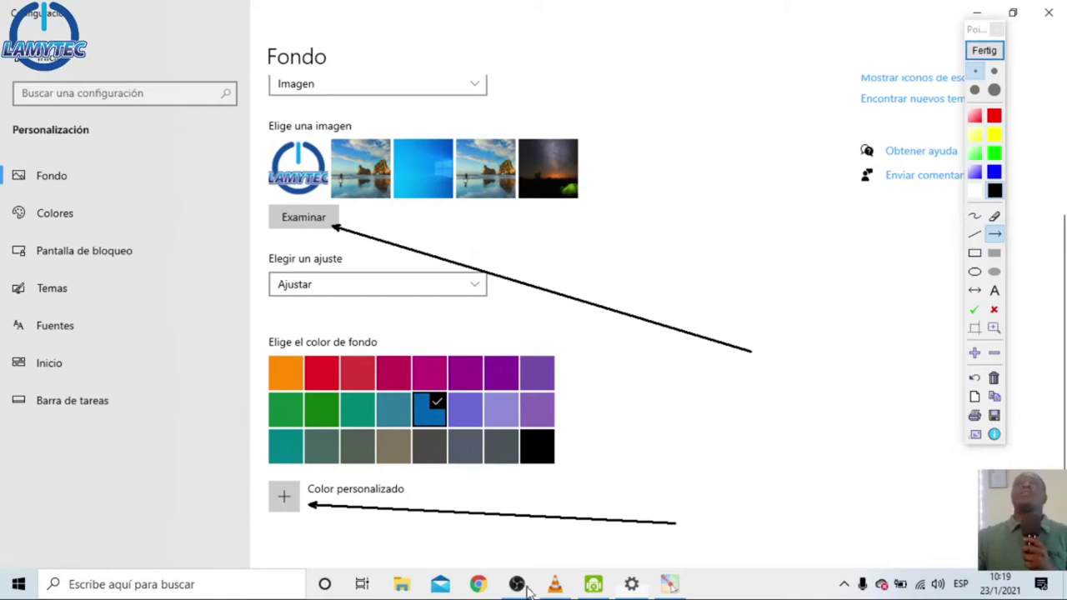
{"action": "left_click", "coordinate": [984, 51]}
- Switch to OBS to check the live transmission and minimize its window
{"action": "left_click", "coordinate": [517, 586]}
{"action": "left_click", "coordinate": [119, 447]}
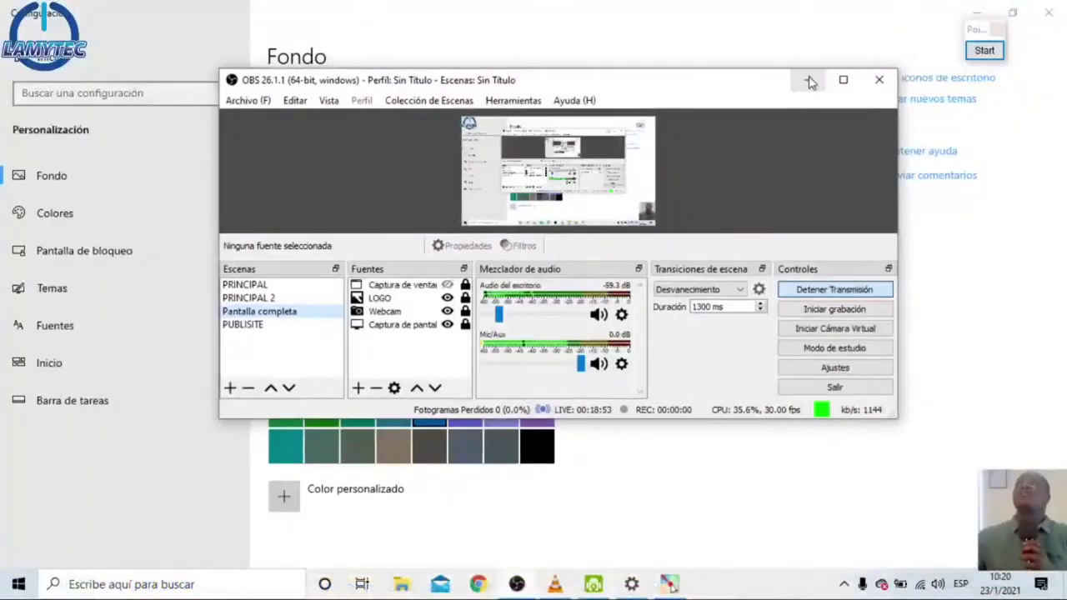
{"action": "left_click", "coordinate": [803, 73]}
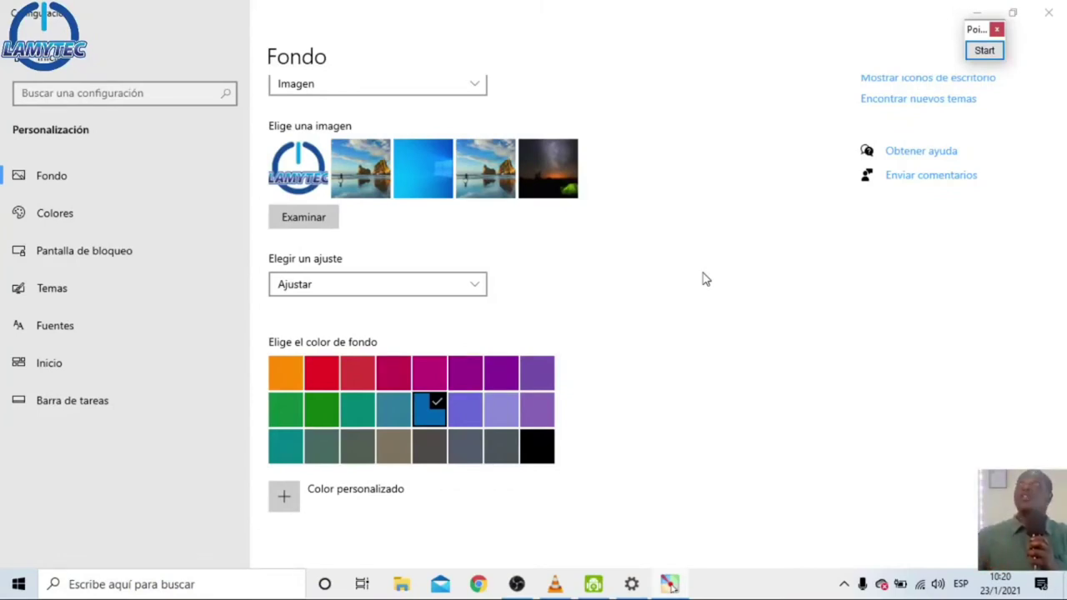
- Mark the Examinar and Color personalizado controls with arrows again on the Fondo page, and clear the annotations
{"action": "left_click", "coordinate": [983, 52]}
{"action": "mouse_move", "coordinate": [769, 360]}
{"action": "left_mouse_down"}
{"action": "mouse_move", "coordinate": [380, 278]}
{"action": "mouse_move", "coordinate": [350, 223]}
{"action": "left_mouse_up"}
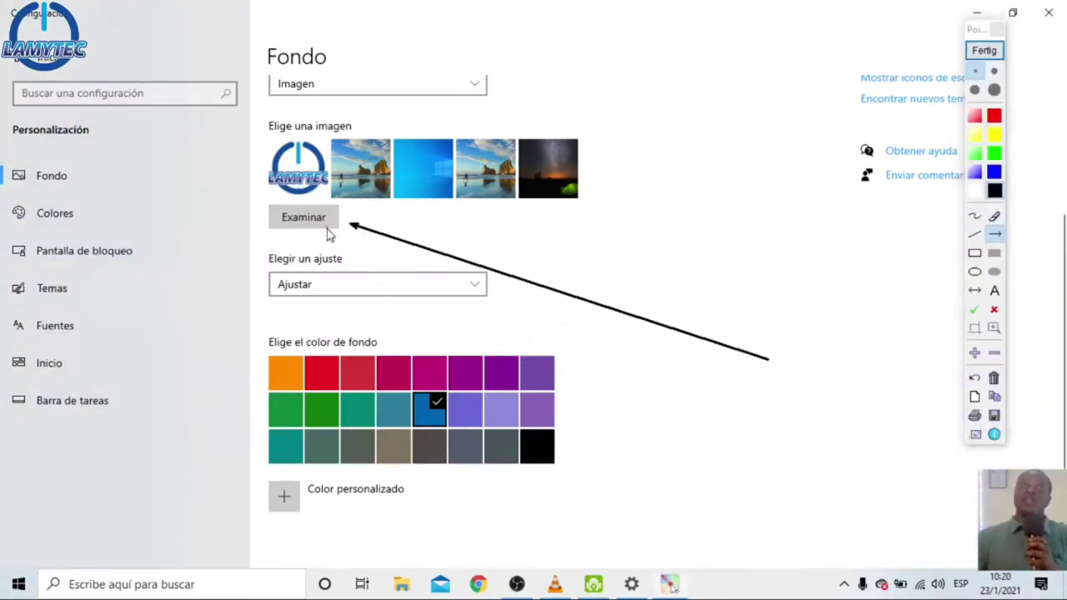
{"action": "mouse_move", "coordinate": [663, 558]}
{"action": "left_mouse_down"}
{"action": "mouse_move", "coordinate": [319, 519]}
{"action": "mouse_move", "coordinate": [310, 505]}
{"action": "left_mouse_up"}
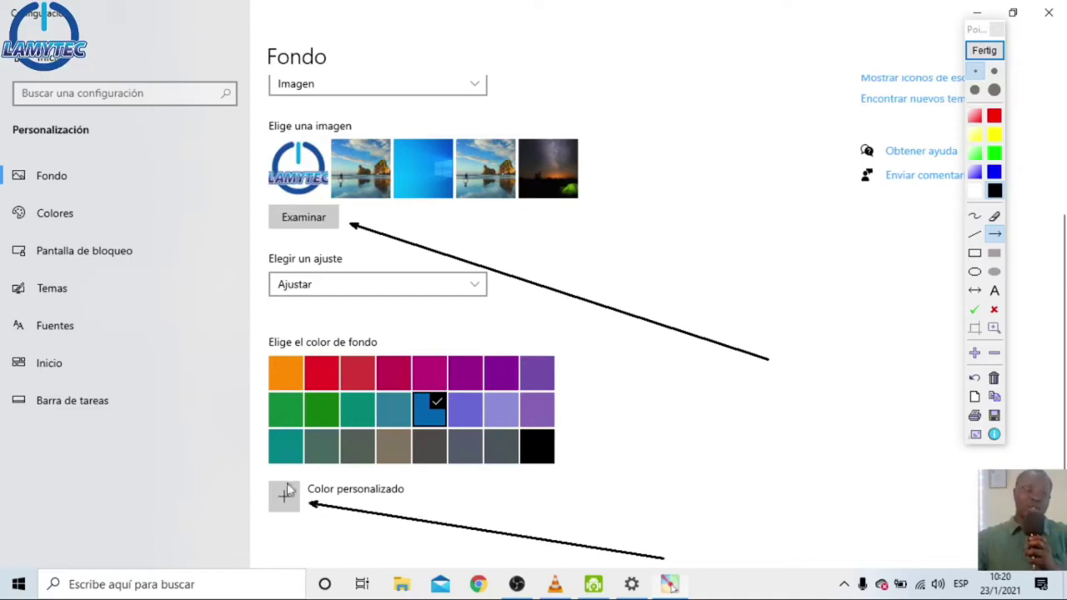
{"action": "left_click_drag", "start_coordinate": [595, 240], "coordinate": [350, 217]}
{"action": "mouse_move", "coordinate": [600, 525]}
{"action": "left_mouse_down"}
{"action": "mouse_move", "coordinate": [302, 505]}
{"action": "mouse_move", "coordinate": [300, 473]}
{"action": "left_mouse_up"}
{"action": "left_click", "coordinate": [985, 51]}
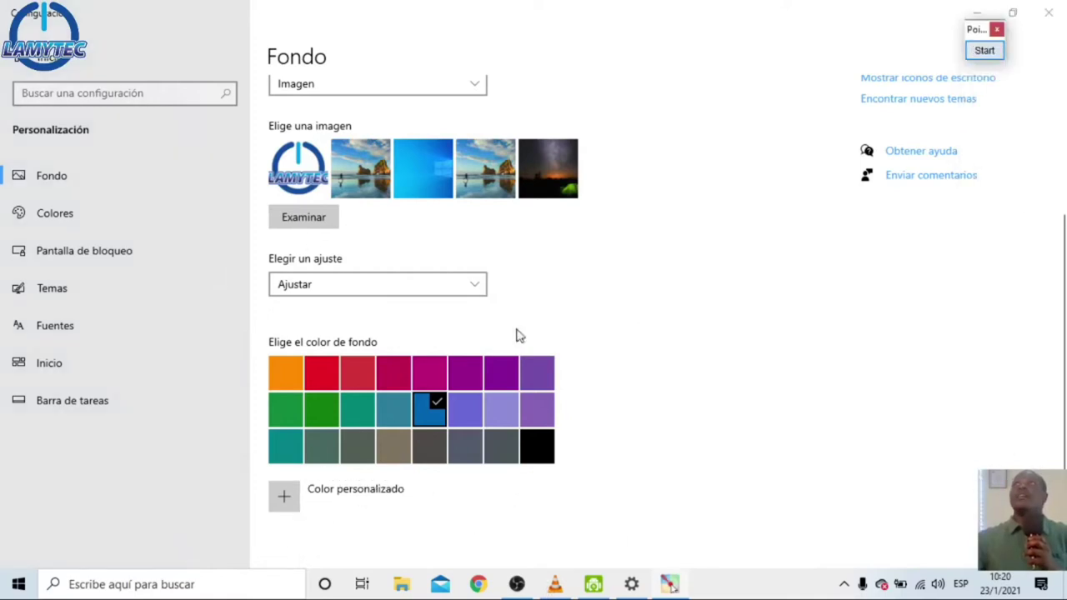
- Open the custom background colour picker and minimize the Configuración window
{"action": "left_click", "coordinate": [285, 500]}
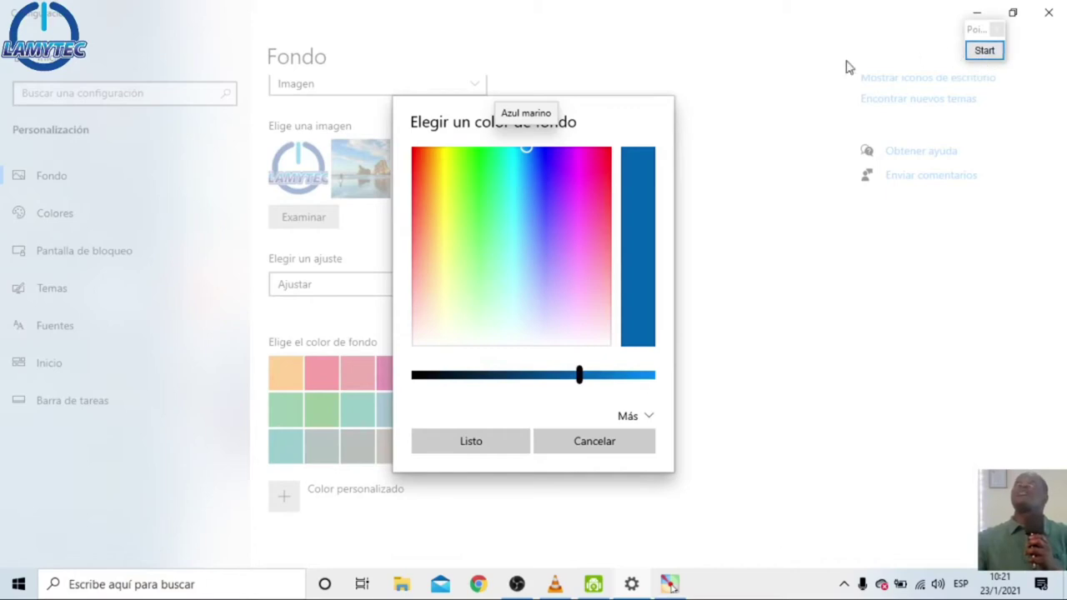
{"action": "left_click", "coordinate": [977, 14]}
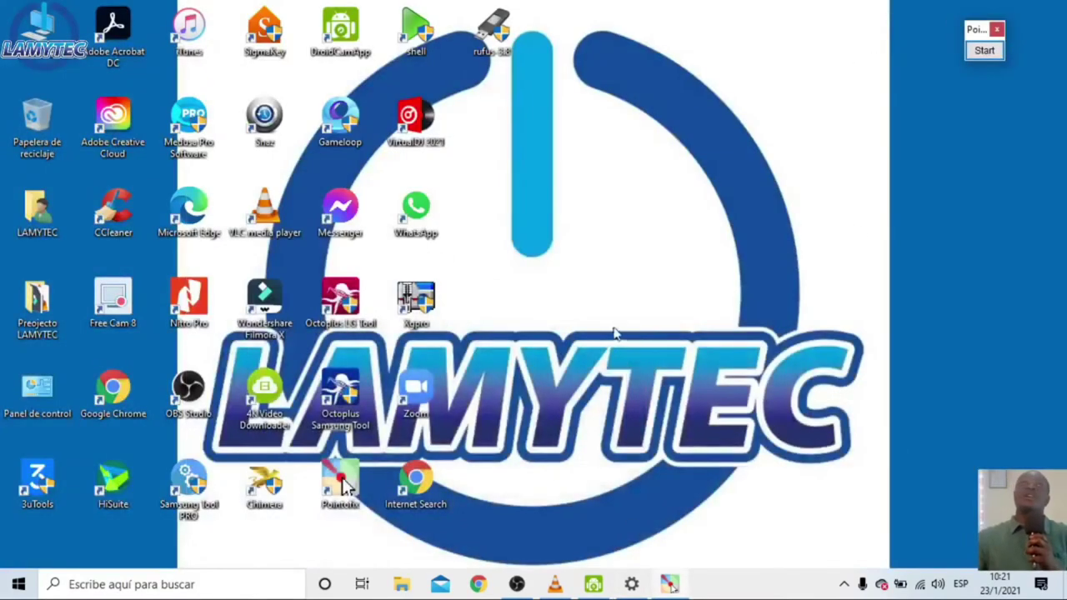
- Find Word through the Windows search, launch it and create a blank document
{"action": "left_click", "coordinate": [133, 584]}
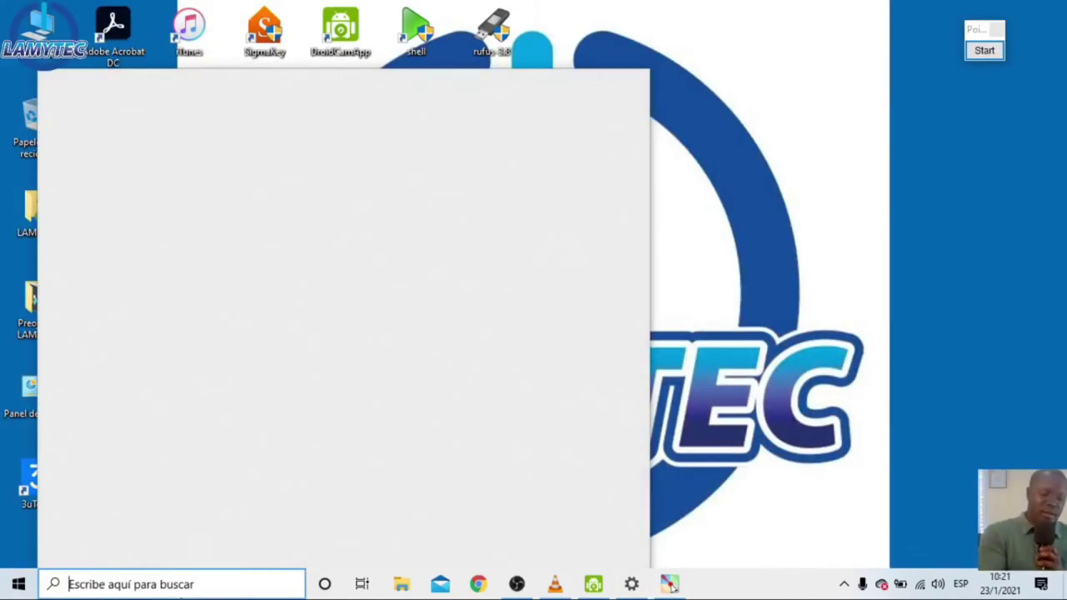
{"action": "type", "text": "word"}
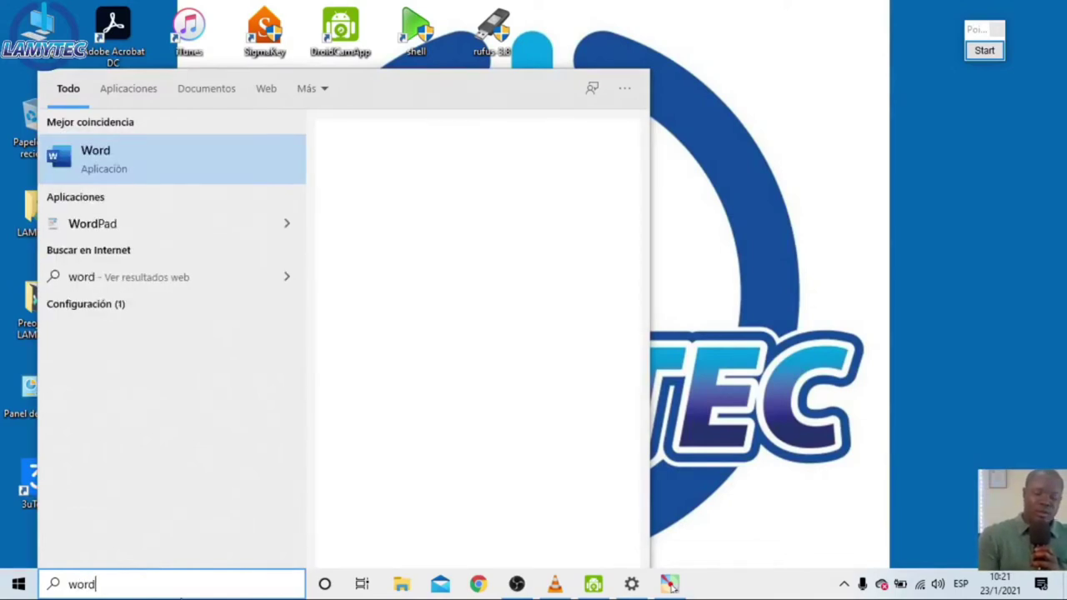
{"action": "key", "text": "Return"}
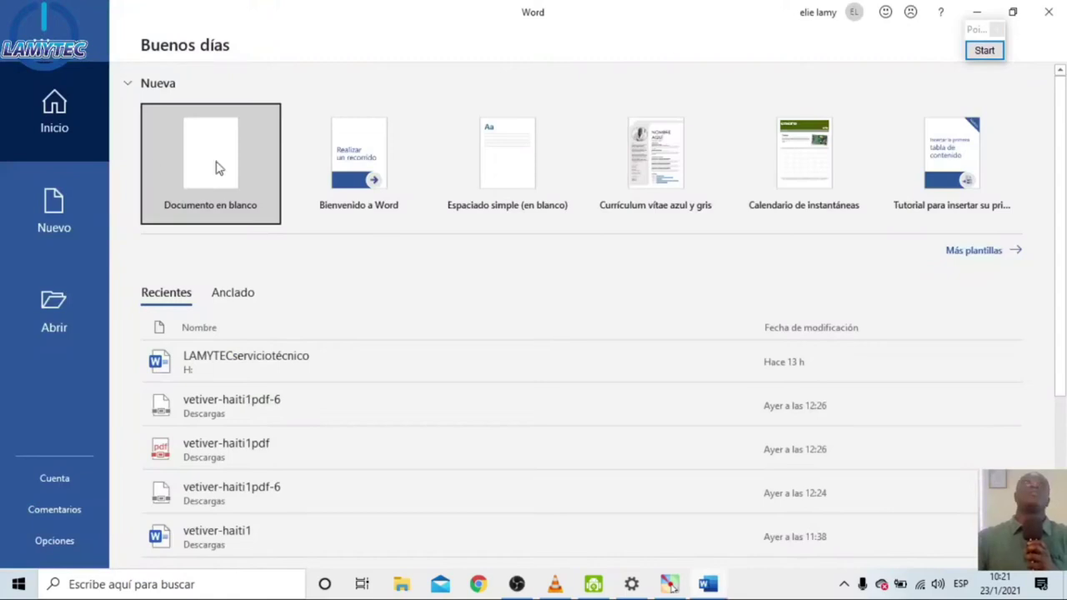
{"action": "left_click", "coordinate": [216, 167]}
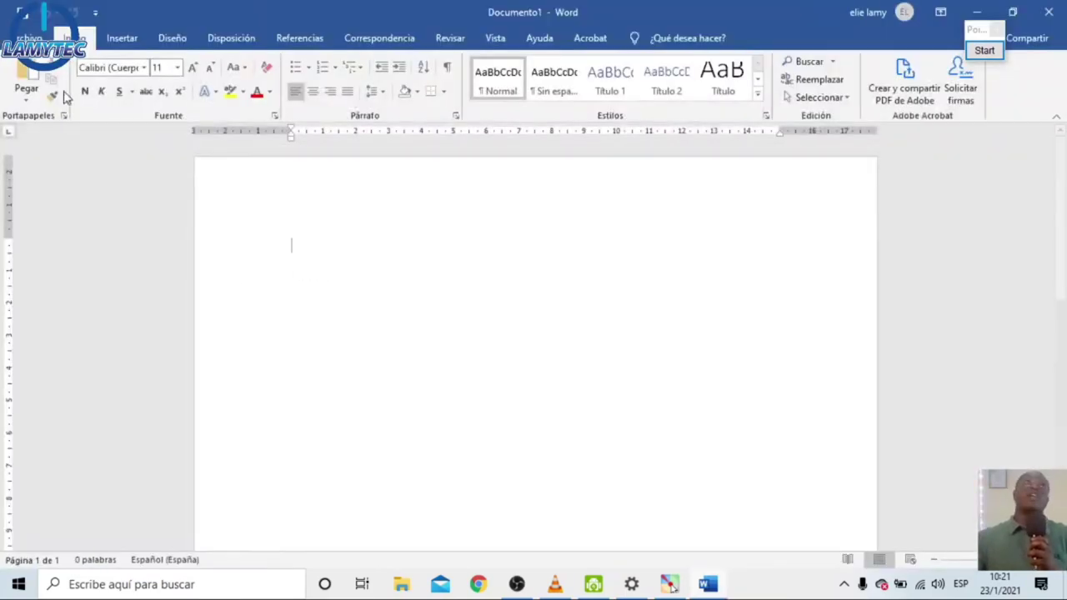
- Show Word's Abrir page and draw an arrow pointing at Examinar, ending the annotation
{"action": "left_click", "coordinate": [30, 37]}
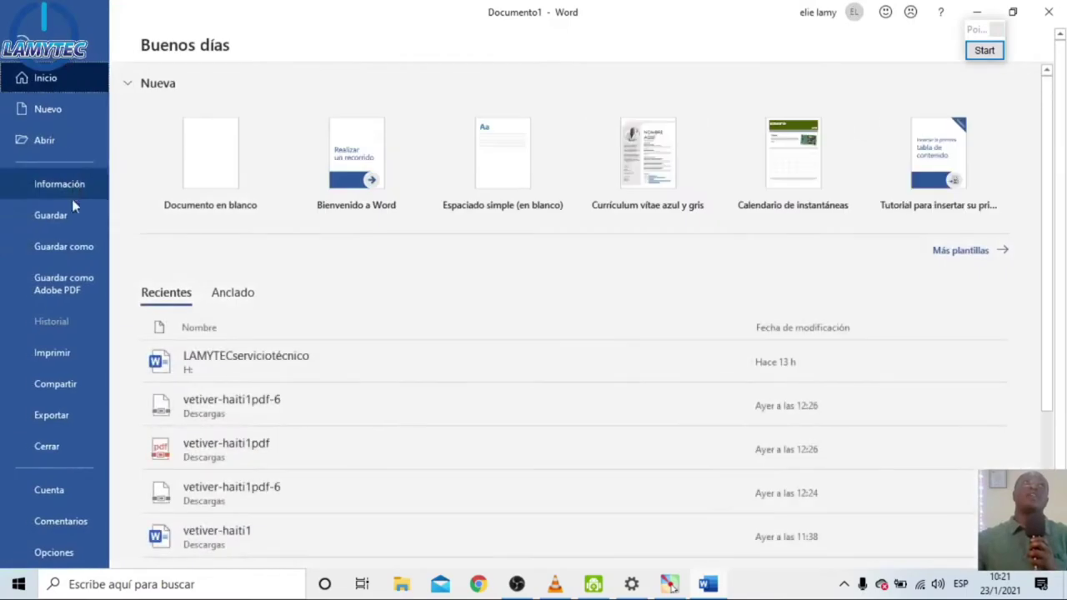
{"action": "left_click", "coordinate": [48, 142]}
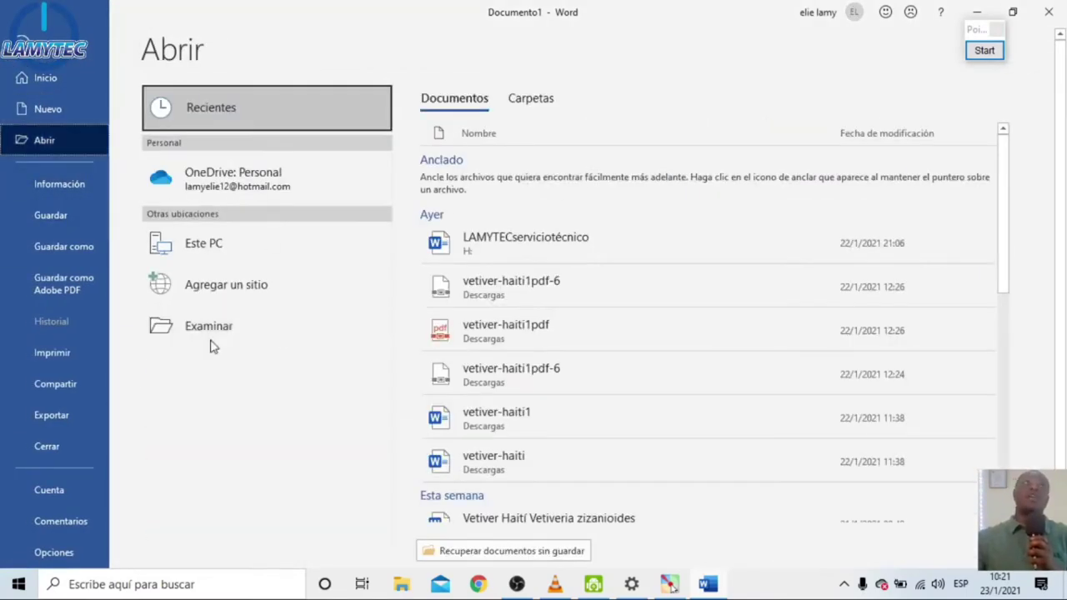
{"action": "left_click", "coordinate": [984, 50]}
{"action": "left_click_drag", "start_coordinate": [340, 431], "coordinate": [233, 336]}
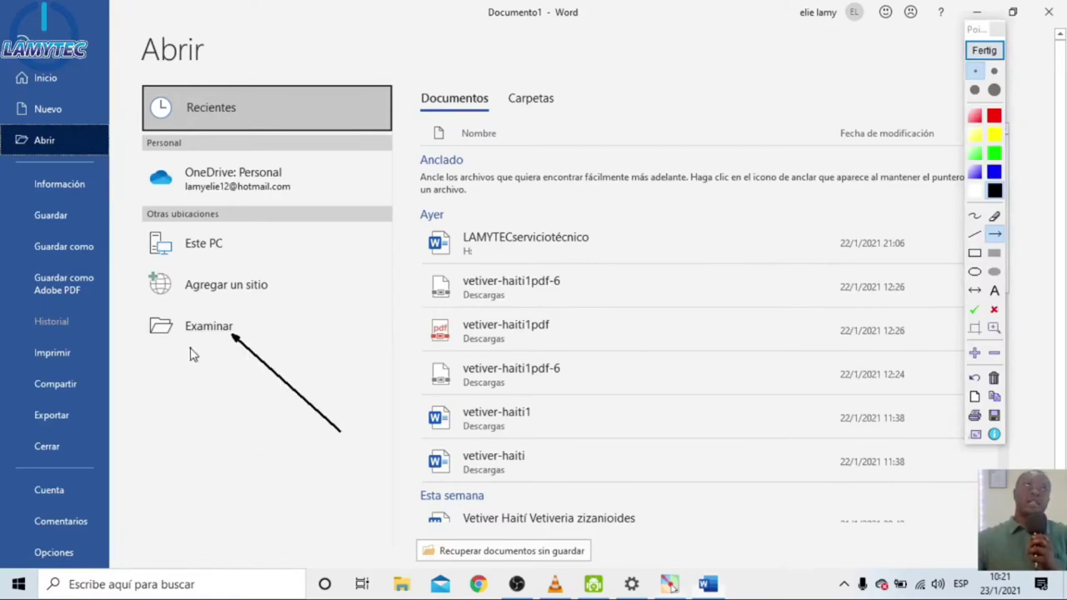
{"action": "left_click", "coordinate": [984, 50]}
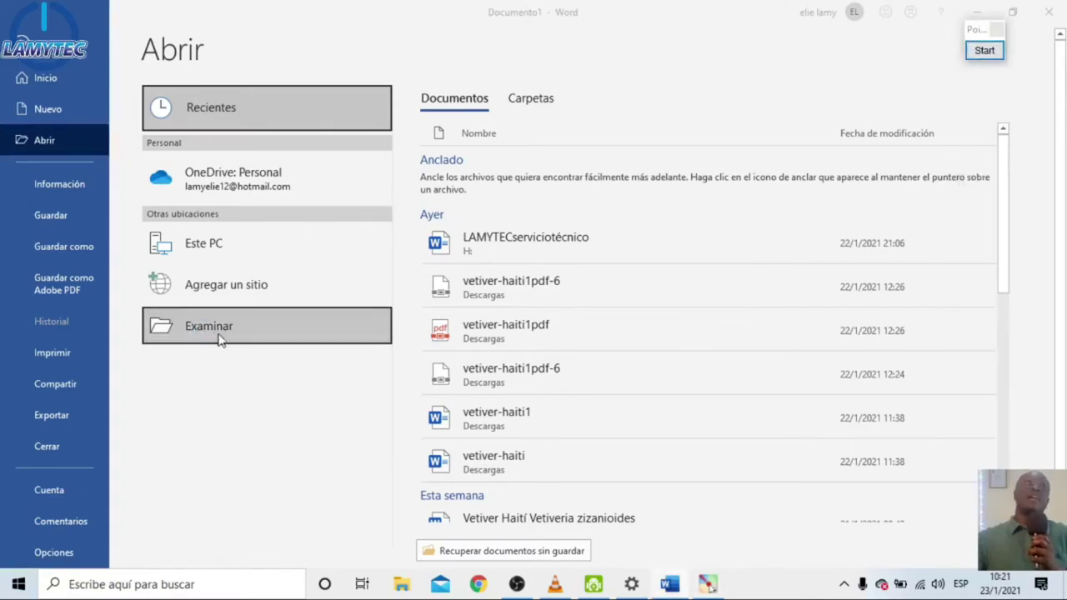
- Browse for a document to display Word's Abrir file dialog, and dismiss it without opening anything
{"action": "left_click", "coordinate": [219, 337]}
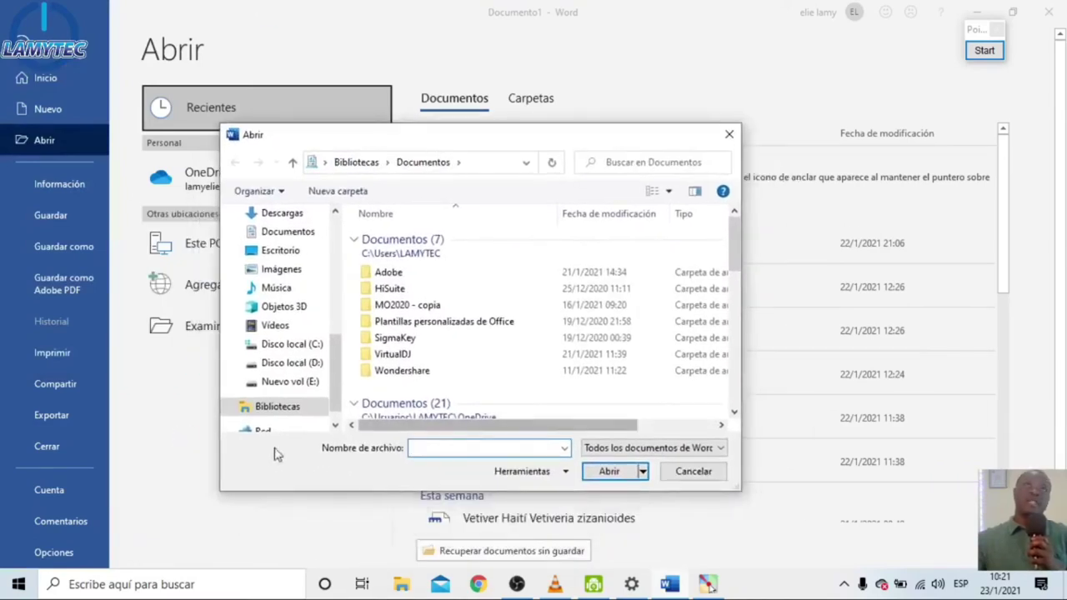
{"action": "left_click", "coordinate": [731, 140]}
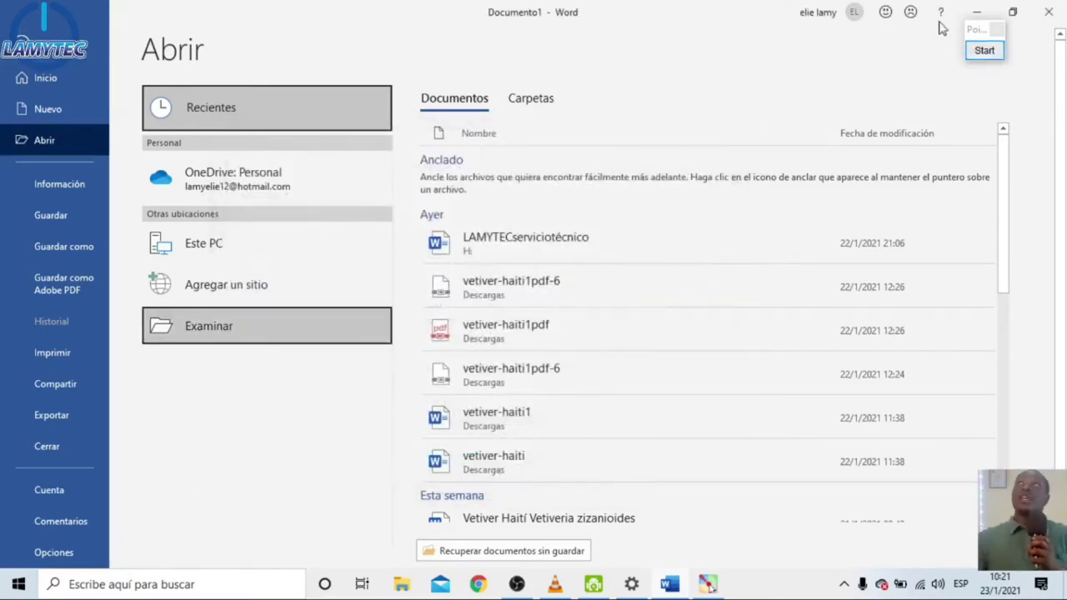
- Restore the Word window to a smaller size and close it, returning to the desktop
{"action": "double_click", "coordinate": [354, 20]}
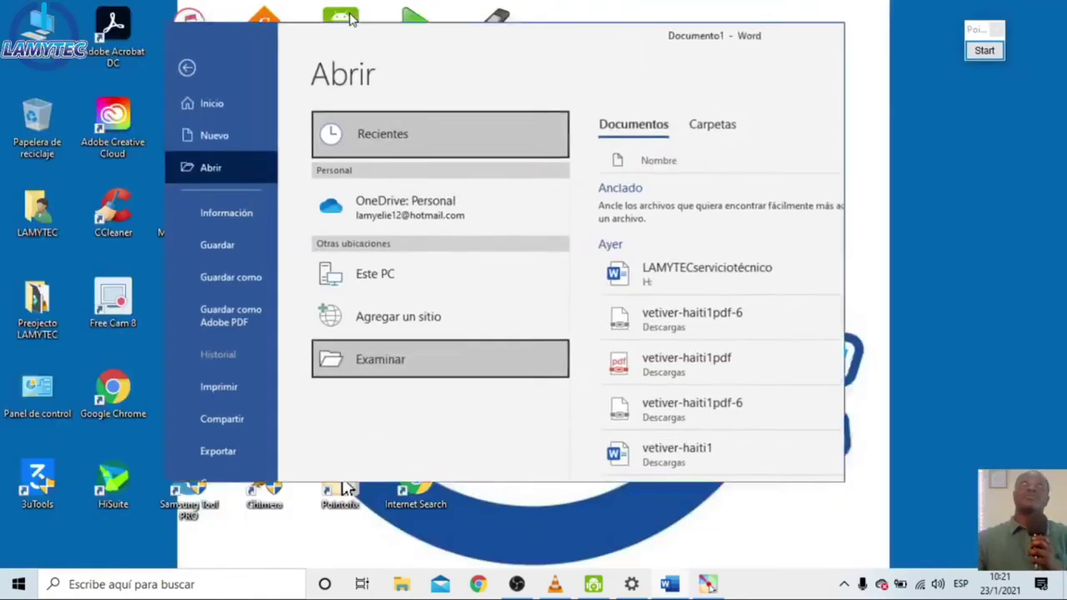
{"action": "left_click", "coordinate": [832, 51]}
{"action": "right_click", "coordinate": [747, 110]}
{"action": "left_click", "coordinate": [829, 153]}
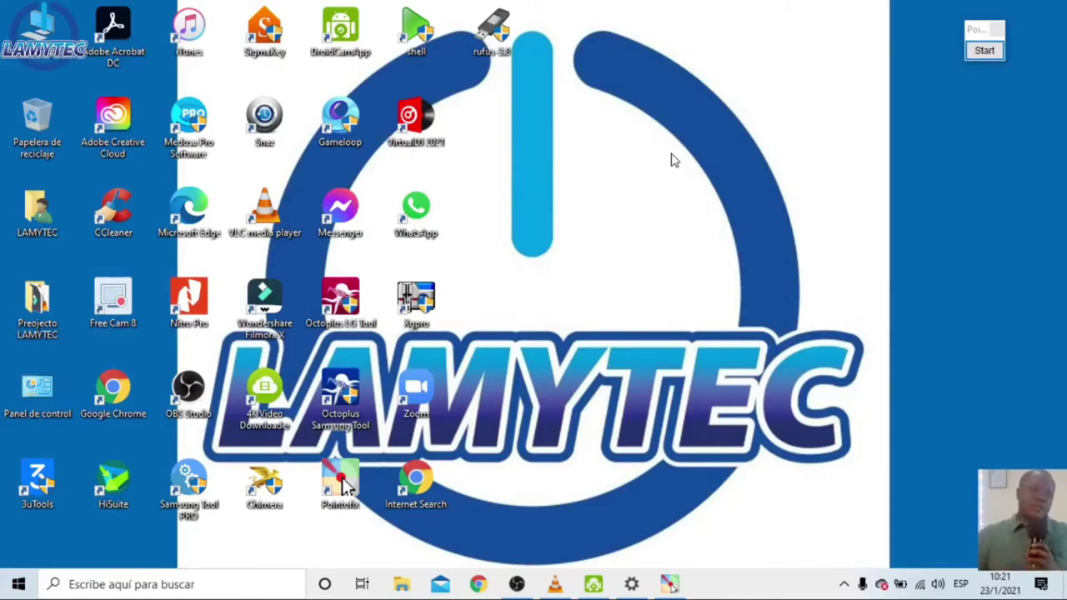
- Draw arrows pointing at the VirtualDJ 2021, WhatsApp and Xgpro desktop icons, and end the annotation
{"action": "left_click", "coordinate": [983, 51]}
{"action": "left_click_drag", "start_coordinate": [837, 138], "coordinate": [458, 118]}
{"action": "left_click_drag", "start_coordinate": [618, 213], "coordinate": [435, 221]}
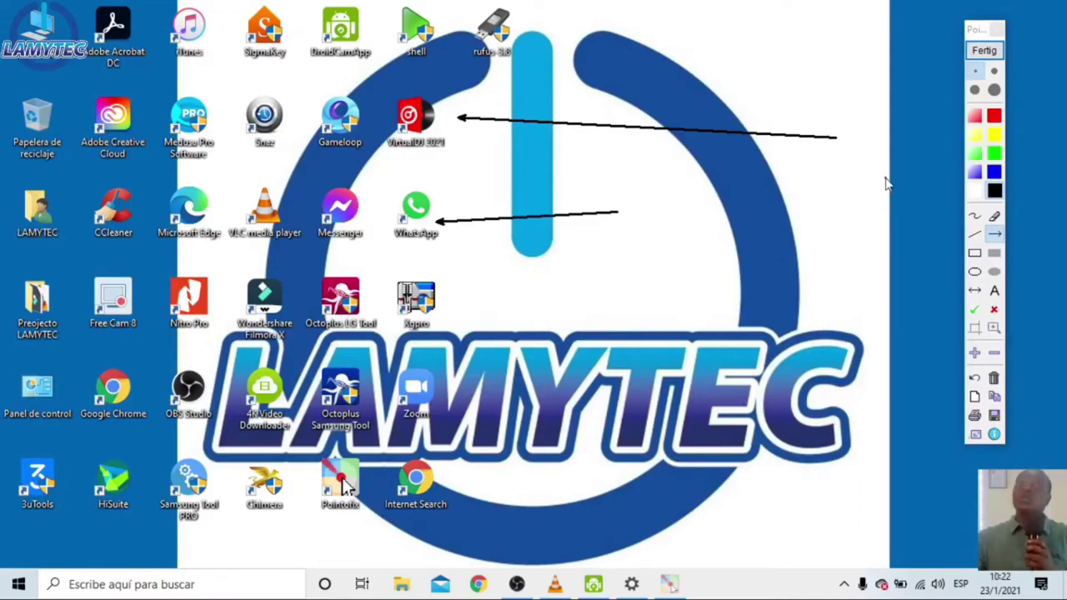
{"action": "left_click_drag", "start_coordinate": [730, 247], "coordinate": [455, 305]}
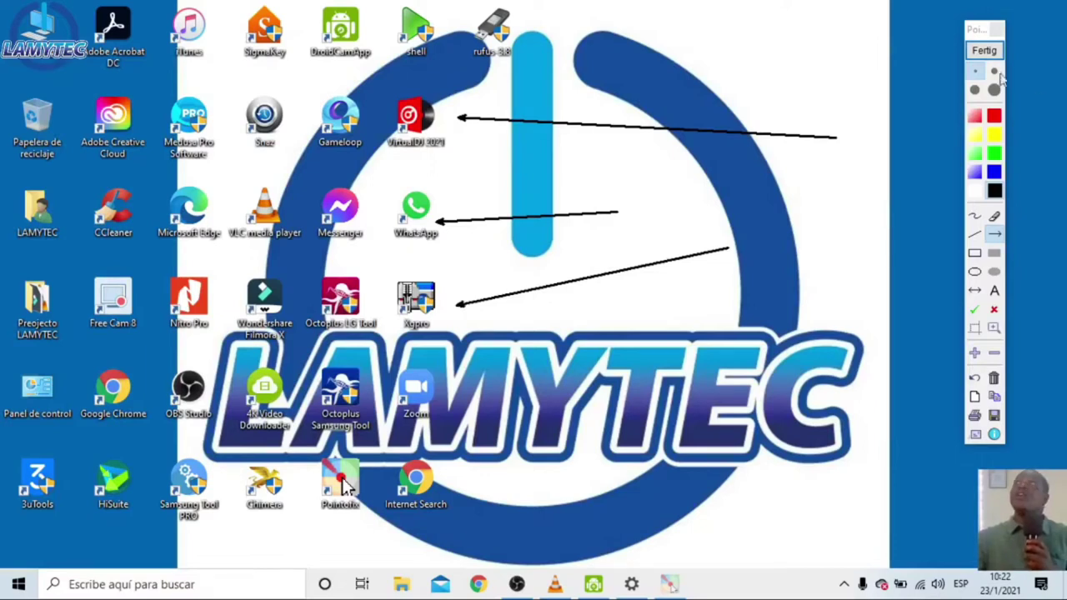
{"action": "left_click", "coordinate": [984, 51]}
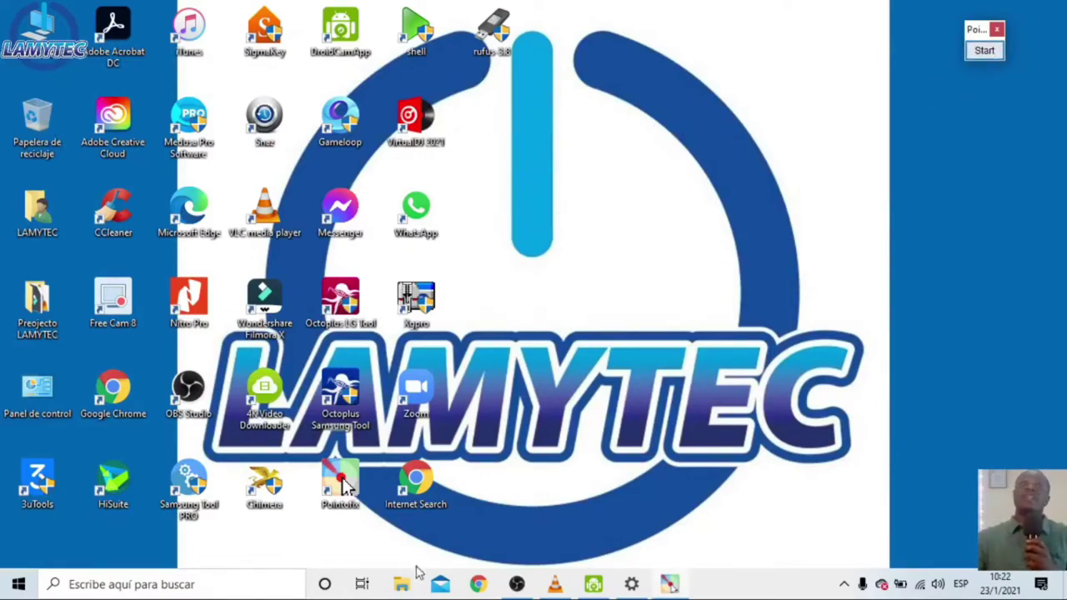
- Start Word again with a new blank document and enter the sample text "iydfudykff"
{"action": "left_click", "coordinate": [225, 584]}
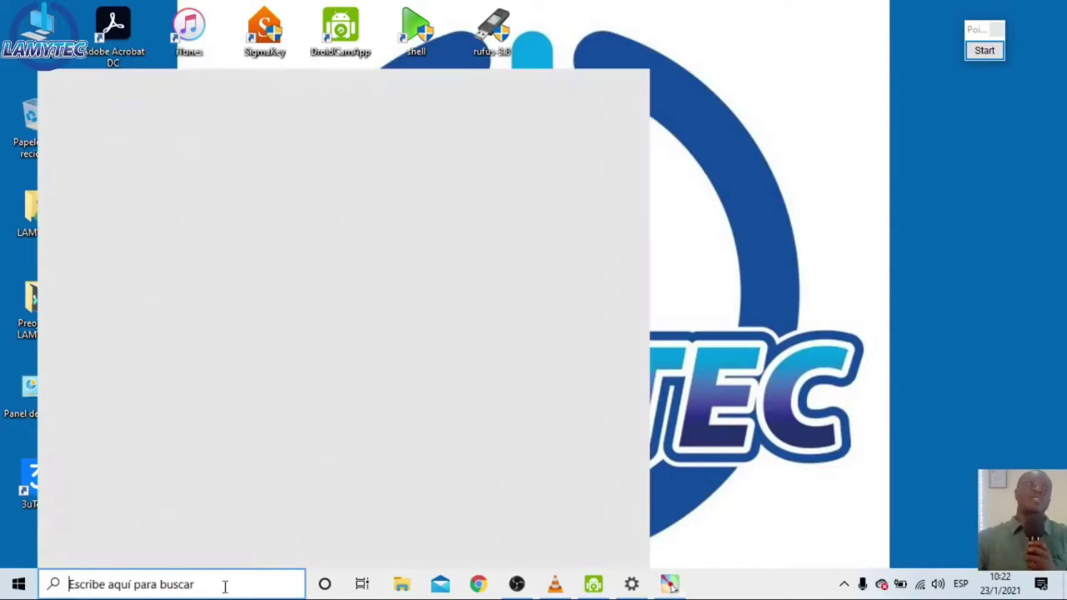
{"action": "type", "text": "wor"}
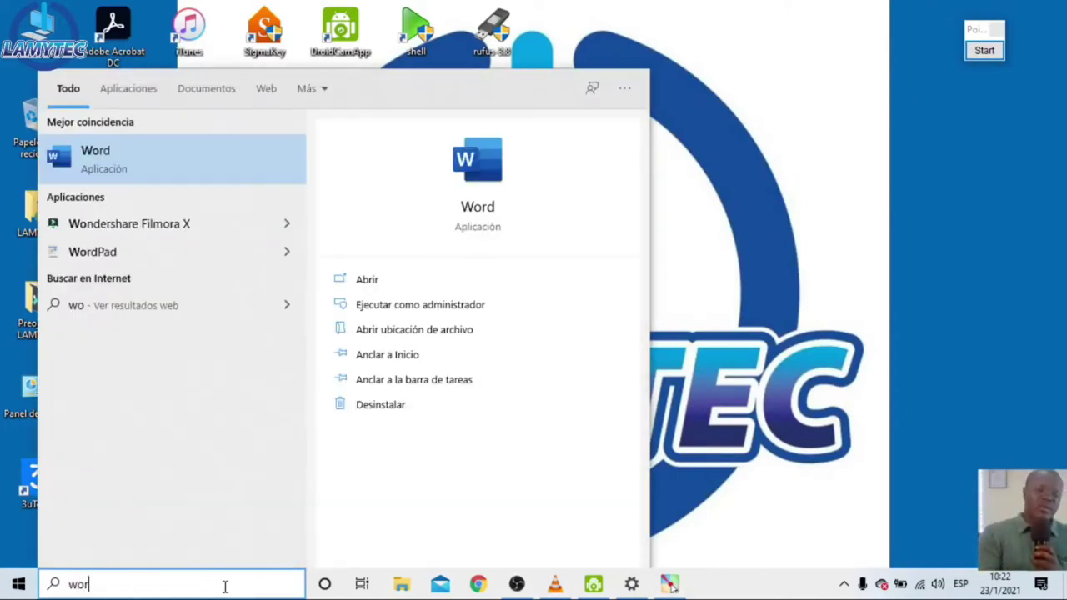
{"action": "left_click", "coordinate": [155, 180]}
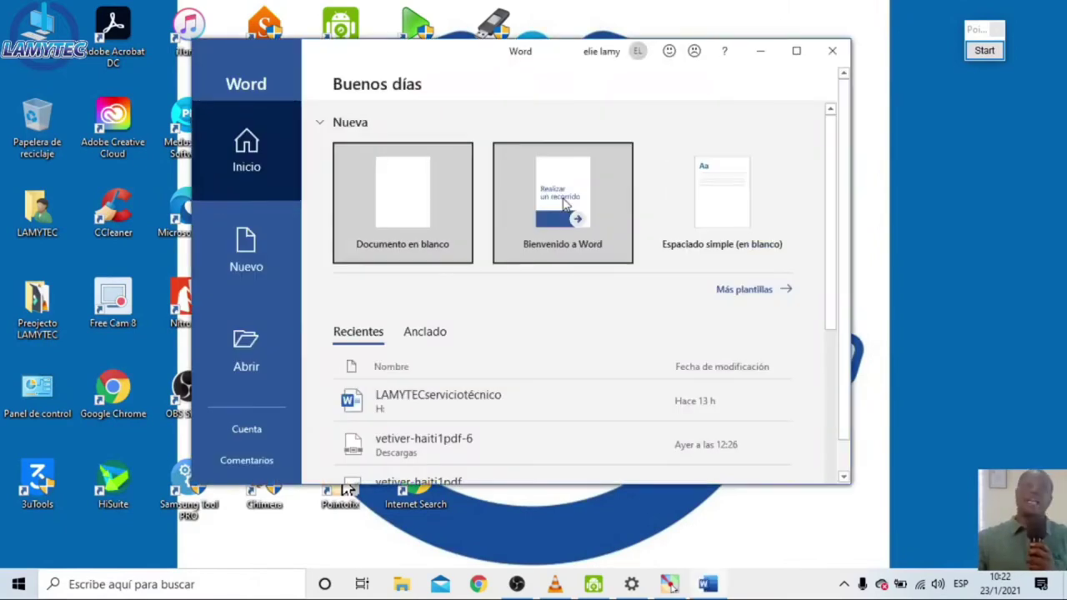
{"action": "left_click", "coordinate": [403, 207]}
{"action": "type", "text": "ljdf"}
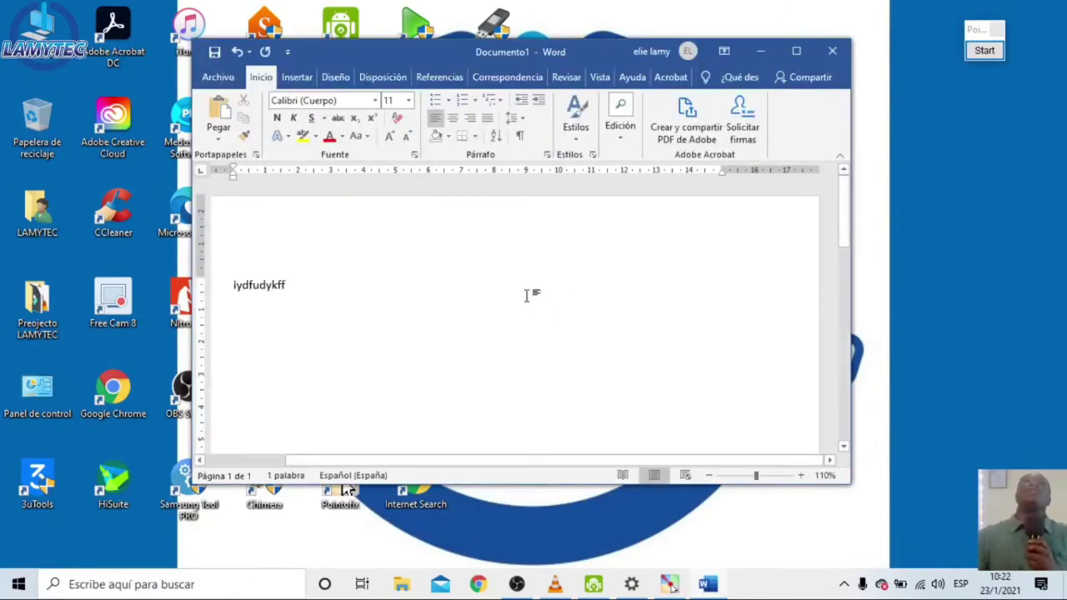
- Browse for a save location to display Word's Guardar como dialog, and reposition the dialog over the document window
{"action": "left_click", "coordinate": [218, 77]}
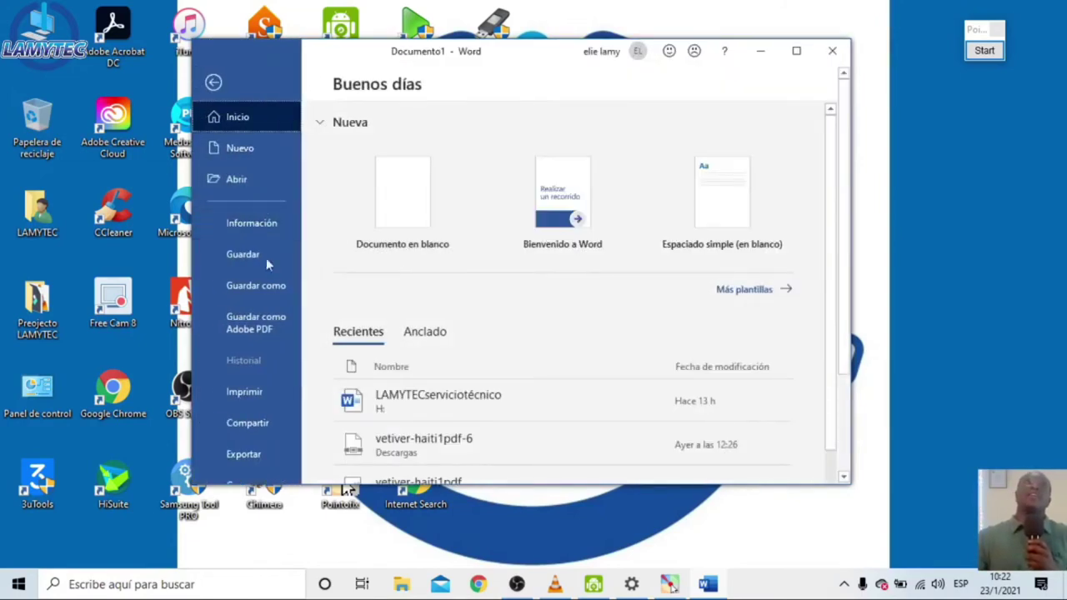
{"action": "left_click", "coordinate": [273, 296]}
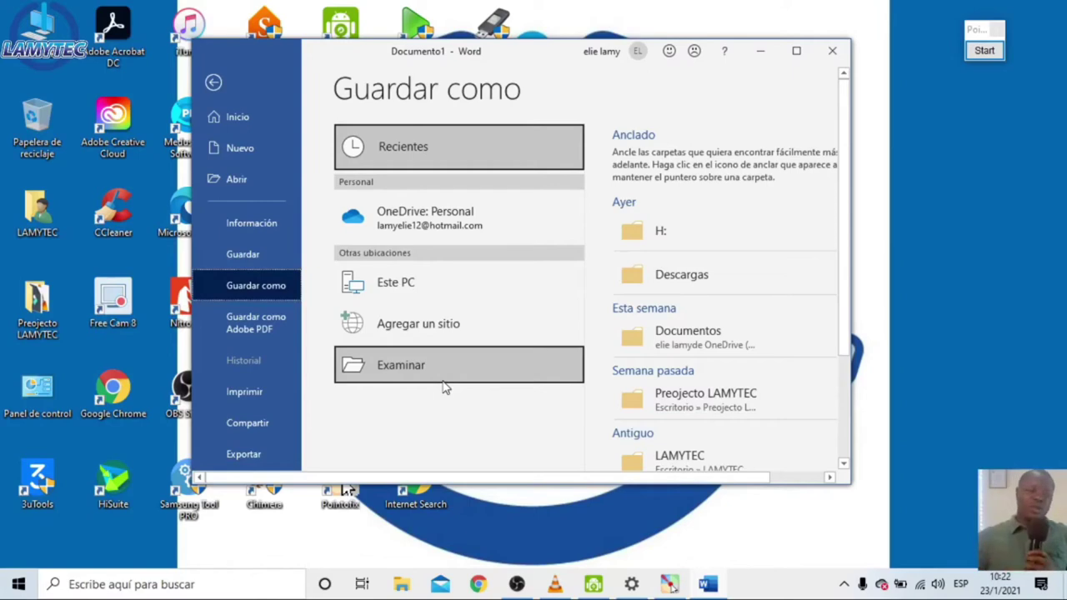
{"action": "left_click", "coordinate": [408, 367]}
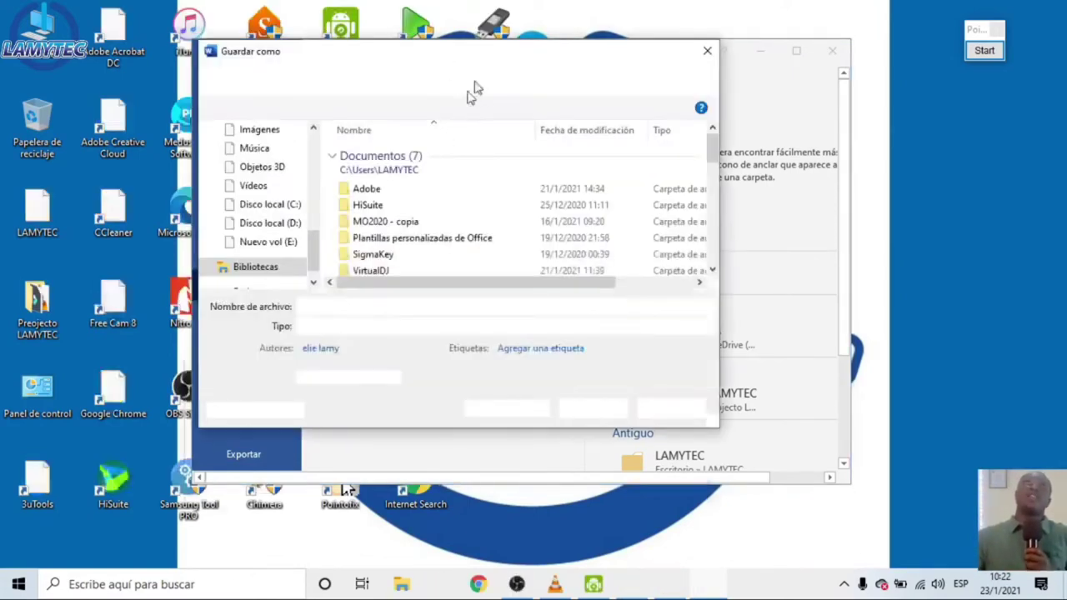
{"action": "left_click_drag", "start_coordinate": [483, 126], "coordinate": [588, 118]}
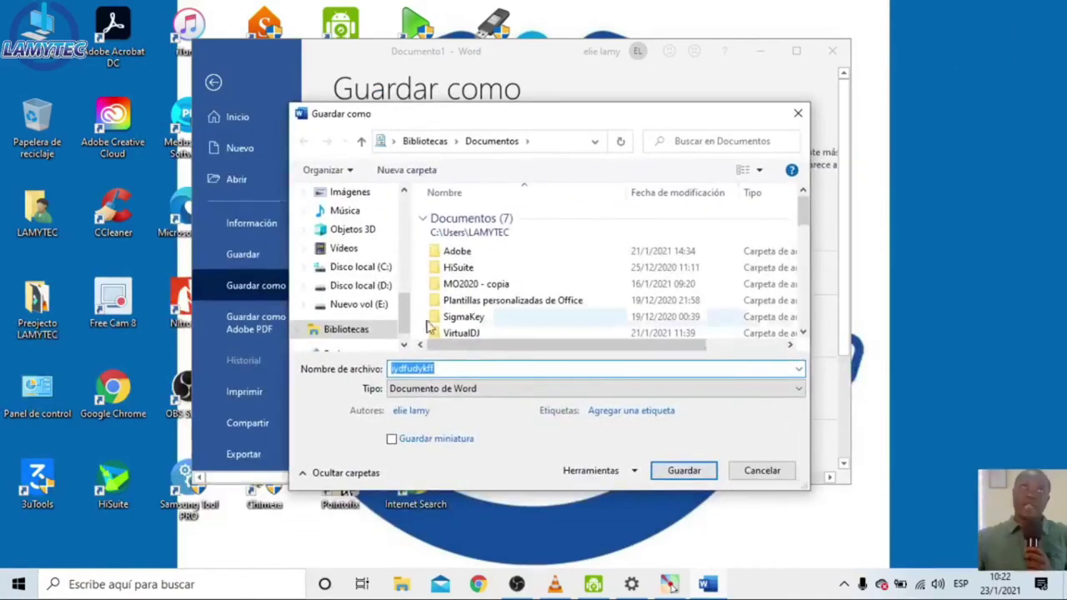
- Save the document to the Escritorio as iydfudykff, with the type Documento de Word
{"action": "double_click", "coordinate": [452, 367]}
{"action": "double_click", "coordinate": [465, 368]}
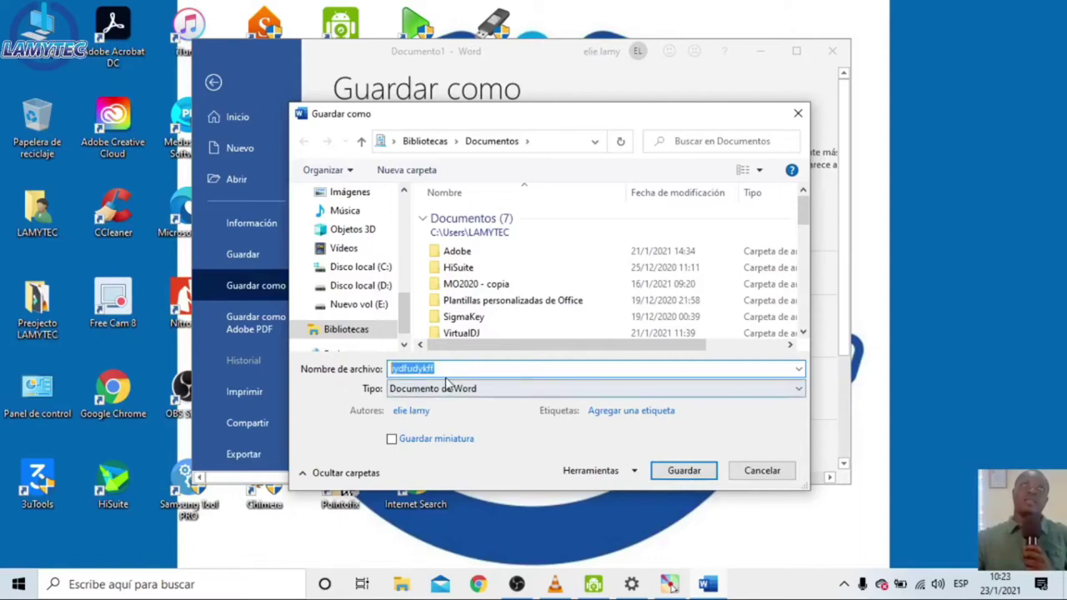
{"action": "left_click_drag", "start_coordinate": [408, 341], "coordinate": [345, 223]}
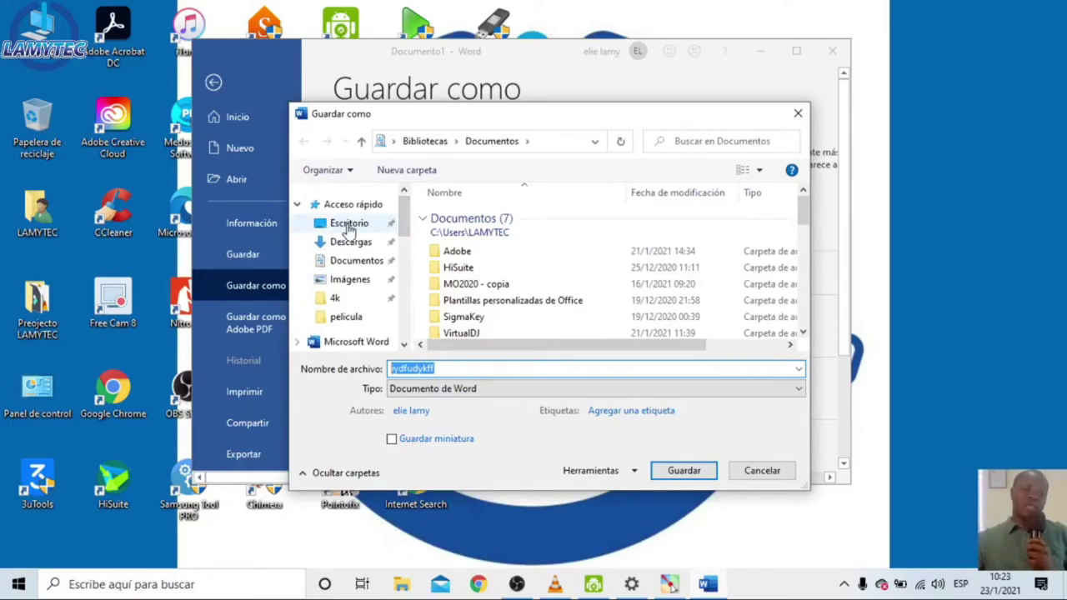
{"action": "left_click", "coordinate": [365, 232]}
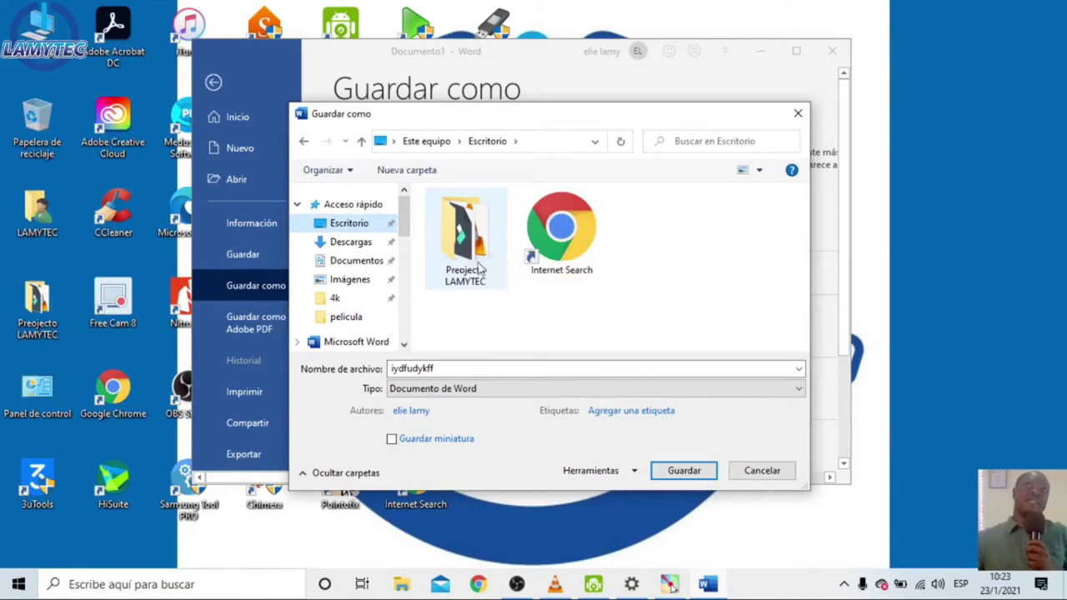
{"action": "mouse_move", "coordinate": [481, 275]}
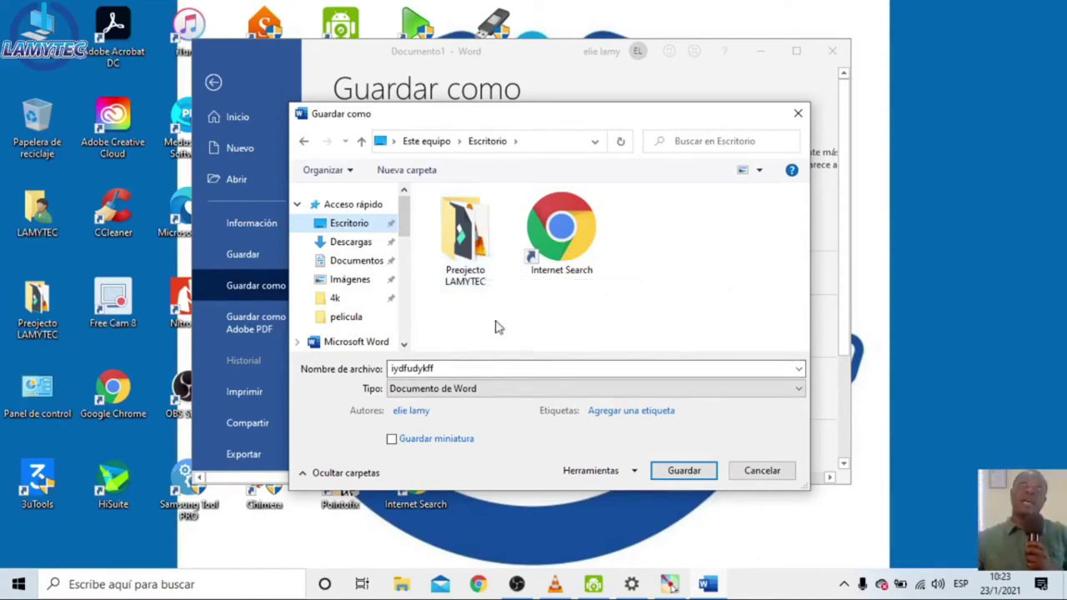
{"action": "left_click", "coordinate": [681, 471]}
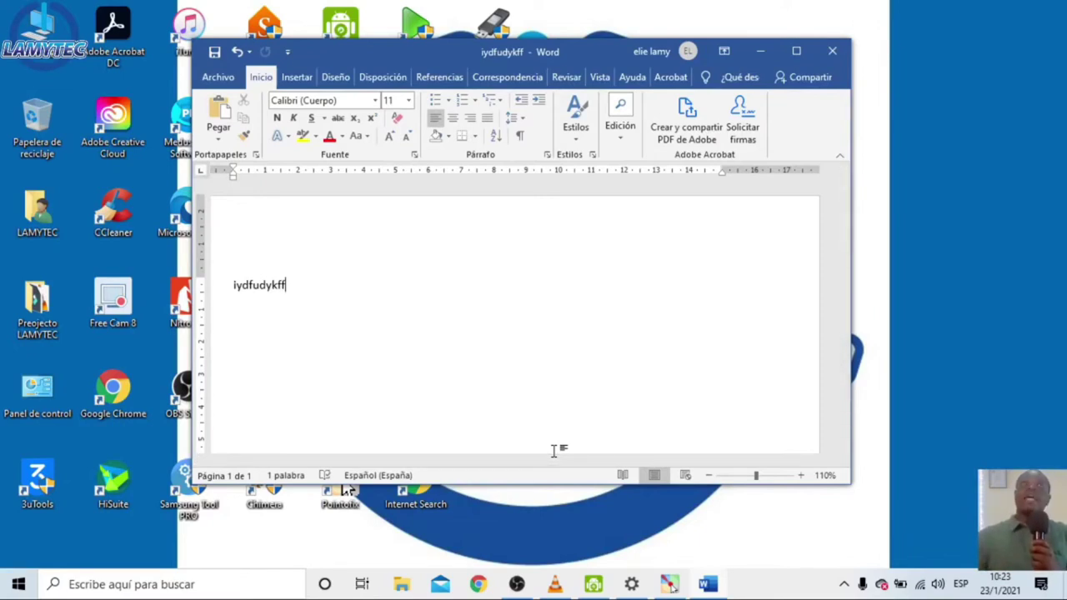
- Minimize Word and start a Pointofix annotation, drawing an arrow towards the iydfudykff document on the desktop
{"action": "left_click", "coordinate": [759, 50]}
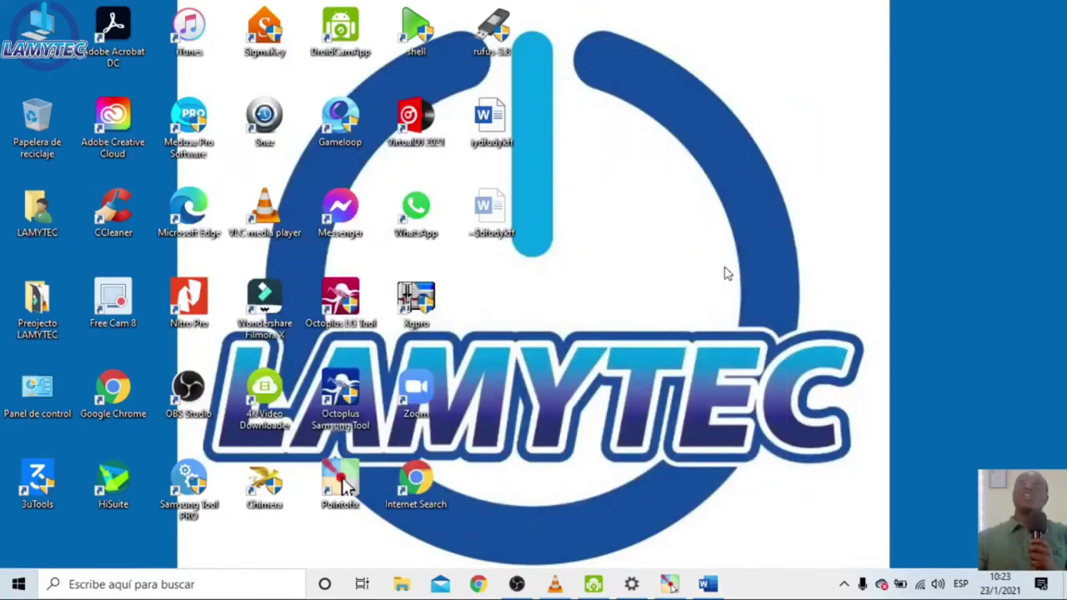
{"action": "left_click", "coordinate": [671, 584]}
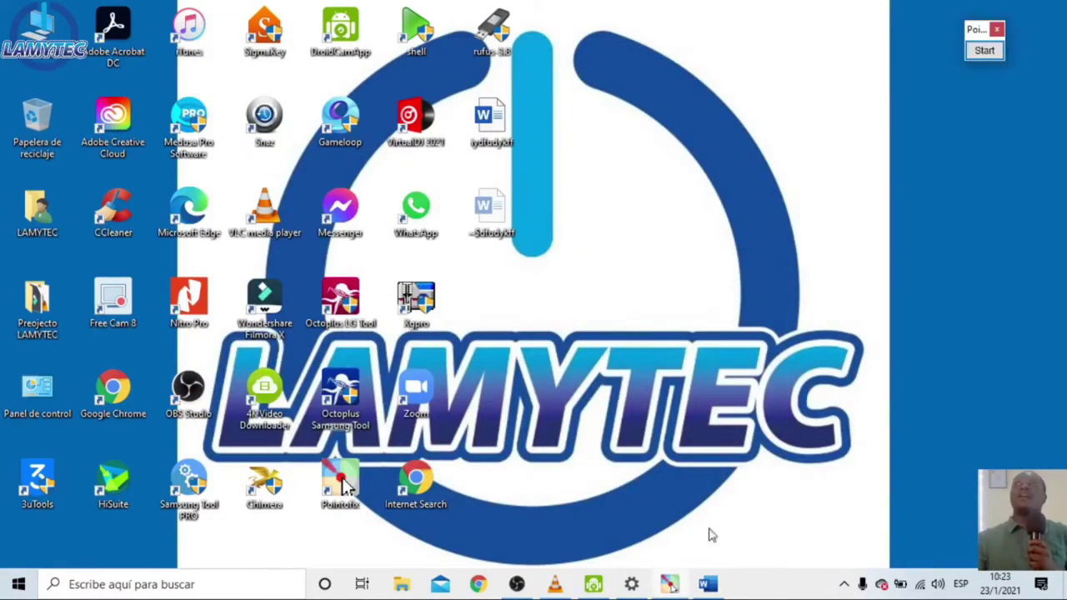
{"action": "left_click", "coordinate": [980, 51]}
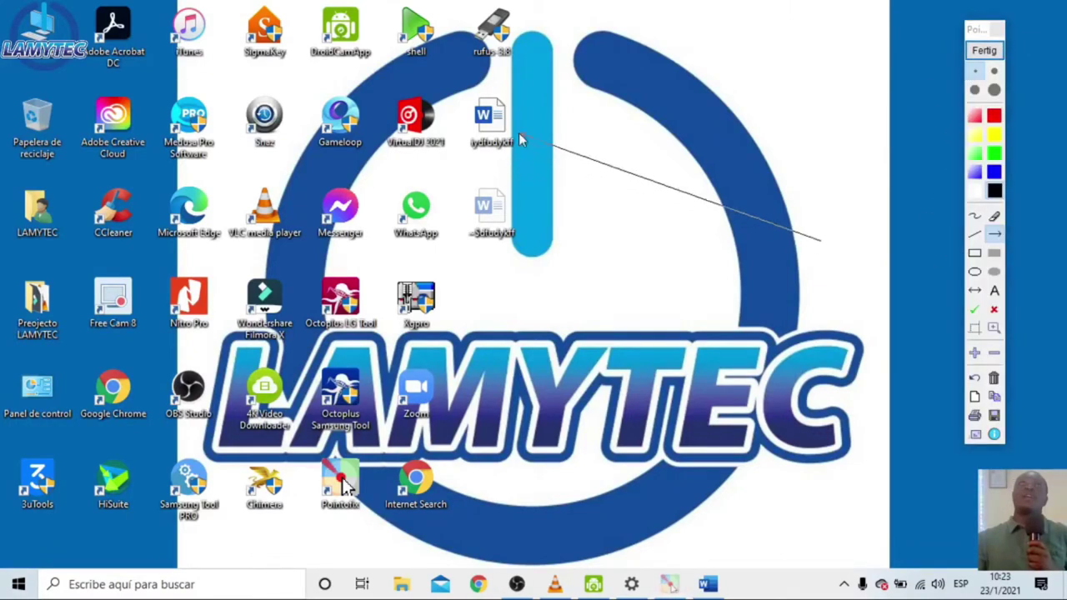
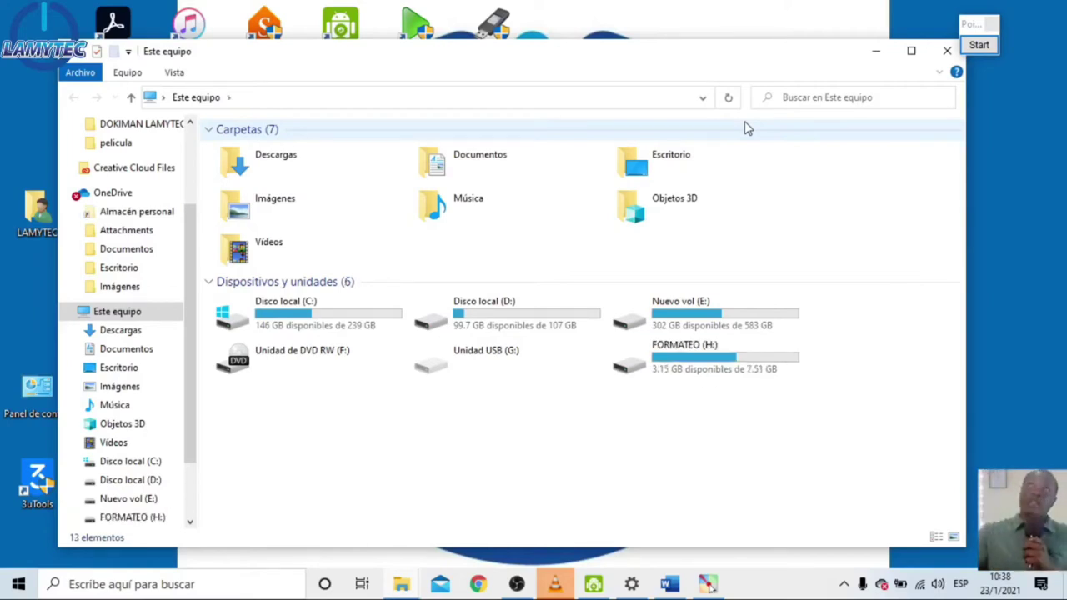
- Draw an arrow pointing at the FORMATEO (H:) drive in Este equipo, and end the annotation
{"action": "left_click", "coordinate": [978, 45]}
{"action": "mouse_move", "coordinate": [822, 477]}
{"action": "left_mouse_down"}
{"action": "mouse_move", "coordinate": [698, 375]}
{"action": "mouse_move", "coordinate": [703, 354]}
{"action": "left_mouse_up"}
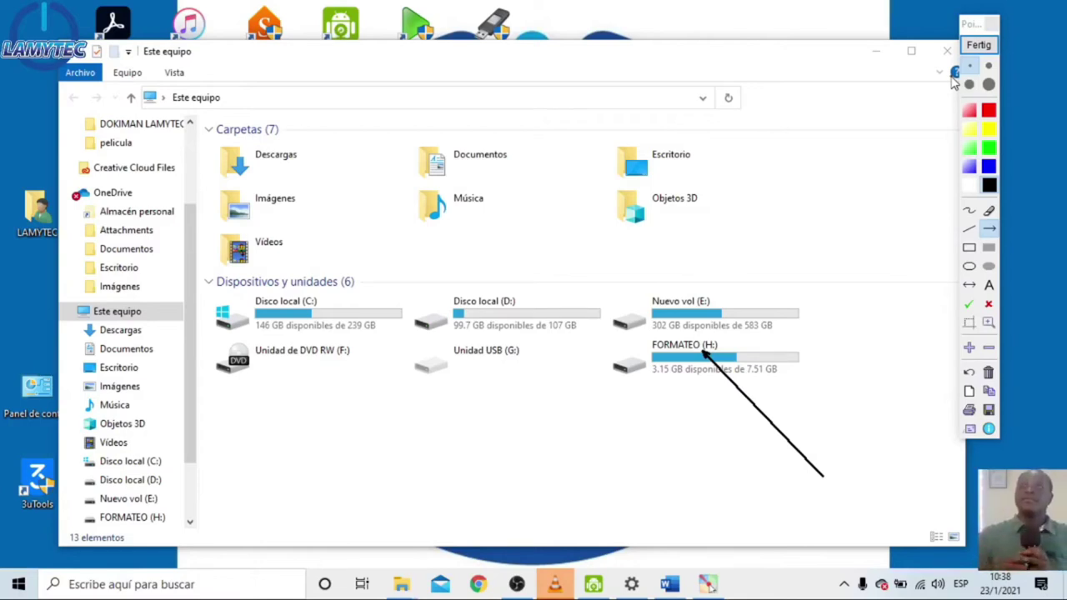
{"action": "left_click", "coordinate": [979, 46]}
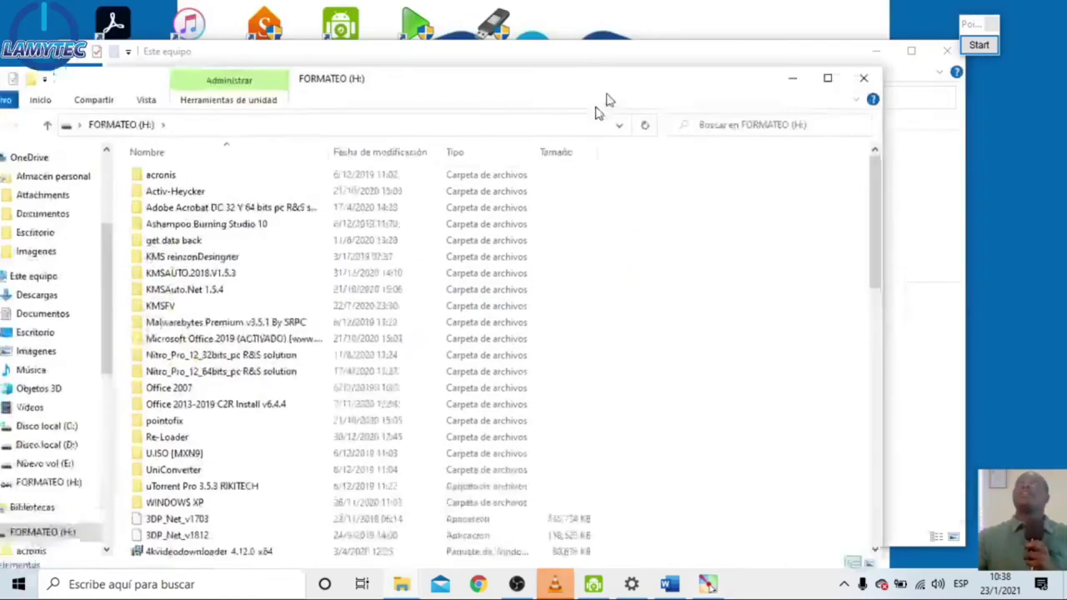
- Close the FORMATEO (H:) window and the Este equipo window, returning to the desktop
{"action": "left_click", "coordinate": [839, 118]}
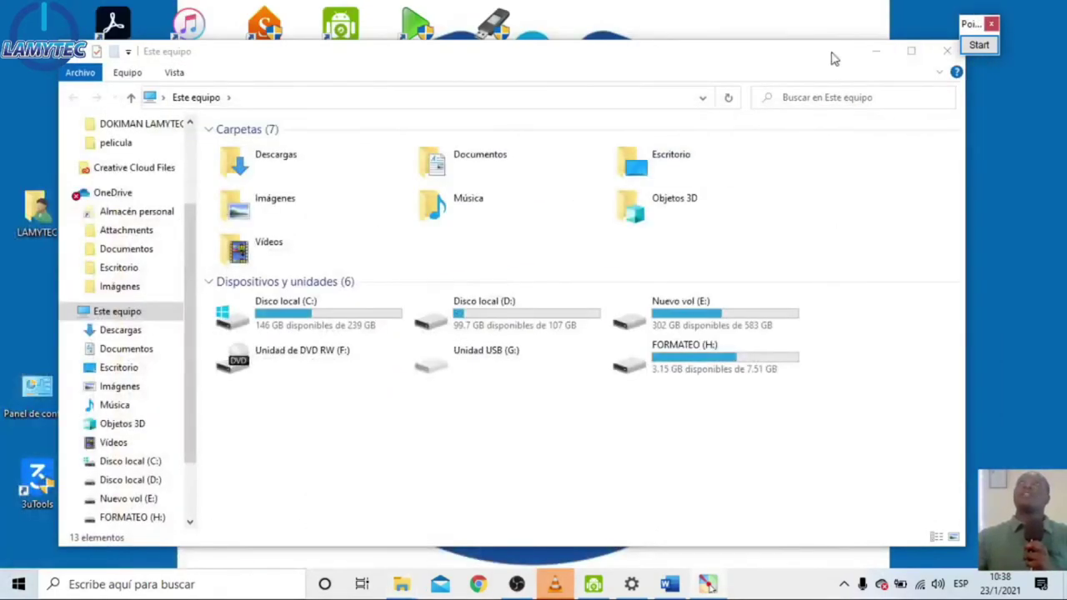
{"action": "left_click_drag", "start_coordinate": [834, 55], "coordinate": [626, 8]}
{"action": "double_click", "coordinate": [750, 17]}
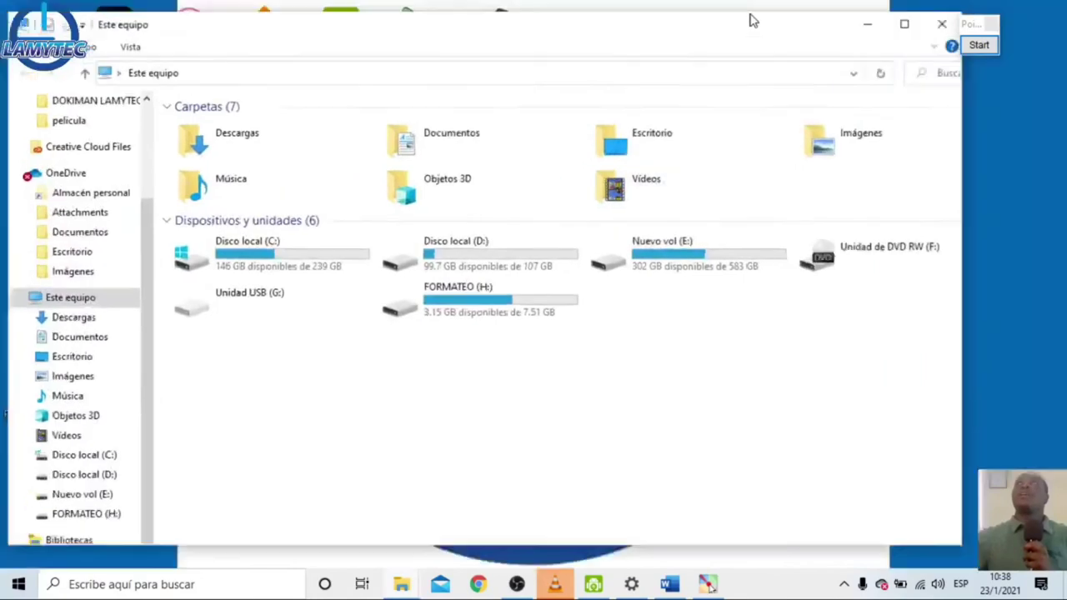
{"action": "left_click", "coordinate": [844, 49]}
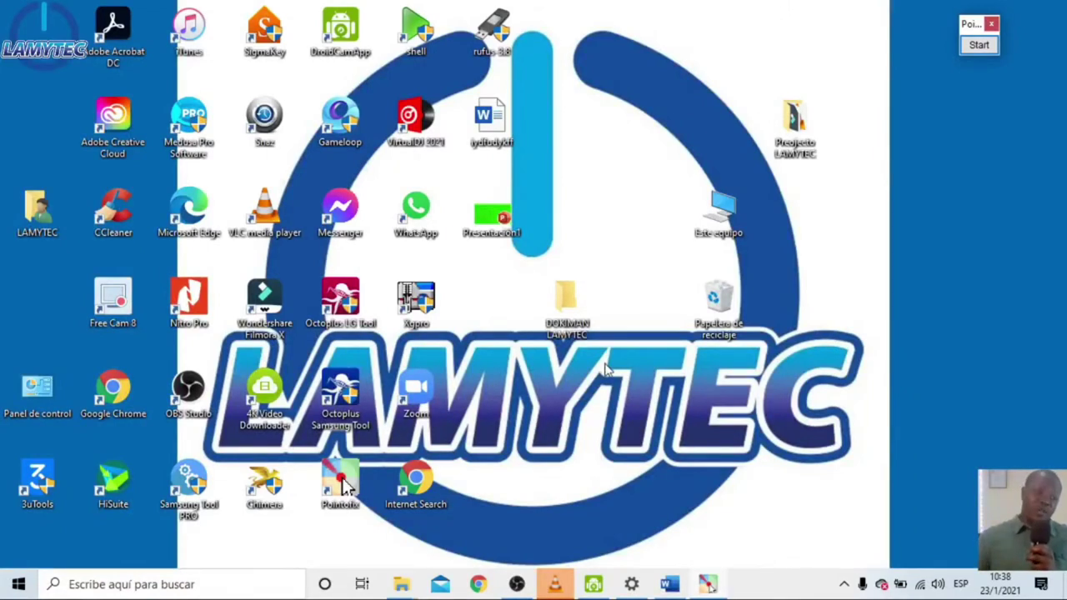
- Send the DOKIMAN LAMYTEC desktop folder to the FORMATEO (H:) drive
{"action": "left_click", "coordinate": [550, 354]}
{"action": "left_click", "coordinate": [565, 306]}
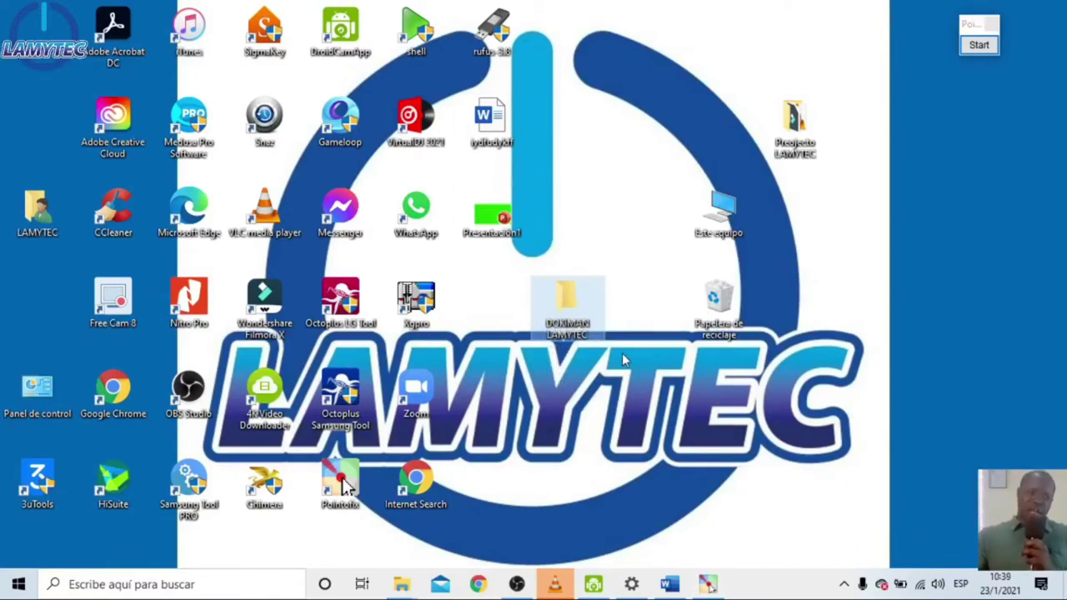
{"action": "right_click", "coordinate": [577, 319]}
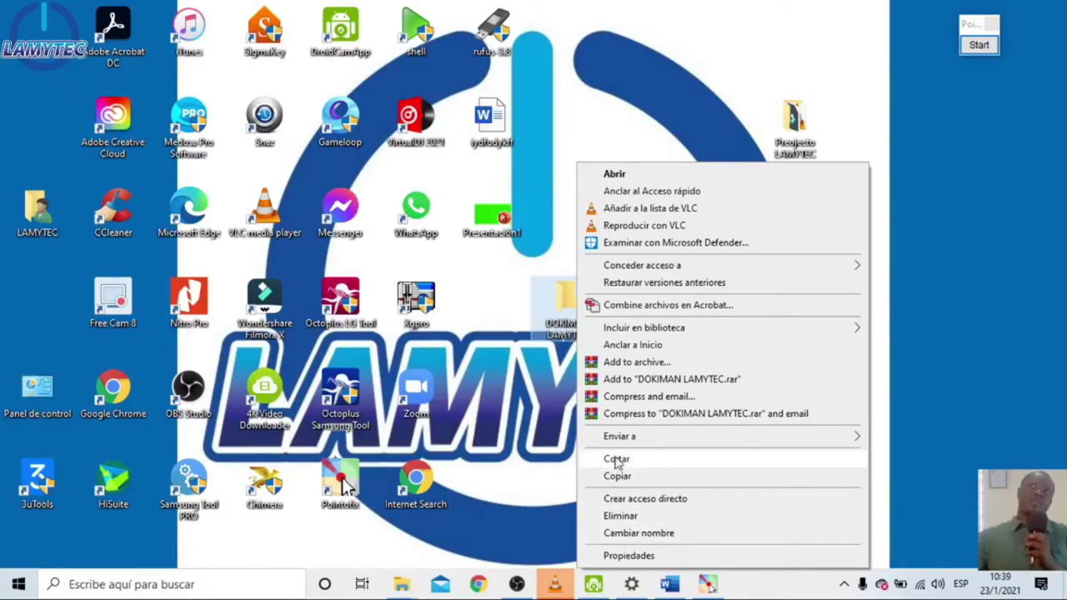
{"action": "mouse_move", "coordinate": [619, 444]}
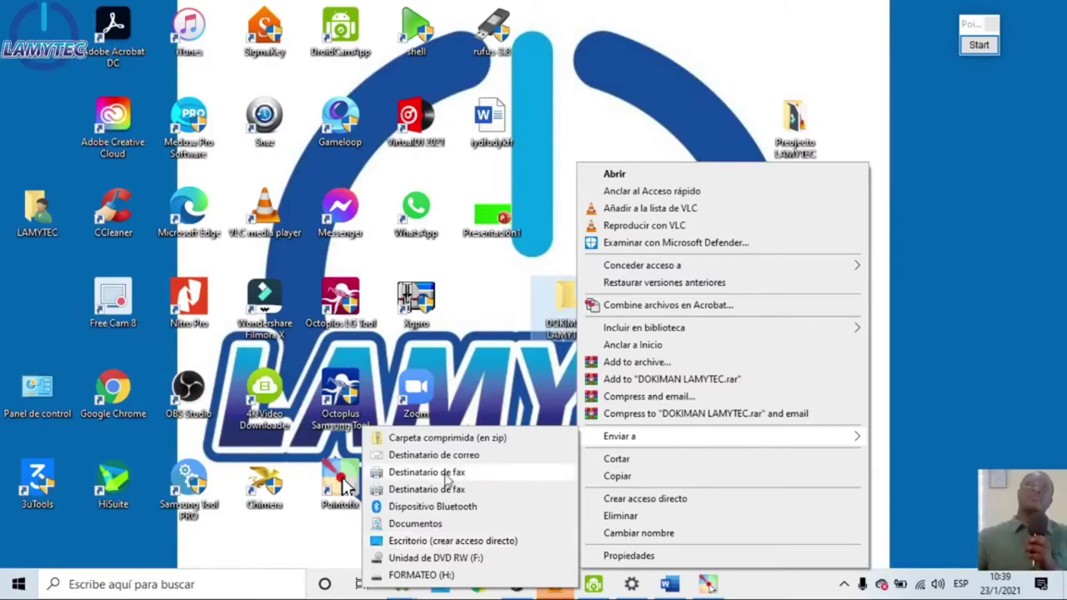
{"action": "left_click", "coordinate": [444, 581]}
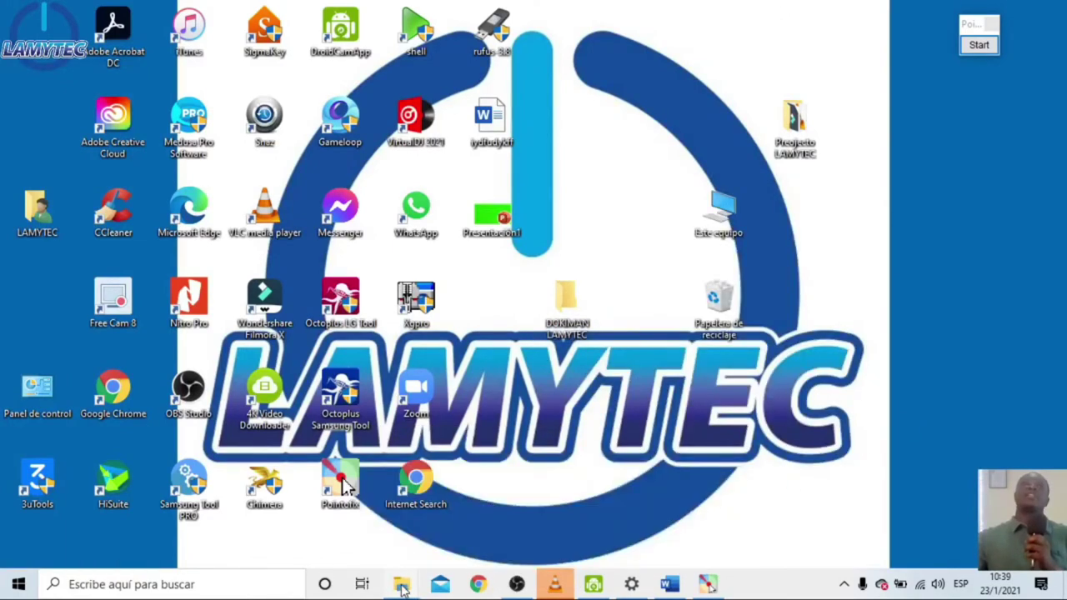
- Bring up and close the Preojecto LAMYTEC window, view the drives in Este equipo, and close that window
{"action": "mouse_move", "coordinate": [402, 586]}
{"action": "left_click", "coordinate": [670, 506]}
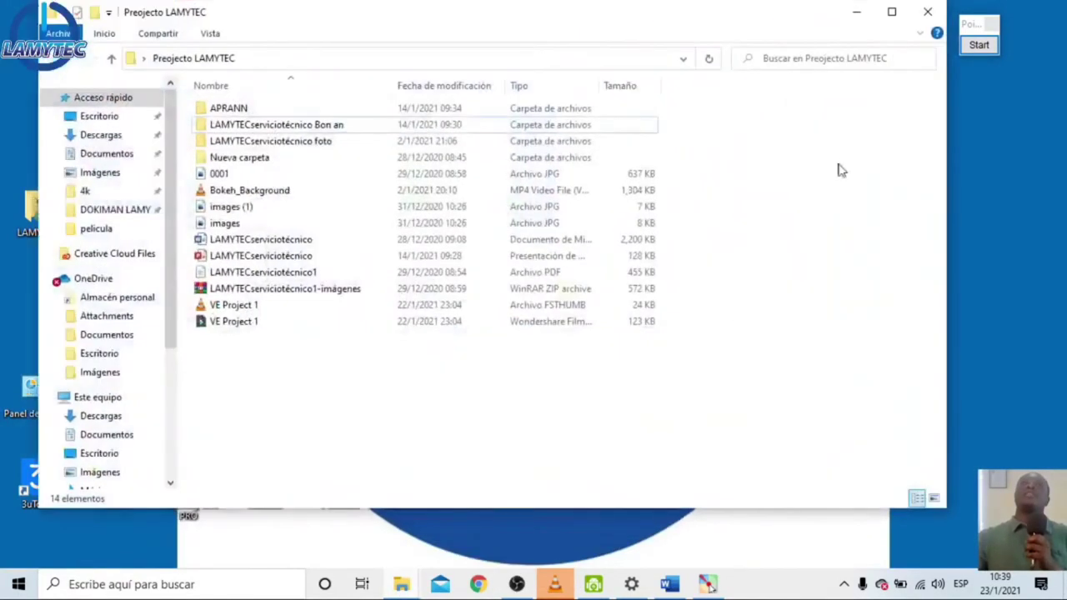
{"action": "left_click", "coordinate": [928, 12]}
{"action": "double_click", "coordinate": [709, 210]}
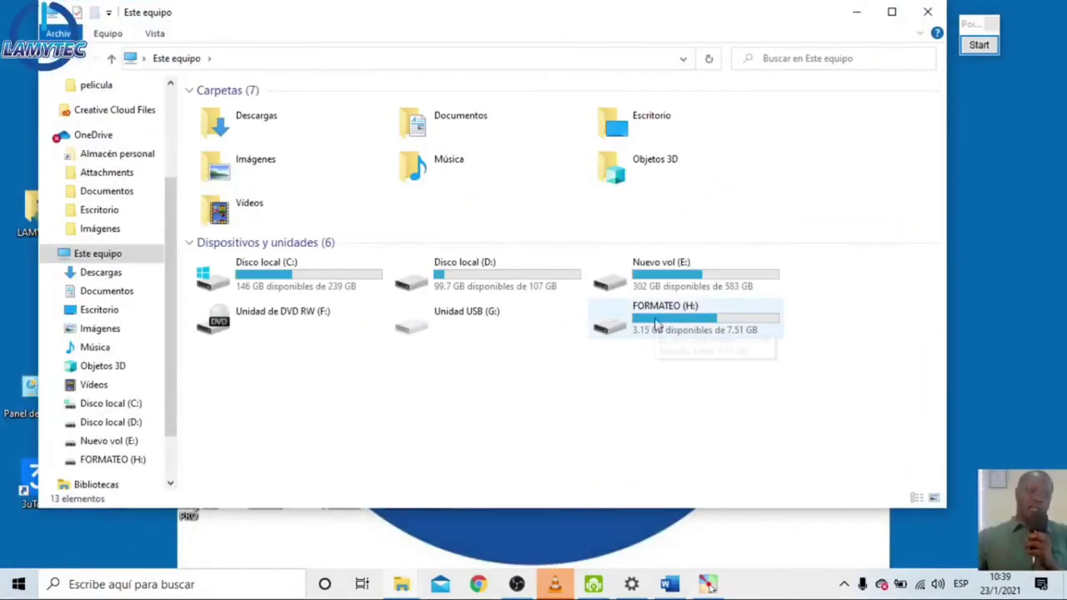
{"action": "left_click", "coordinate": [928, 11]}
- Send the DOKIMAN LAMYTEC folder to the FORMATEO (H:) drive again
{"action": "right_click", "coordinate": [563, 294]}
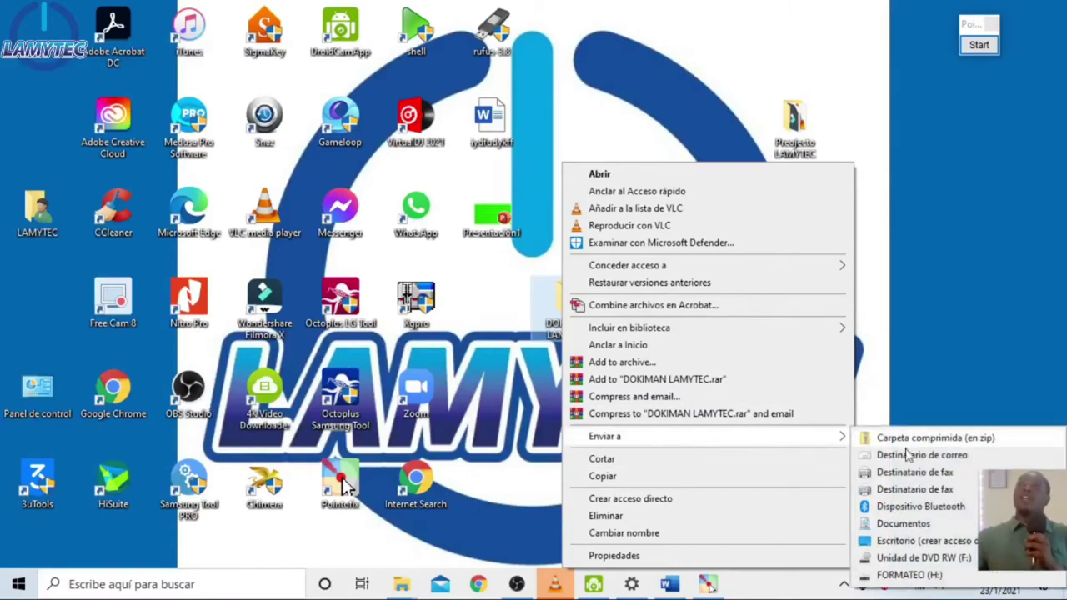
{"action": "left_click", "coordinate": [909, 577]}
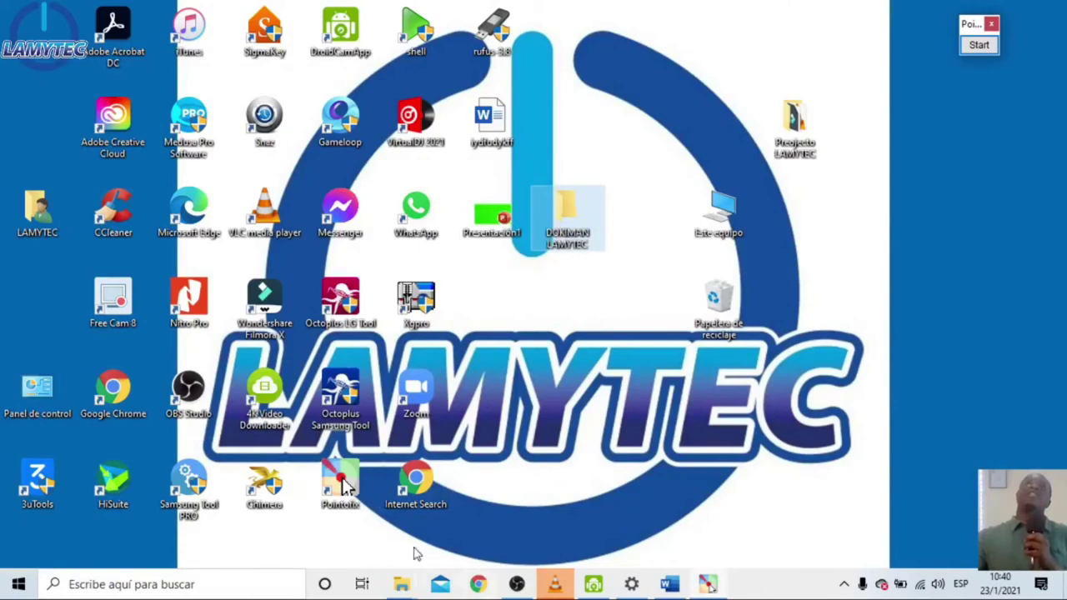
- Close the open Explorer windows showing Preojecto LAMYTEC and Este equipo, leaving only the desktop
{"action": "mouse_move", "coordinate": [395, 583]}
{"action": "left_click", "coordinate": [572, 535]}
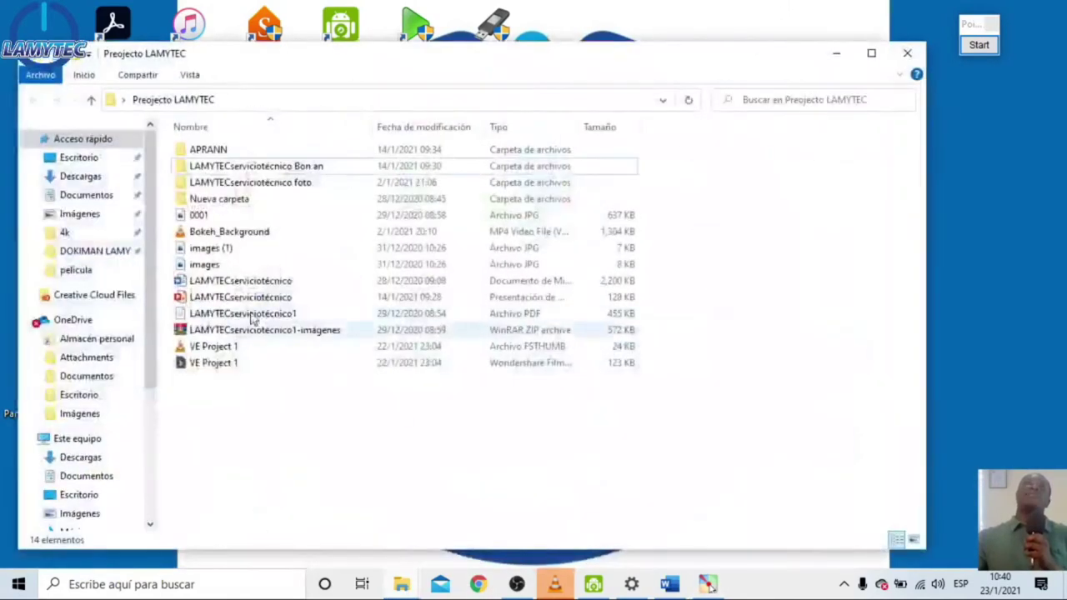
{"action": "left_click", "coordinate": [907, 52]}
{"action": "mouse_move", "coordinate": [398, 583]}
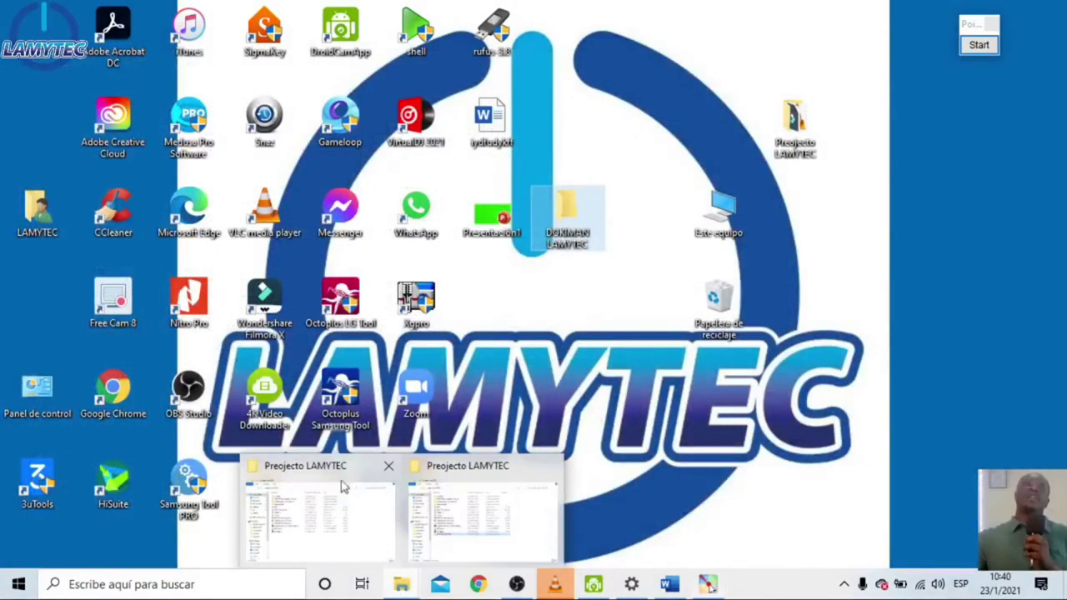
{"action": "left_click", "coordinate": [549, 468]}
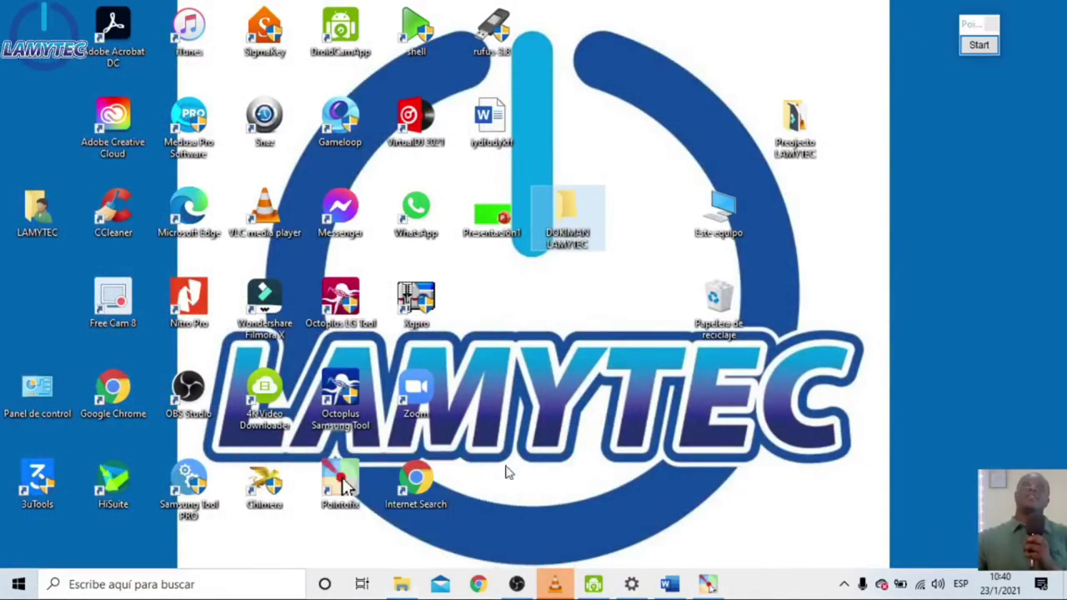
{"action": "left_click", "coordinate": [742, 215]}
{"action": "double_click", "coordinate": [749, 232]}
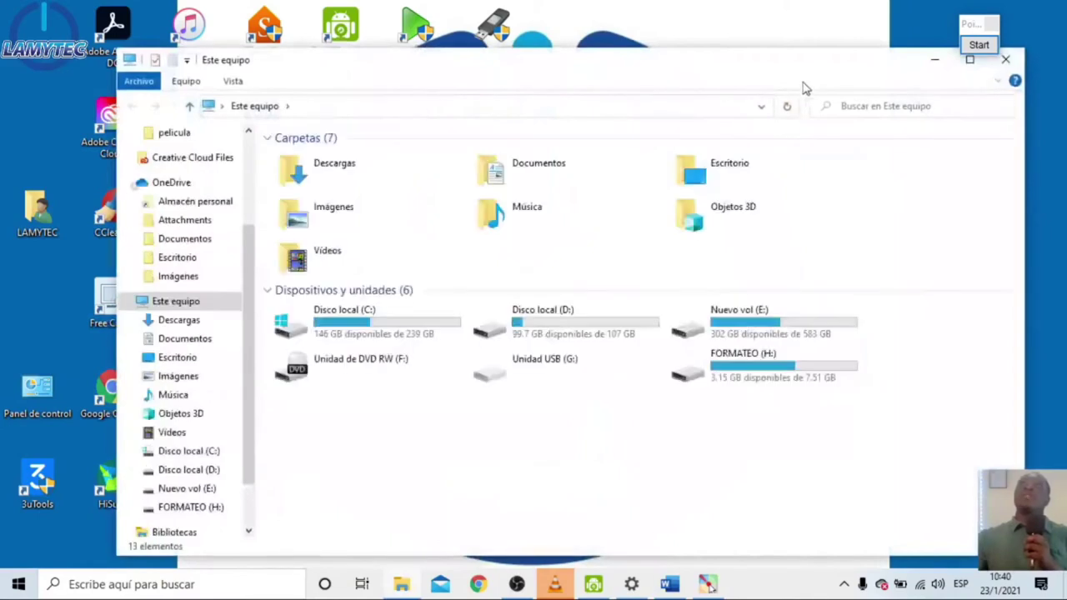
{"action": "left_click", "coordinate": [898, 51]}
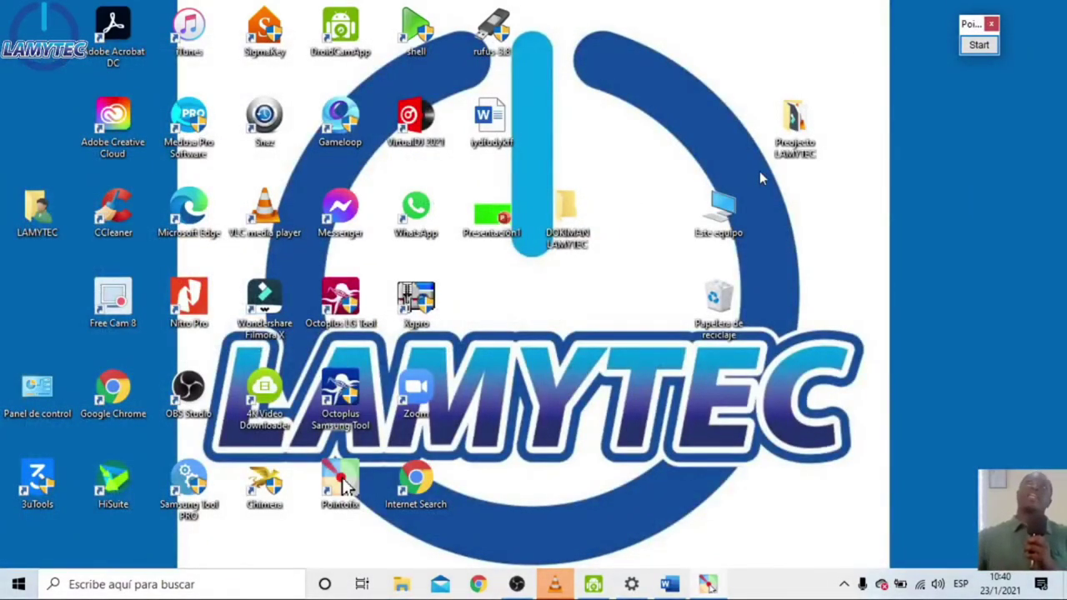
- Open Este equipo, reposition its window, and open the FORMATEO (H:) drive
{"action": "left_click", "coordinate": [719, 213]}
{"action": "double_click", "coordinate": [718, 214]}
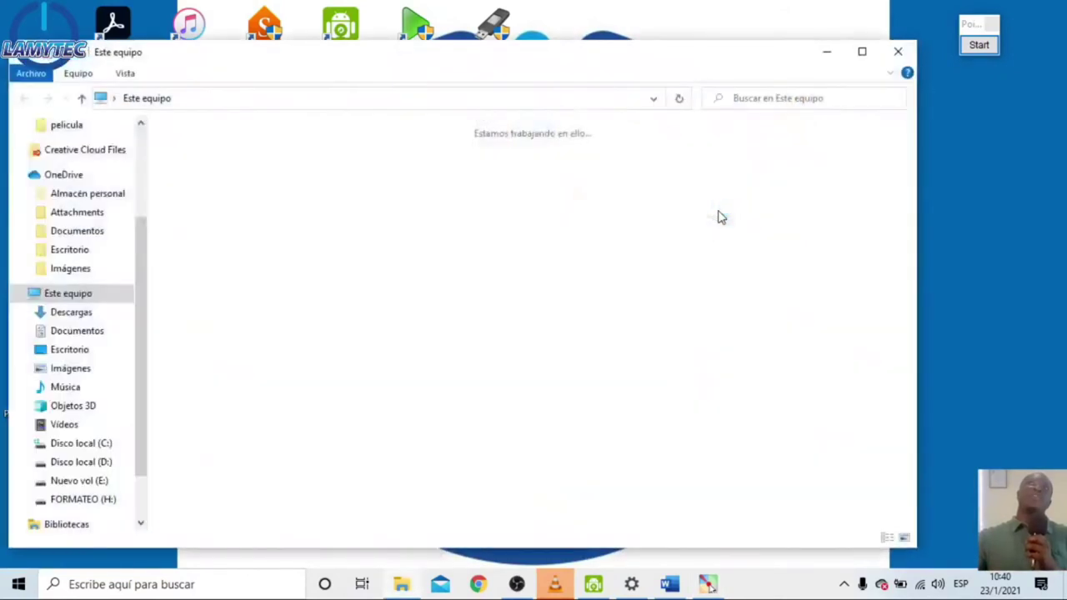
{"action": "left_click_drag", "start_coordinate": [614, 53], "coordinate": [703, 112]}
{"action": "double_click", "coordinate": [745, 400]}
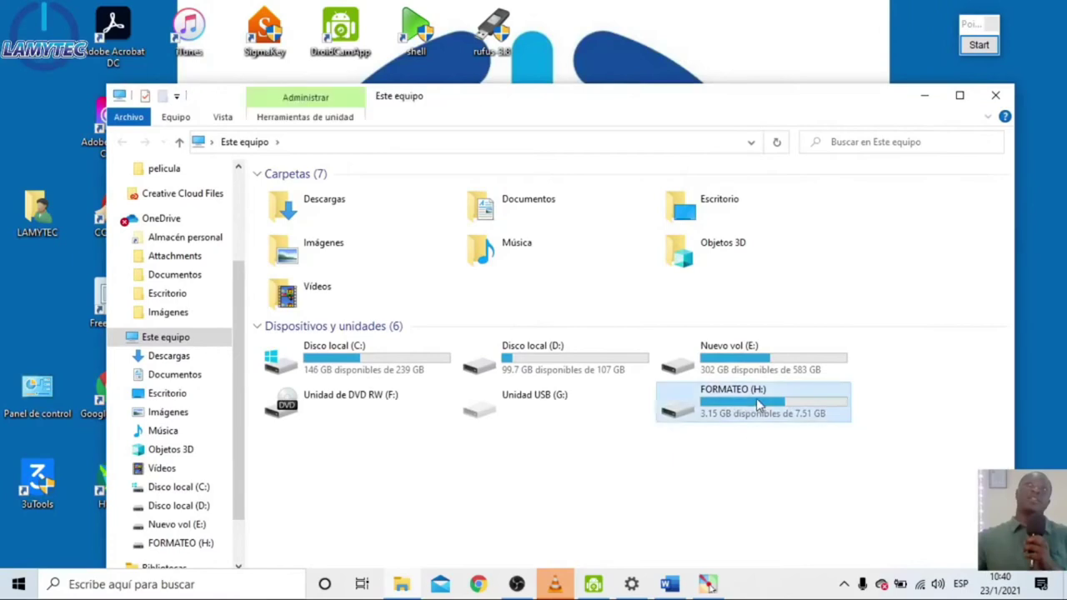
- Examine the contents of the FORMATEO (H:) drive for the copied DOKIMAN LAMYTEC folder
{"action": "left_click_drag", "start_coordinate": [746, 101], "coordinate": [689, 53]}
{"action": "scroll", "coordinate": [950, 192], "scroll_direction": "down", "scroll_amount": 2}
{"action": "scroll", "coordinate": [967, 180], "scroll_direction": "up", "scroll_amount": 2}
{"action": "scroll", "coordinate": [959, 192], "scroll_direction": "down", "scroll_amount": 2}
{"action": "scroll", "coordinate": [959, 190], "scroll_direction": "up", "scroll_amount": 3}
{"action": "left_click_drag", "start_coordinate": [750, 45], "coordinate": [773, 71]}
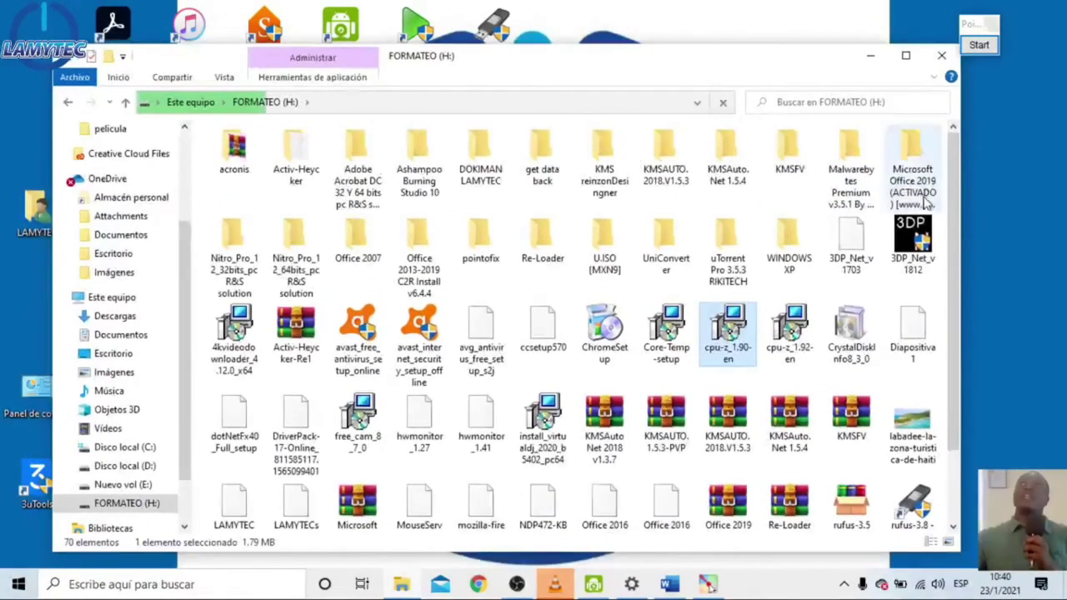
{"action": "scroll", "coordinate": [602, 211], "scroll_direction": "down", "scroll_amount": 1}
{"action": "scroll", "coordinate": [602, 211], "scroll_direction": "up", "scroll_amount": 1}
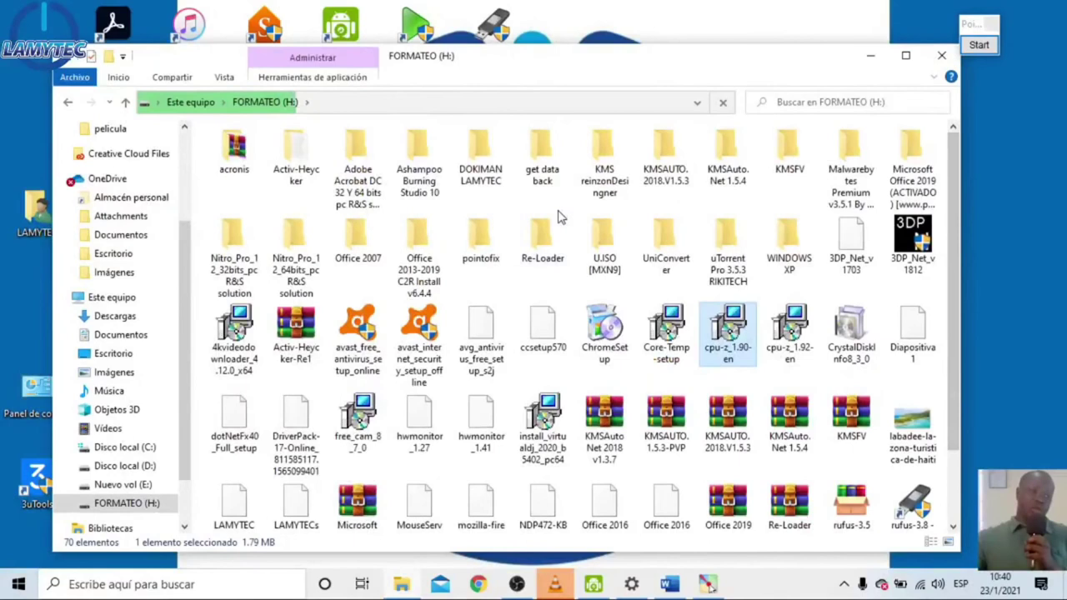
- Annotate the FORMATEO (H:) window with a black arrow pointing at its search box, and exit drawing mode
{"action": "left_click", "coordinate": [978, 46]}
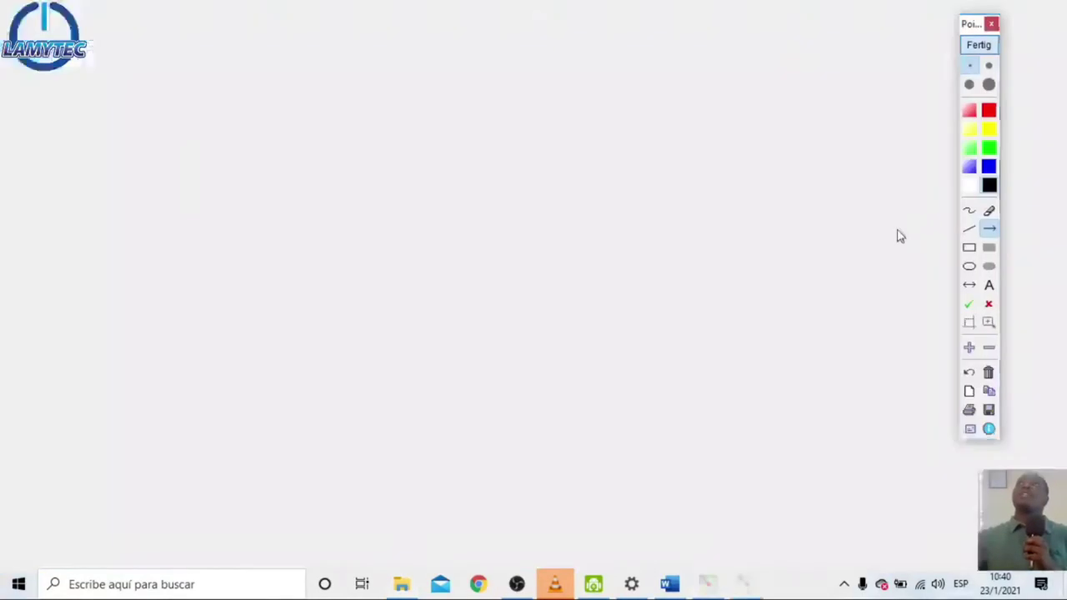
{"action": "left_click_drag", "start_coordinate": [771, 450], "coordinate": [840, 126]}
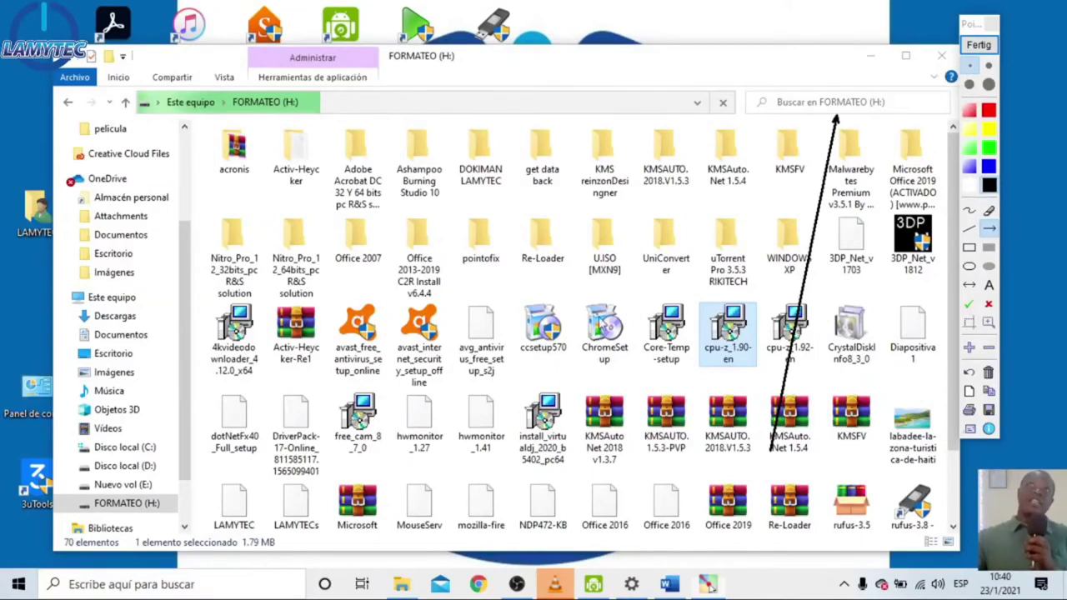
{"action": "left_click_drag", "start_coordinate": [726, 153], "coordinate": [596, 282]}
{"action": "left_click", "coordinate": [992, 49]}
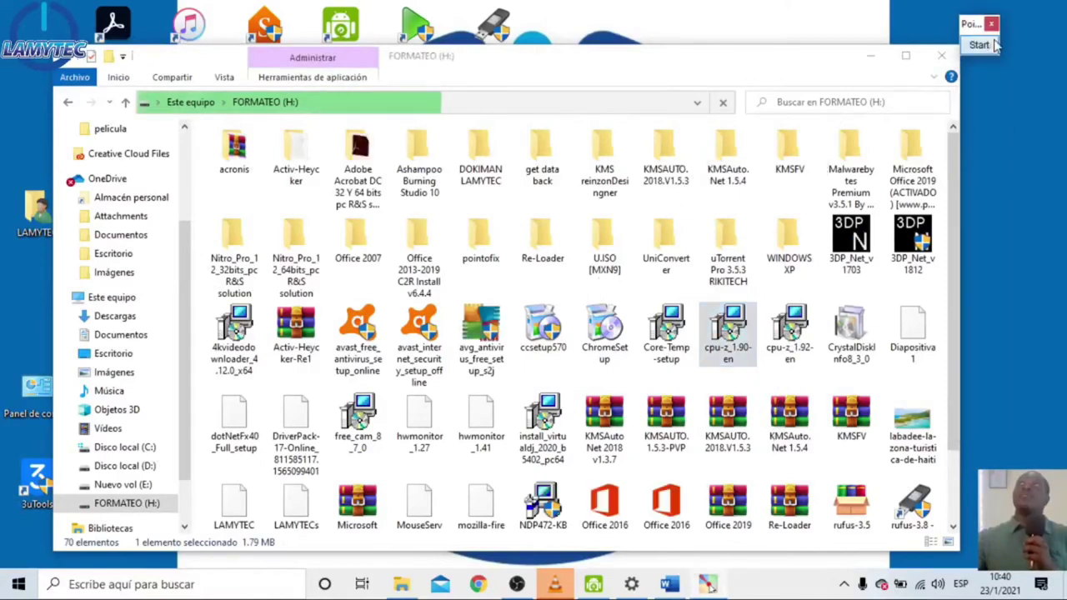
- Select the DOKIMAN LAMYTEC folder on the FORMATEO (H:) drive, draw a black arrow pointing at it, and exit drawing mode
{"action": "scroll", "coordinate": [957, 161], "scroll_direction": "down", "scroll_amount": 2}
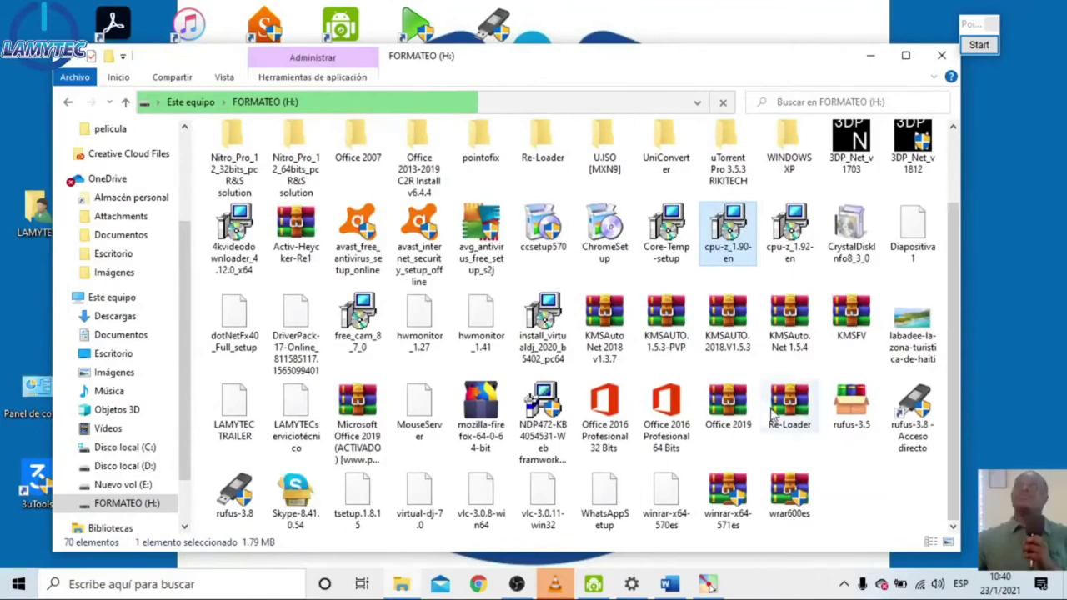
{"action": "scroll", "coordinate": [813, 315], "scroll_direction": "up", "scroll_amount": 2}
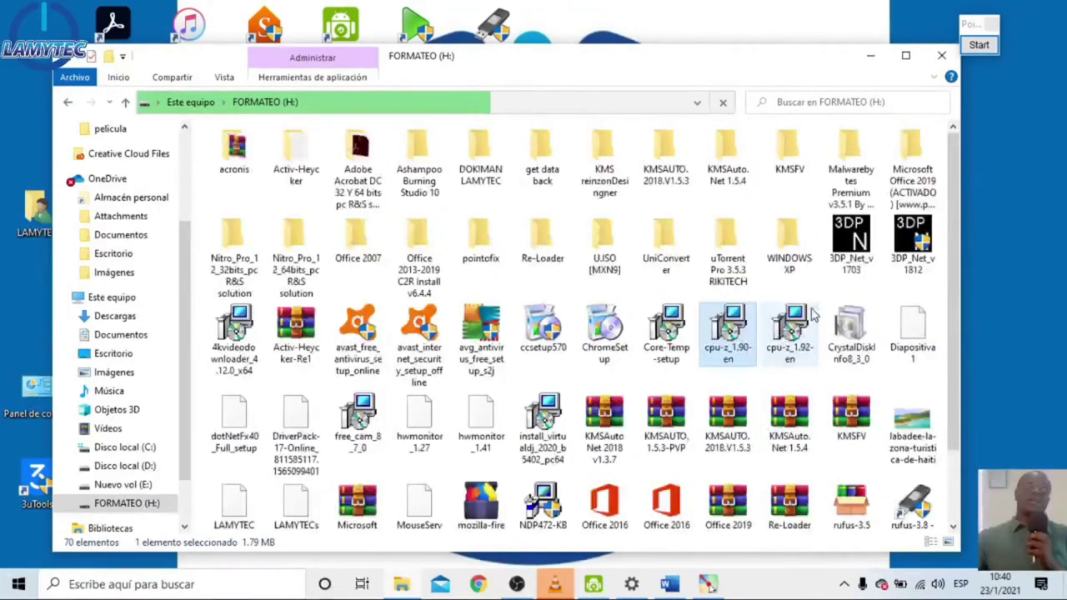
{"action": "left_click", "coordinate": [482, 165]}
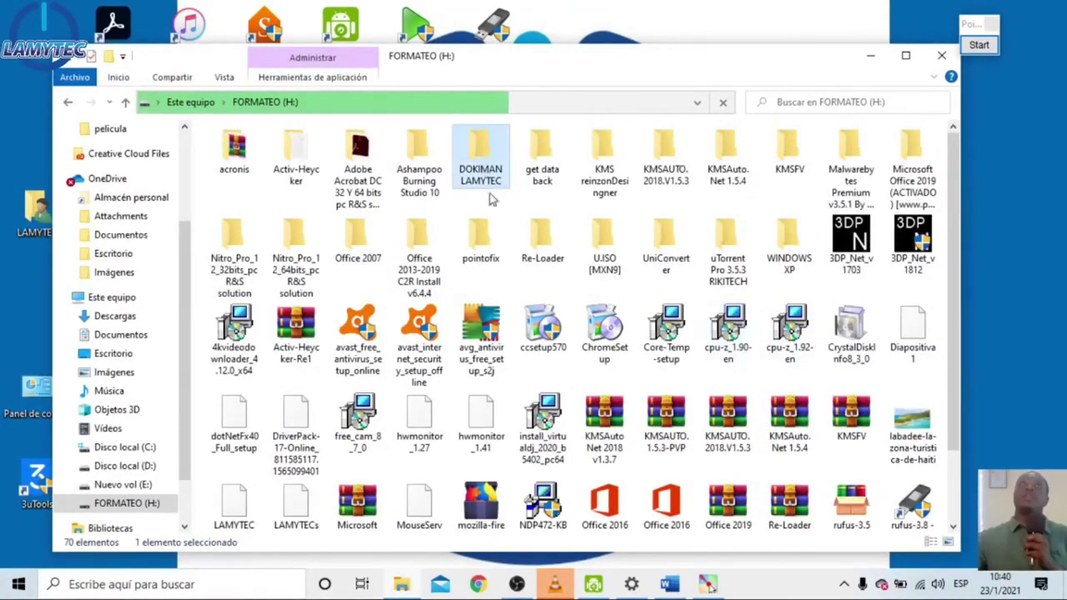
{"action": "left_click", "coordinate": [979, 44]}
{"action": "left_click_drag", "start_coordinate": [713, 287], "coordinate": [512, 189]}
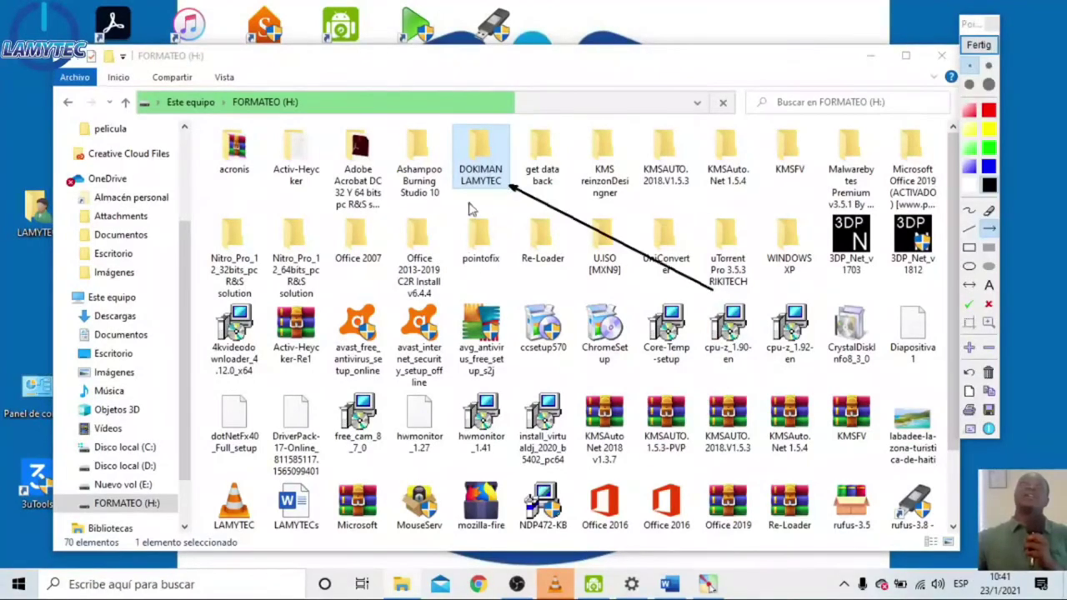
{"action": "left_click", "coordinate": [978, 44]}
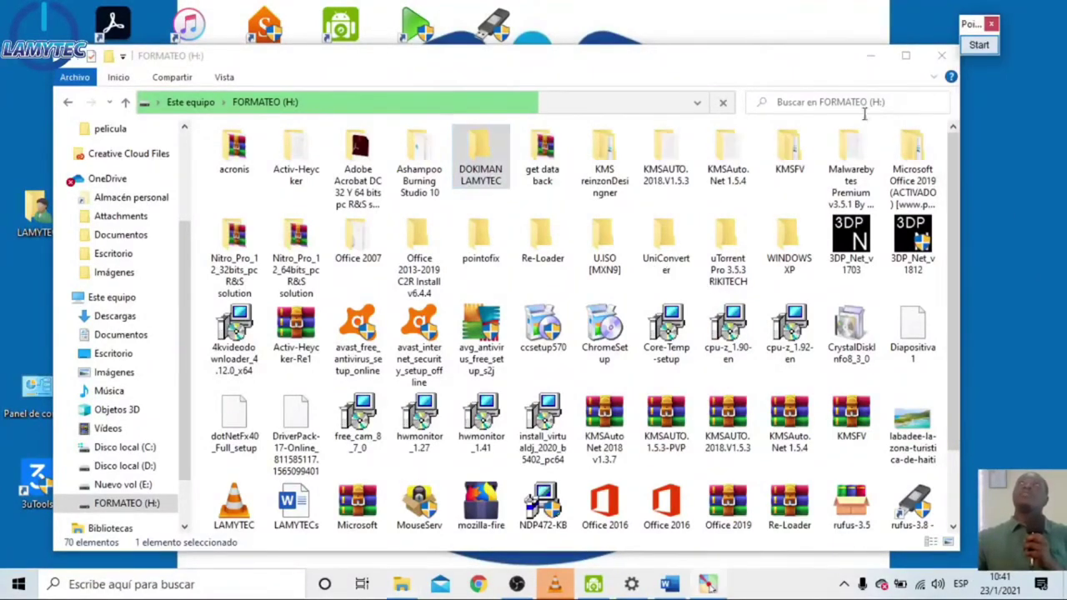
- Search the FORMATEO (H:) drive for "do" and return to the drive's full contents
{"action": "left_click", "coordinate": [880, 102]}
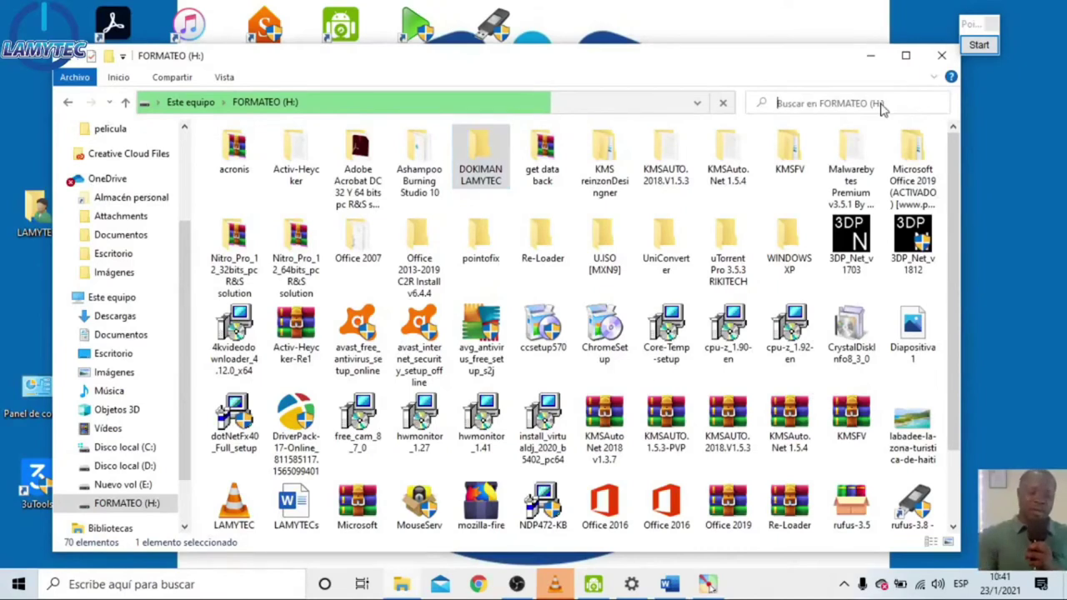
{"action": "type", "text": "do"}
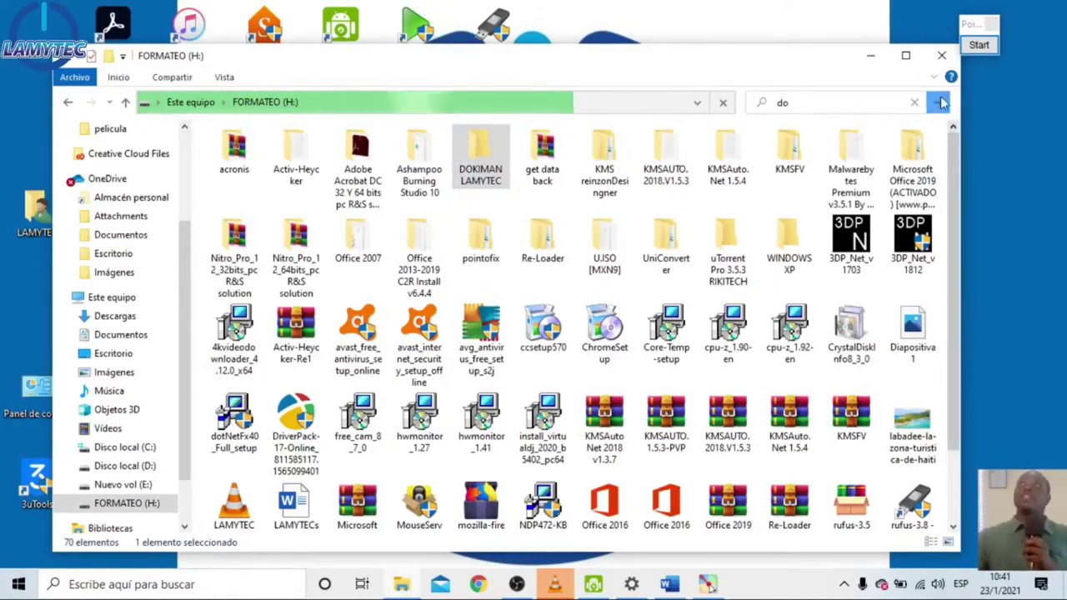
{"action": "left_click", "coordinate": [940, 102]}
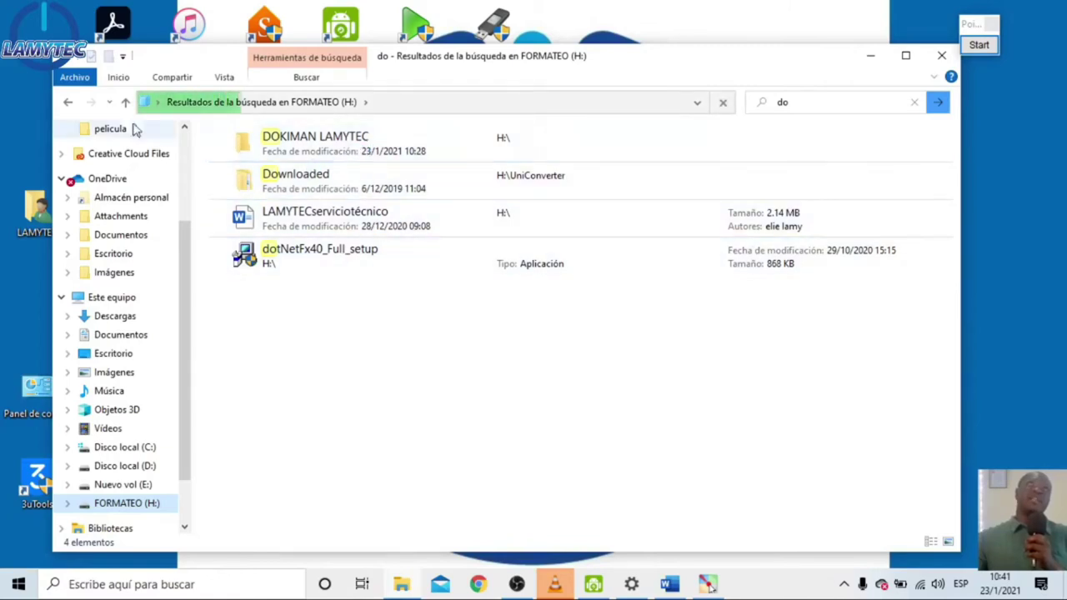
{"action": "key", "text": "Escape"}
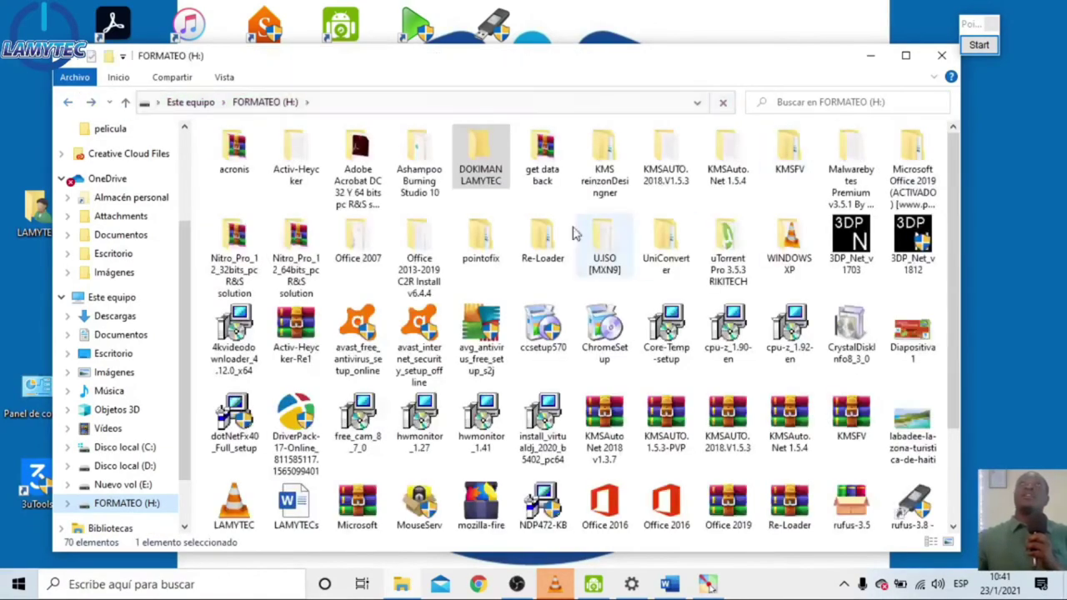
- Open the DOKIMAN LAMYTEC folder on FORMATEO (H:), move its window around, and close it to return to the desktop
{"action": "double_click", "coordinate": [488, 173]}
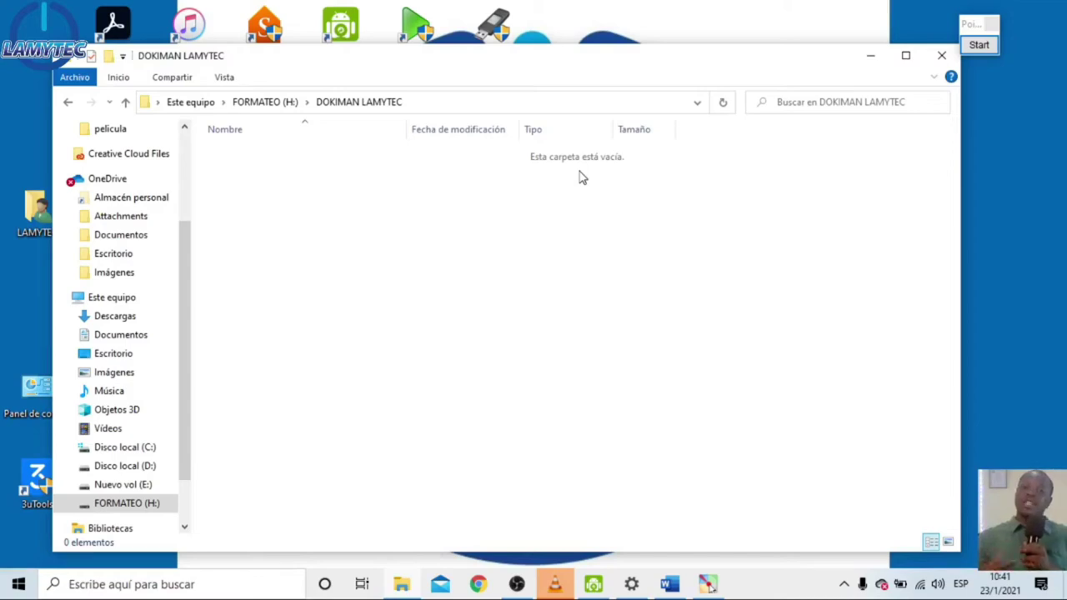
{"action": "left_click_drag", "start_coordinate": [492, 55], "coordinate": [650, 83]}
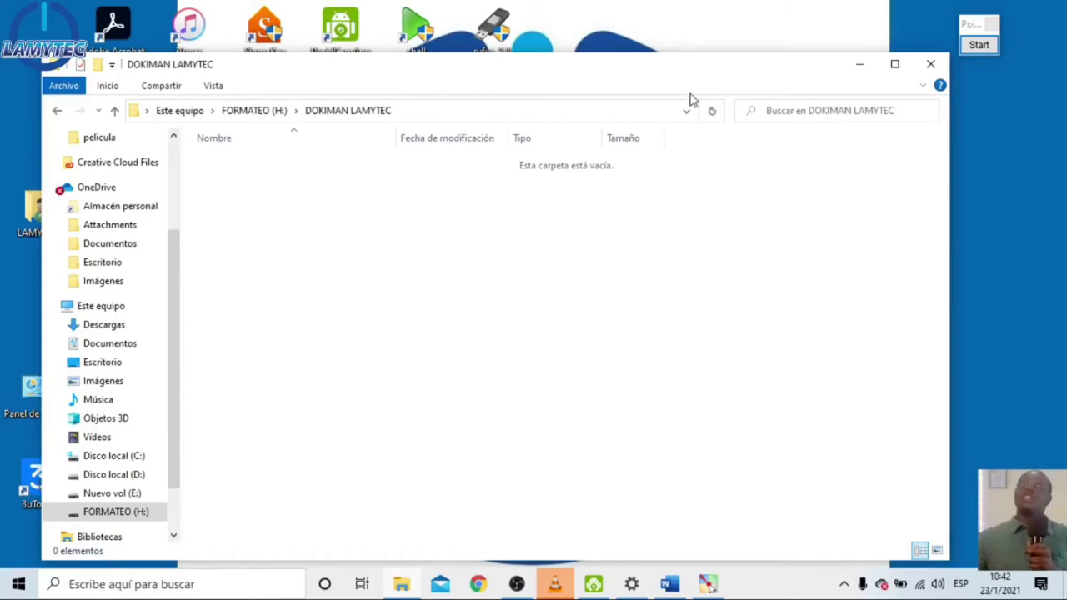
{"action": "mouse_move", "coordinate": [729, 76]}
{"action": "left_mouse_down"}
{"action": "mouse_move", "coordinate": [717, 83]}
{"action": "mouse_move", "coordinate": [725, 77]}
{"action": "left_mouse_up"}
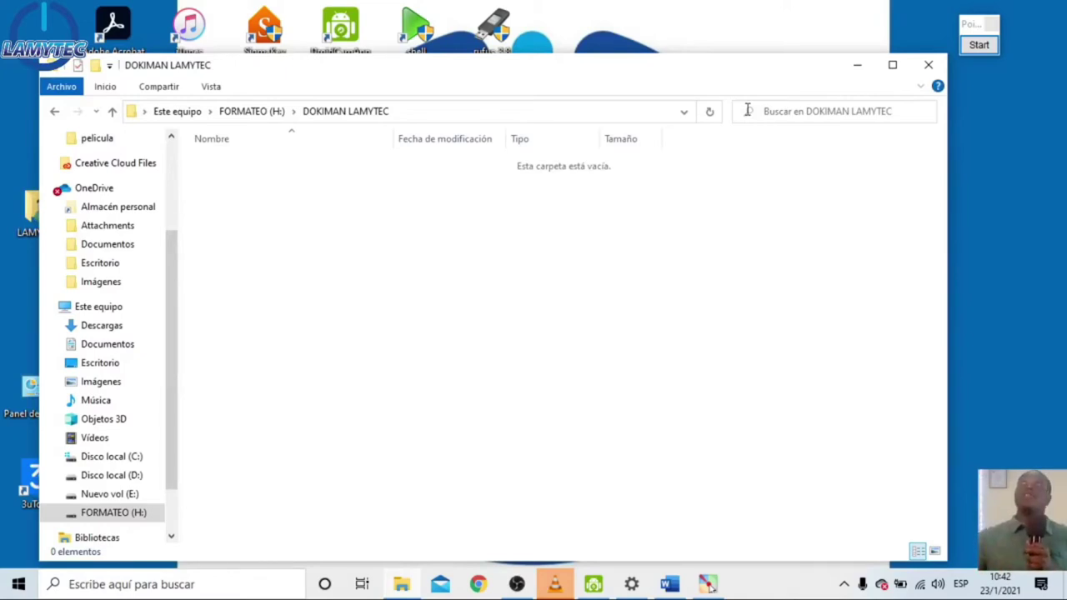
{"action": "left_click_drag", "start_coordinate": [783, 81], "coordinate": [853, 102]}
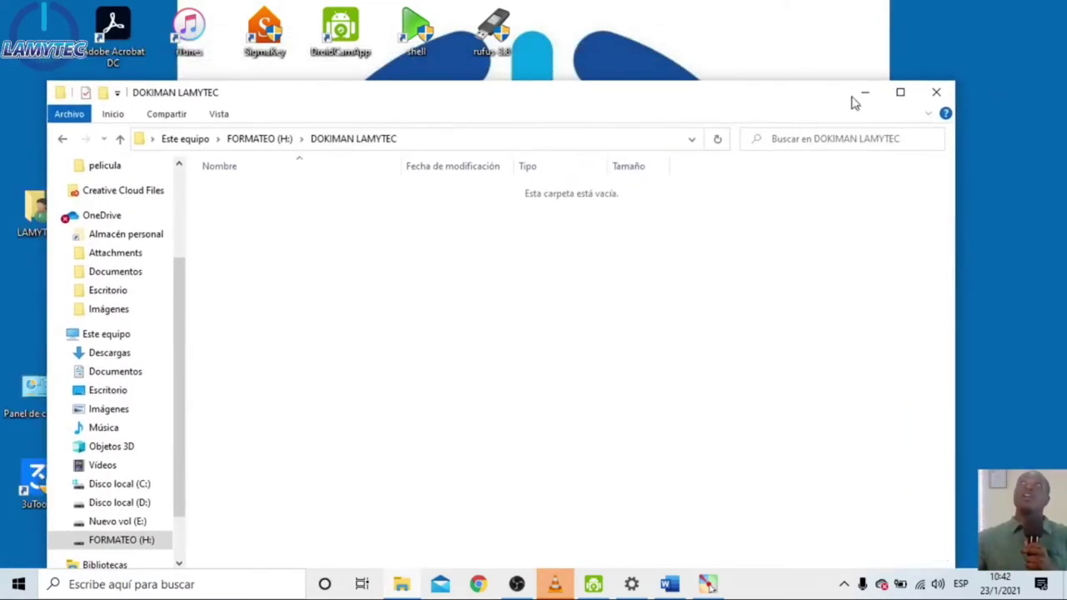
{"action": "left_click", "coordinate": [933, 101]}
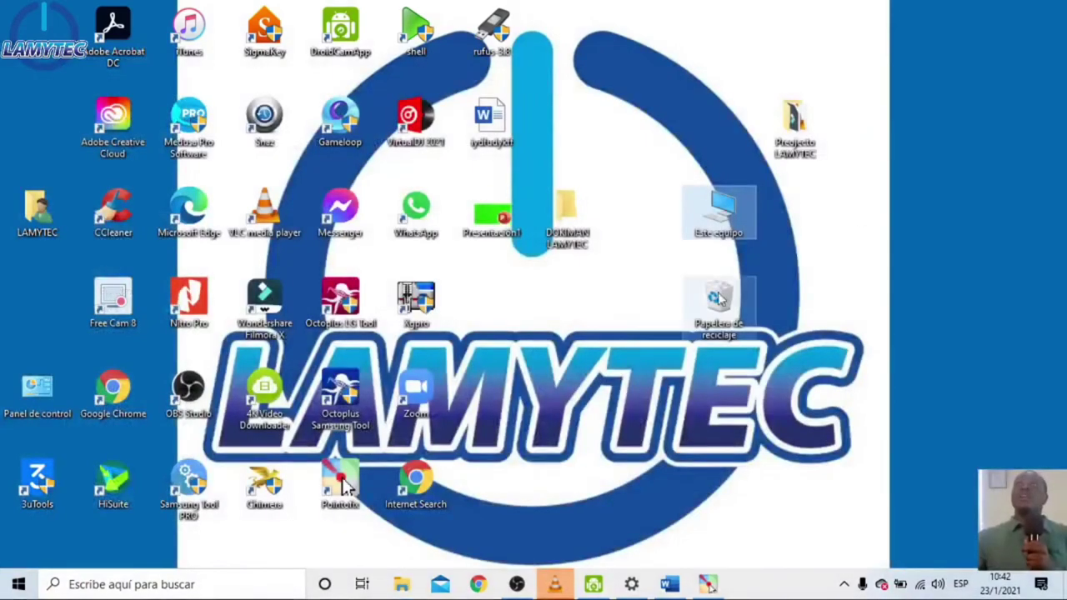
{"action": "mouse_move", "coordinate": [737, 221]}
{"action": "left_mouse_down"}
{"action": "mouse_move", "coordinate": [713, 202]}
{"action": "mouse_move", "coordinate": [725, 215]}
{"action": "left_mouse_up"}
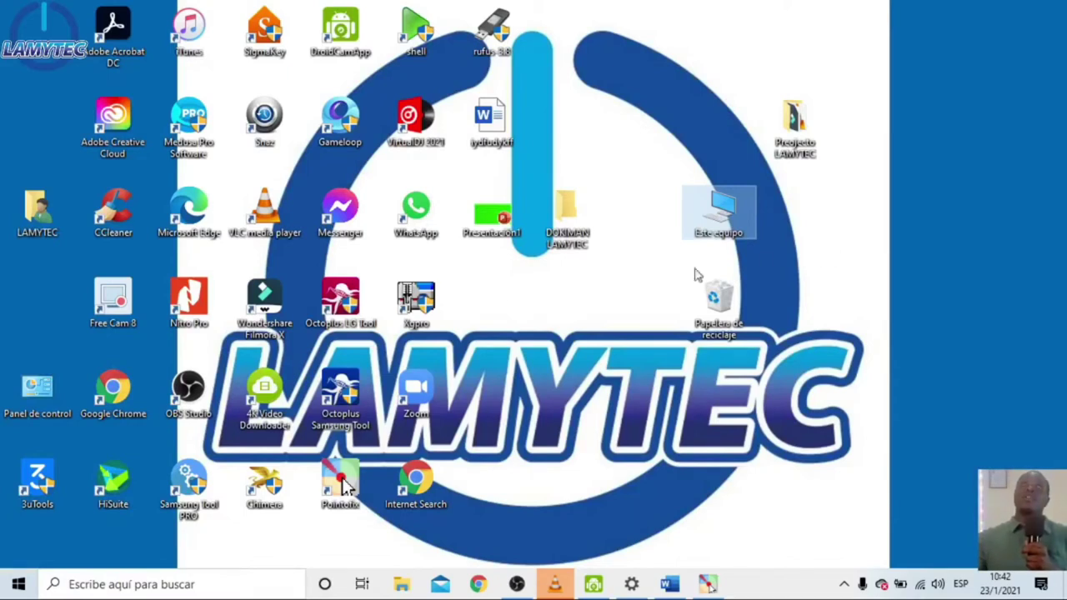
{"action": "left_click", "coordinate": [629, 111]}
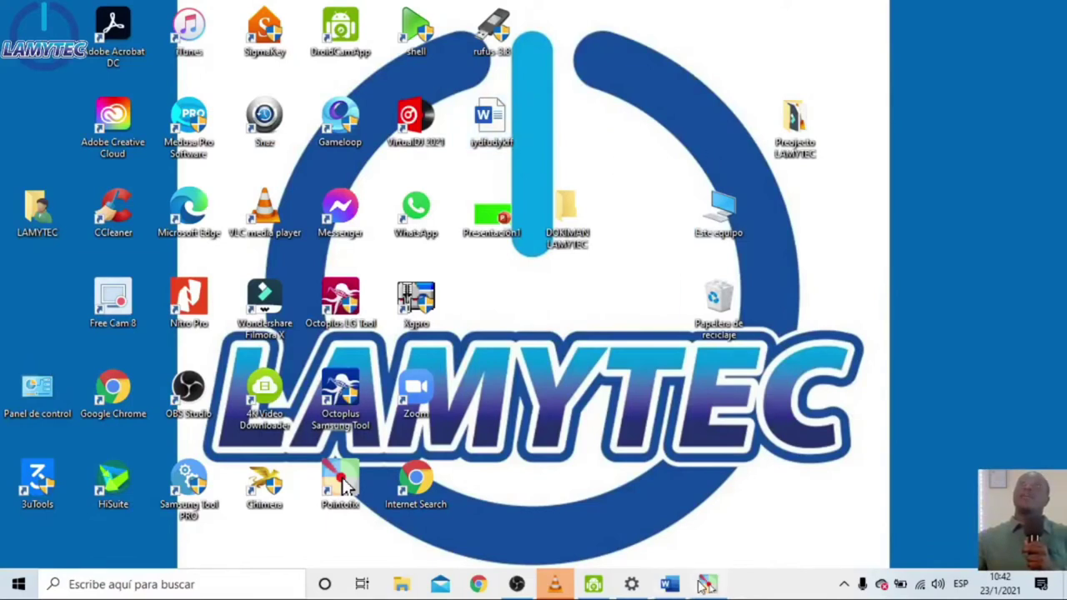
- Draw black arrows on the desktop pointing at the iydfudykff document, the Presentación1 file and the DOKIMAN LAMYTEC folder
{"action": "left_click", "coordinate": [956, 75]}
{"action": "left_click_drag", "start_coordinate": [748, 55], "coordinate": [517, 111]}
{"action": "left_click_drag", "start_coordinate": [638, 142], "coordinate": [517, 194]}
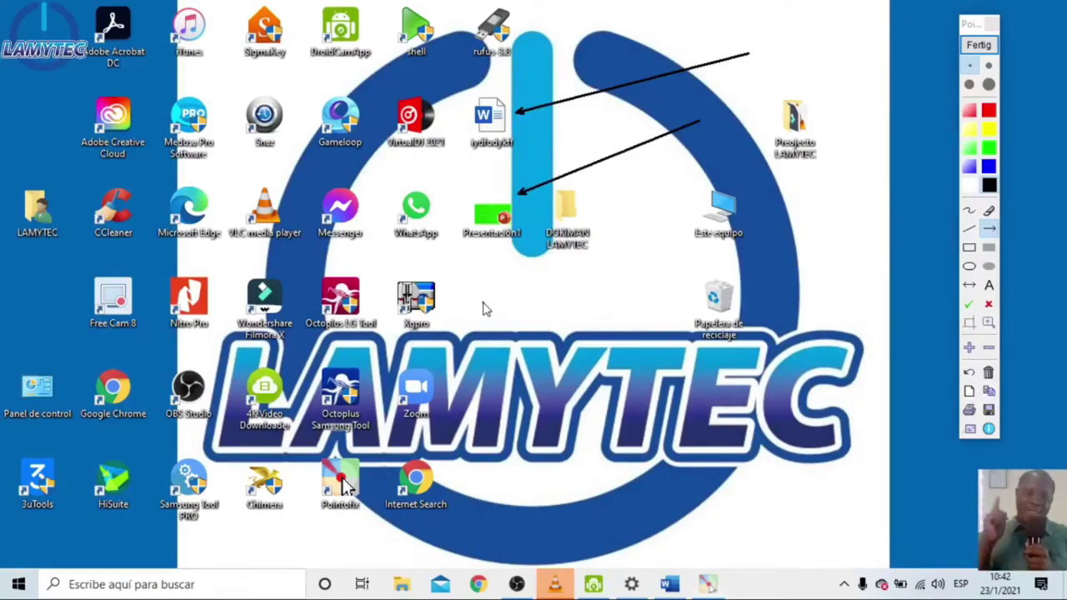
{"action": "left_click_drag", "start_coordinate": [582, 390], "coordinate": [569, 247]}
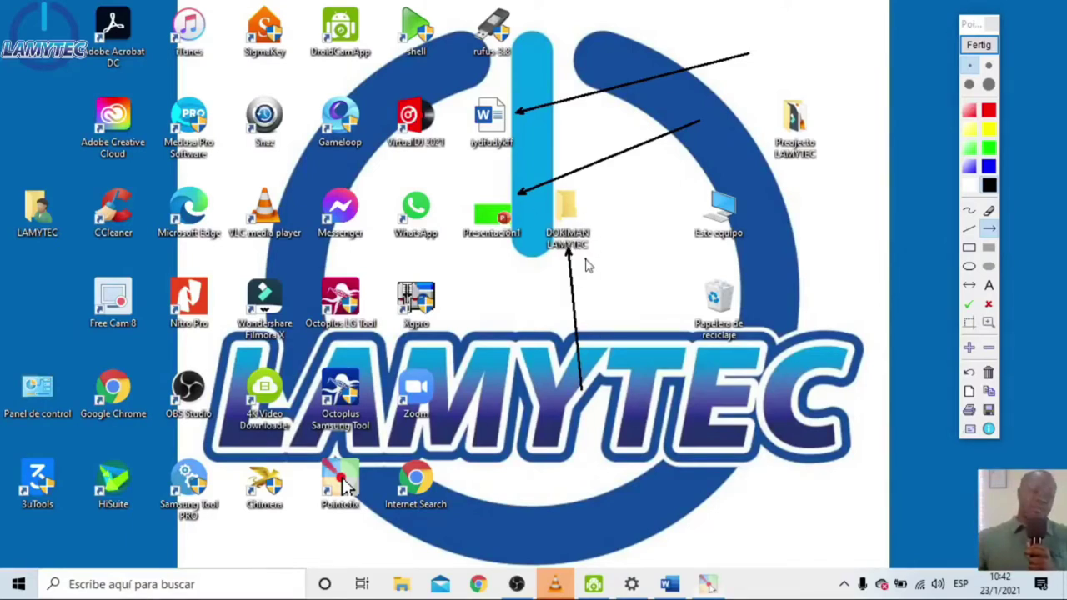
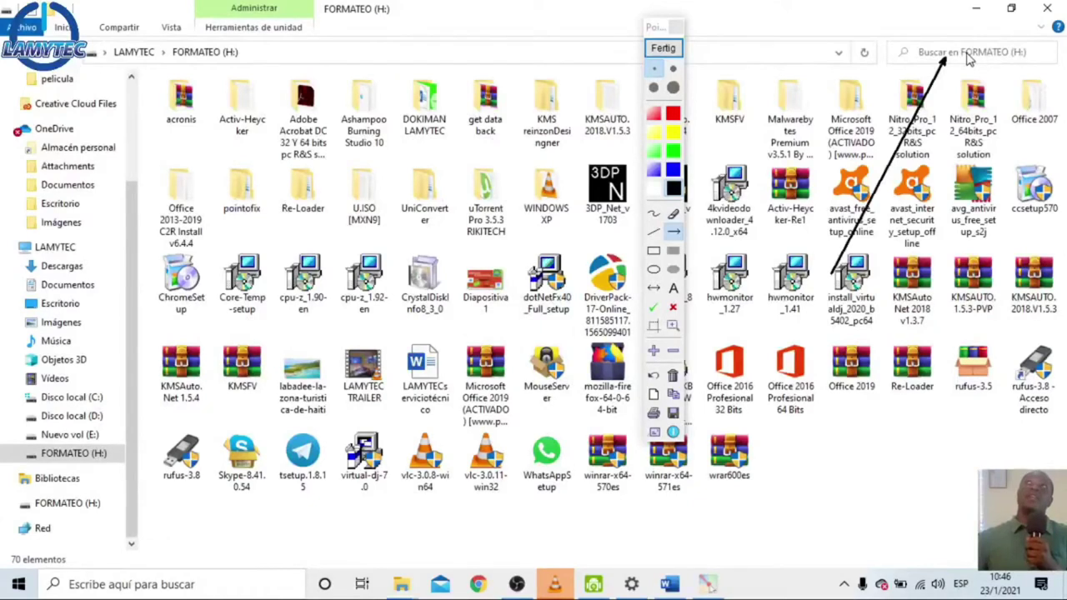
- Clear the search-box arrow, mark the DOKIMAN LAMYTEC folder on FORMATEO (H:) with a black arrow, and exit drawing mode
{"action": "left_click", "coordinate": [665, 48]}
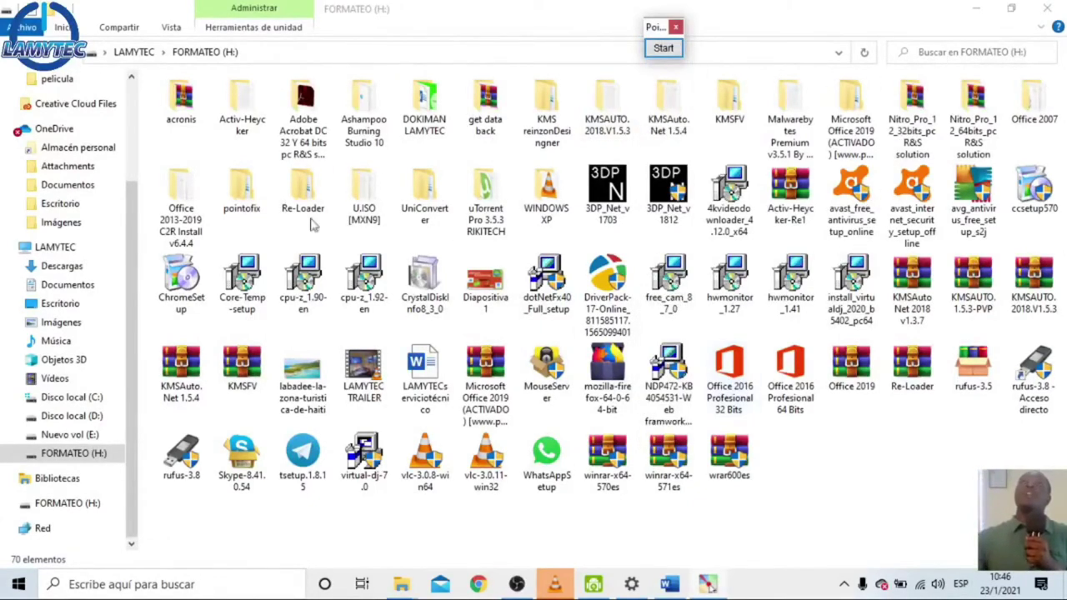
{"action": "left_click_drag", "start_coordinate": [668, 375], "coordinate": [485, 197]}
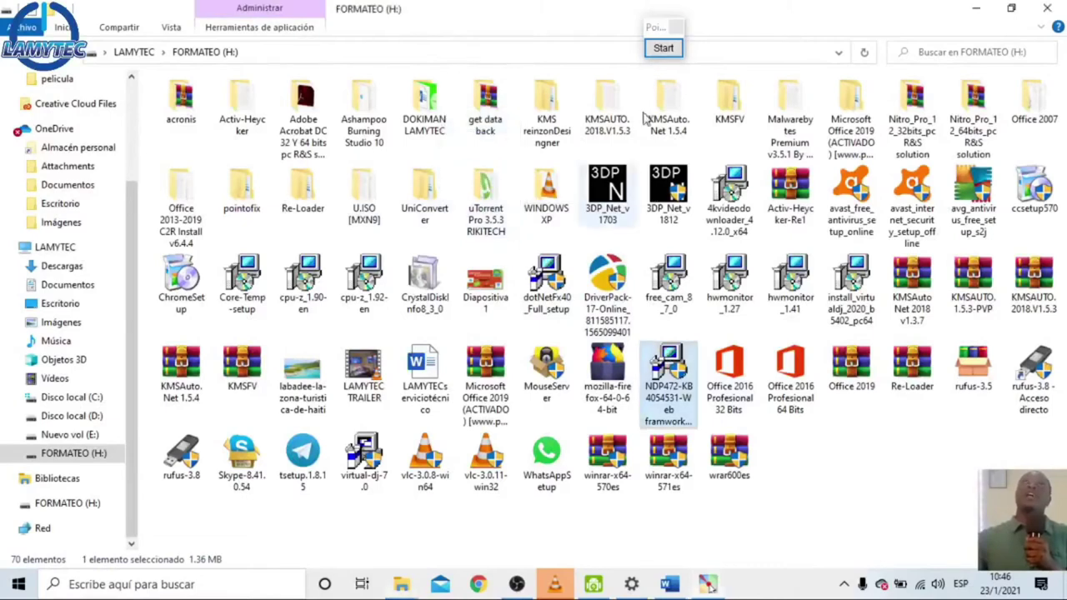
{"action": "left_click", "coordinate": [663, 48]}
{"action": "left_click_drag", "start_coordinate": [465, 268], "coordinate": [427, 157]}
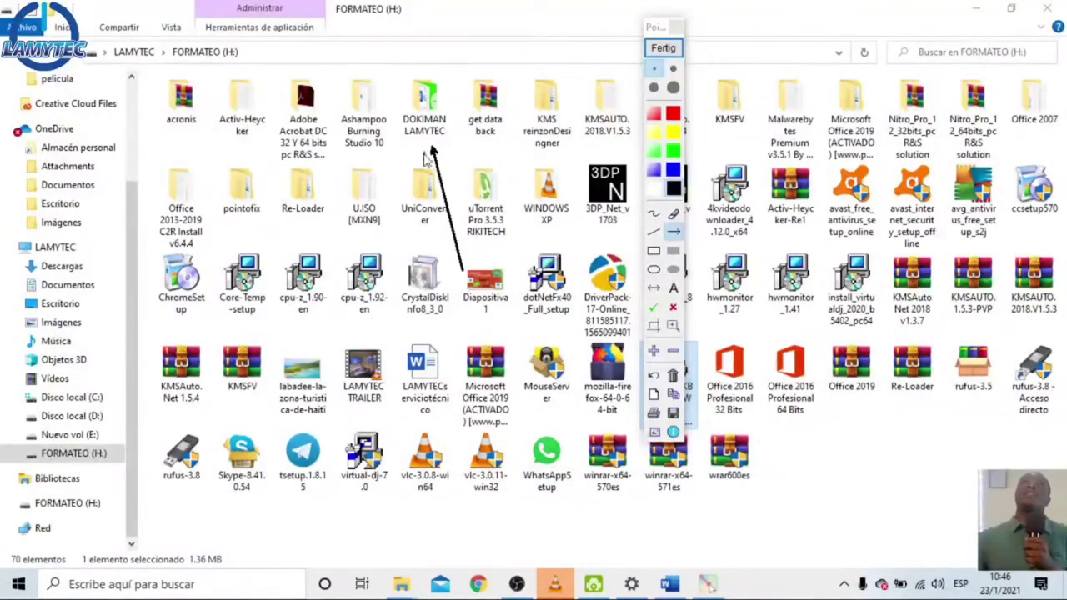
{"action": "left_click", "coordinate": [664, 48]}
- Check the files inside DOKIMAN LAMYTEC on FORMATEO (H:), return to the drive, and copy the folder
{"action": "double_click", "coordinate": [442, 119]}
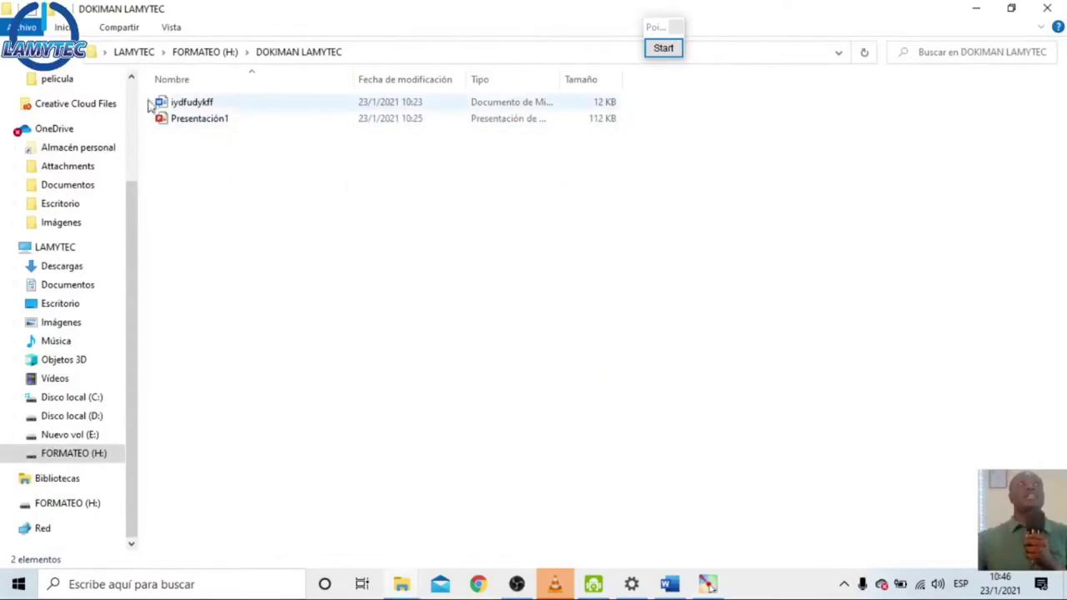
{"action": "left_click", "coordinate": [13, 51]}
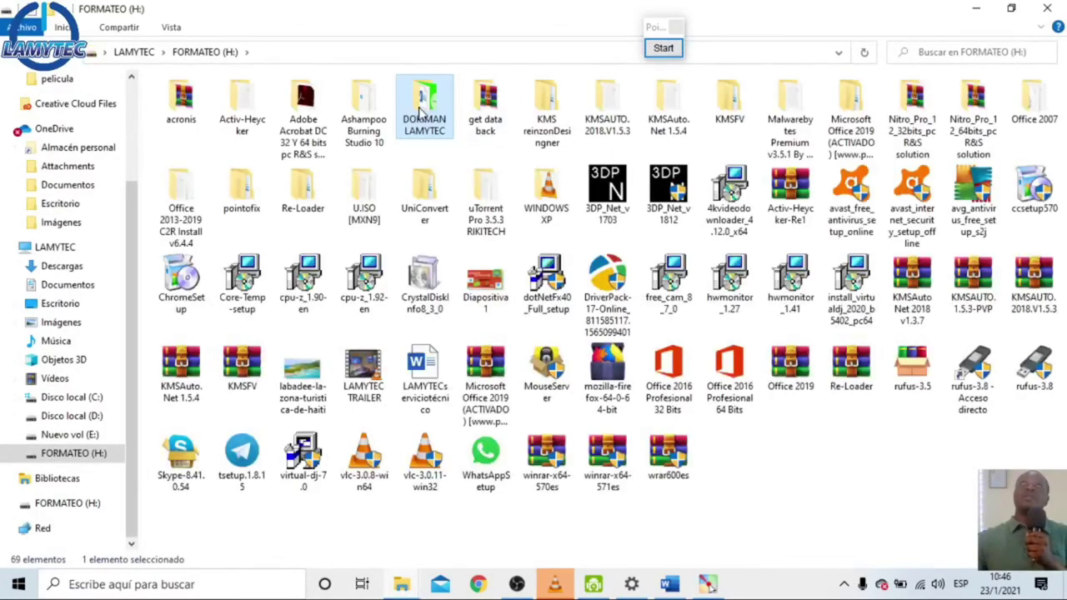
{"action": "right_click", "coordinate": [423, 111]}
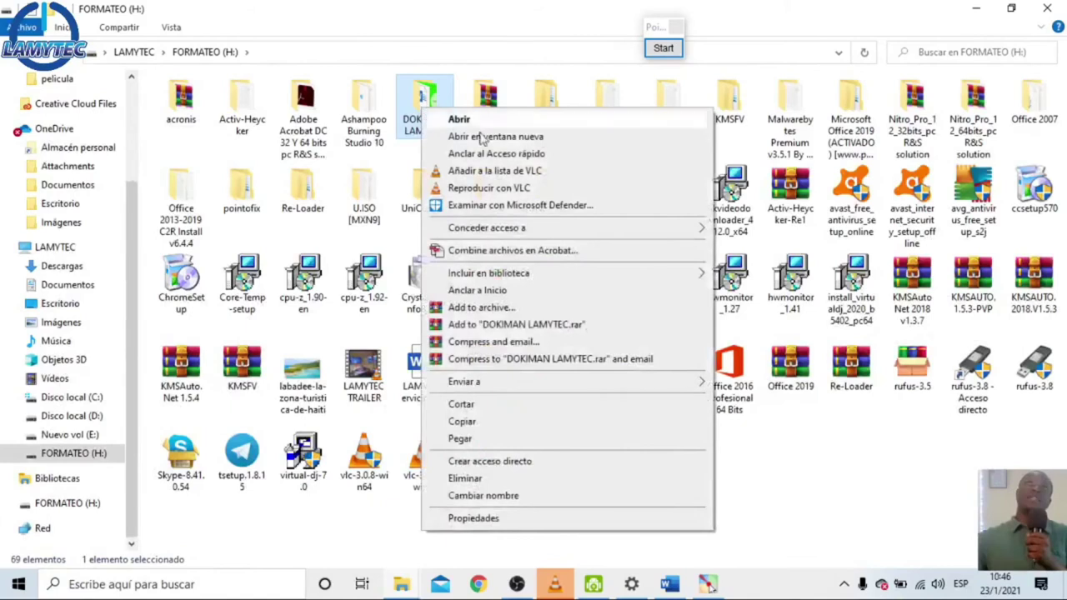
{"action": "left_click", "coordinate": [486, 424]}
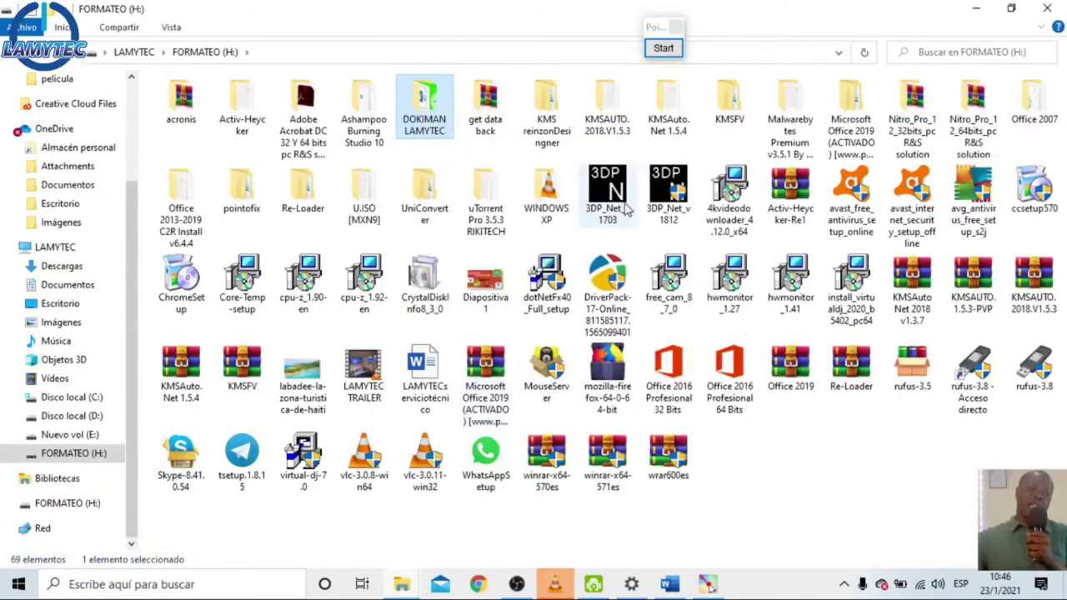
- Shrink the FORMATEO (H:) window, show the desktop, and open the Descargas folder from the LAMYTEC computer icon
{"action": "left_click", "coordinate": [1011, 7]}
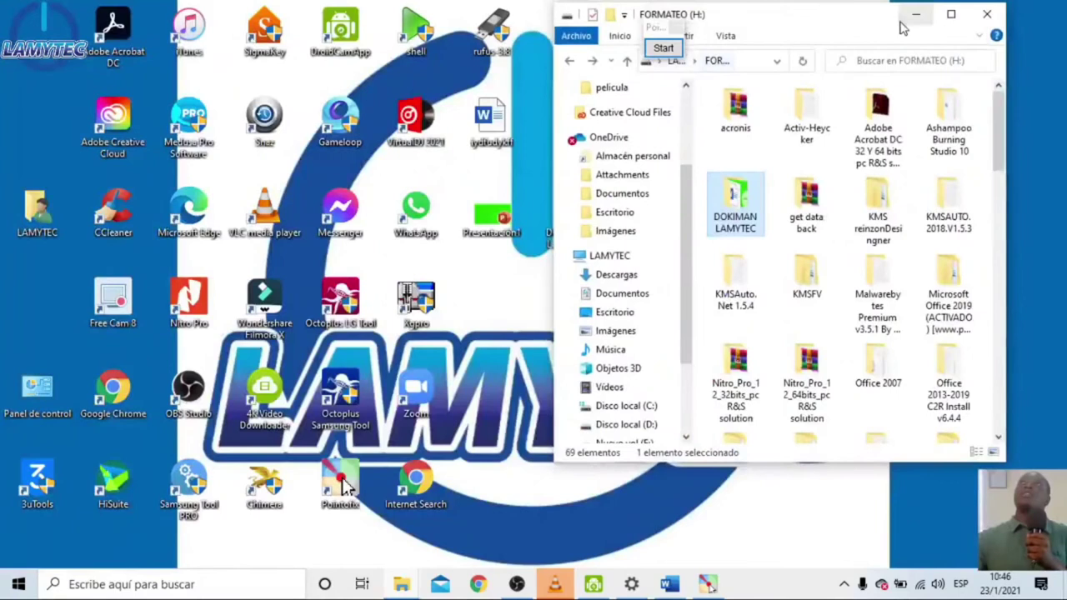
{"action": "key", "text": "super+d"}
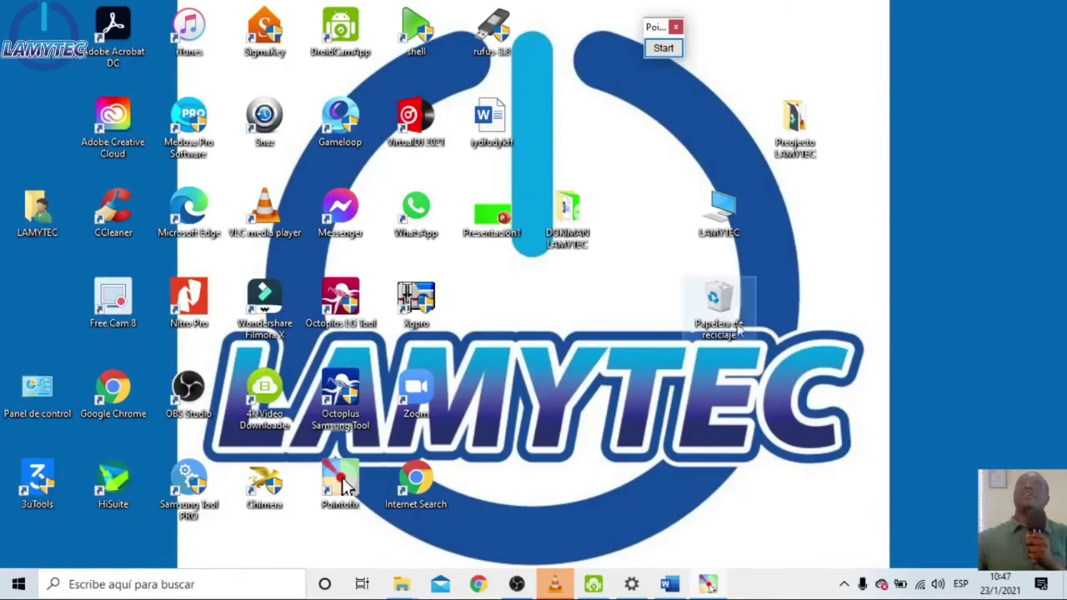
{"action": "left_click", "coordinate": [718, 228]}
{"action": "double_click", "coordinate": [719, 228]}
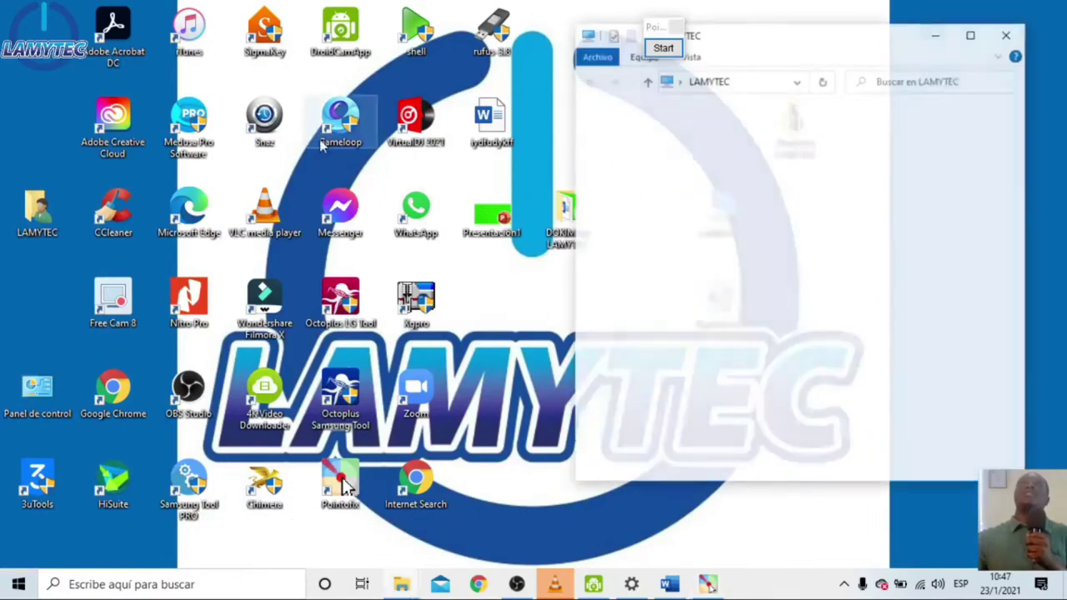
{"action": "double_click", "coordinate": [762, 161]}
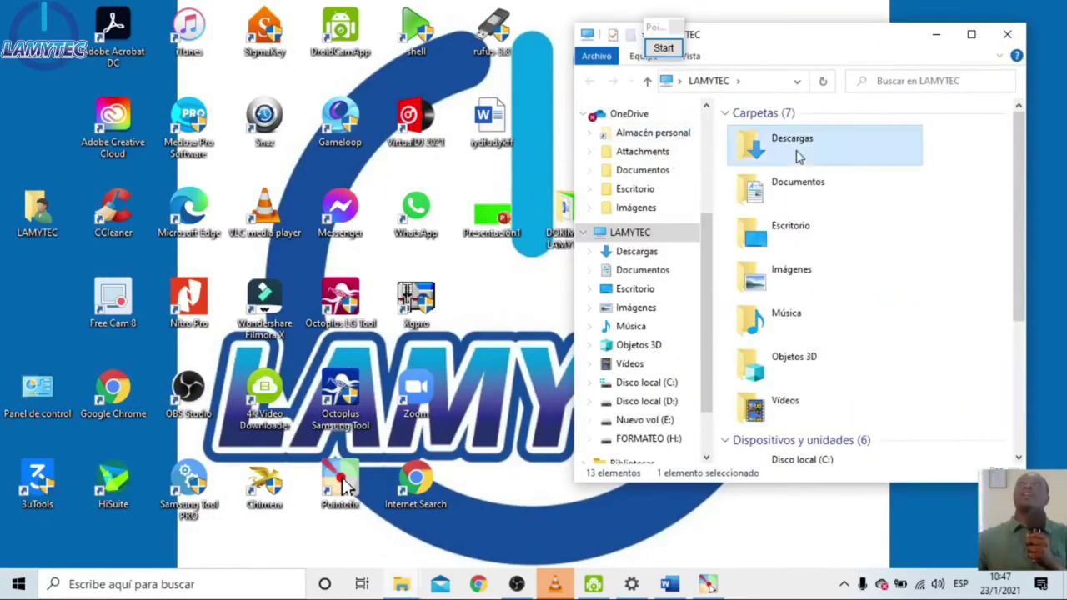
- Paste the copied DOKIMAN LAMYTEC folder into the Descargas folder
{"action": "scroll", "coordinate": [942, 429], "scroll_direction": "down", "scroll_amount": 1}
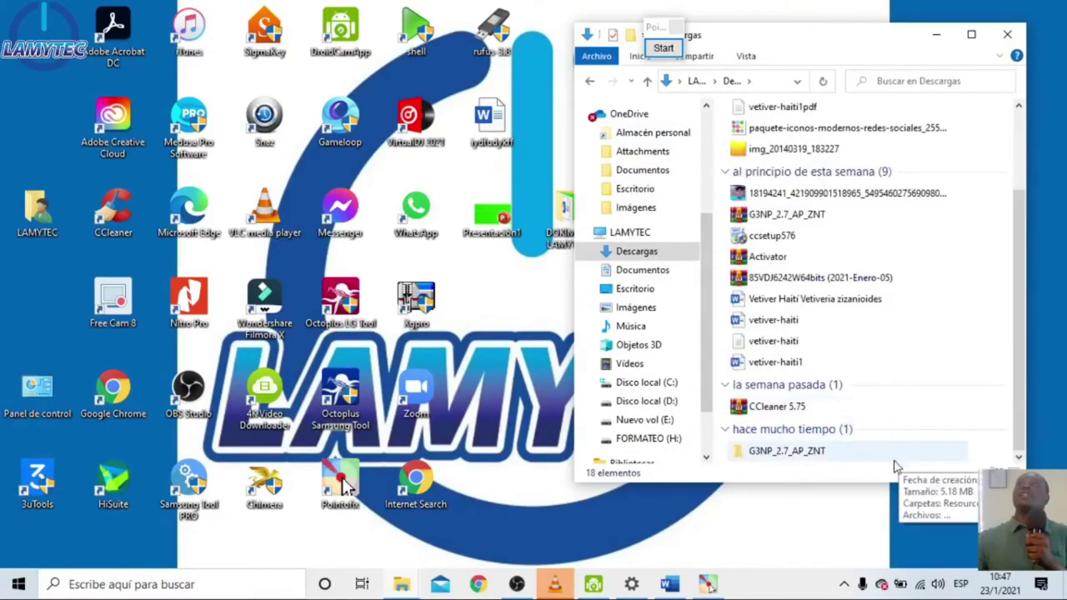
{"action": "right_click", "coordinate": [973, 303]}
{"action": "left_click", "coordinate": [991, 271]}
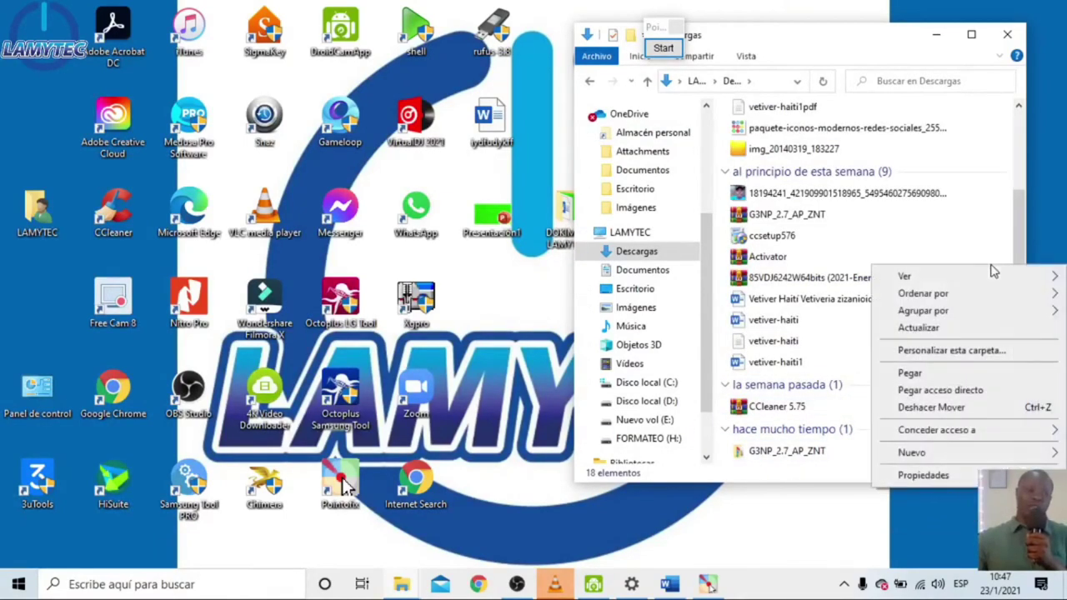
{"action": "left_click", "coordinate": [944, 379]}
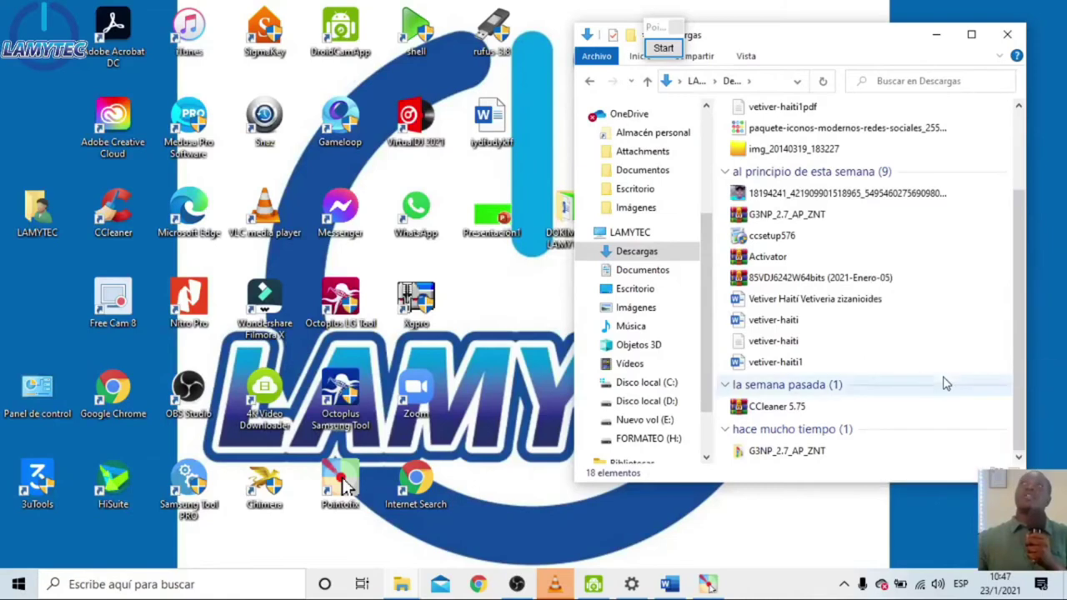
- Check the pasted DOKIMAN LAMYTEC folder in the maximized Descargas window, and put the window away to show the desktop
{"action": "left_click", "coordinate": [971, 34]}
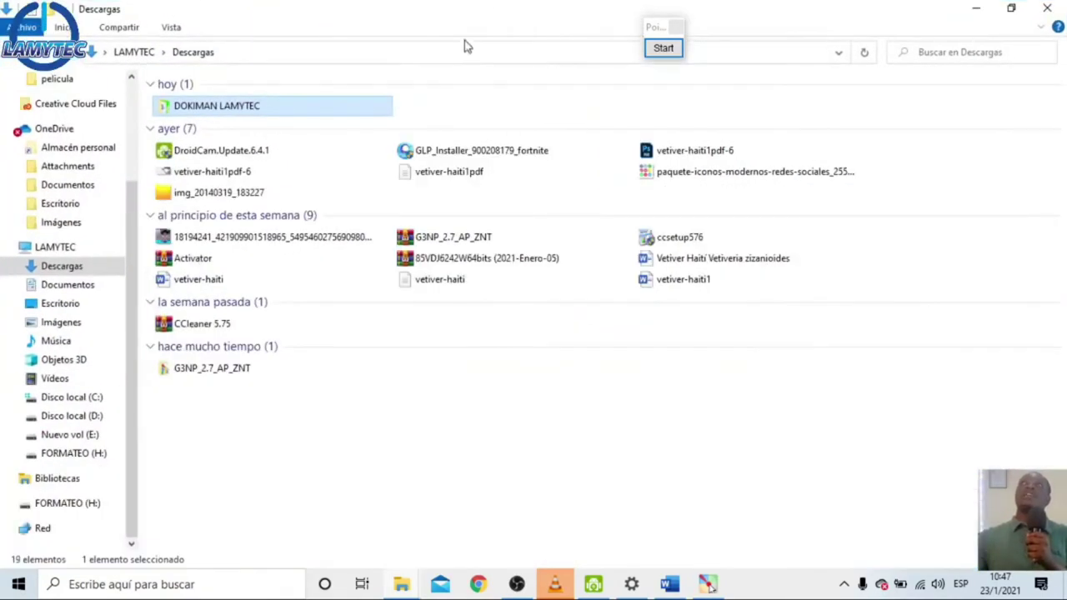
{"action": "double_click", "coordinate": [820, 27]}
{"action": "left_click", "coordinate": [936, 34]}
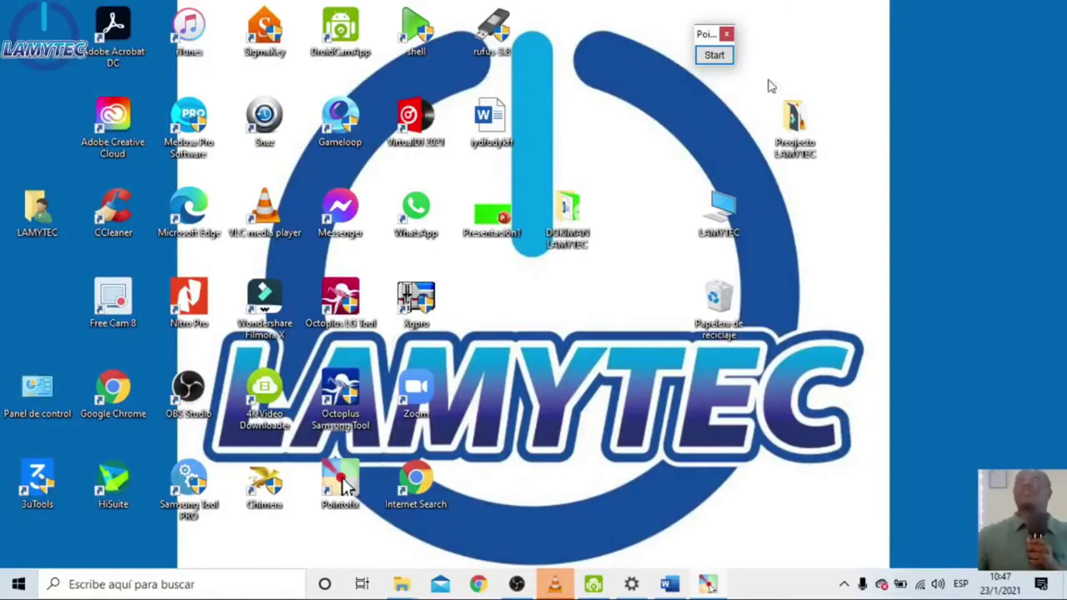
{"action": "left_click_drag", "start_coordinate": [707, 34], "coordinate": [689, 22]}
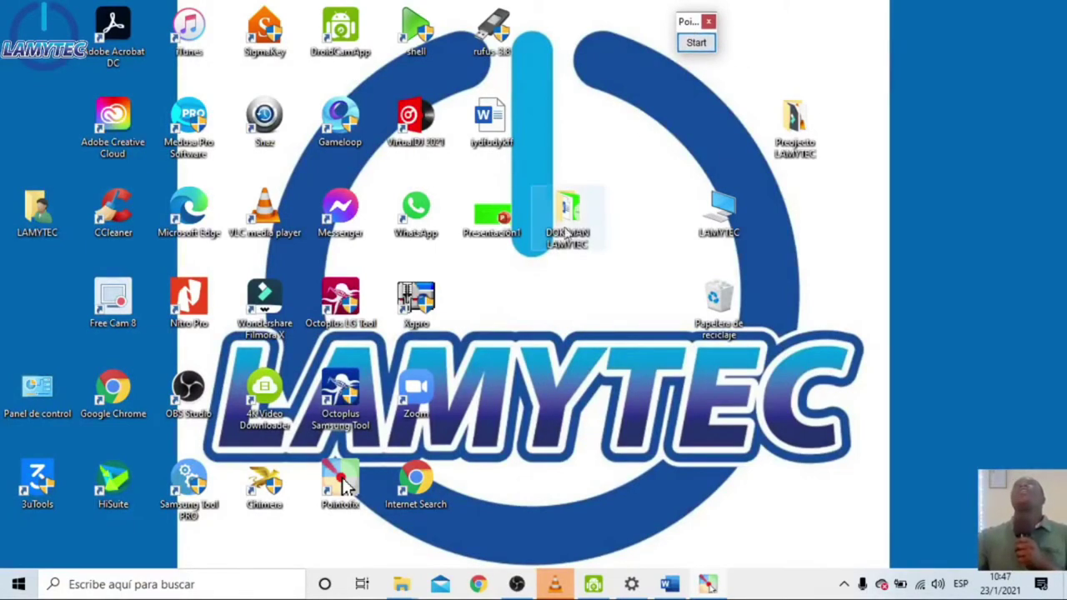
- Create a new Microsoft Word document on the desktop, below the DOKIMAN LAMYTEC folder
{"action": "left_click", "coordinate": [567, 219]}
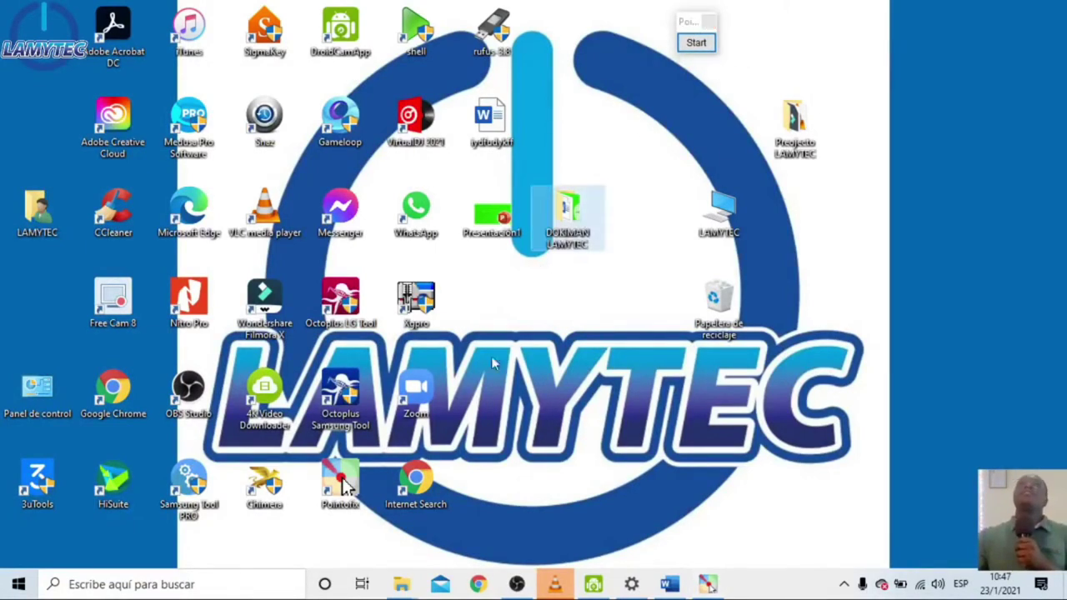
{"action": "right_click", "coordinate": [548, 366]}
{"action": "left_click", "coordinate": [768, 462]}
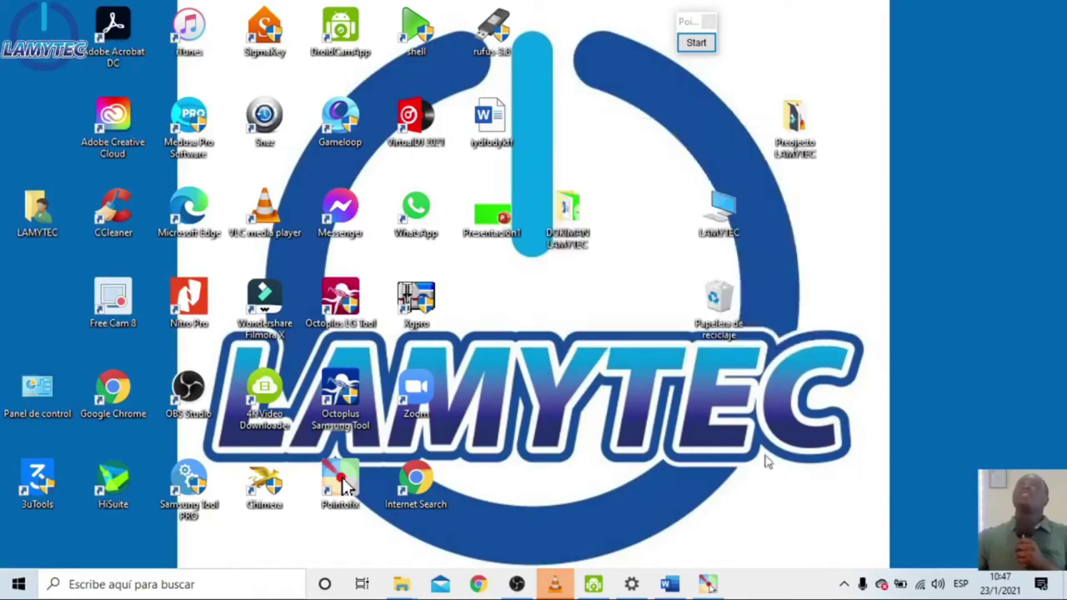
{"action": "right_click", "coordinate": [536, 315]}
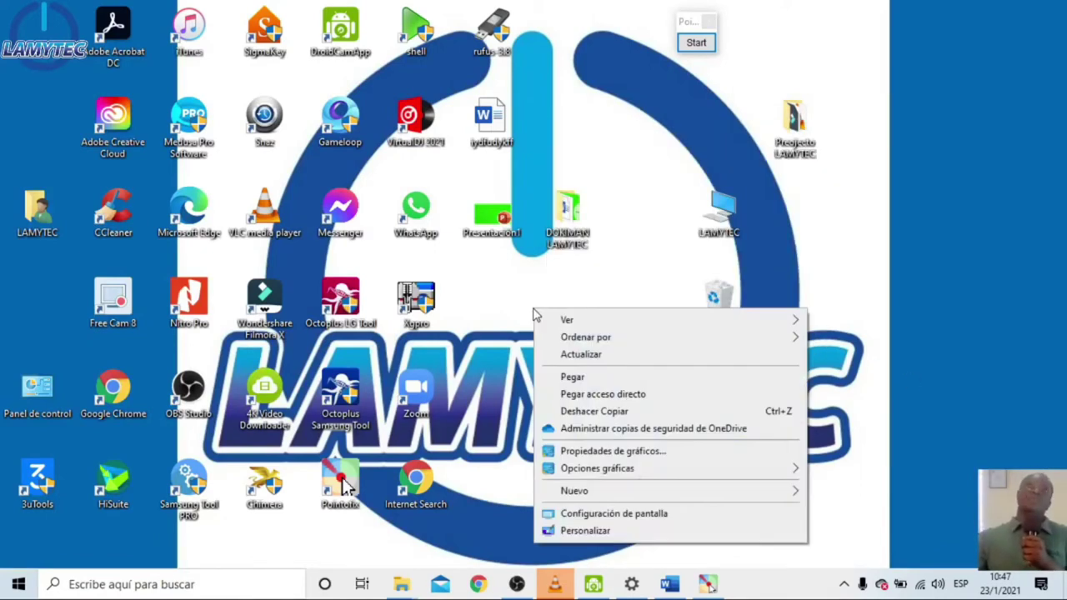
{"action": "mouse_move", "coordinate": [753, 491]}
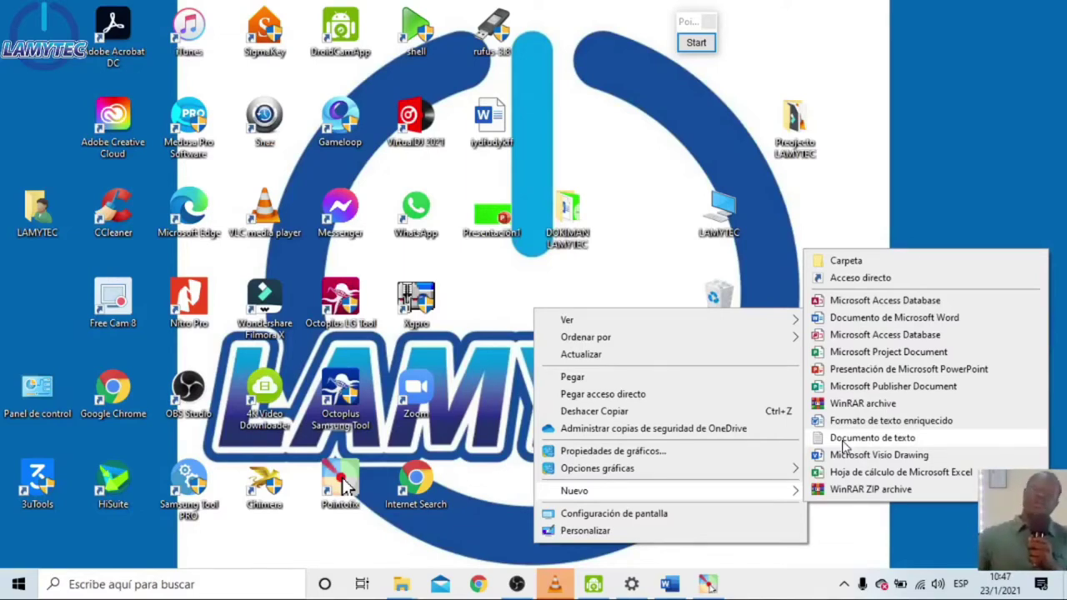
{"action": "left_click", "coordinate": [858, 321]}
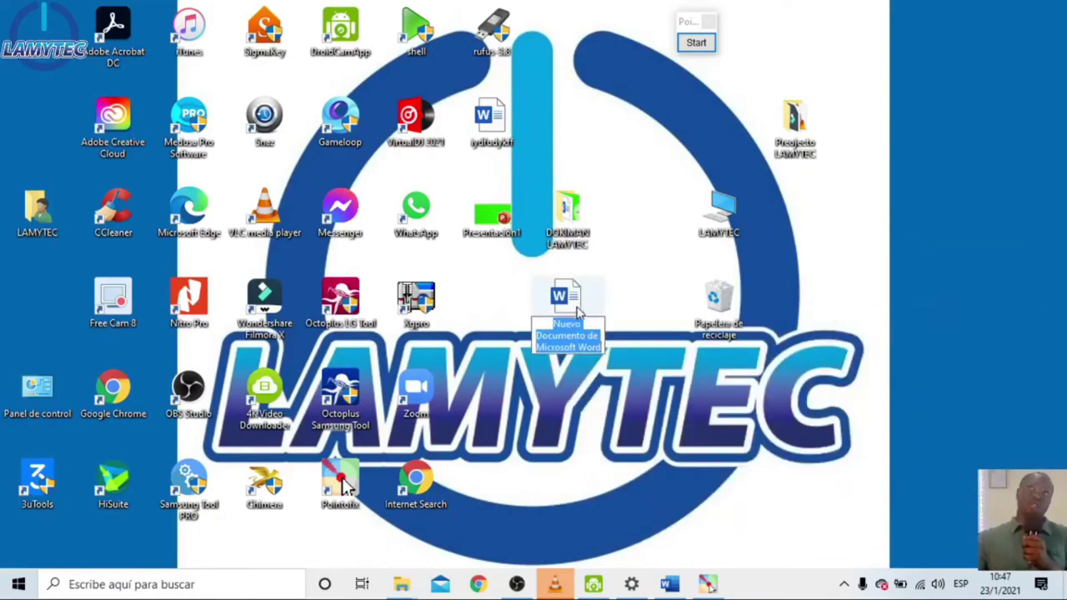
- Draw black arrows pointing at the new Word document and the iydfudykff document, and exit drawing mode
{"action": "left_click", "coordinate": [700, 43]}
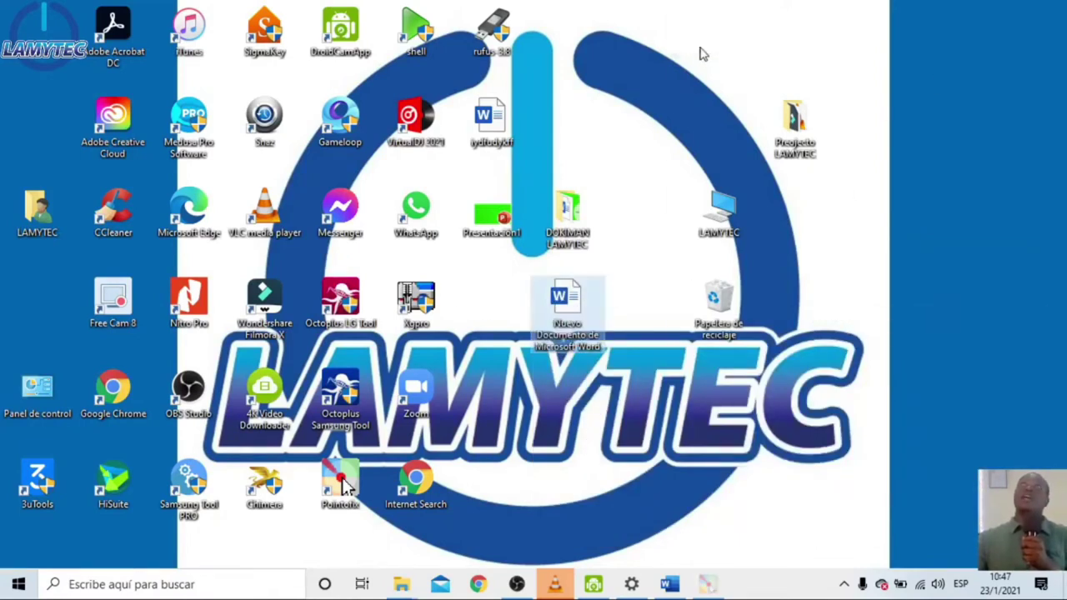
{"action": "left_click_drag", "start_coordinate": [526, 537], "coordinate": [551, 358]}
{"action": "mouse_move", "coordinate": [642, 167]}
{"action": "left_mouse_down"}
{"action": "mouse_move", "coordinate": [574, 161]}
{"action": "mouse_move", "coordinate": [515, 126]}
{"action": "left_mouse_up"}
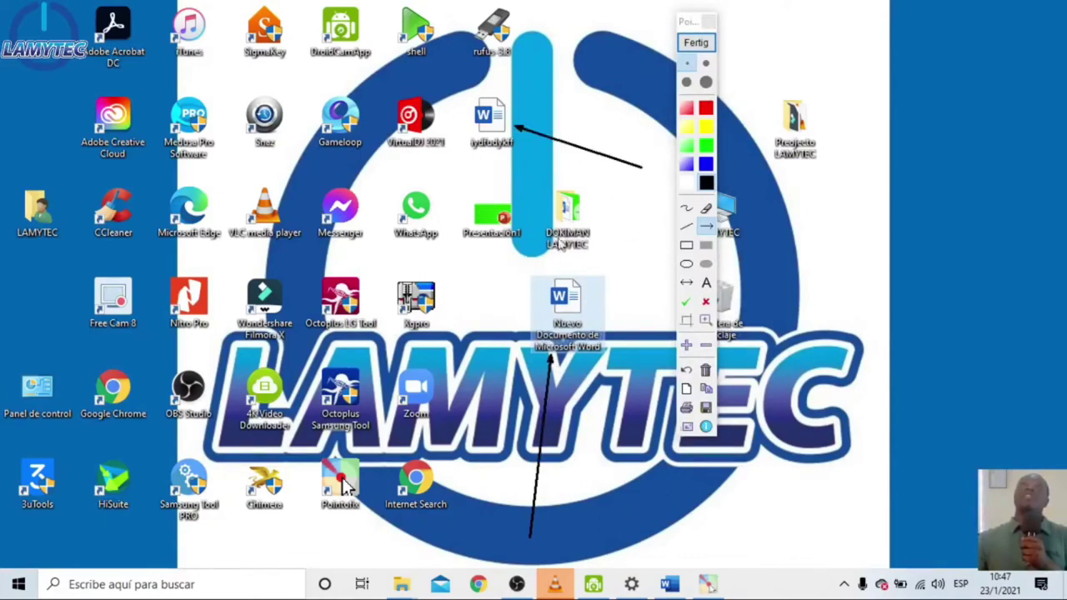
{"action": "left_click", "coordinate": [696, 43]}
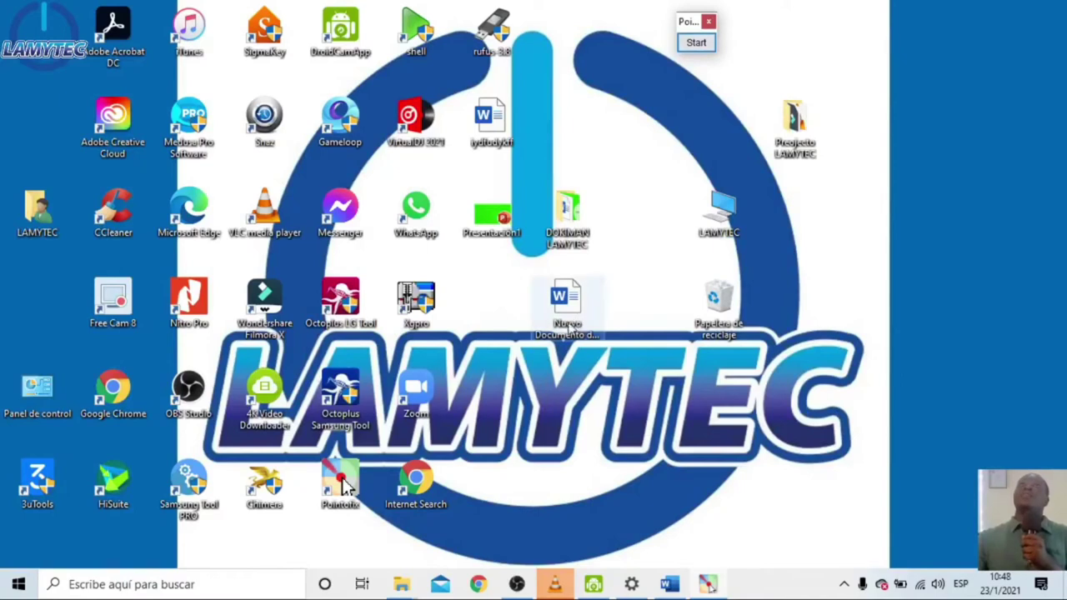
- Rename the new Word document on the desktop as la
{"action": "left_click", "coordinate": [566, 323]}
{"action": "right_click", "coordinate": [567, 324]}
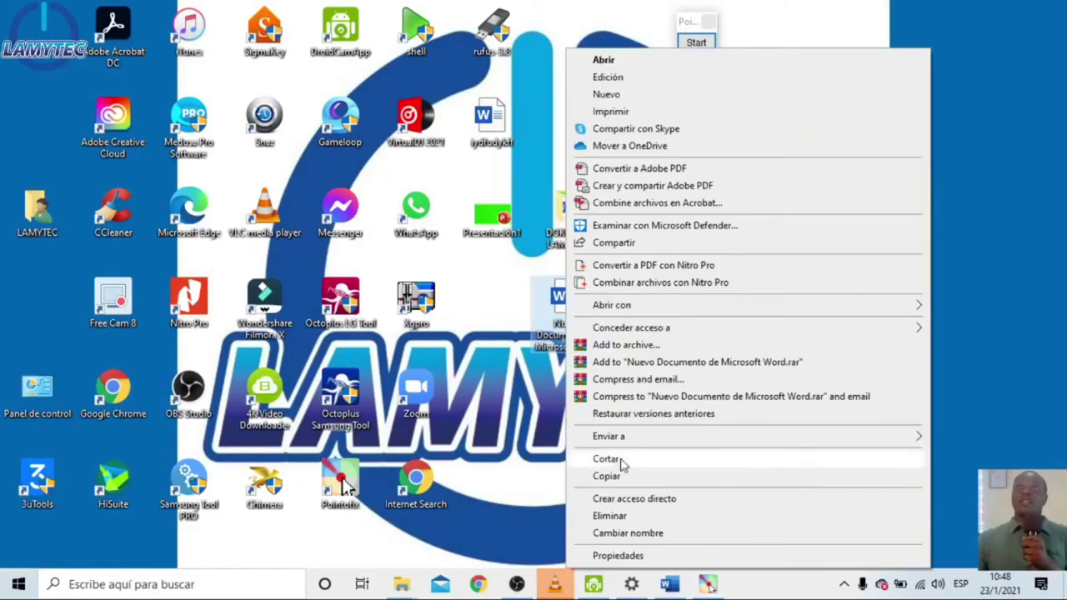
{"action": "left_click", "coordinate": [633, 533]}
{"action": "key", "text": "BackSpace"}
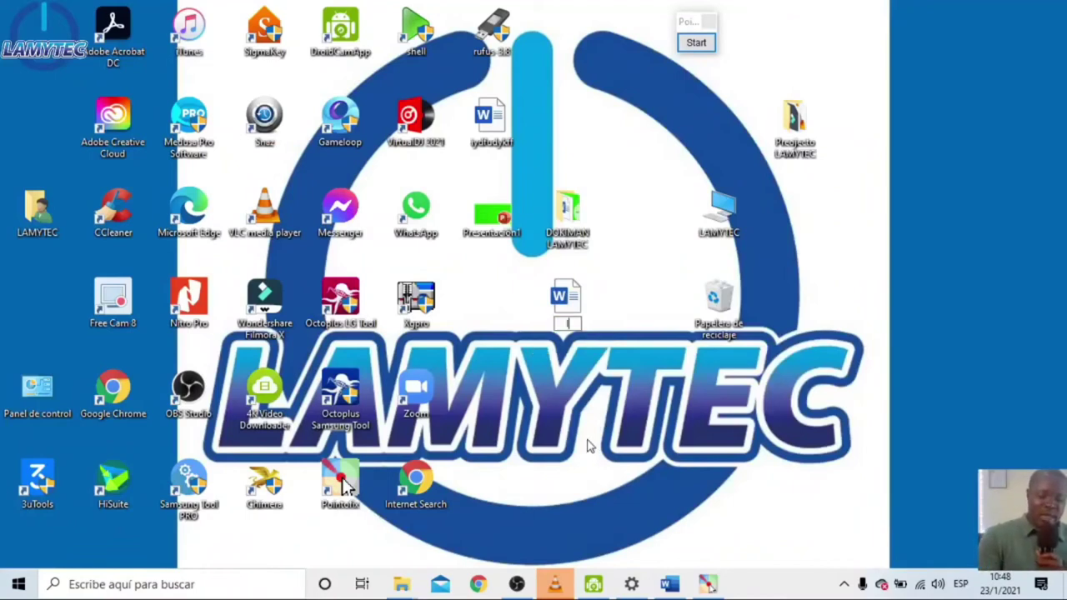
{"action": "type", "text": "la"}
{"action": "key", "text": "Return"}
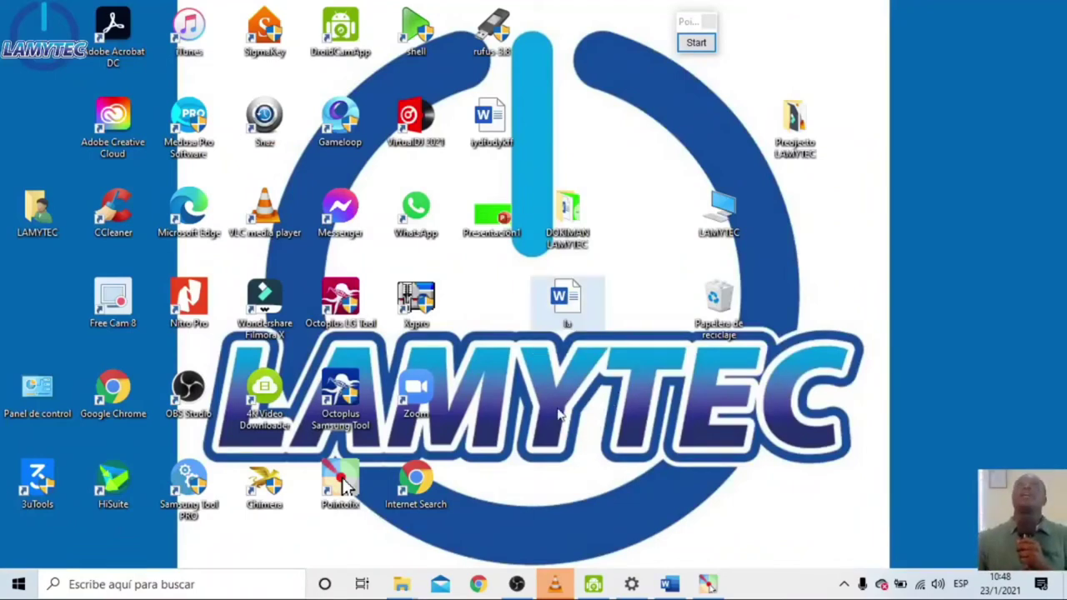
{"action": "left_click", "coordinate": [649, 310]}
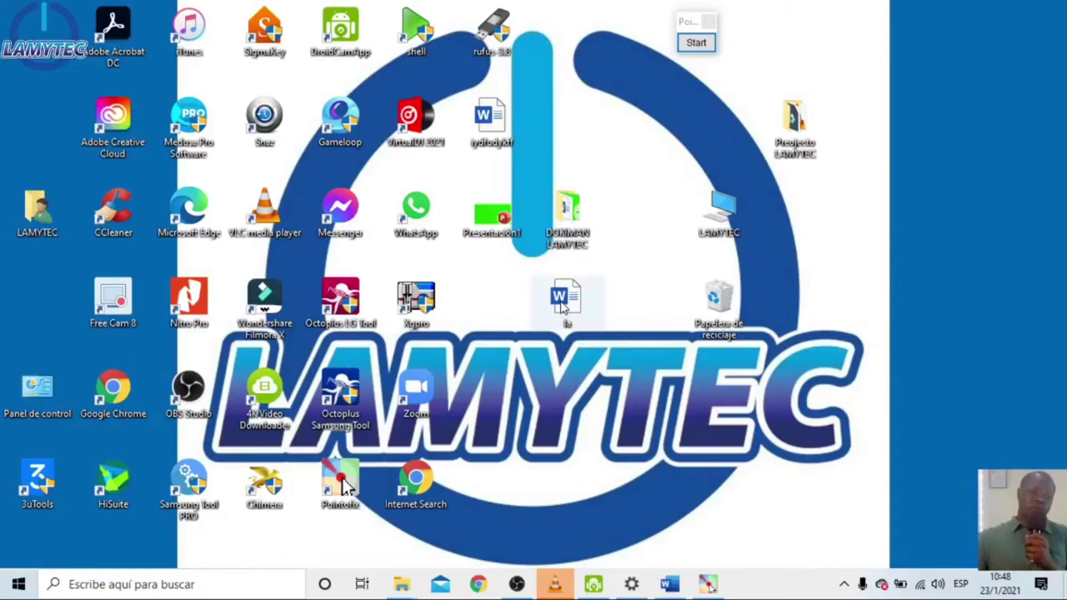
- Close the iydfudykff document window and have the la document open in Word
{"action": "mouse_move", "coordinate": [560, 307]}
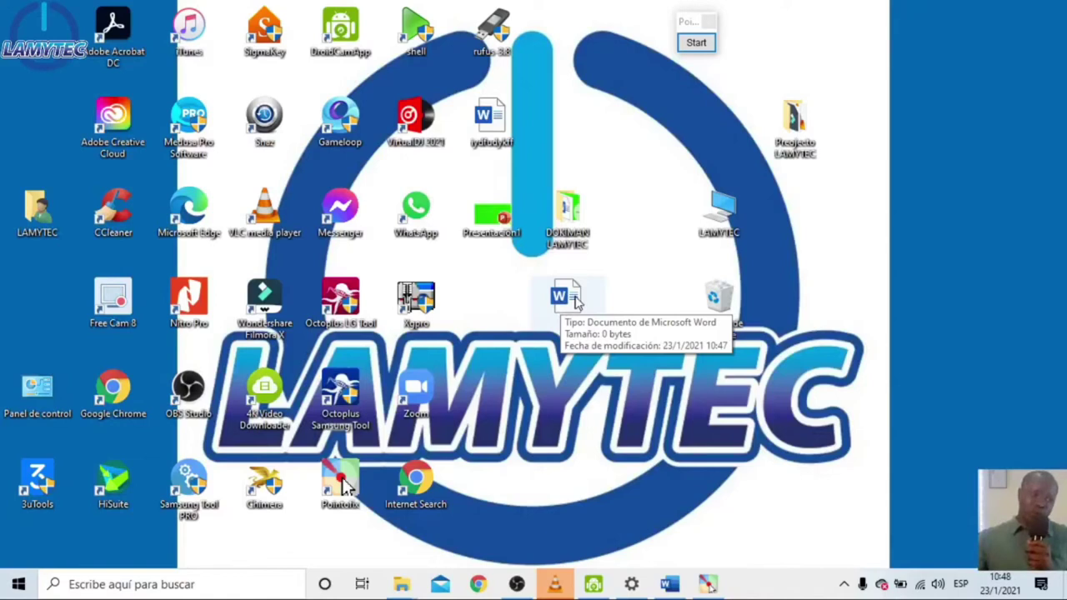
{"action": "double_click", "coordinate": [573, 301]}
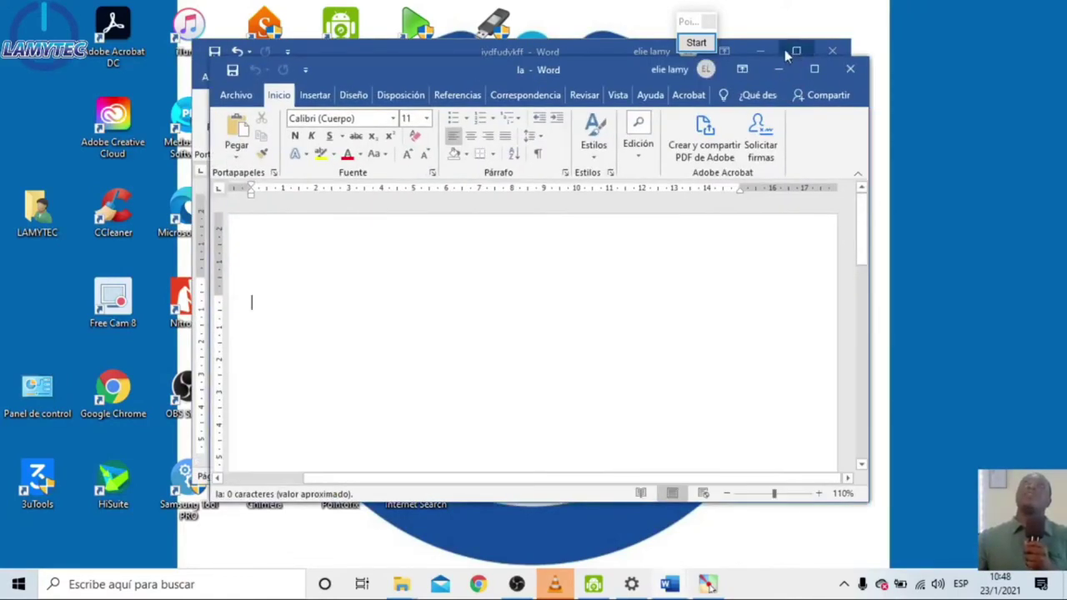
{"action": "left_click", "coordinate": [832, 52]}
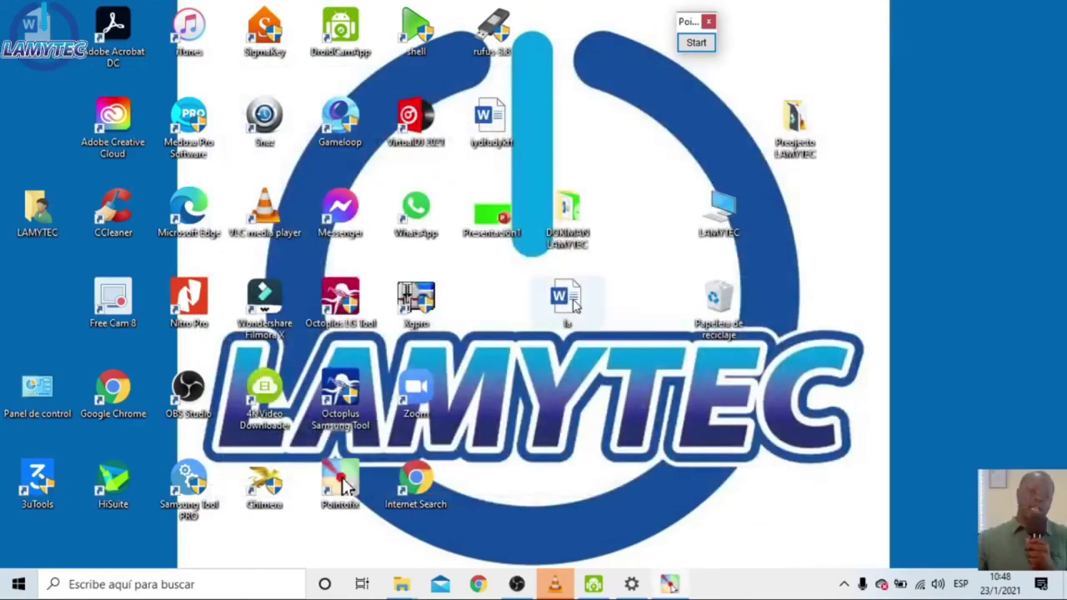
{"action": "double_click", "coordinate": [575, 304]}
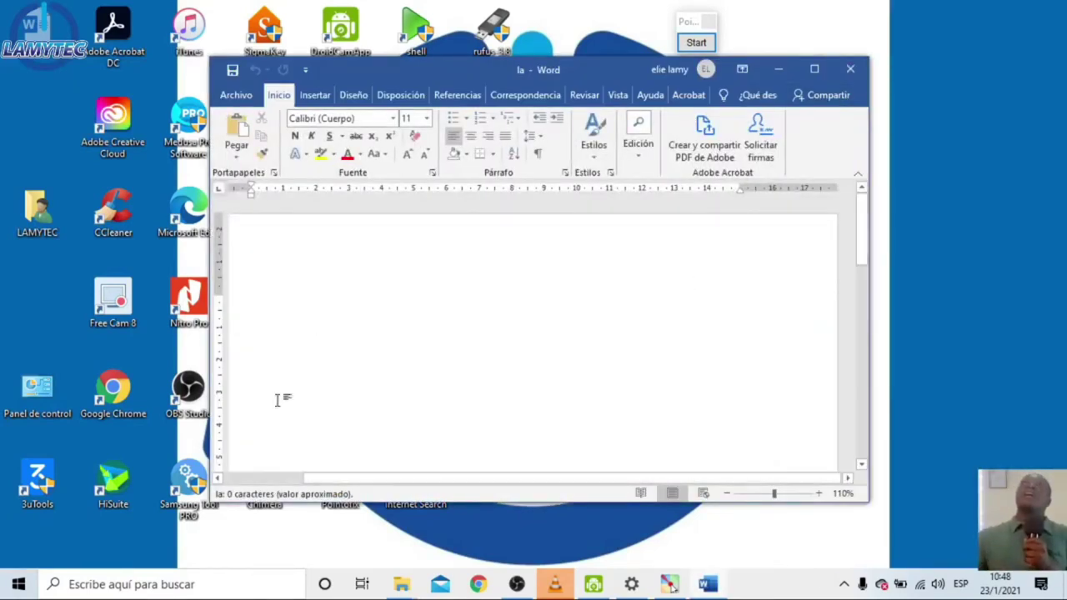
- Write htdchdtfugyjhcvuij in the la document, save it and close Word
{"action": "scroll", "coordinate": [838, 274], "scroll_direction": "down", "scroll_amount": 1}
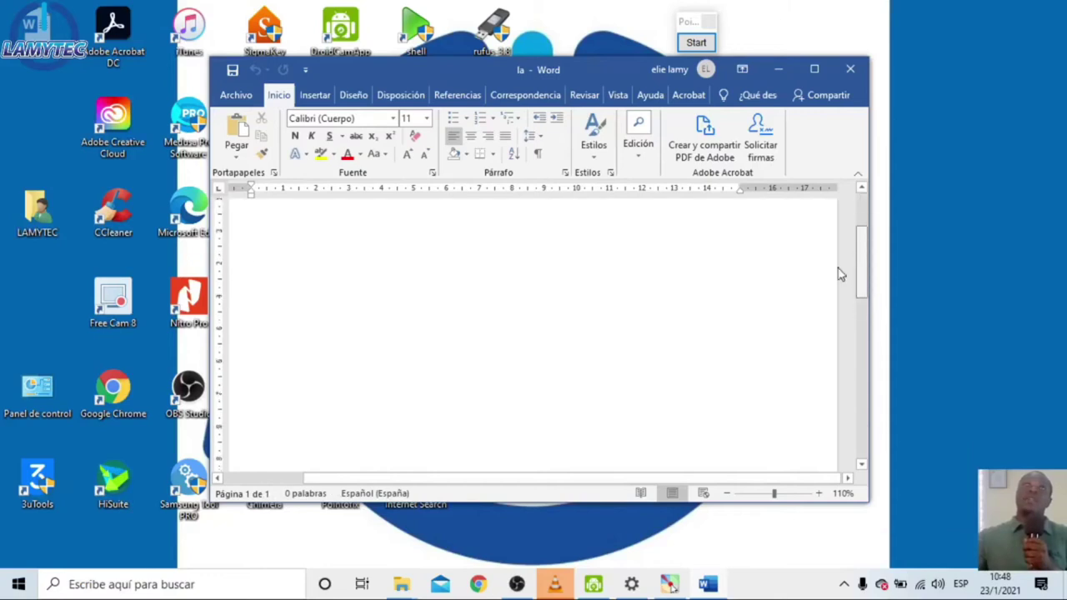
{"action": "type", "text": "htdchdtfugyjhcvuij"}
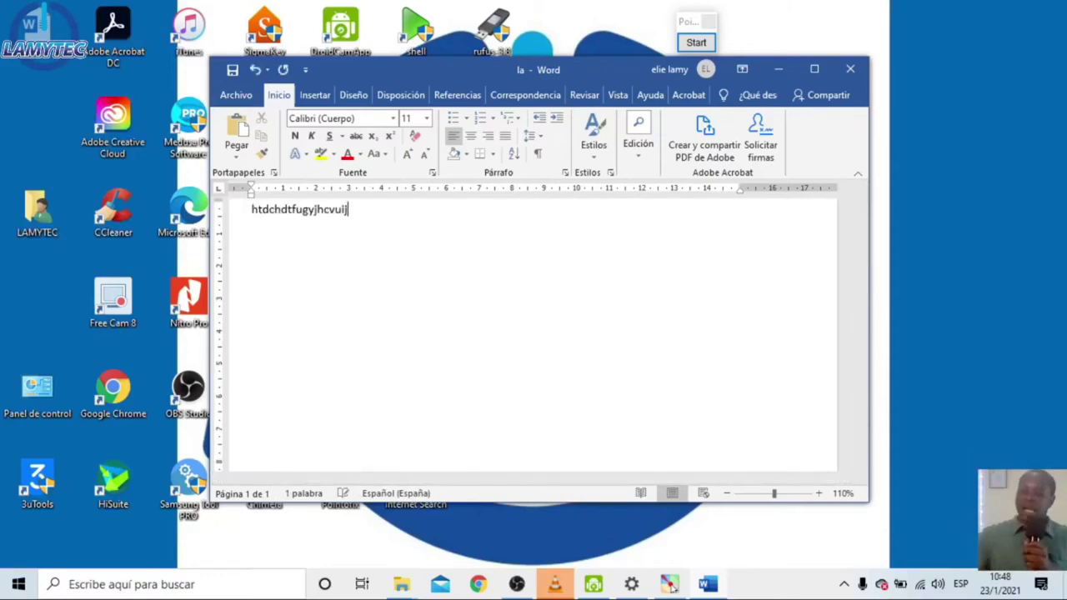
{"action": "left_click", "coordinate": [236, 95]}
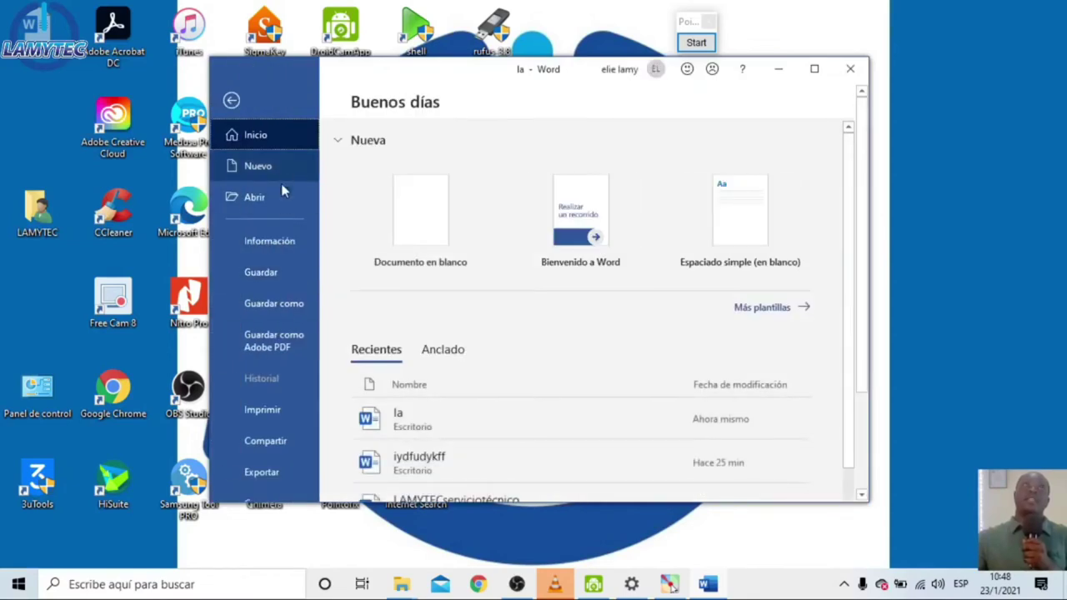
{"action": "left_click", "coordinate": [280, 275]}
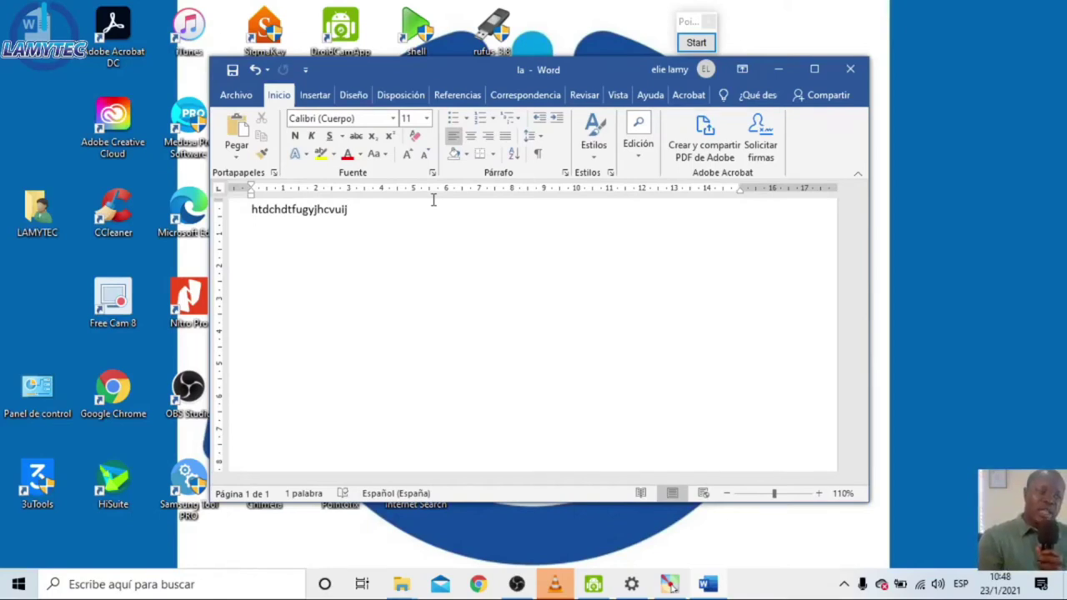
{"action": "left_click", "coordinate": [850, 69]}
- Create a new Microsoft PowerPoint presentation on the desktop, below the la document
{"action": "right_click", "coordinate": [543, 371]}
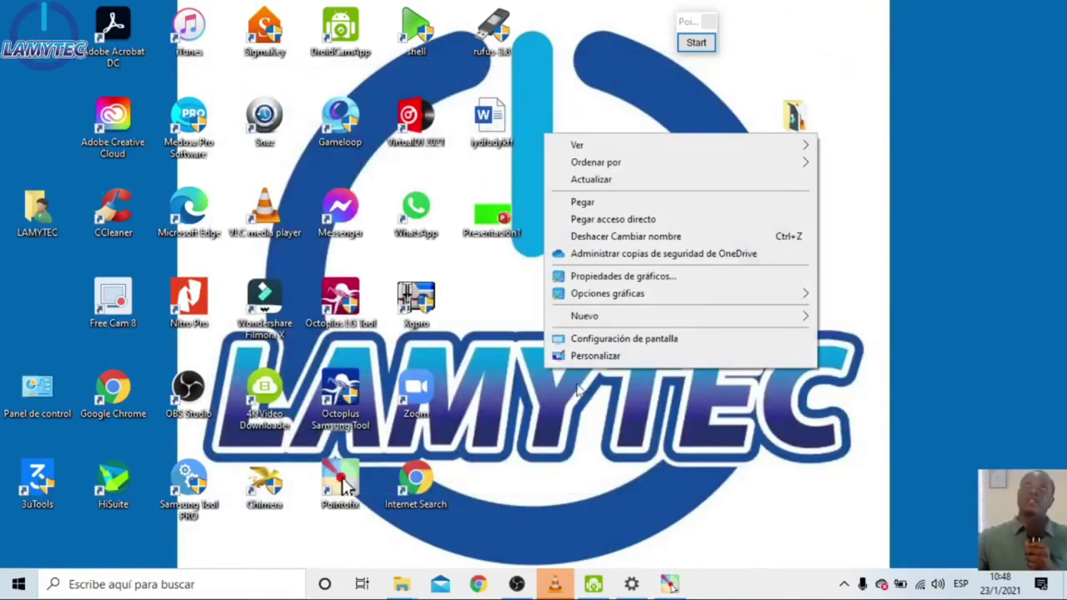
{"action": "mouse_move", "coordinate": [606, 317]}
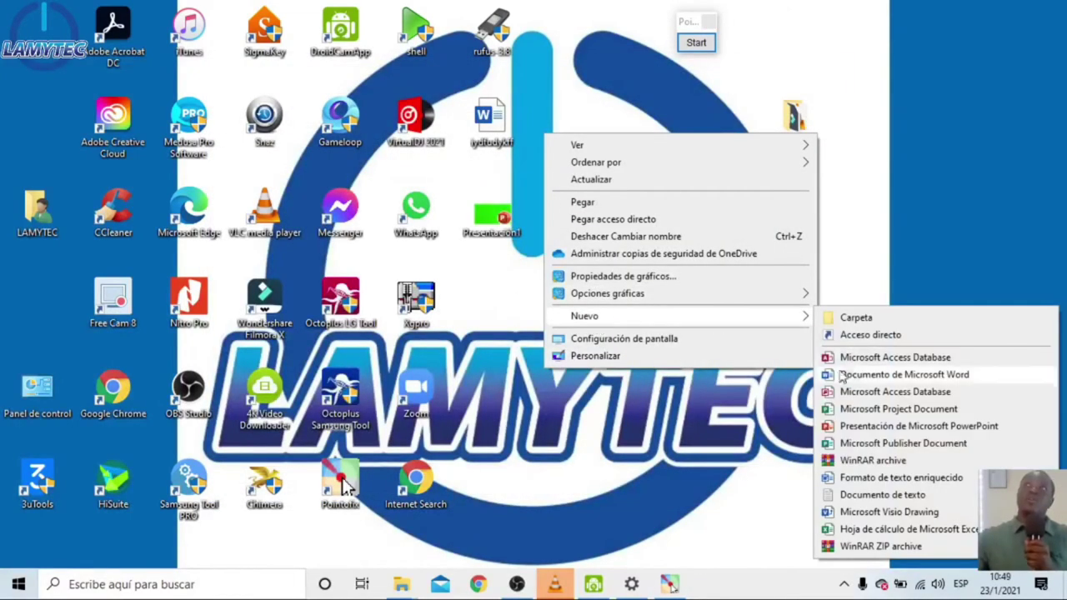
{"action": "left_click", "coordinate": [854, 428]}
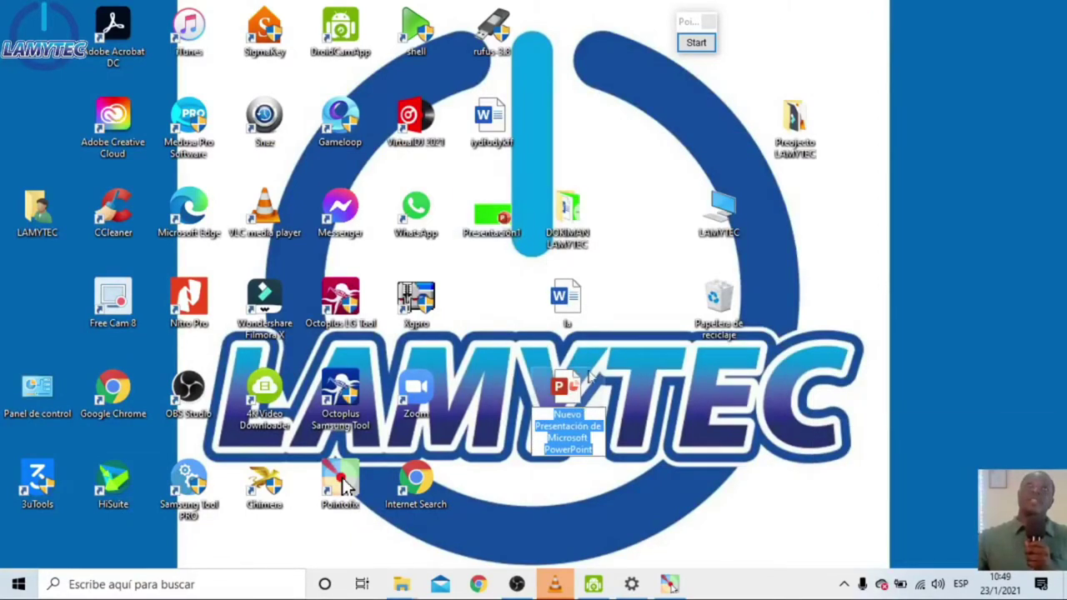
- Draw black arrows pointing at the Presentación1 file and the new PowerPoint presentation, and exit drawing mode
{"action": "left_click", "coordinate": [696, 43]}
{"action": "left_click_drag", "start_coordinate": [594, 111], "coordinate": [525, 191]}
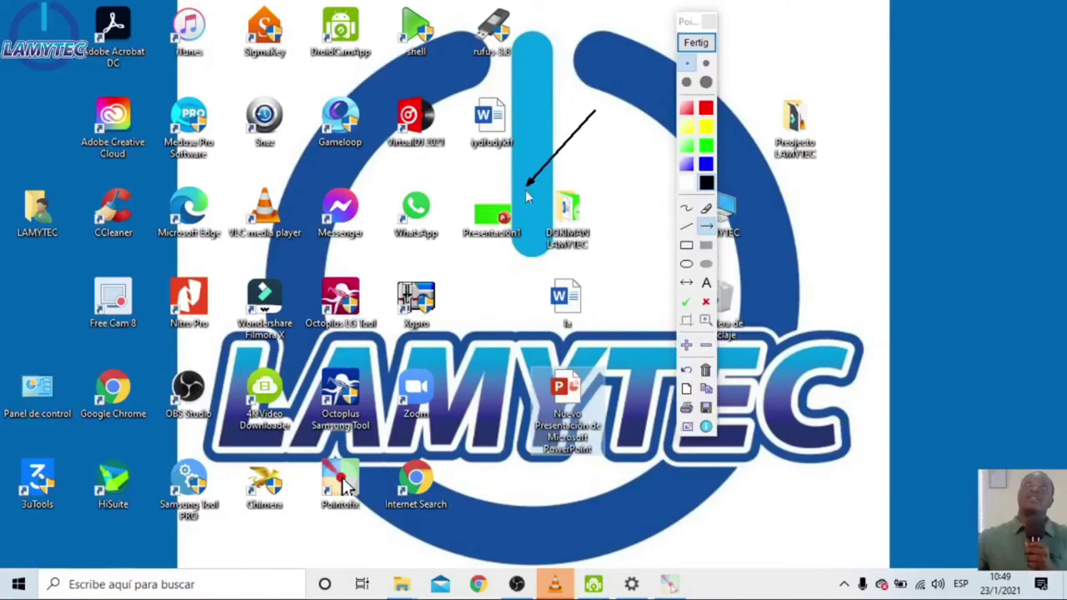
{"action": "left_click_drag", "start_coordinate": [518, 357], "coordinate": [550, 389]}
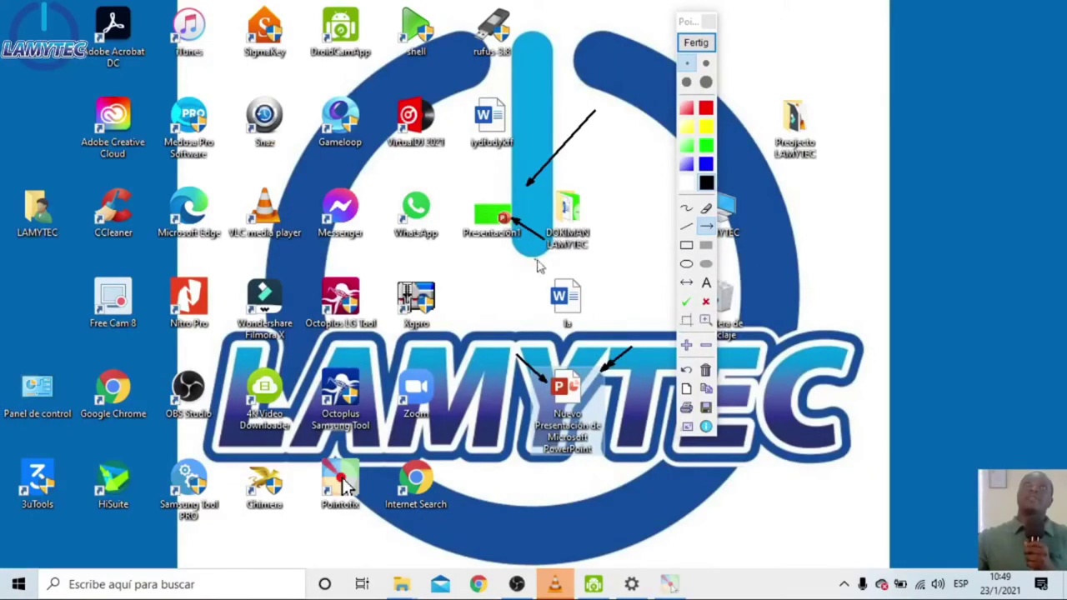
{"action": "left_click", "coordinate": [696, 43]}
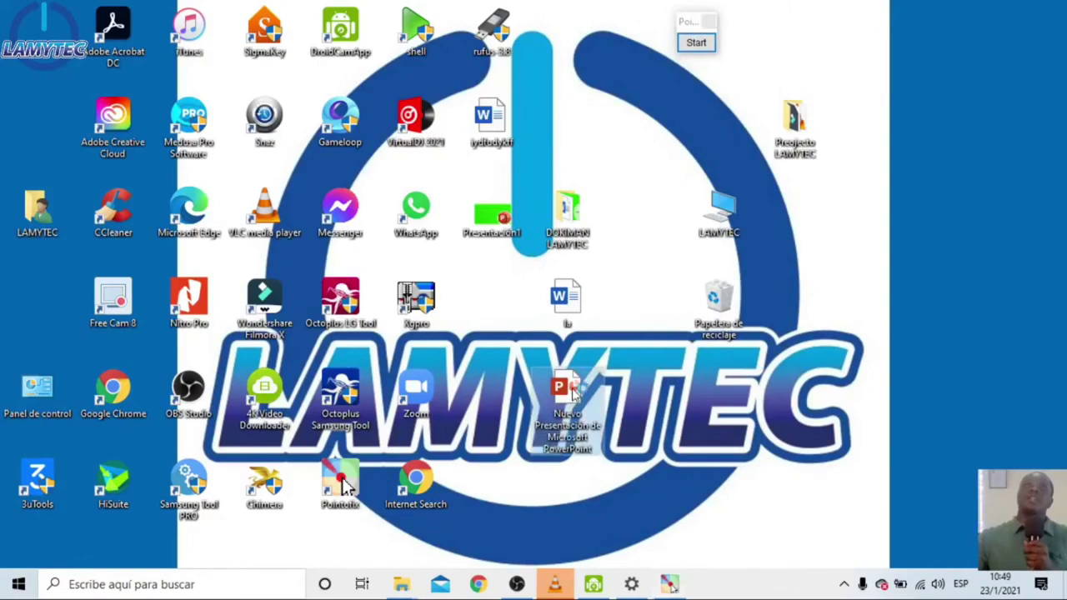
- Open the new PowerPoint presentation, add its first slide and enter hfxhg as the title
{"action": "double_click", "coordinate": [574, 395]}
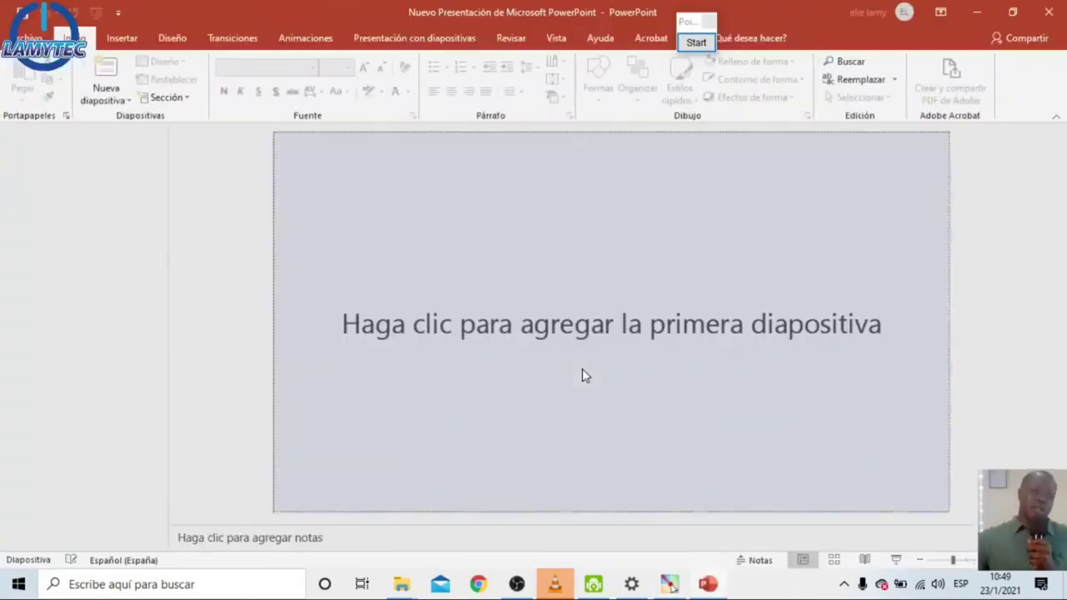
{"action": "left_click", "coordinate": [450, 242]}
{"action": "left_click", "coordinate": [455, 244]}
{"action": "type", "text": "hfxhg"}
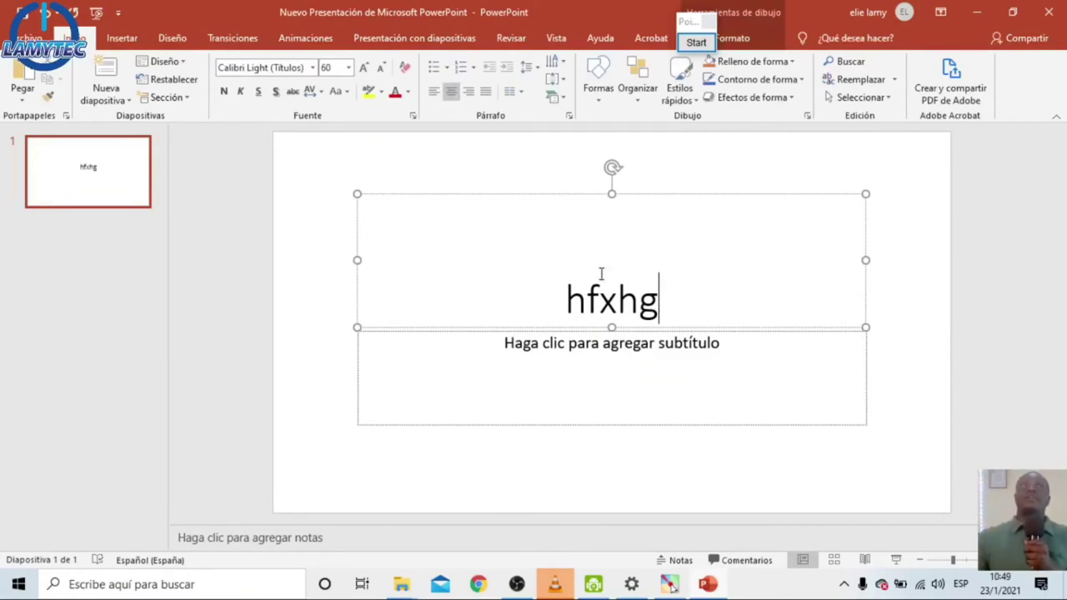
{"action": "mouse_move", "coordinate": [728, 298]}
{"action": "key", "text": "Left"}
{"action": "key", "text": "Left"}
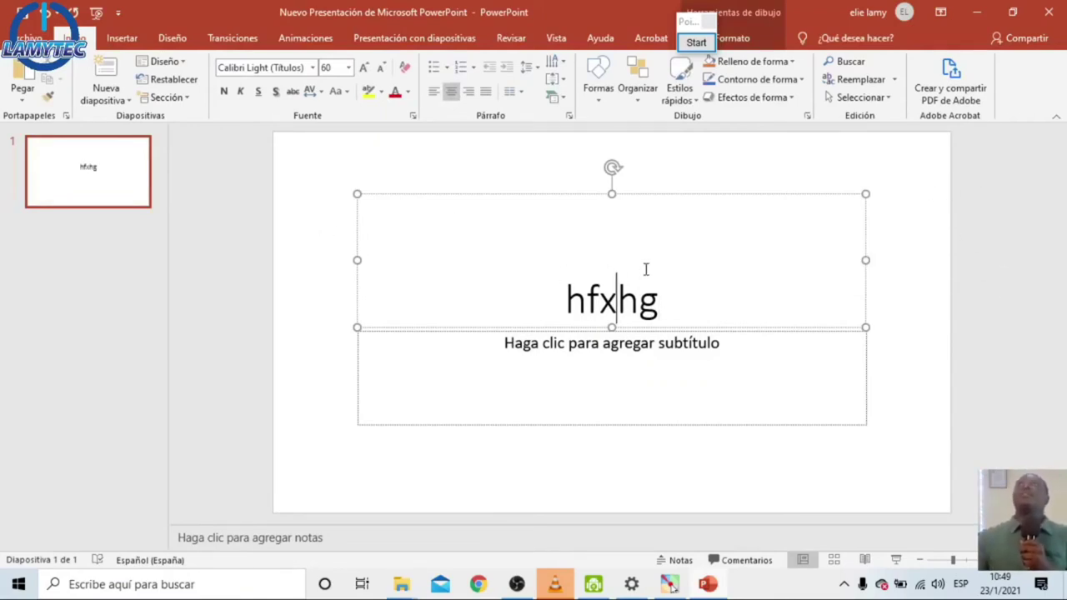
- Fill the title placeholder with dark grey and save the presentation
{"action": "left_click", "coordinate": [747, 62]}
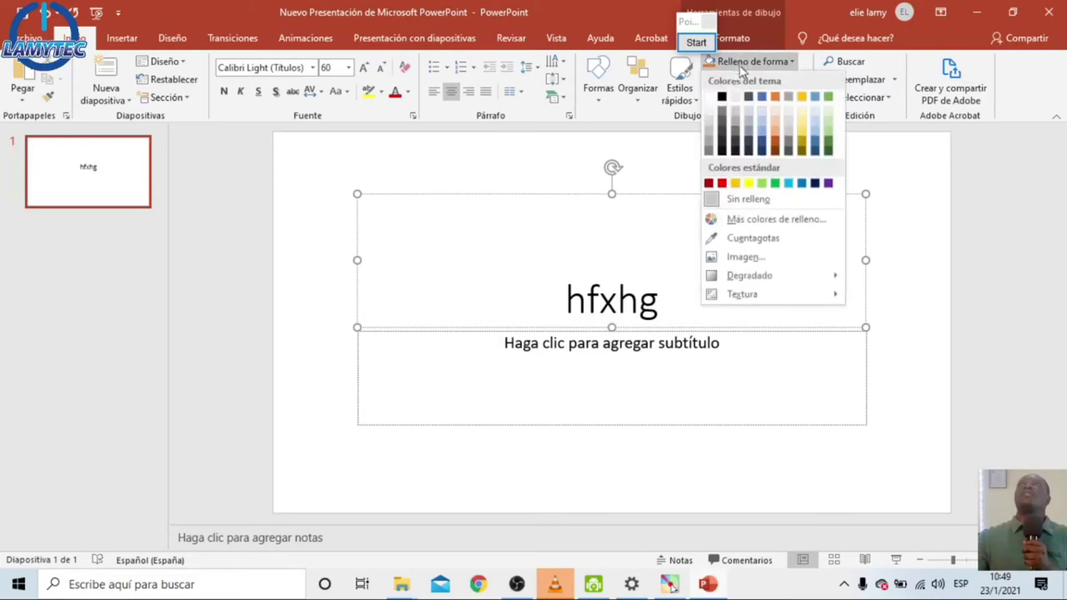
{"action": "left_click", "coordinate": [723, 131]}
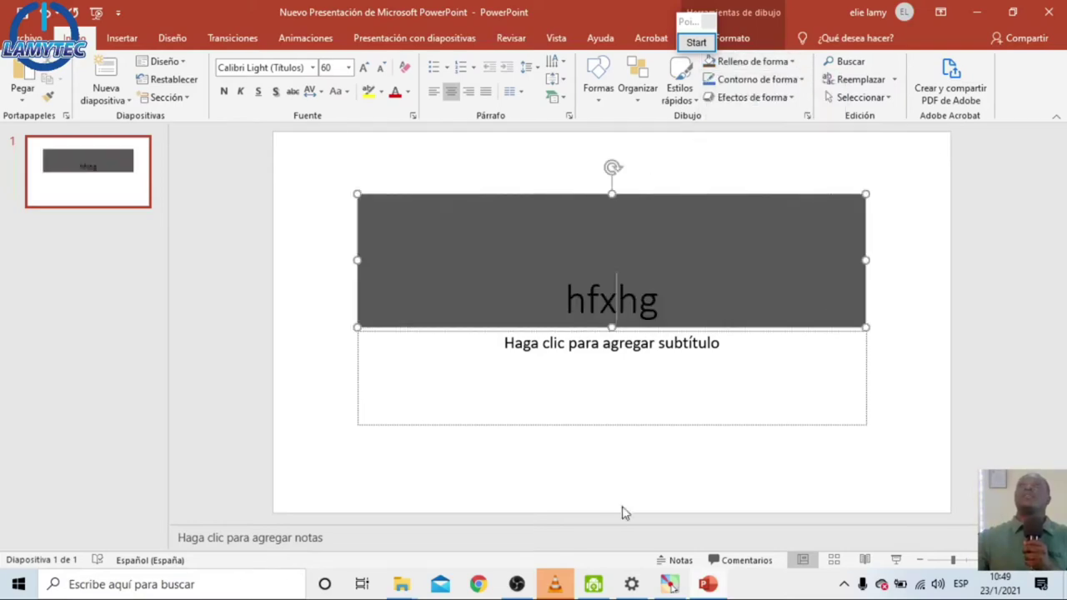
{"action": "left_click", "coordinate": [30, 37]}
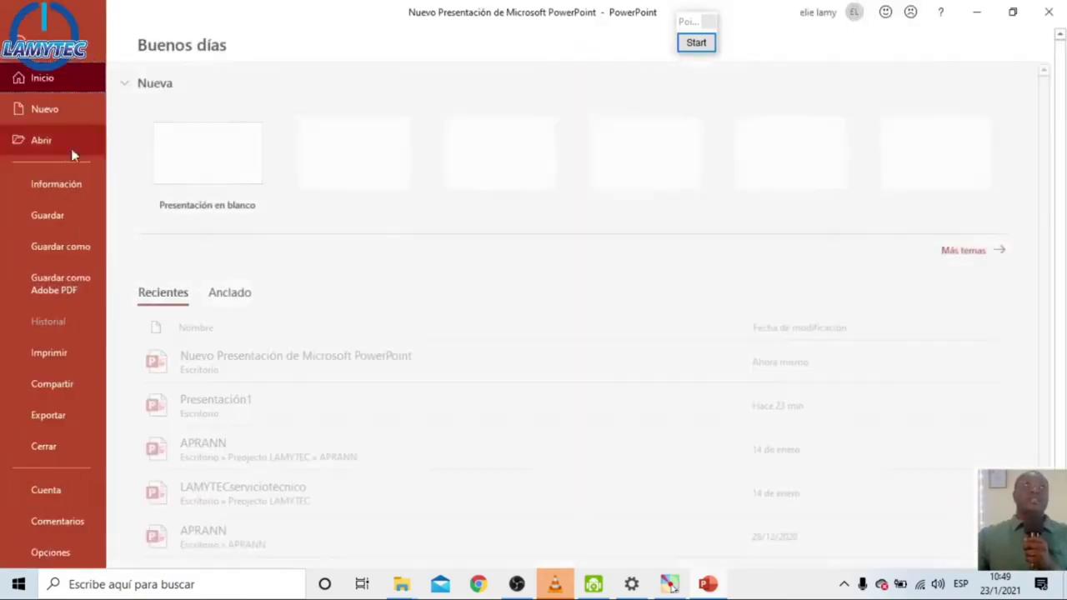
{"action": "left_click", "coordinate": [62, 218]}
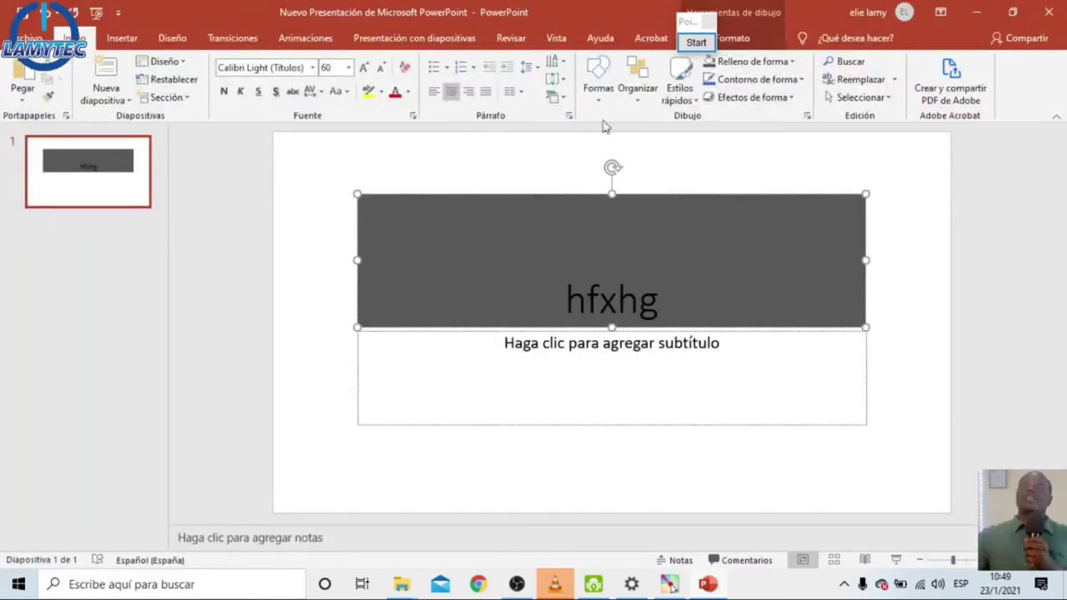
- Minimize PowerPoint and move the new PowerPoint presentation directly below Presentación1 on the desktop
{"action": "left_click", "coordinate": [983, 16]}
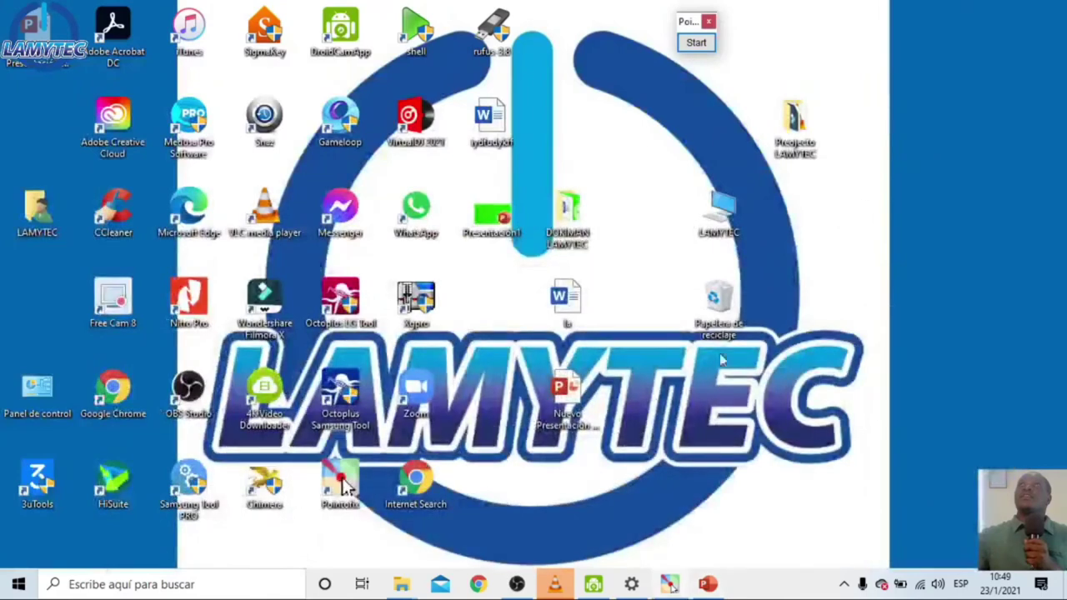
{"action": "left_click_drag", "start_coordinate": [589, 403], "coordinate": [523, 292]}
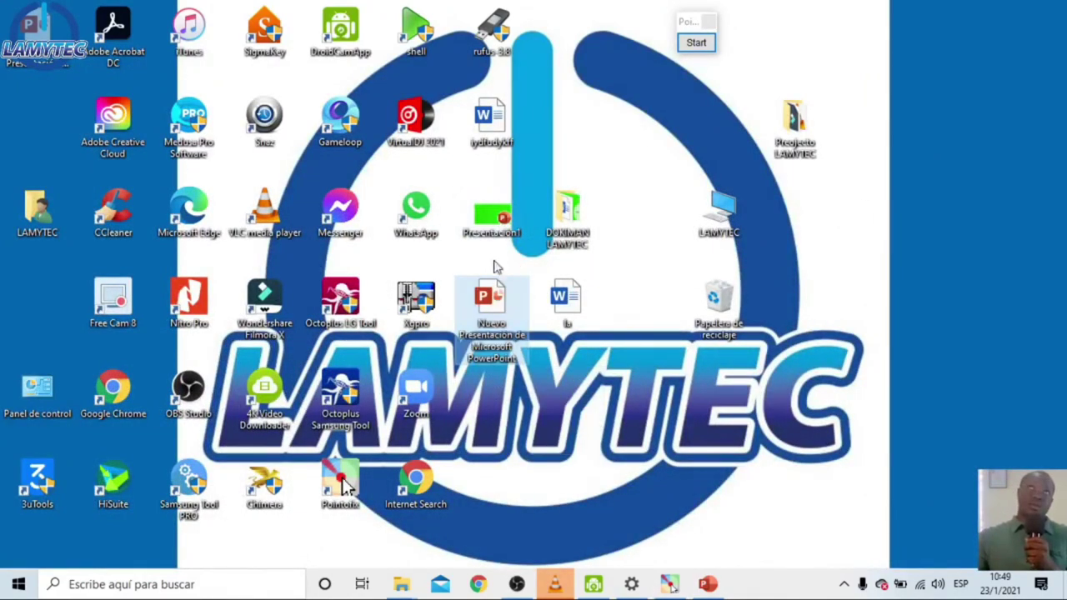
{"action": "mouse_move", "coordinate": [505, 223]}
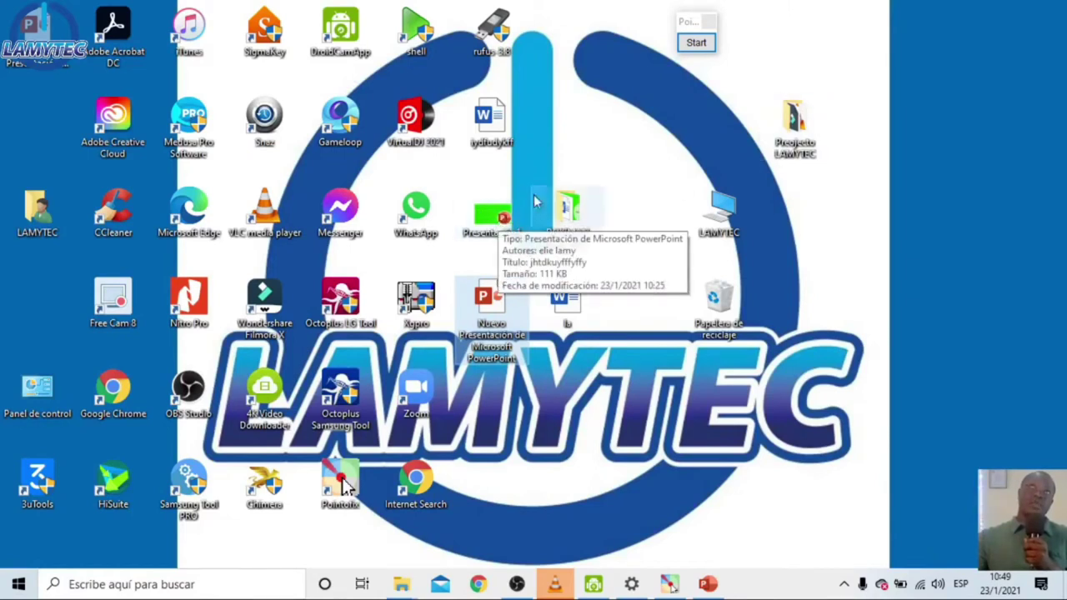
- Draw black arrows pointing at Presentación1 and the new PowerPoint presentation below it, and exit drawing mode
{"action": "left_click", "coordinate": [696, 42]}
{"action": "mouse_move", "coordinate": [565, 122]}
{"action": "left_mouse_down"}
{"action": "mouse_move", "coordinate": [531, 182]}
{"action": "mouse_move", "coordinate": [510, 269]}
{"action": "left_mouse_up"}
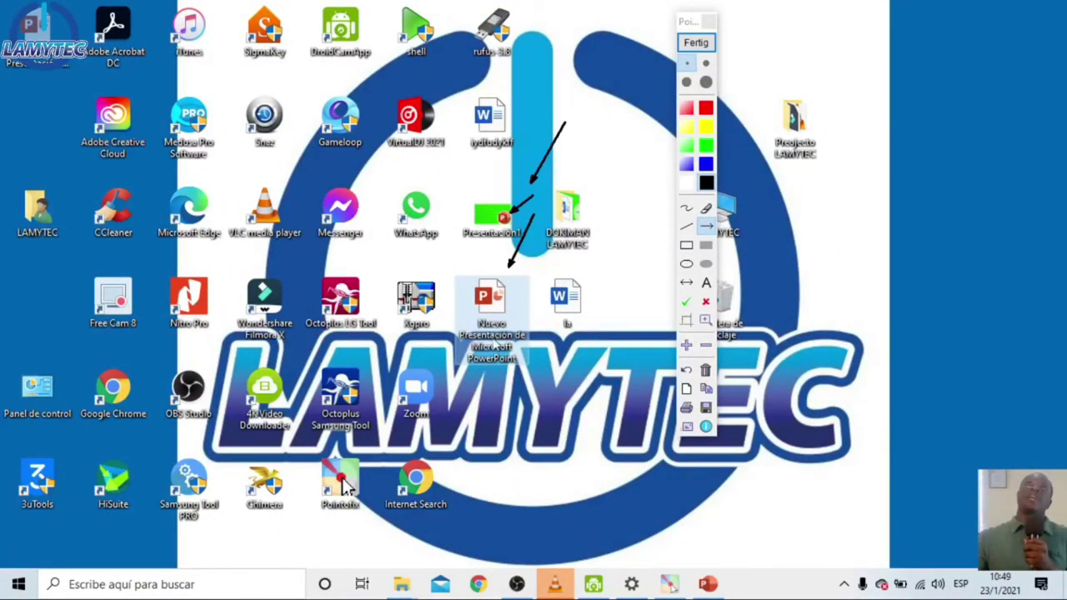
{"action": "left_click_drag", "start_coordinate": [475, 262], "coordinate": [510, 230]}
{"action": "left_click_drag", "start_coordinate": [506, 331], "coordinate": [508, 333]}
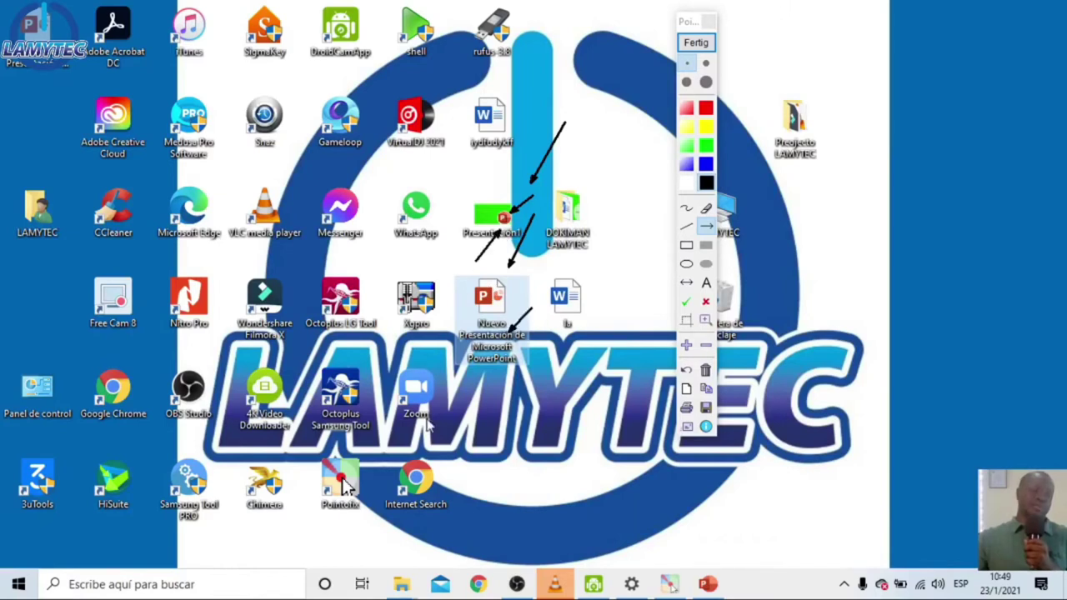
{"action": "left_click", "coordinate": [695, 48]}
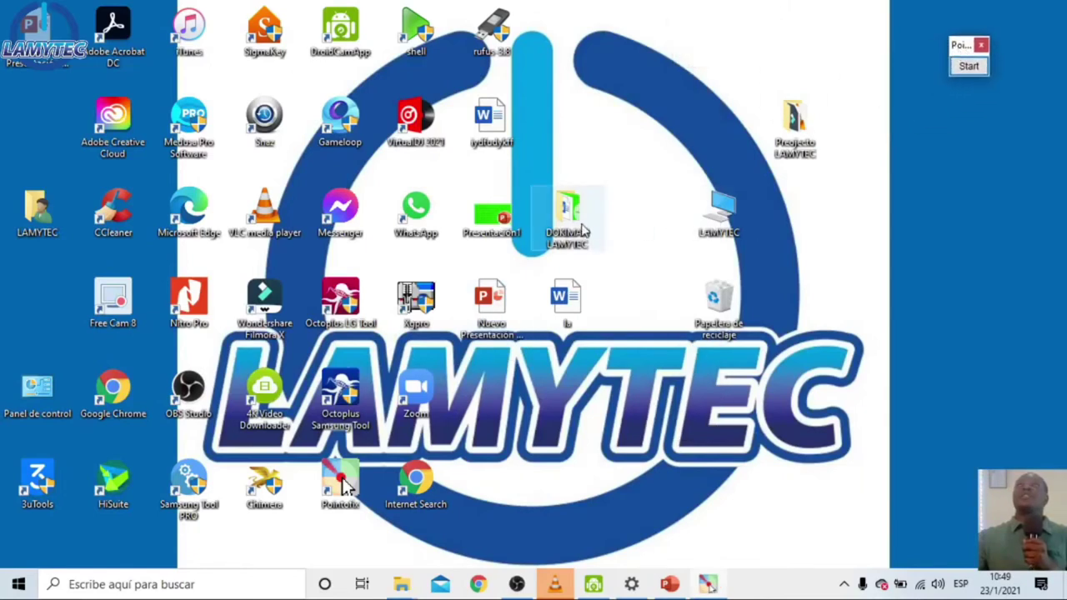
- Delete the la document from the desktop and try to delete the new PowerPoint presentation together with it
{"action": "left_click", "coordinate": [491, 301]}
{"action": "left_click_drag", "start_coordinate": [648, 338], "coordinate": [471, 289]}
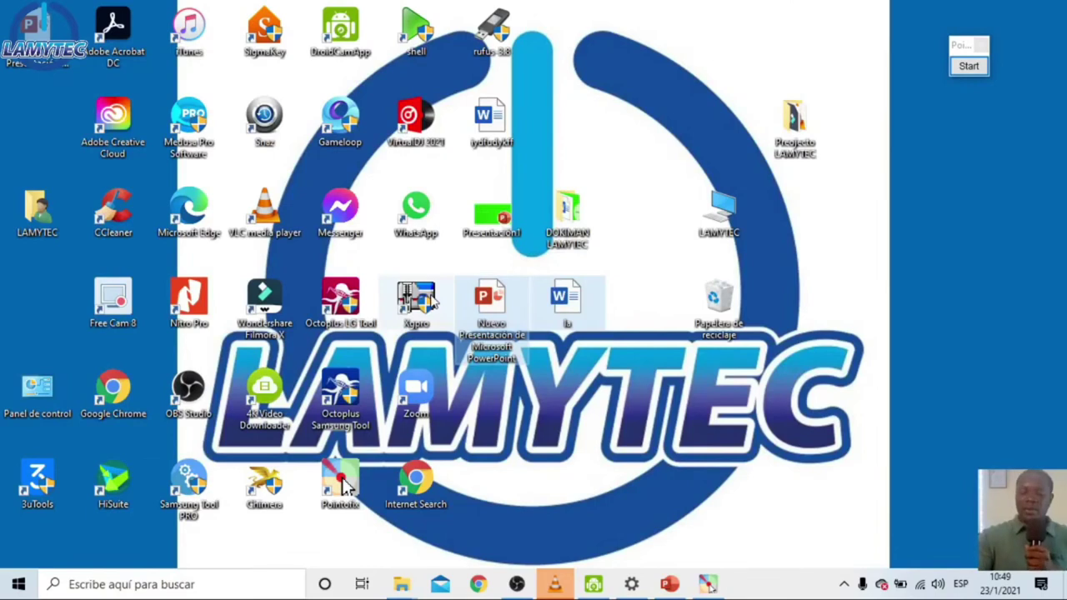
{"action": "key", "text": "Delete"}
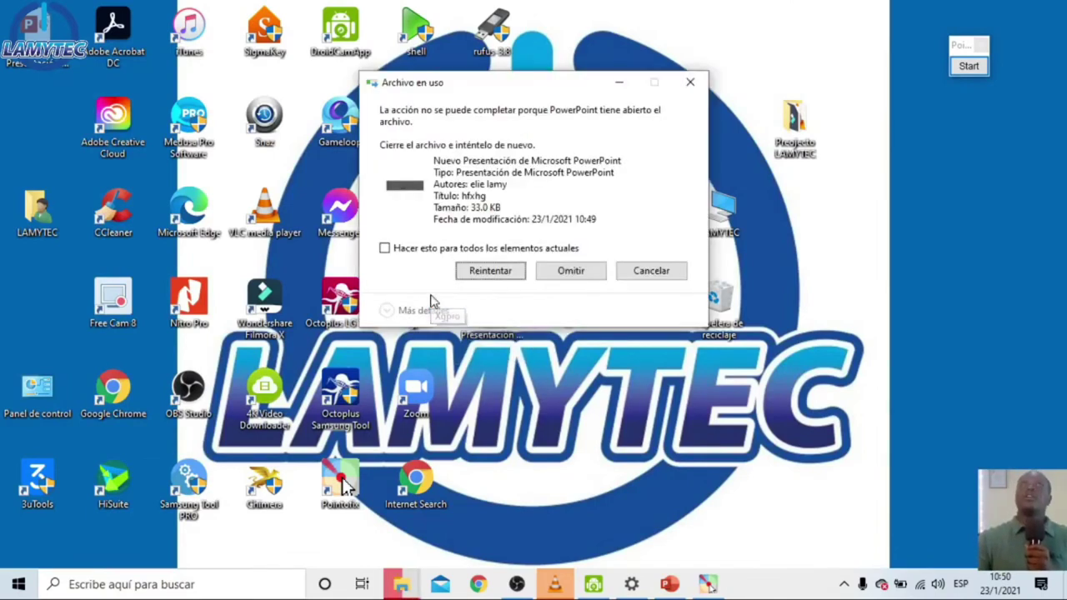
{"action": "left_click", "coordinate": [647, 270]}
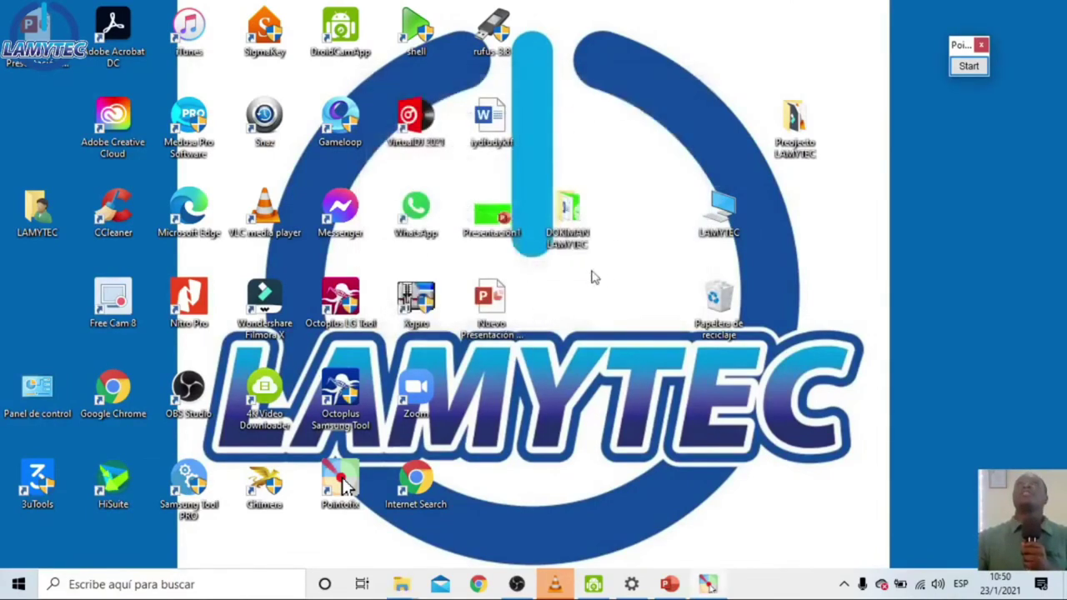
- Close the new presentation in PowerPoint and delete its file from the desktop
{"action": "right_click", "coordinate": [508, 319]}
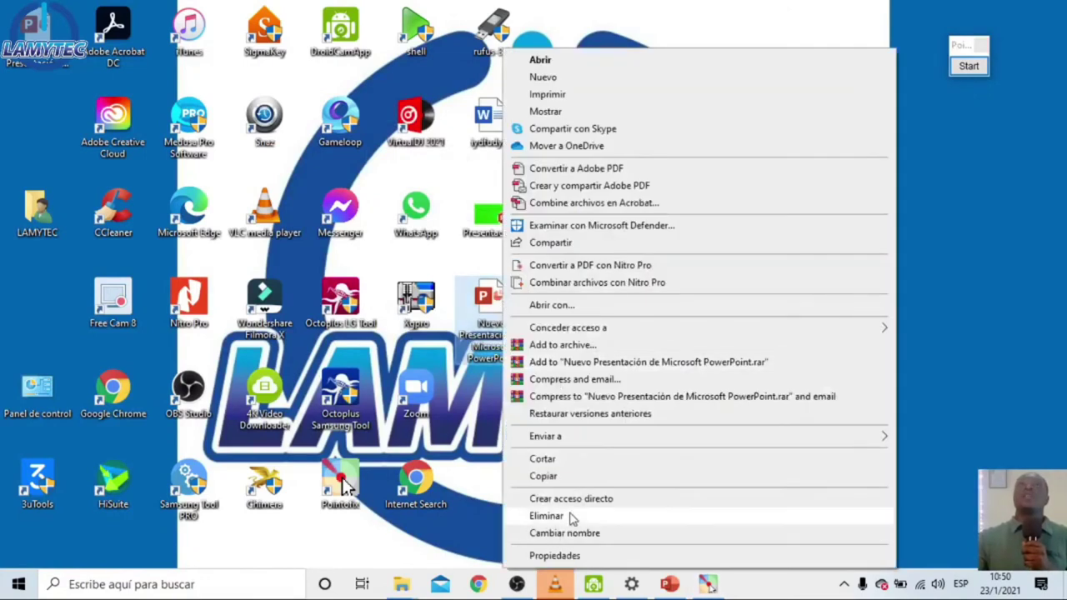
{"action": "left_click", "coordinate": [571, 514]}
{"action": "left_click", "coordinate": [647, 246]}
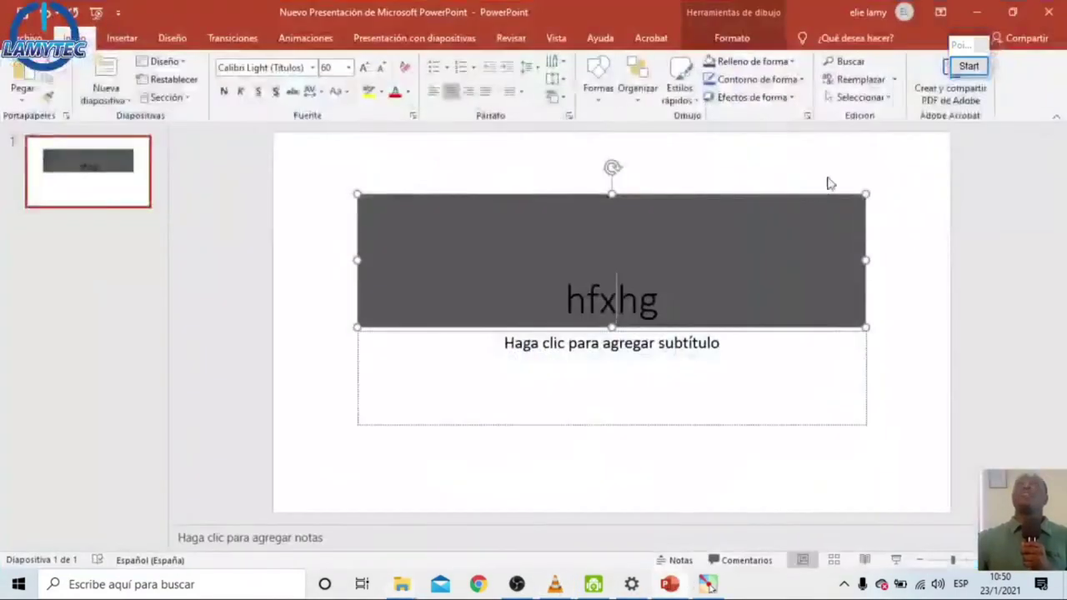
{"action": "left_click", "coordinate": [1048, 12]}
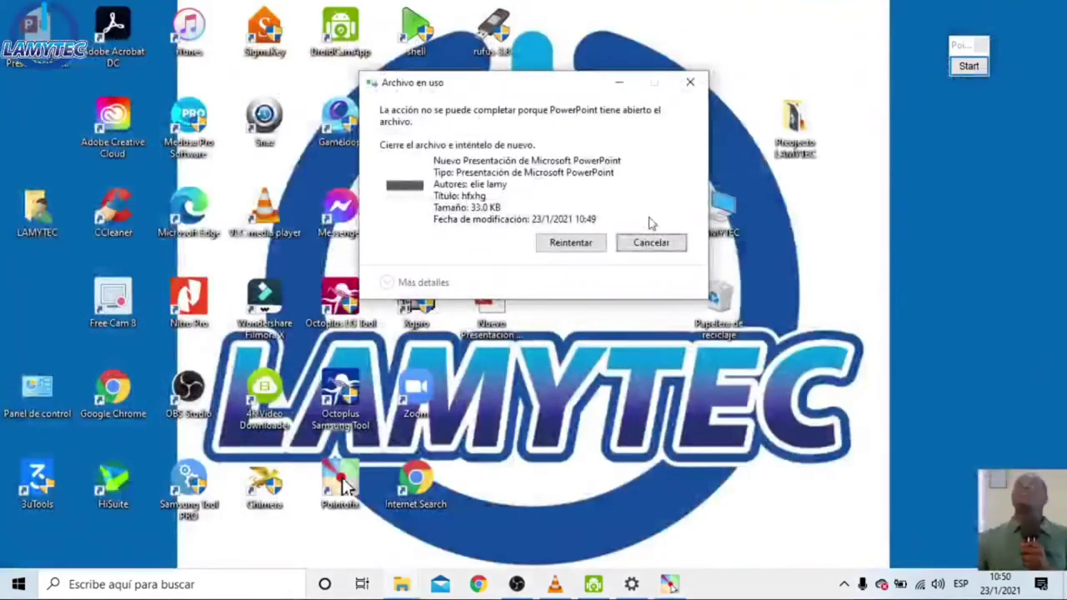
{"action": "right_click", "coordinate": [500, 309]}
{"action": "left_click", "coordinate": [556, 516]}
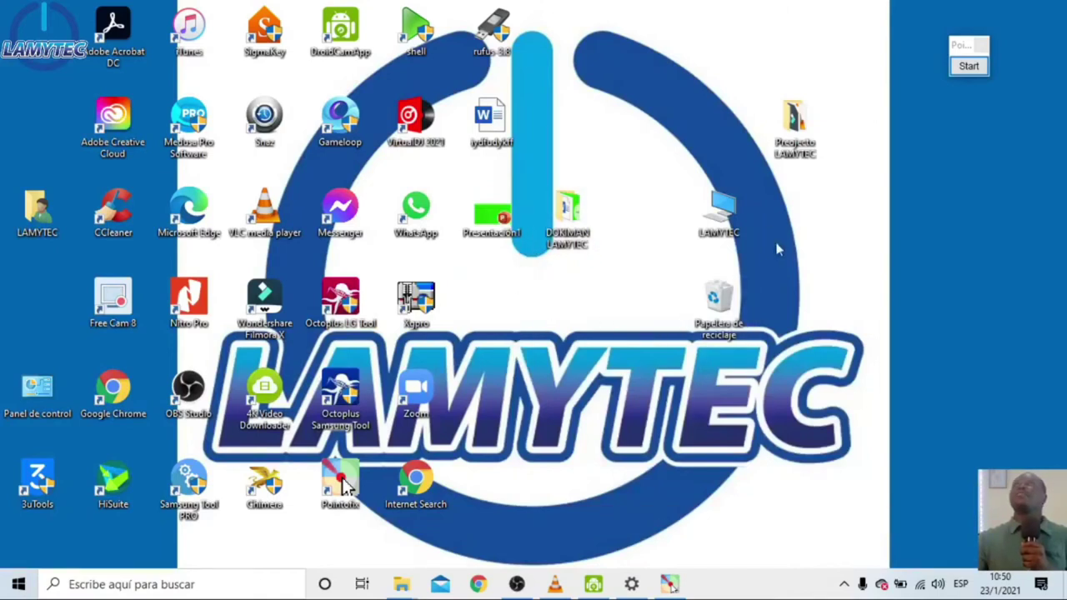
- Move the LAMYTEC computer icon beside the Papelera de reciclaje
{"action": "left_click_drag", "start_coordinate": [718, 212], "coordinate": [645, 298]}
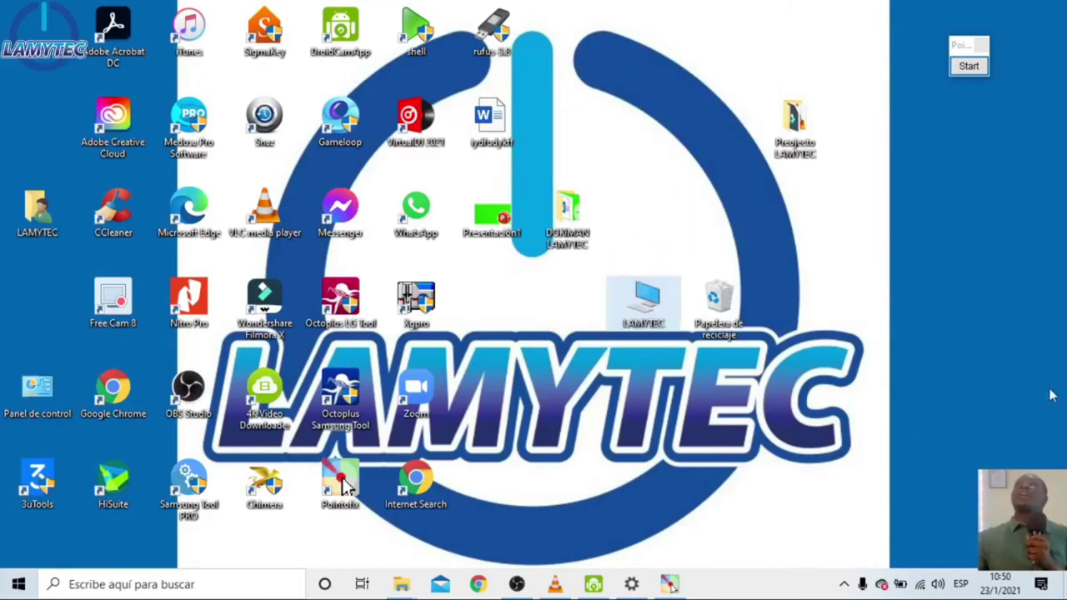
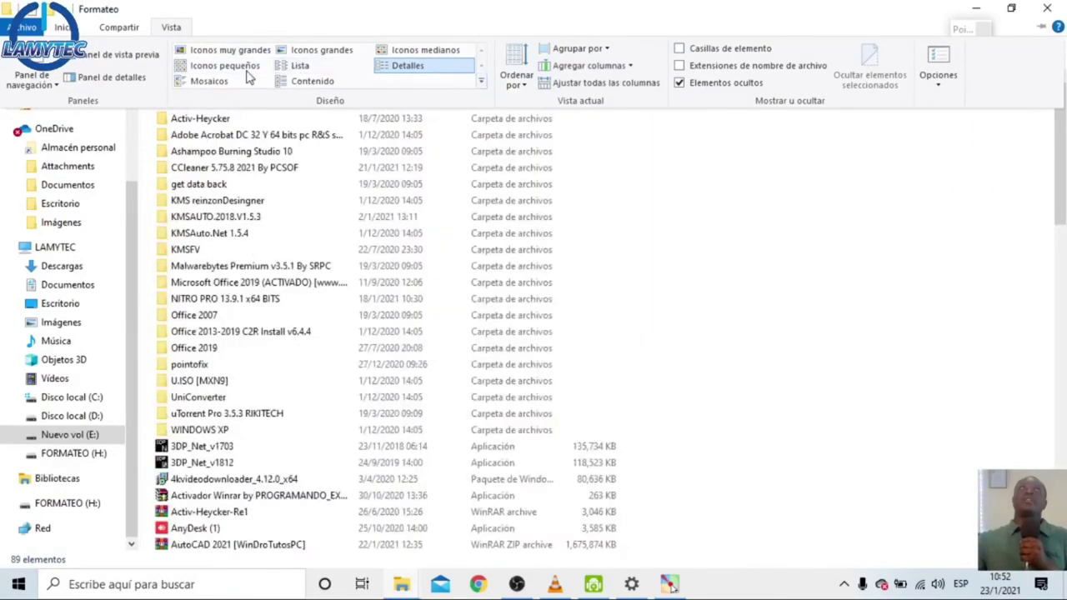
- Show the Formateo folder as medium icons and mark the WhatsAppSetup and vlc-3.0.11-win32 installers with black arrows, leaving drawing mode
{"action": "left_click", "coordinate": [454, 57]}
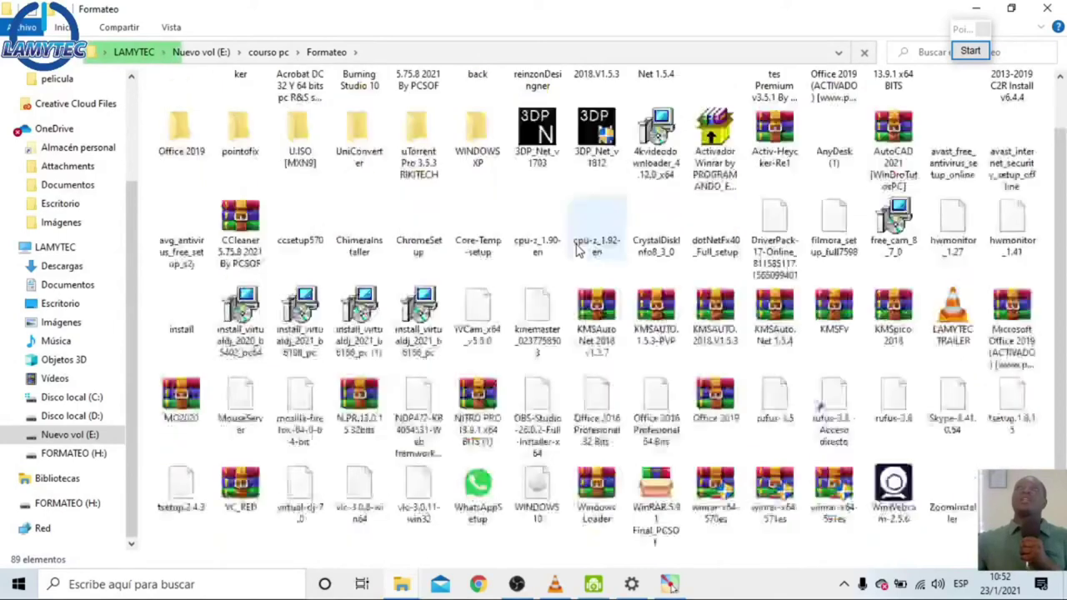
{"action": "left_click", "coordinate": [970, 51]}
{"action": "left_click_drag", "start_coordinate": [419, 542], "coordinate": [458, 504]}
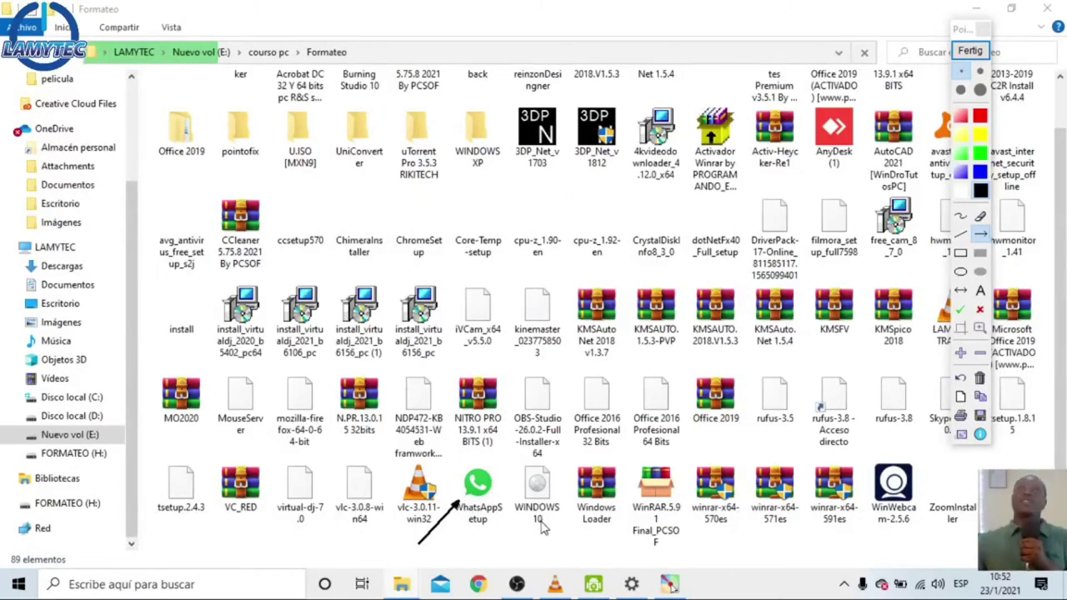
{"action": "left_click_drag", "start_coordinate": [342, 550], "coordinate": [409, 504]}
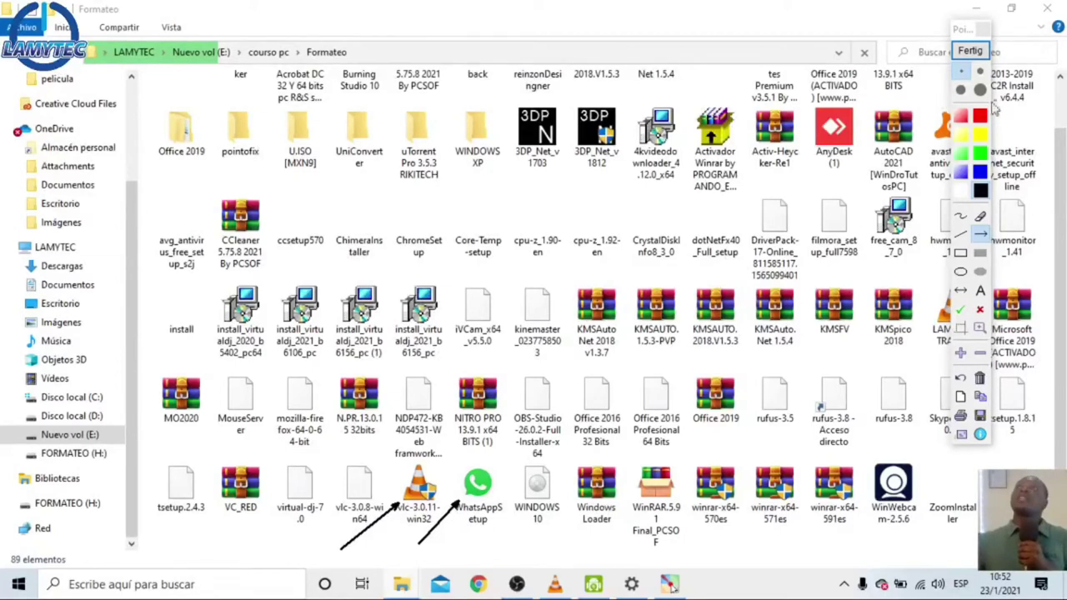
{"action": "left_click", "coordinate": [969, 50]}
- Shrink the Formateo window out of the way and mark the WhatsApp and VLC media player desktop shortcuts with black arrows
{"action": "left_click", "coordinate": [1010, 8]}
{"action": "left_click_drag", "start_coordinate": [647, 48], "coordinate": [815, 481]}
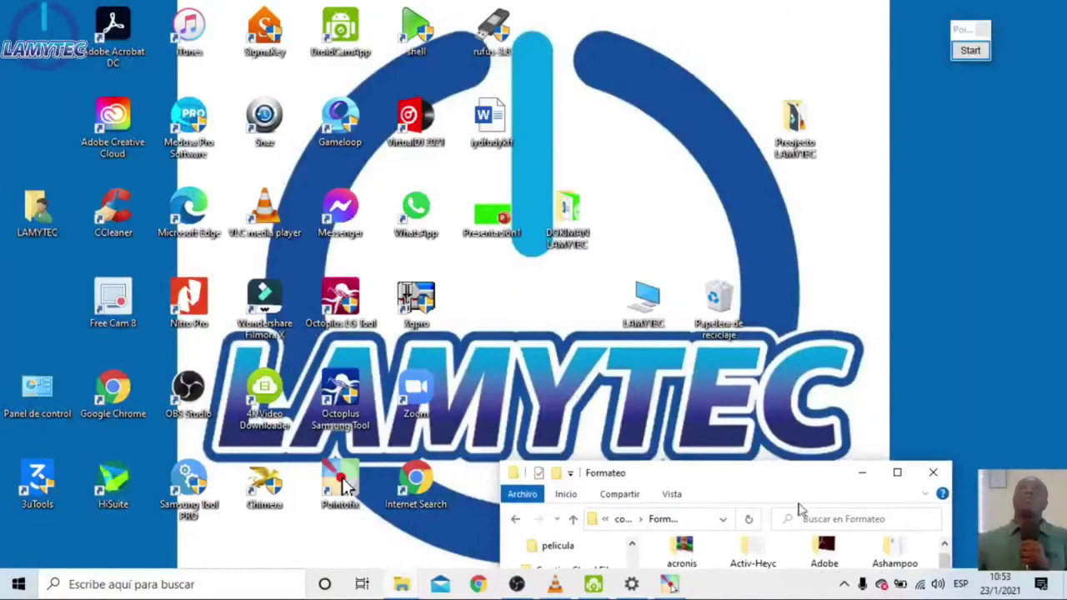
{"action": "left_click", "coordinate": [970, 51]}
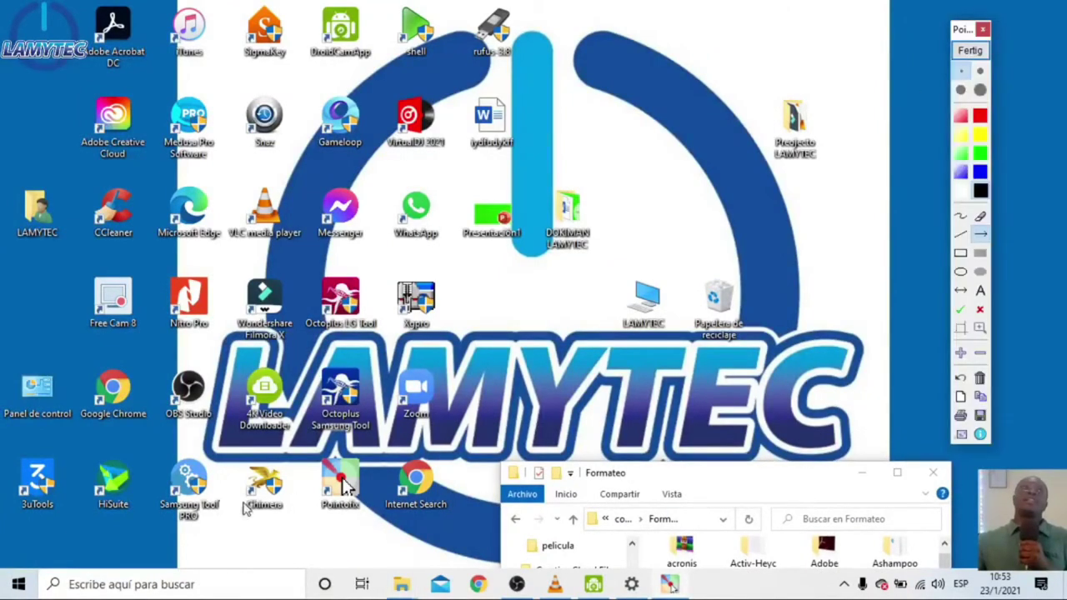
{"action": "left_click_drag", "start_coordinate": [332, 267], "coordinate": [395, 223]}
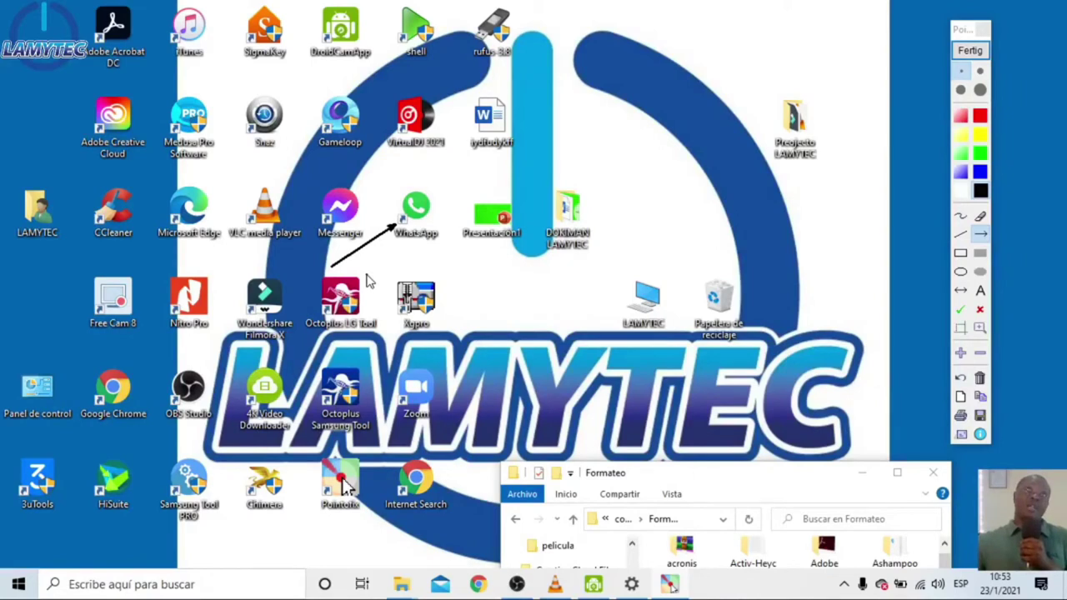
{"action": "left_click_drag", "start_coordinate": [194, 266], "coordinate": [244, 226]}
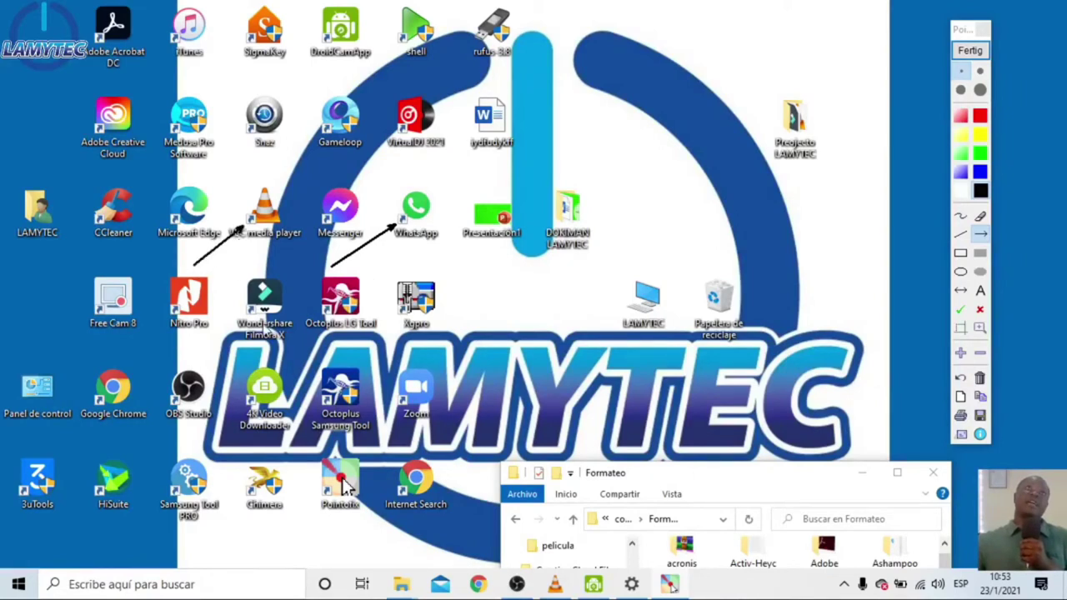
{"action": "left_click", "coordinate": [972, 52]}
- Maximize the Formateo window again and draw black arrows at WhatsAppSetup, vlc-3.0.11-win32 and vlc-3.0.8-win64, and exit drawing mode
{"action": "left_click_drag", "start_coordinate": [723, 481], "coordinate": [715, 88]}
{"action": "scroll", "coordinate": [775, 294], "scroll_direction": "down", "scroll_amount": 8}
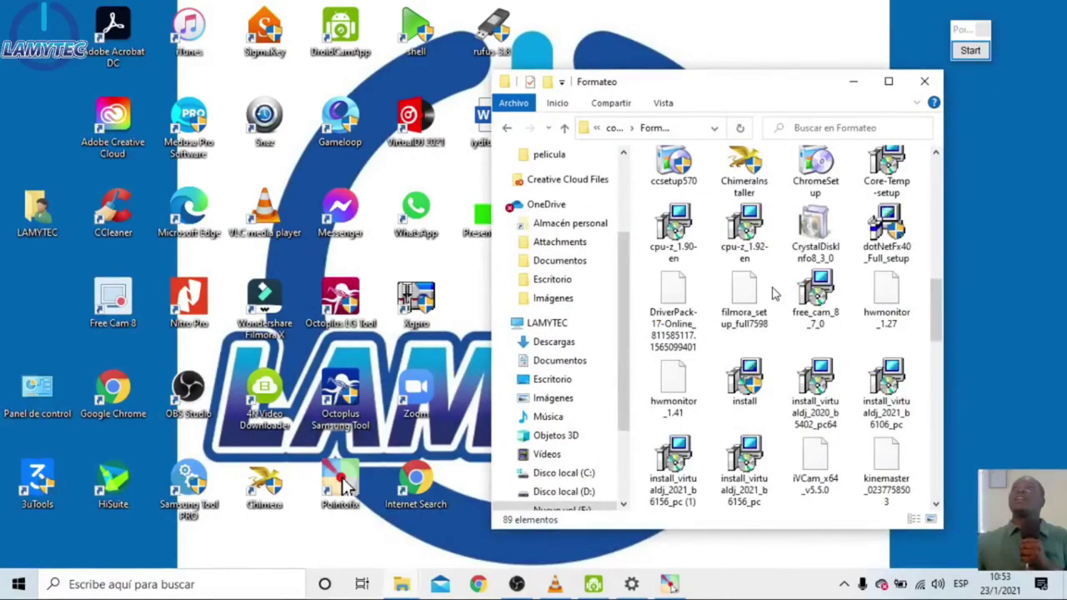
{"action": "scroll", "coordinate": [772, 294], "scroll_direction": "down", "scroll_amount": 10}
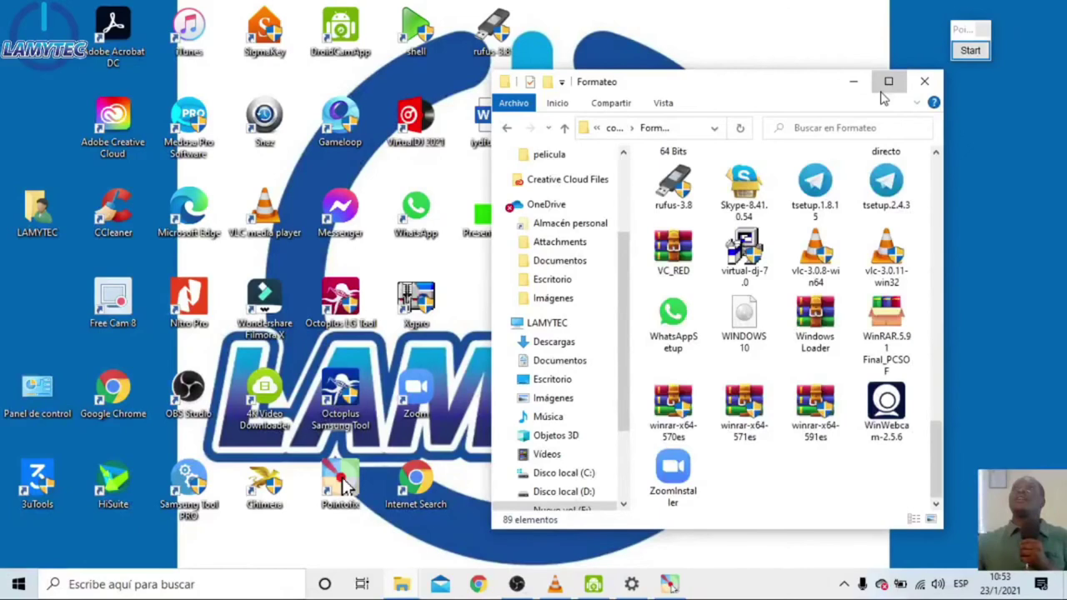
{"action": "left_click", "coordinate": [888, 82]}
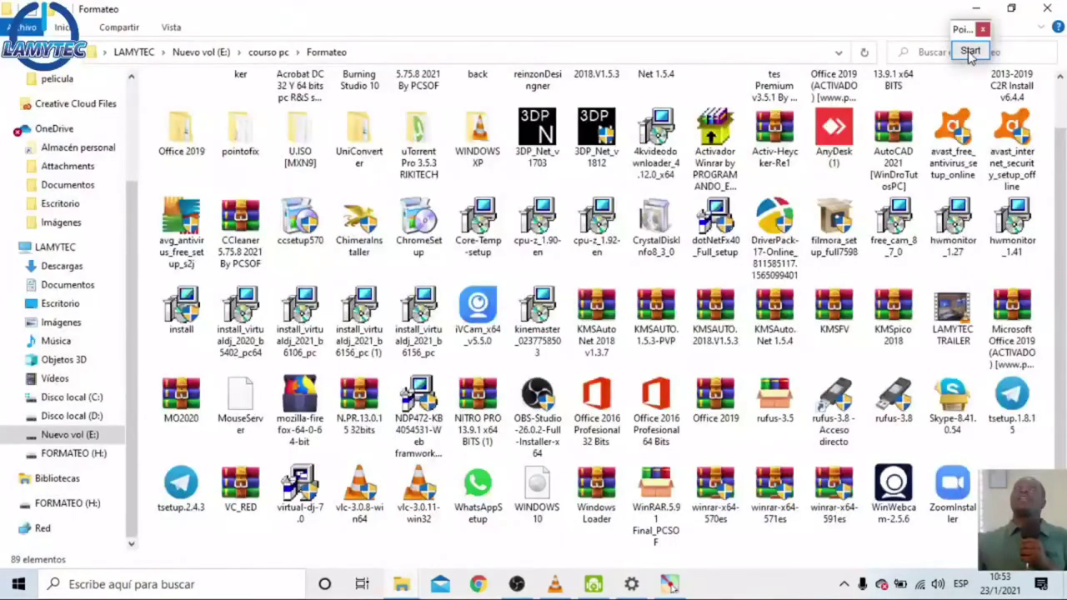
{"action": "left_click", "coordinate": [970, 52]}
{"action": "left_click_drag", "start_coordinate": [425, 540], "coordinate": [453, 503]}
{"action": "left_click_drag", "start_coordinate": [357, 539], "coordinate": [393, 507]}
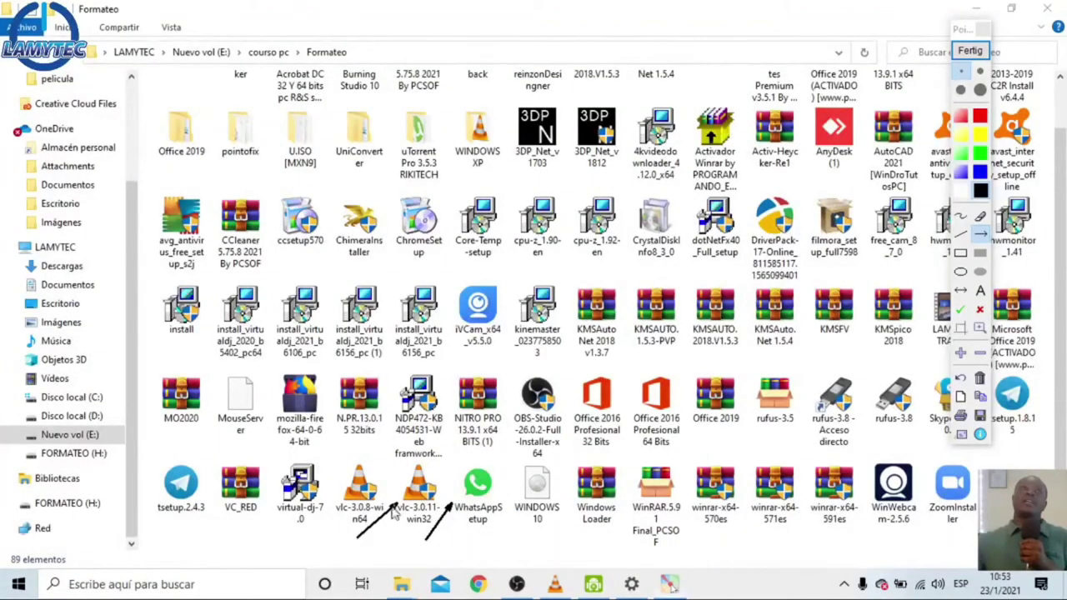
{"action": "left_click_drag", "start_coordinate": [301, 543], "coordinate": [341, 515]}
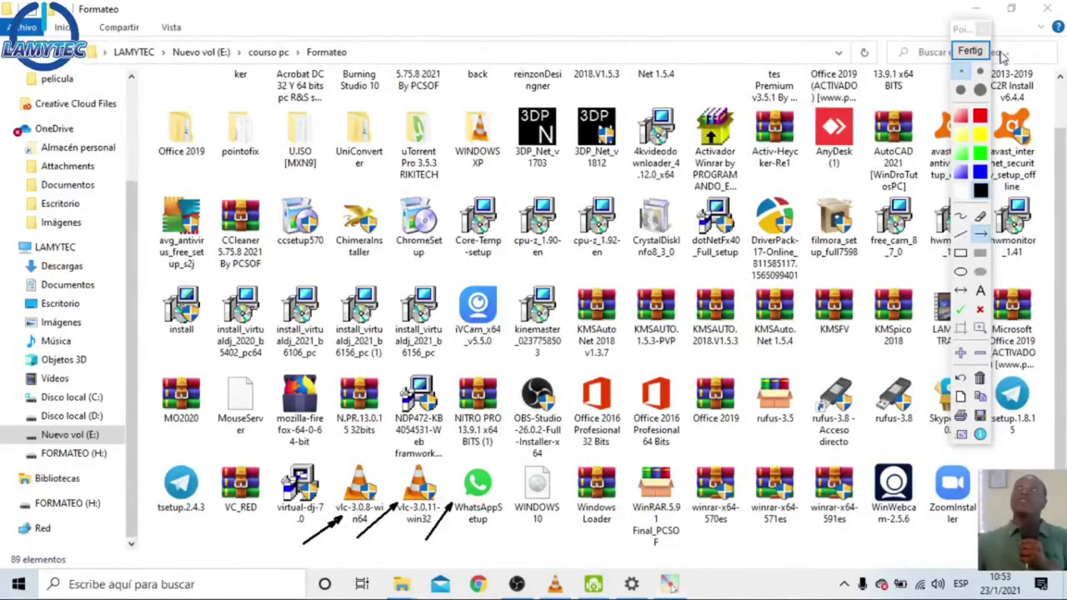
{"action": "left_click", "coordinate": [970, 51]}
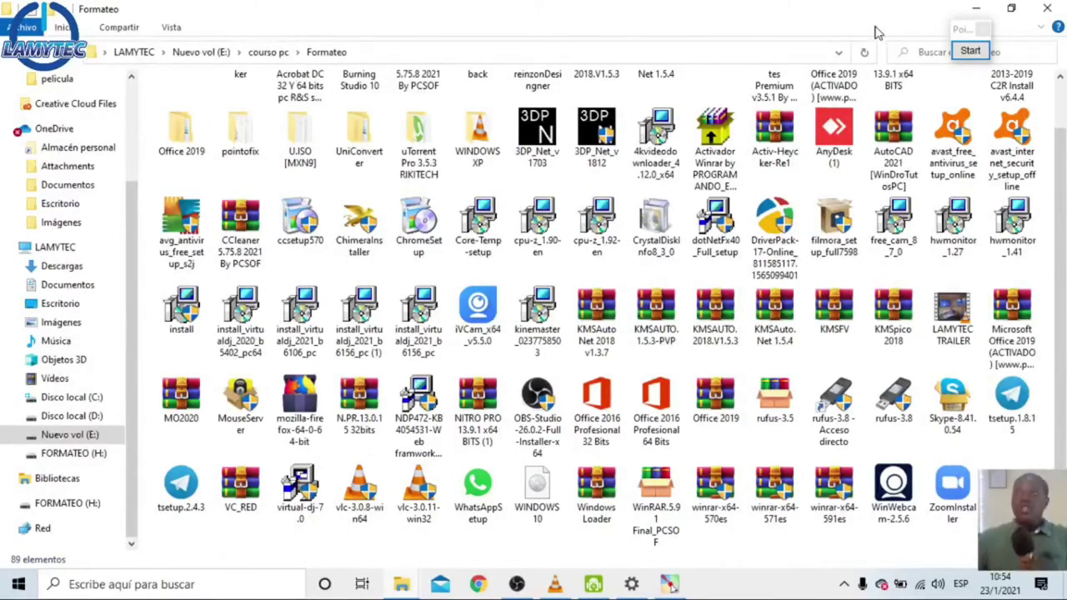
- Restore the Formateo window's size, switch to VirtualDJ and open the account and licences page of its settings
{"action": "double_click", "coordinate": [871, 24]}
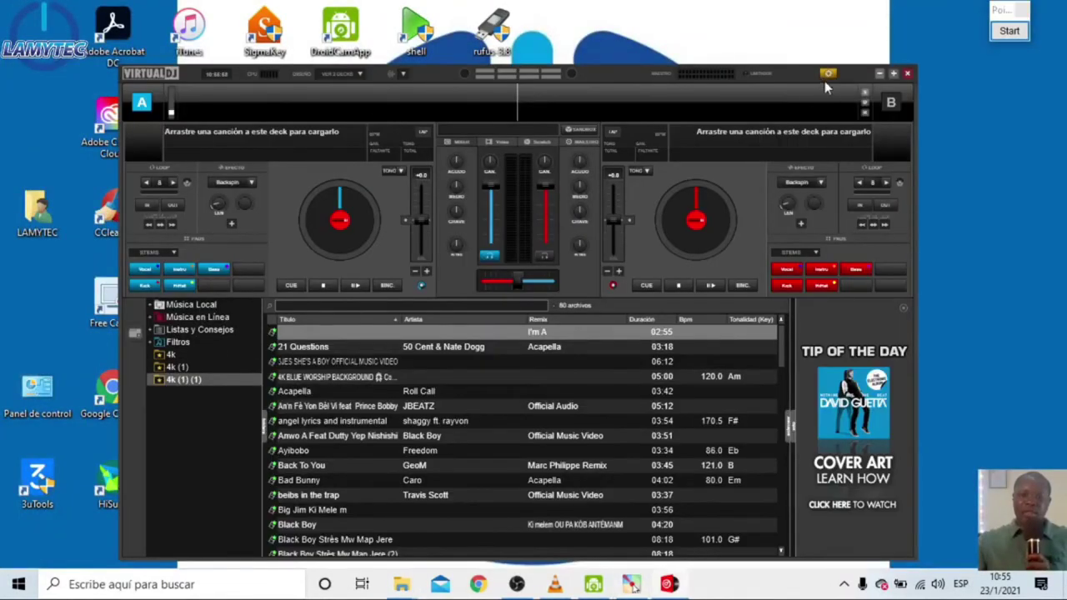
{"action": "left_click", "coordinate": [828, 73]}
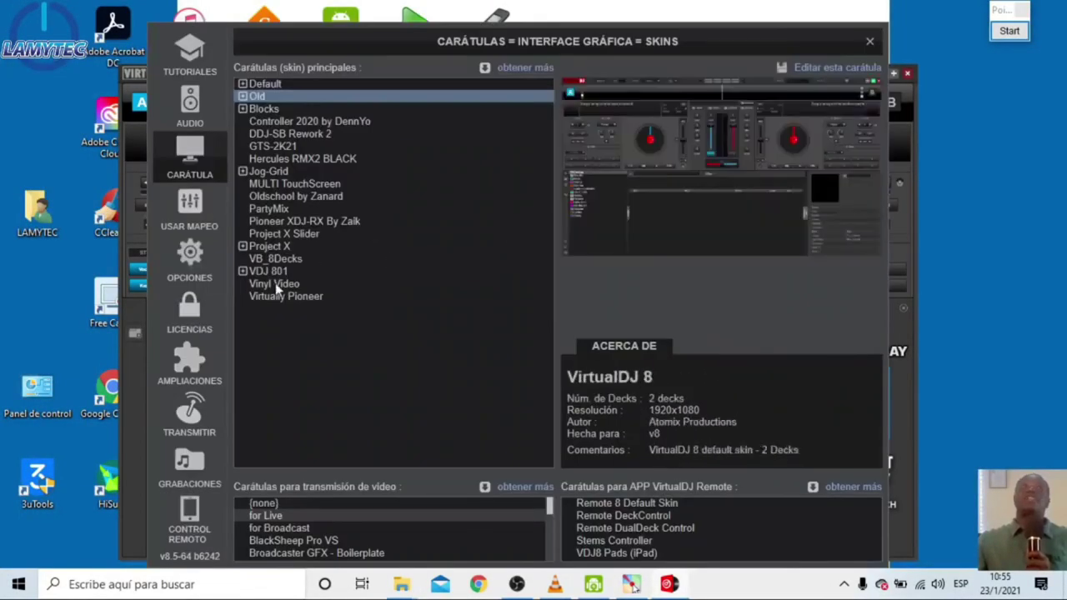
{"action": "left_click", "coordinate": [201, 321]}
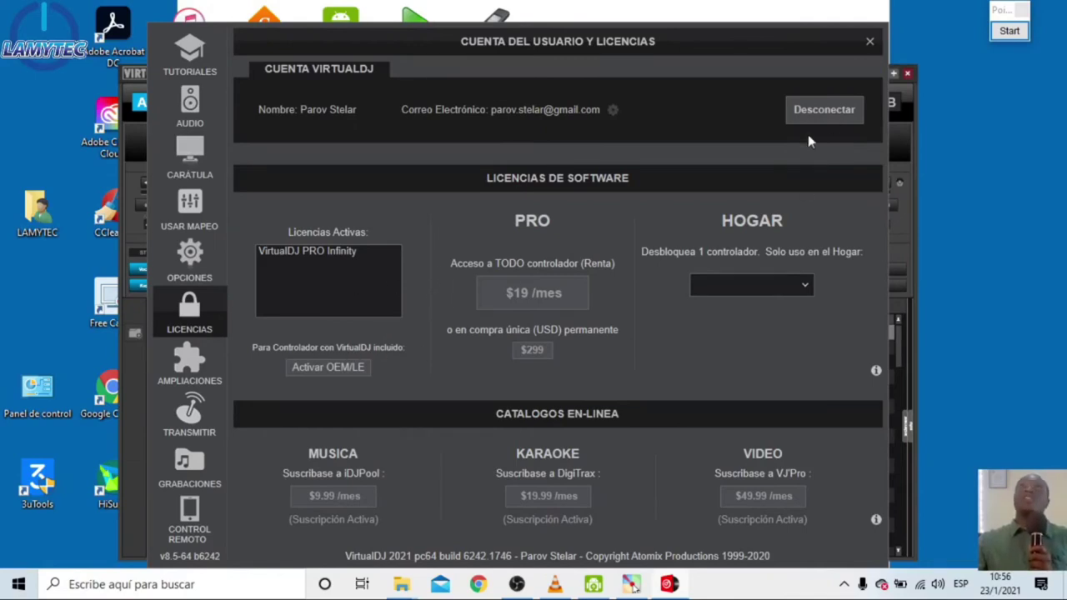
- Open the broadcast settings and choose Youtube as the destination for video streaming
{"action": "left_click", "coordinate": [204, 424]}
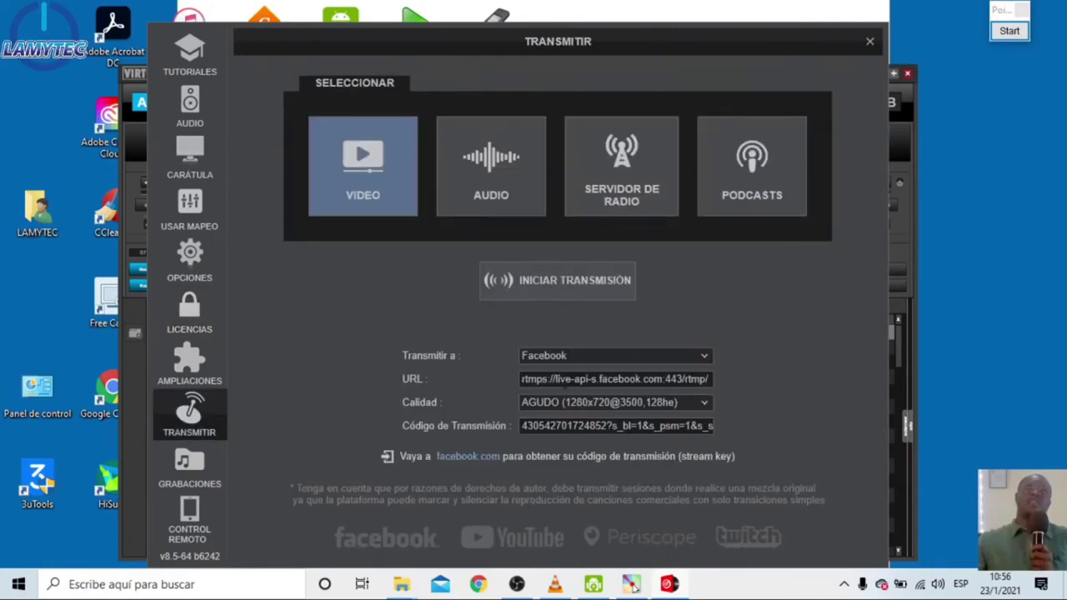
{"action": "left_click", "coordinate": [610, 354]}
{"action": "left_click", "coordinate": [606, 376]}
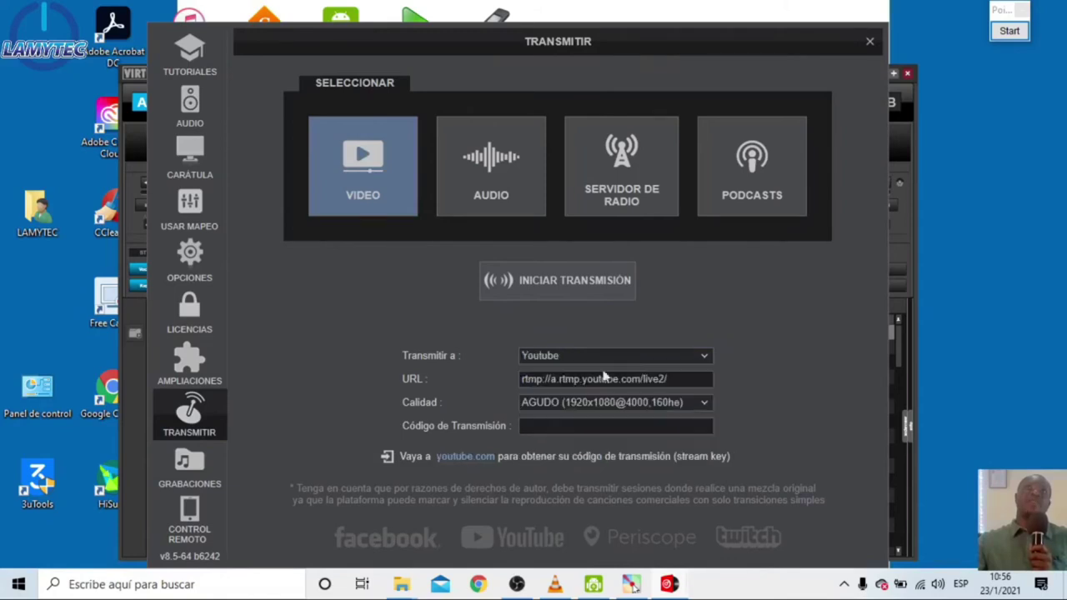
{"action": "left_click", "coordinate": [674, 360]}
{"action": "left_click", "coordinate": [385, 374]}
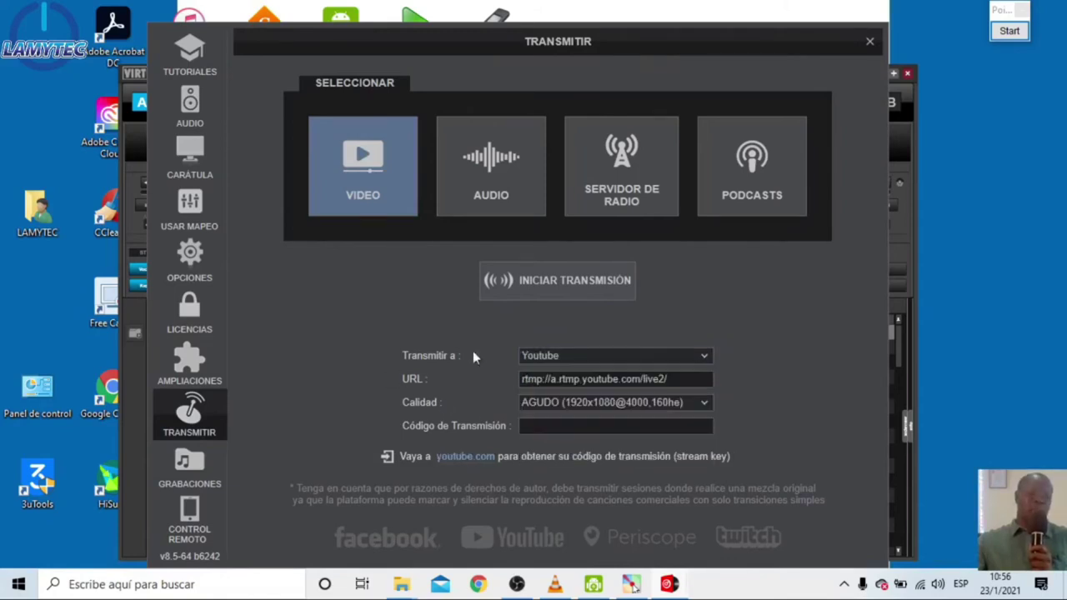
- Look through the audio, radio server and podcast broadcast options, and return to the video options
{"action": "left_click", "coordinate": [450, 209]}
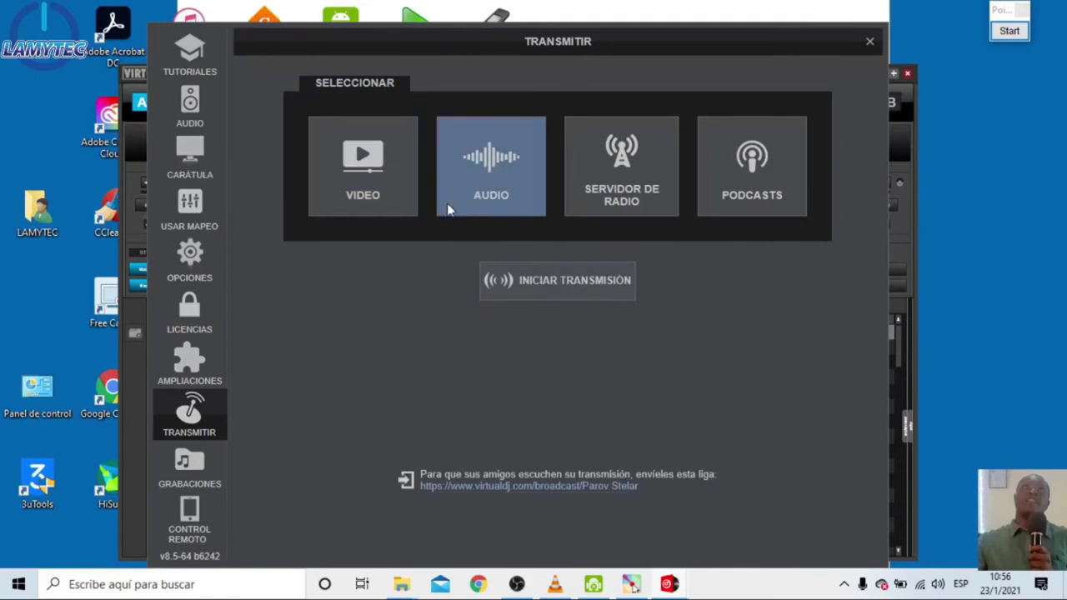
{"action": "left_click", "coordinate": [575, 196]}
{"action": "left_click", "coordinate": [350, 179]}
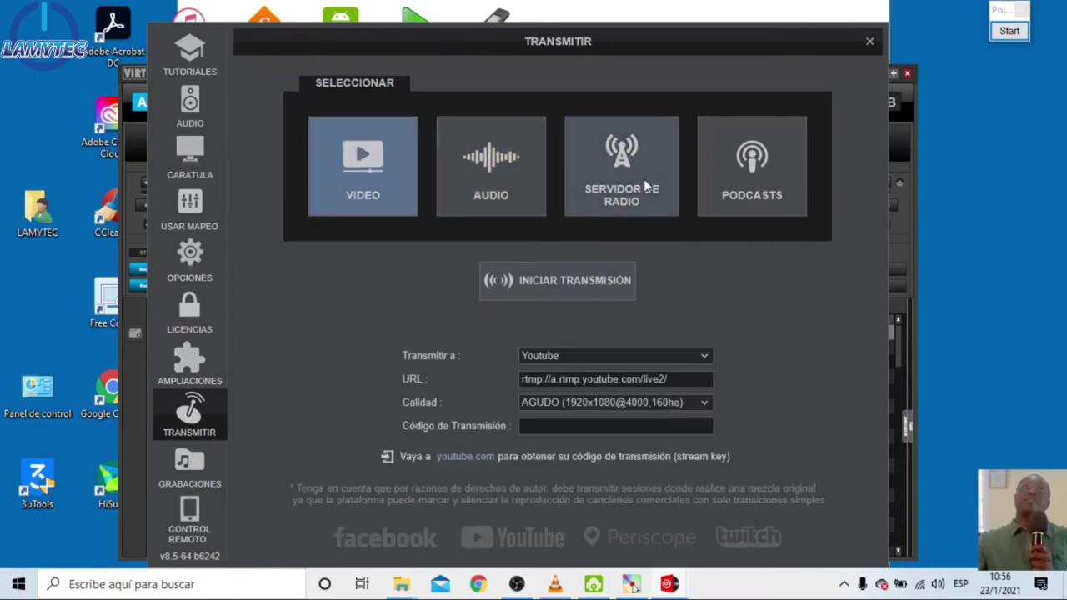
{"action": "left_click", "coordinate": [614, 183]}
{"action": "left_click_drag", "start_coordinate": [633, 57], "coordinate": [604, 51]}
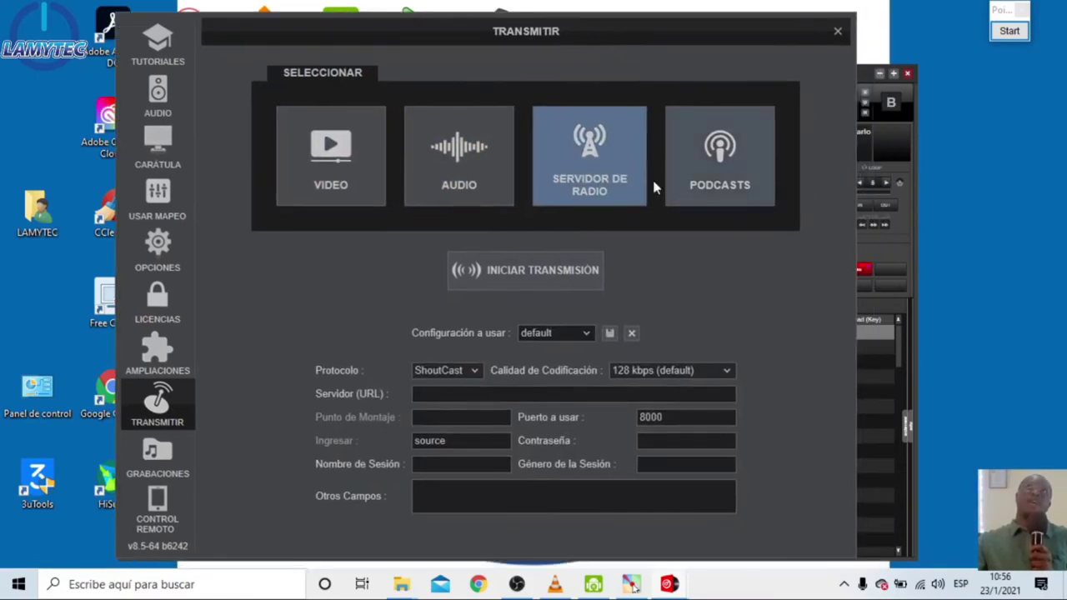
{"action": "left_click", "coordinate": [724, 203]}
{"action": "left_click", "coordinate": [358, 178]}
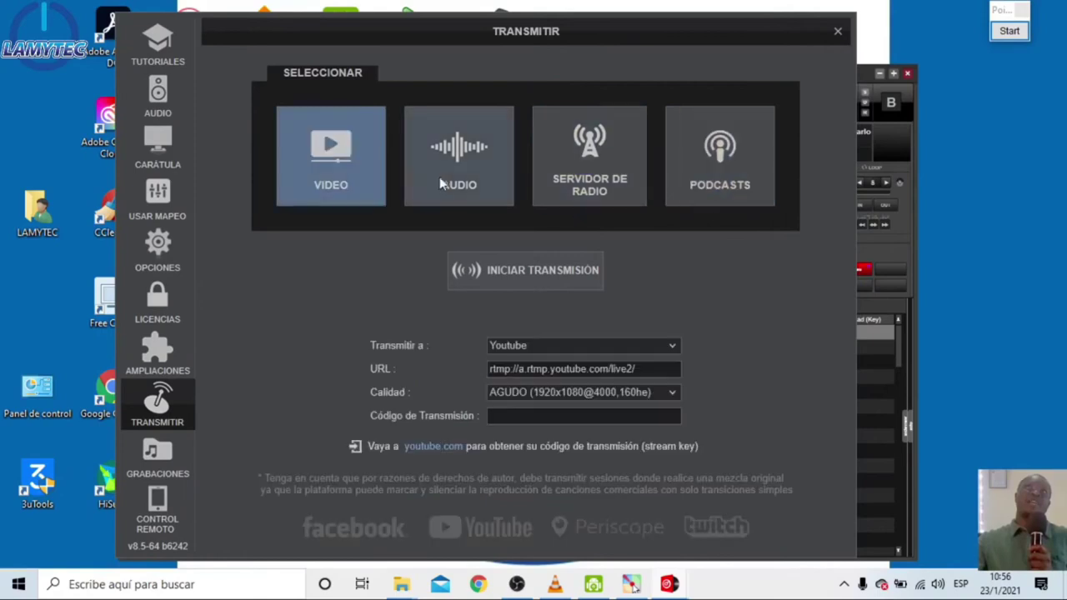
- Browse the main skins offered in the extensions catalogue
{"action": "left_click", "coordinate": [171, 345]}
{"action": "scroll", "coordinate": [779, 266], "scroll_direction": "down", "scroll_amount": 5}
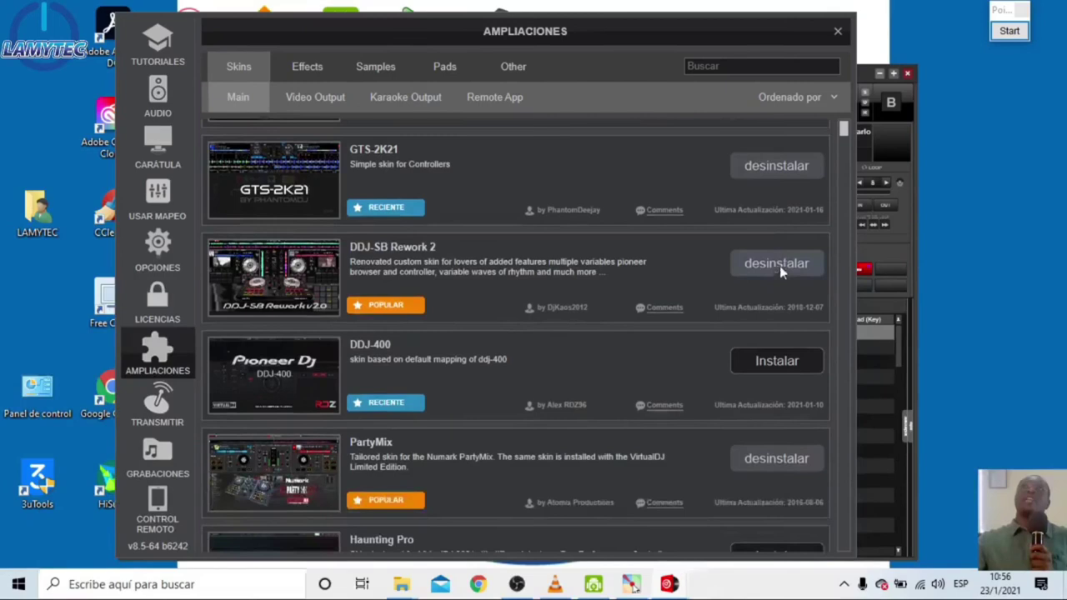
{"action": "scroll", "coordinate": [733, 350], "scroll_direction": "down", "scroll_amount": 3}
{"action": "scroll", "coordinate": [719, 355], "scroll_direction": "up", "scroll_amount": 3}
{"action": "scroll", "coordinate": [700, 375], "scroll_direction": "down", "scroll_amount": 10}
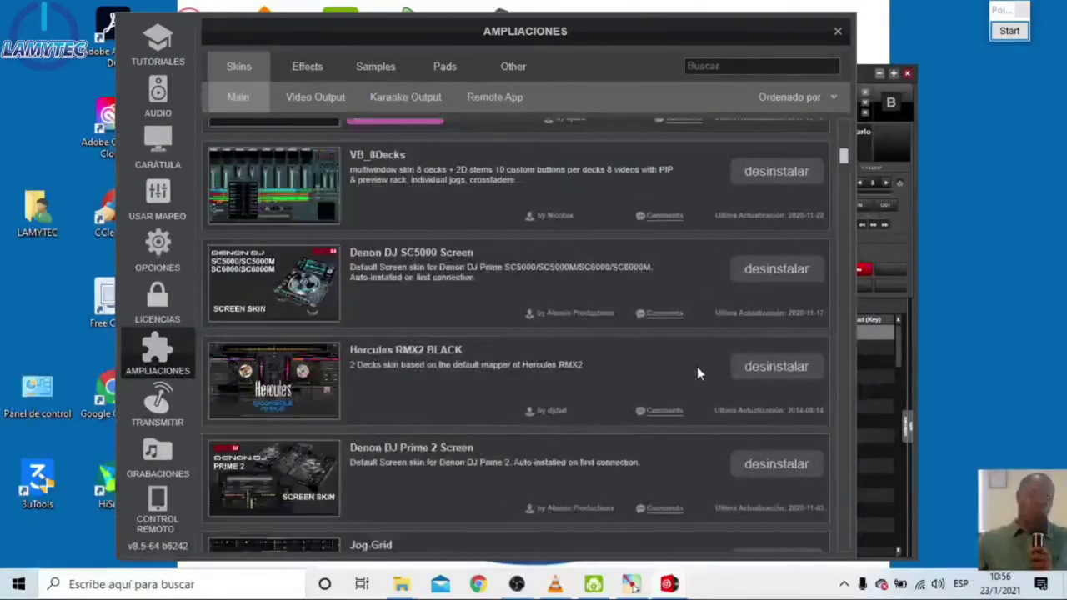
{"action": "scroll", "coordinate": [370, 356], "scroll_direction": "down", "scroll_amount": 3}
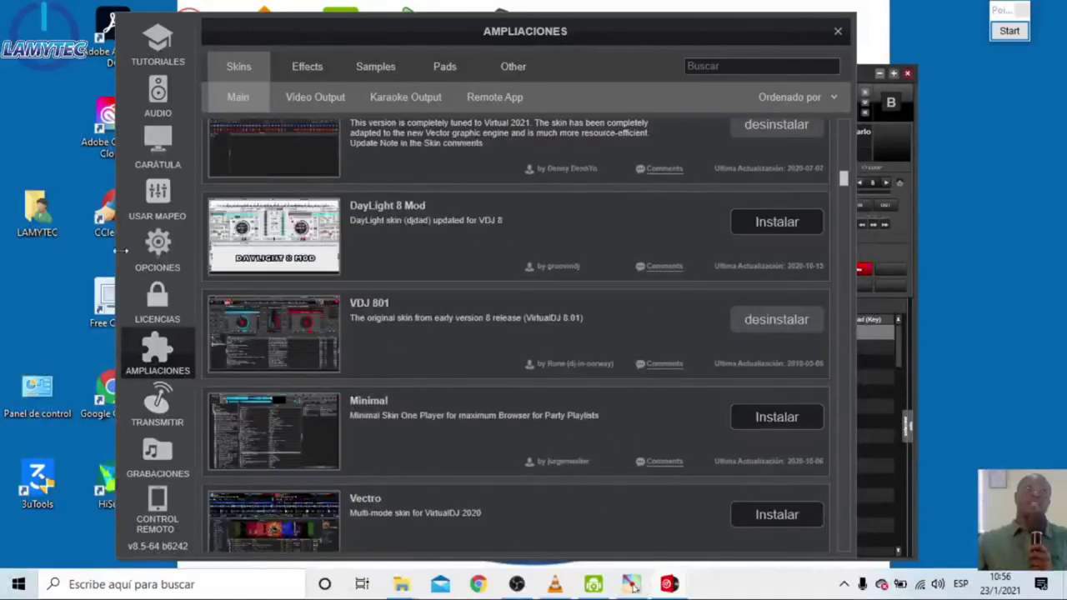
- Apply the Virtually Pioneer skin, get the settings window out of the way and move the main player window higher on the desktop
{"action": "left_click", "coordinate": [158, 244]}
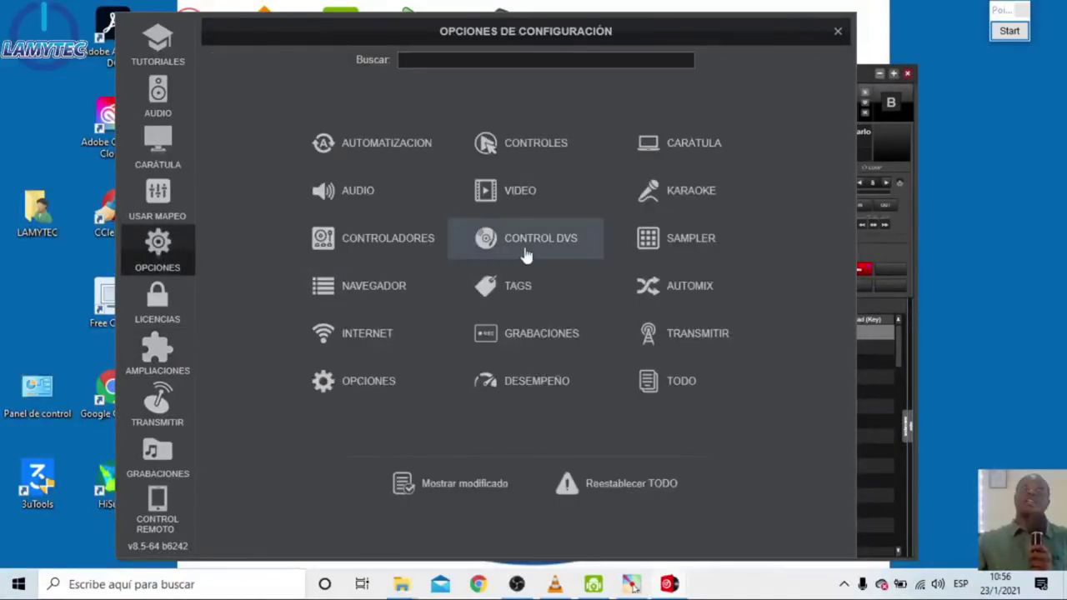
{"action": "left_click", "coordinate": [171, 194]}
{"action": "left_click", "coordinate": [164, 158]}
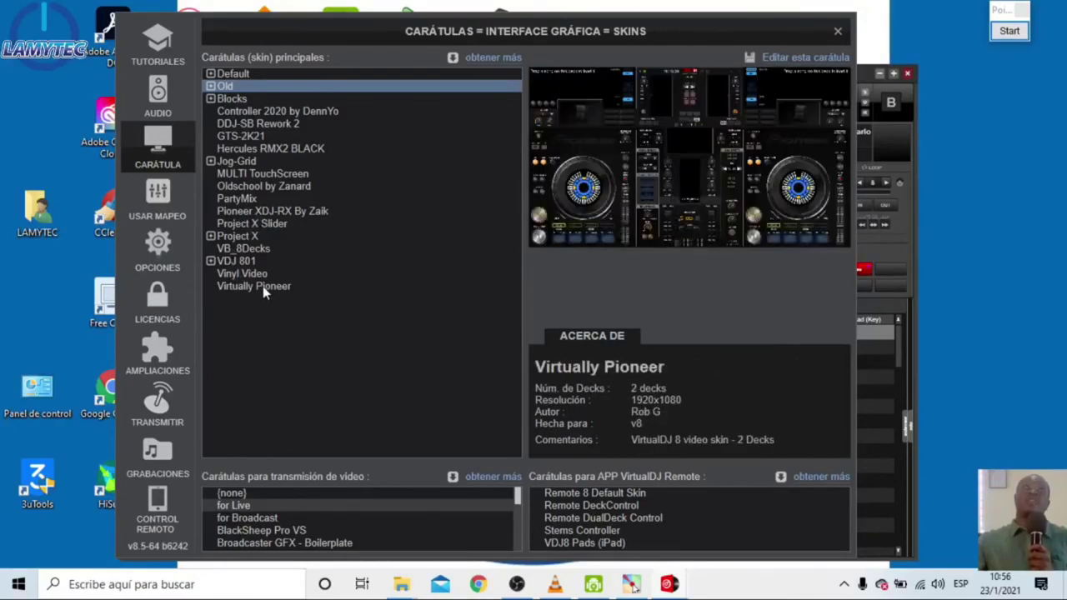
{"action": "left_click", "coordinate": [263, 285]}
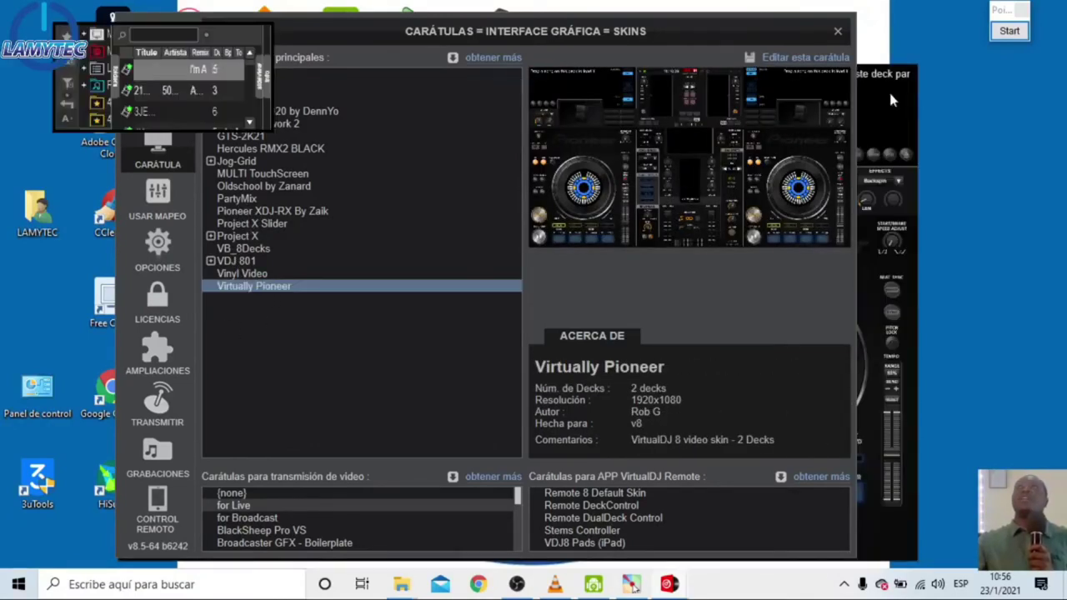
{"action": "left_click_drag", "start_coordinate": [750, 33], "coordinate": [806, 597]}
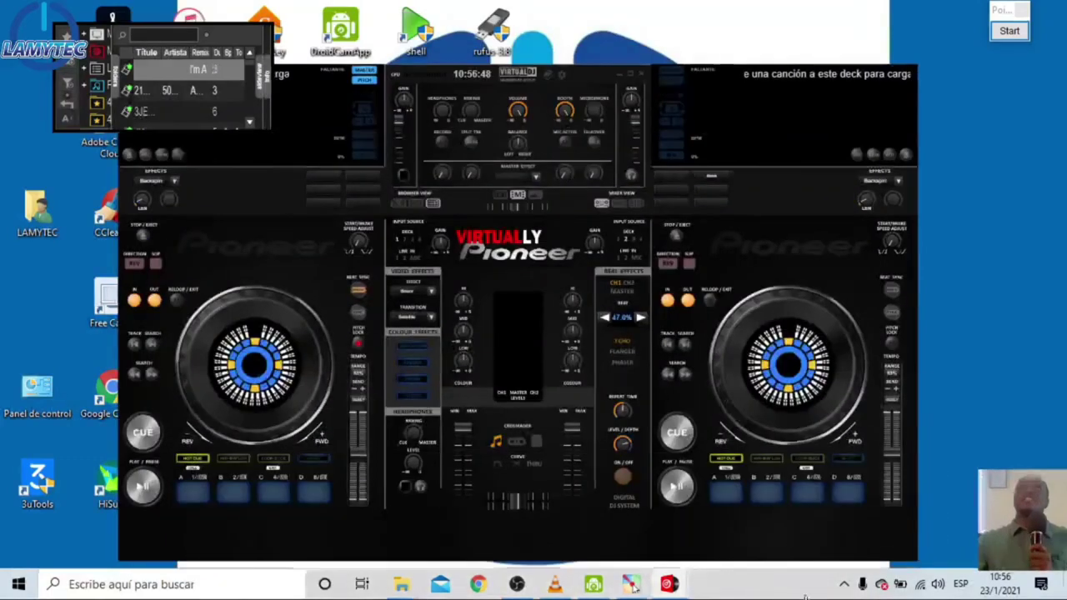
{"action": "left_click_drag", "start_coordinate": [593, 74], "coordinate": [632, 25]}
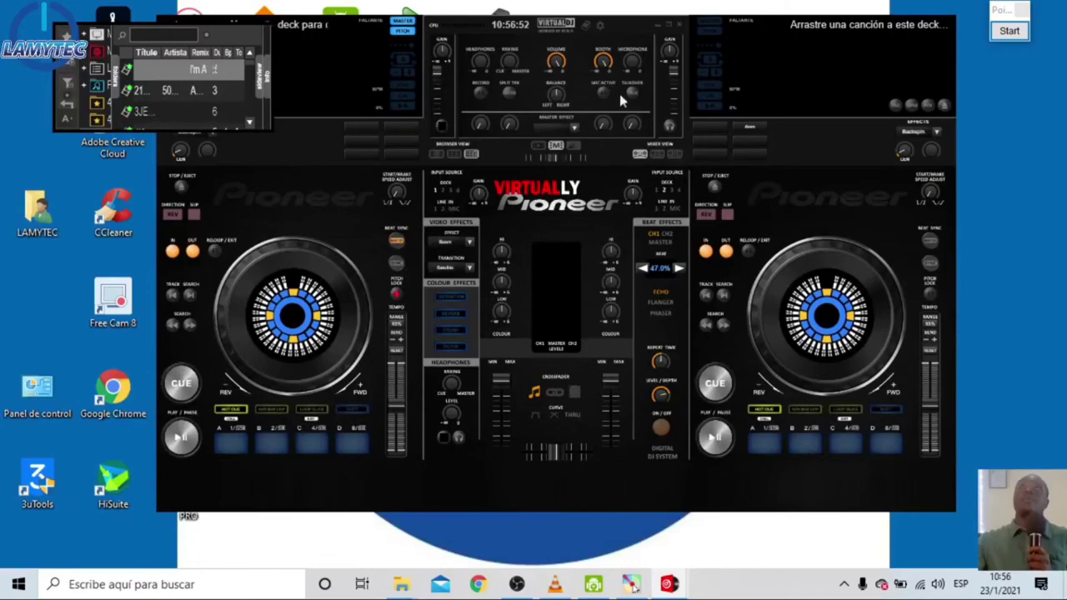
- Turn off searching in all local files for the song browser and open the skin's configuration panel
{"action": "left_click", "coordinate": [203, 35]}
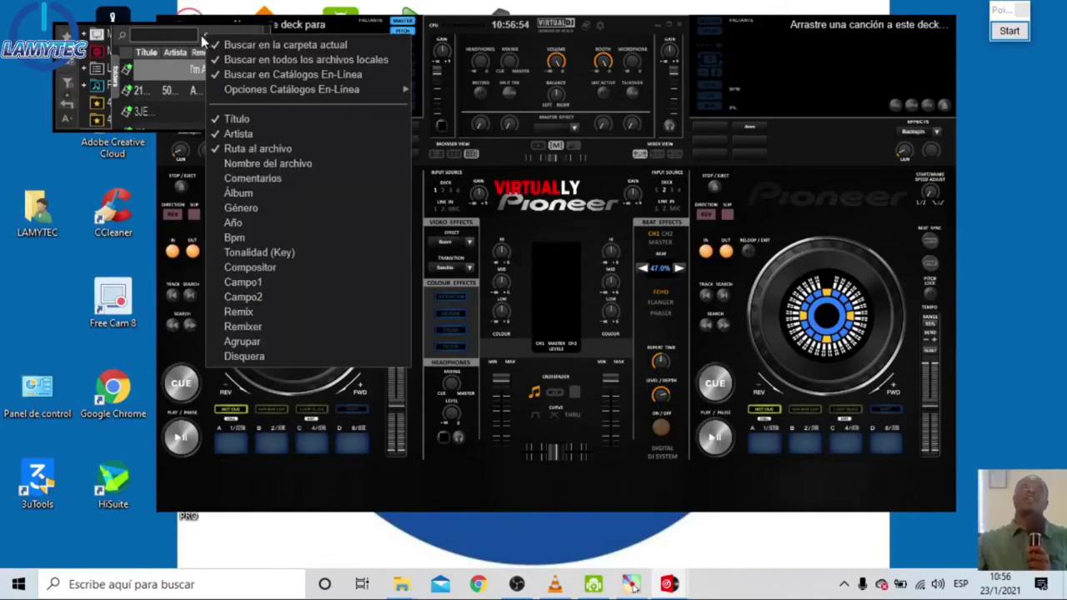
{"action": "left_click", "coordinate": [306, 59]}
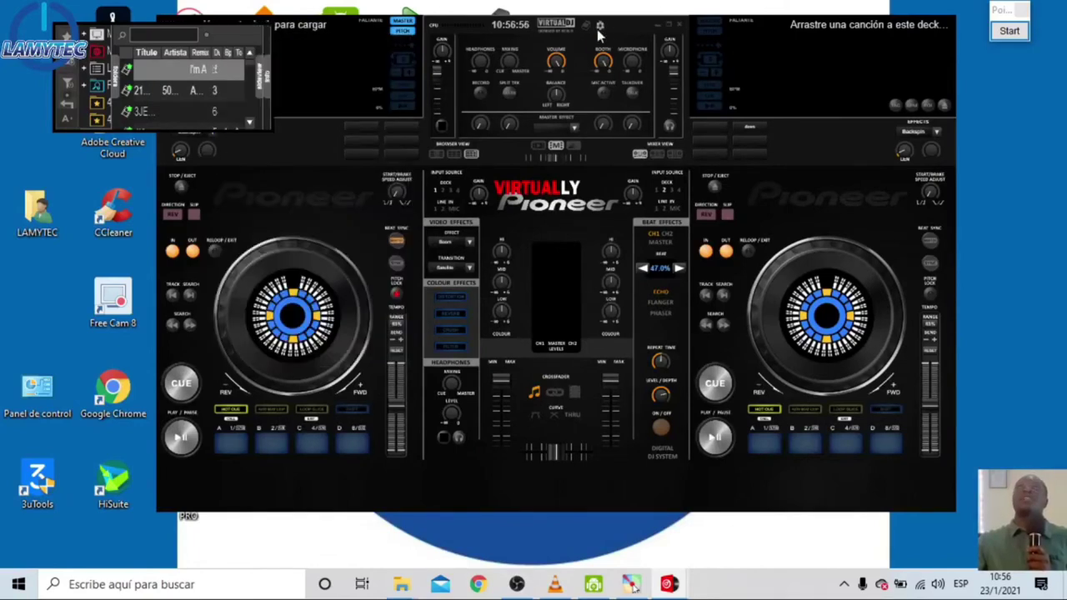
{"action": "left_click", "coordinate": [598, 28]}
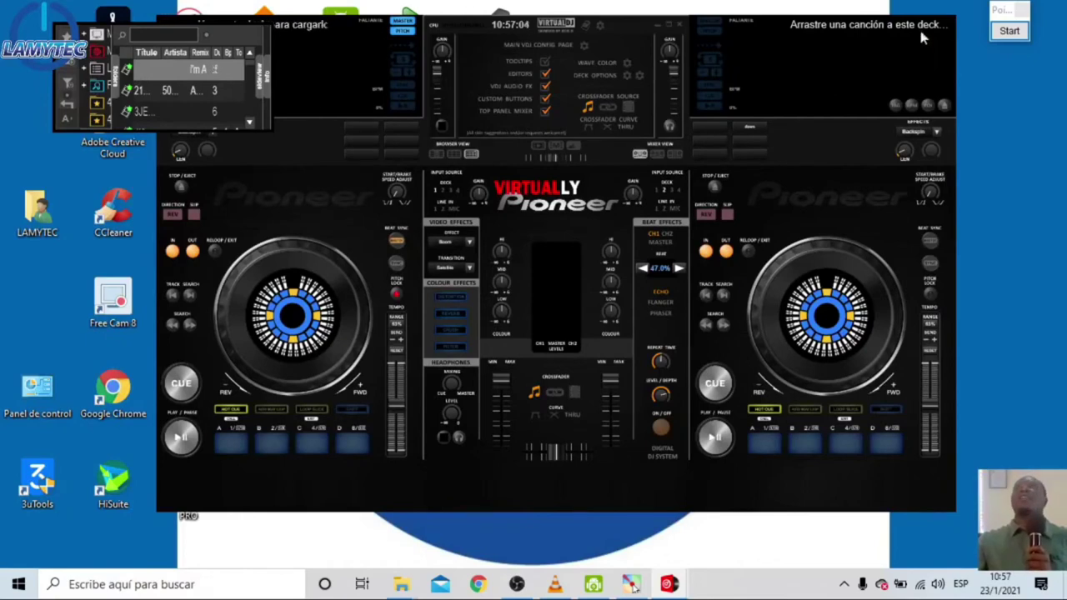
- Close VirtualDJ and dismiss the three VirtualDJ message boxes
{"action": "left_click", "coordinate": [667, 27]}
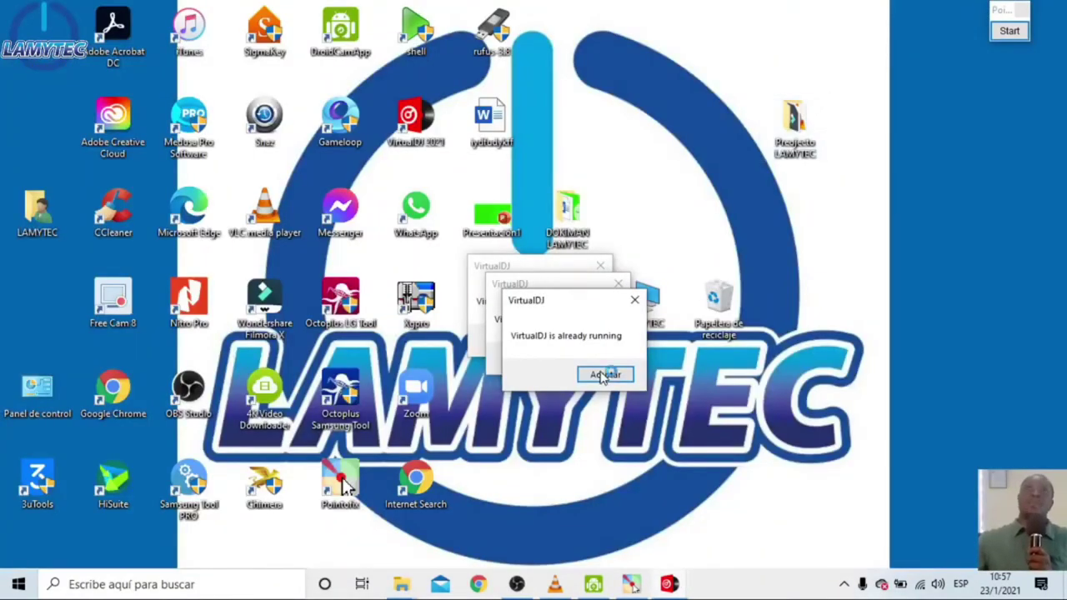
{"action": "left_click", "coordinate": [604, 375]}
{"action": "left_click", "coordinate": [586, 358]}
{"action": "left_click", "coordinate": [569, 342]}
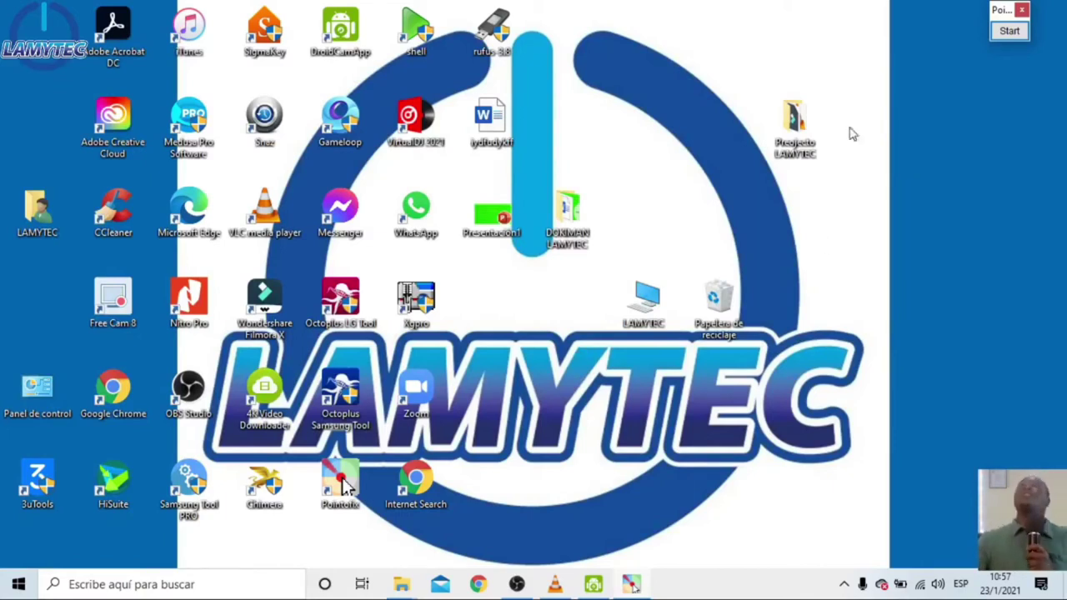
- Refresh the desktop several times
{"action": "right_click", "coordinate": [678, 59]}
{"action": "left_click", "coordinate": [727, 103]}
{"action": "right_click", "coordinate": [697, 101]}
{"action": "left_click", "coordinate": [723, 159]}
{"action": "right_click", "coordinate": [684, 108]}
{"action": "left_click", "coordinate": [721, 157]}
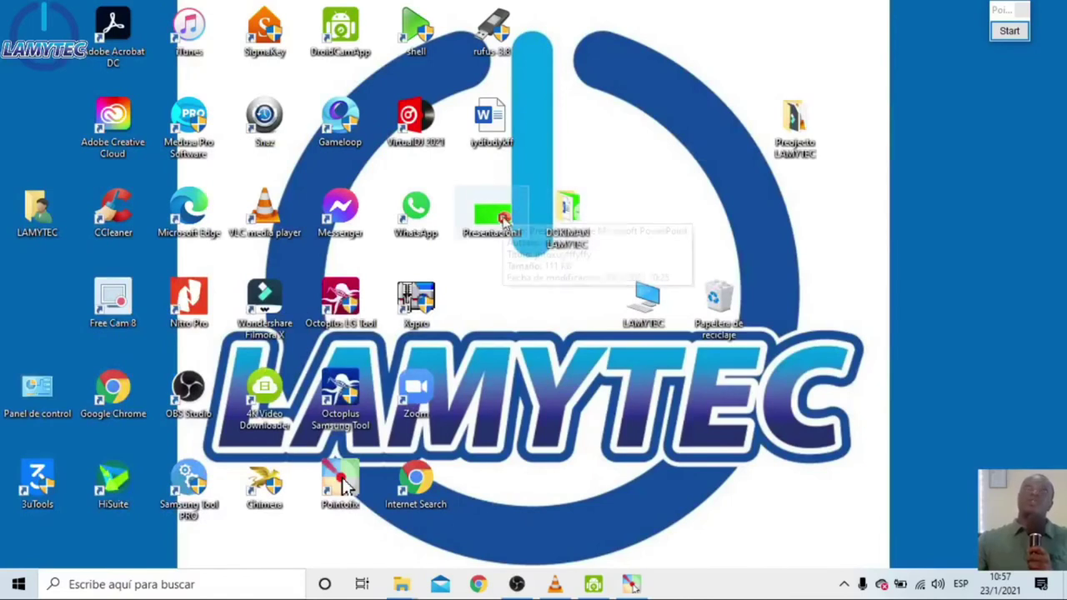
- Examine the Enviar a destinations available for the Presentación1 file, and leave them without sending it
{"action": "right_click", "coordinate": [500, 215]}
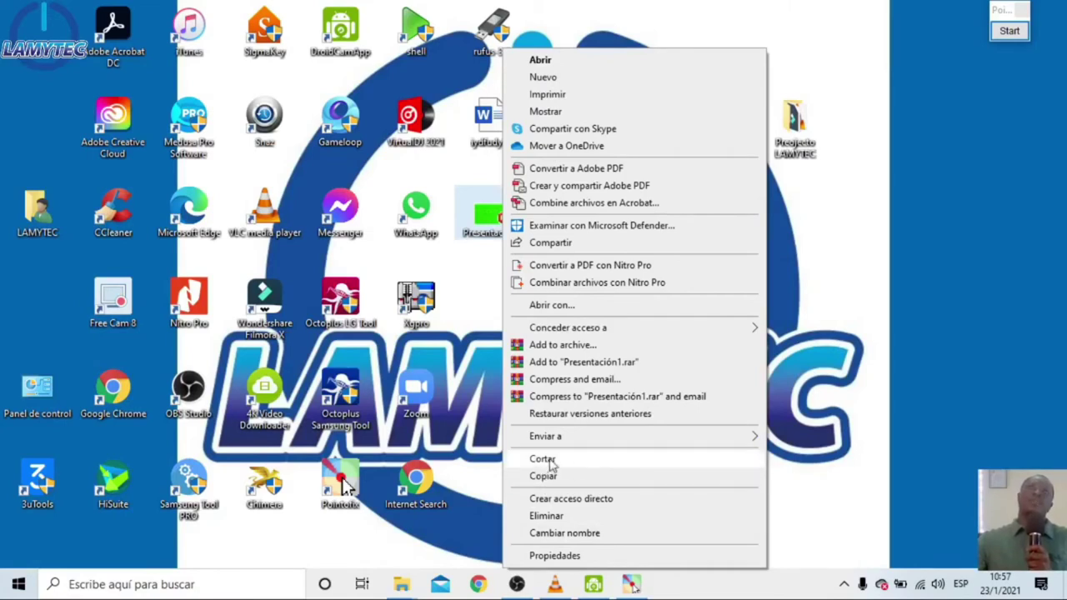
{"action": "mouse_move", "coordinate": [651, 440]}
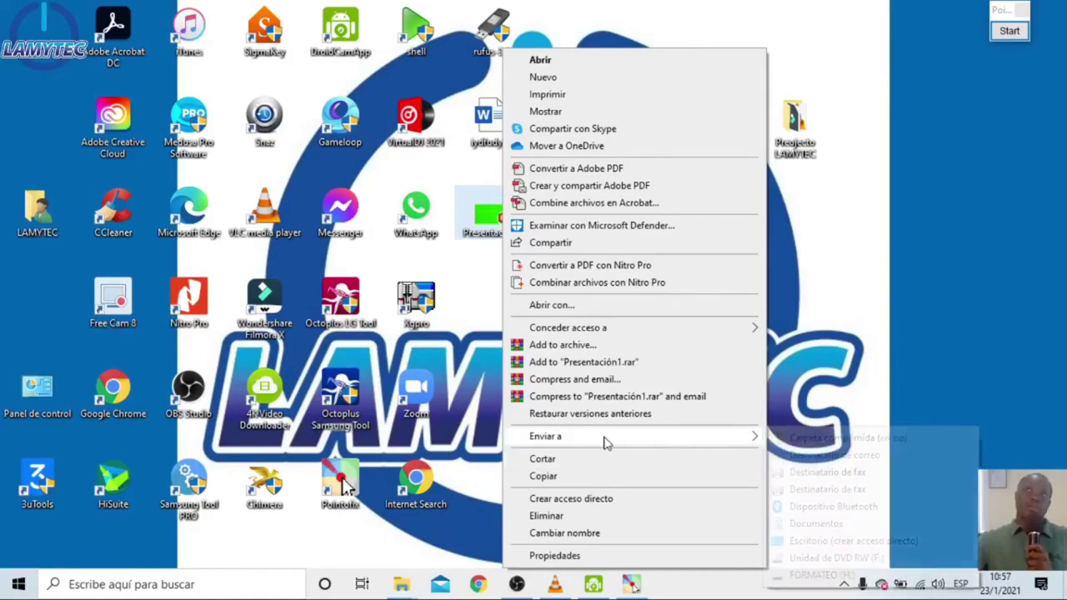
{"action": "left_click", "coordinate": [500, 218]}
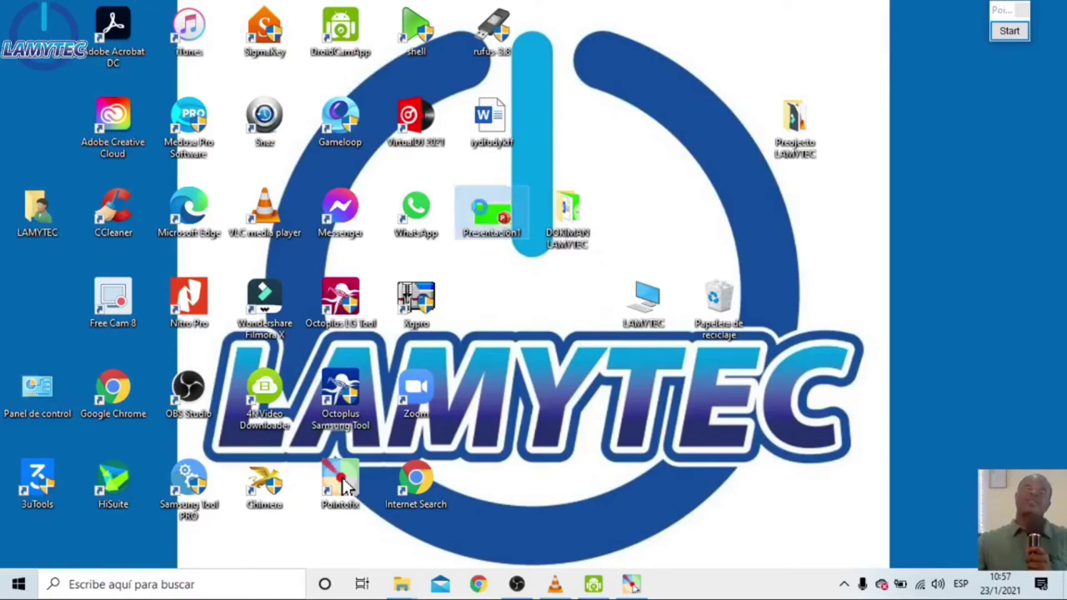
{"action": "right_click", "coordinate": [487, 218]}
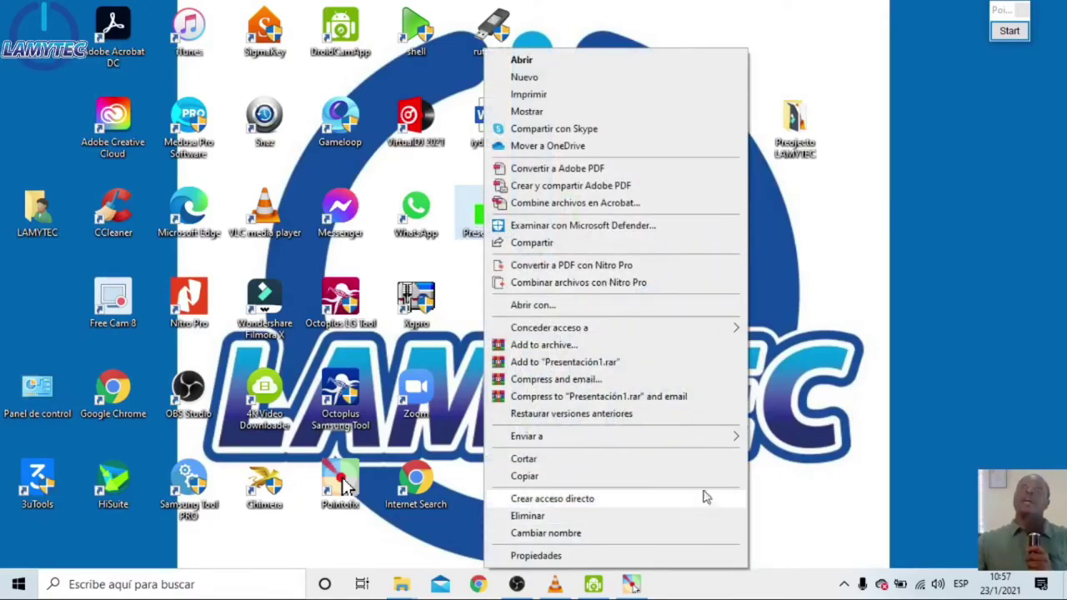
{"action": "mouse_move", "coordinate": [725, 437]}
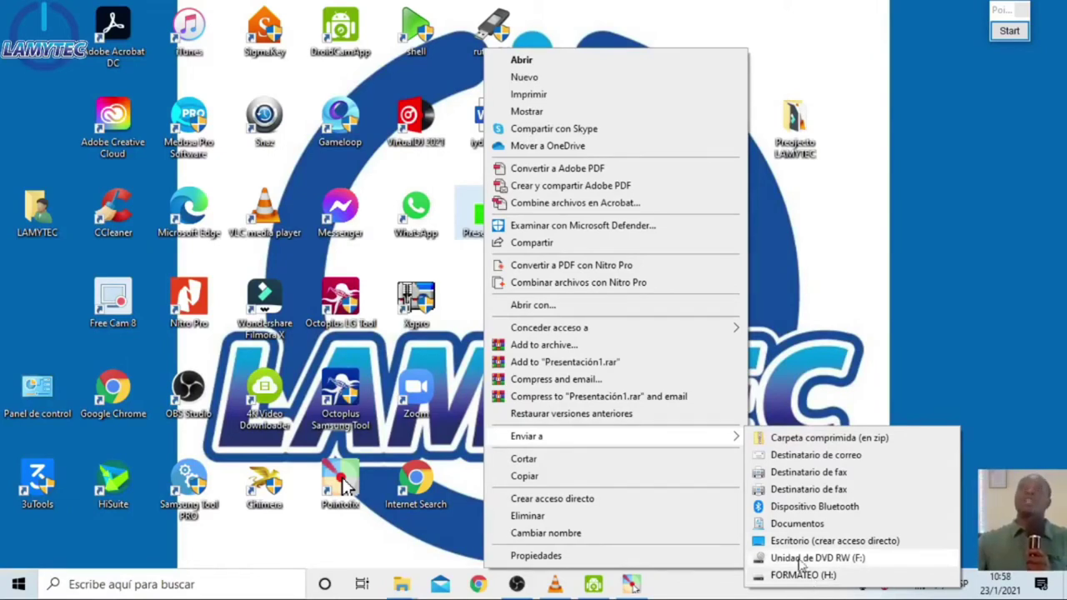
{"action": "left_click", "coordinate": [866, 335]}
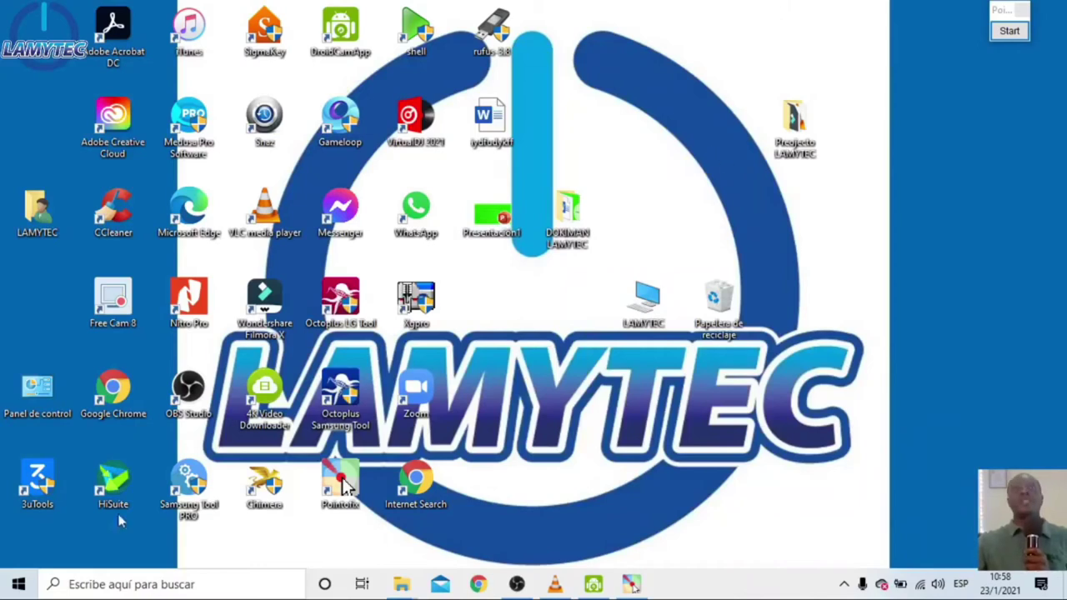
- Try to open the Presentación1 file with Word, agree to recover its content and dismiss the error message
{"action": "right_click", "coordinate": [510, 227]}
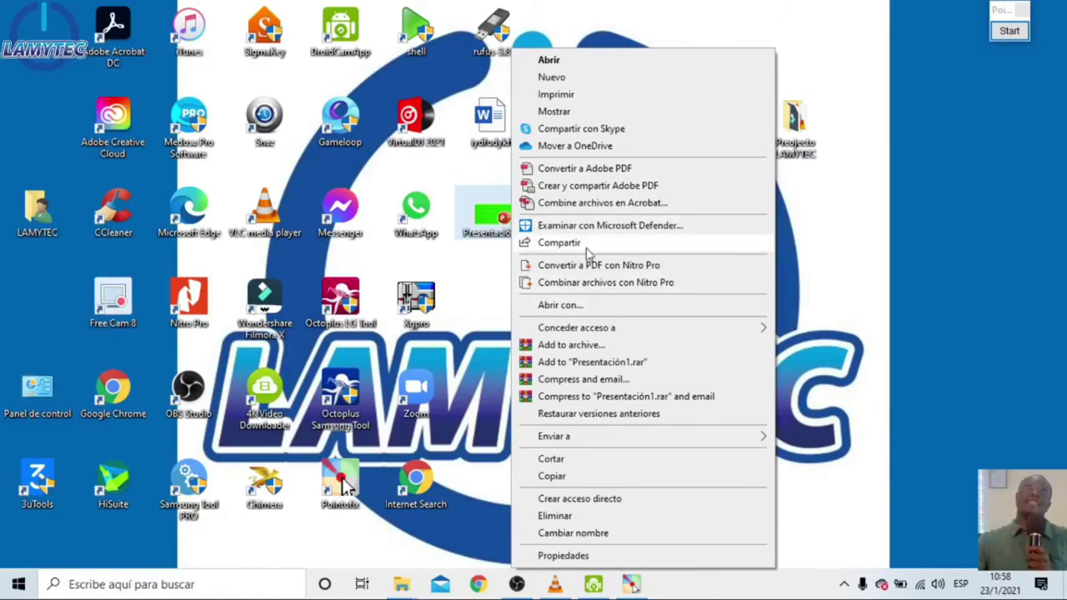
{"action": "left_click", "coordinate": [597, 313]}
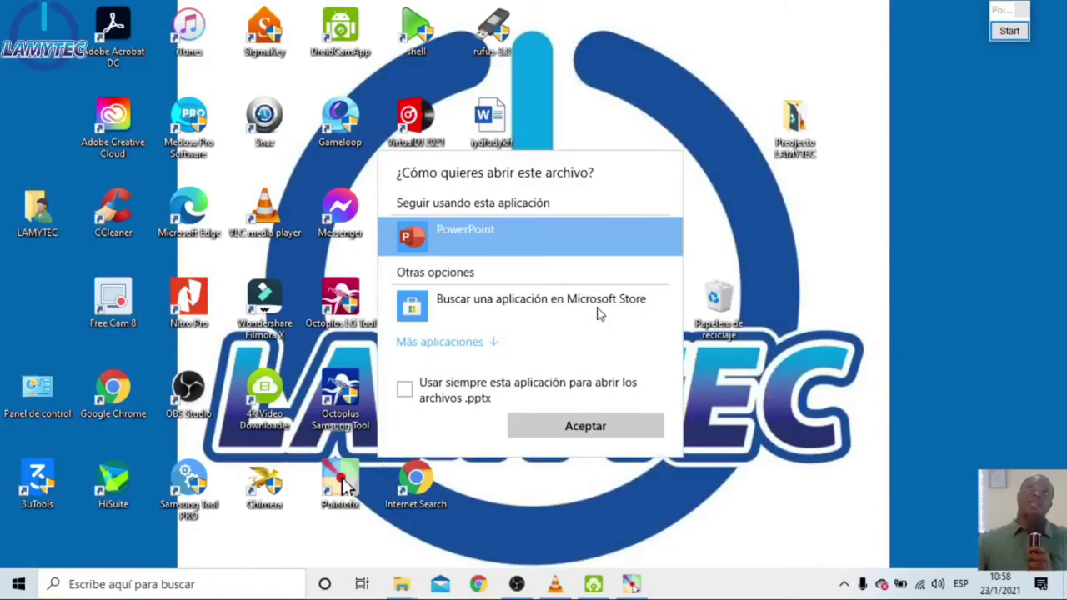
{"action": "left_click", "coordinate": [483, 344]}
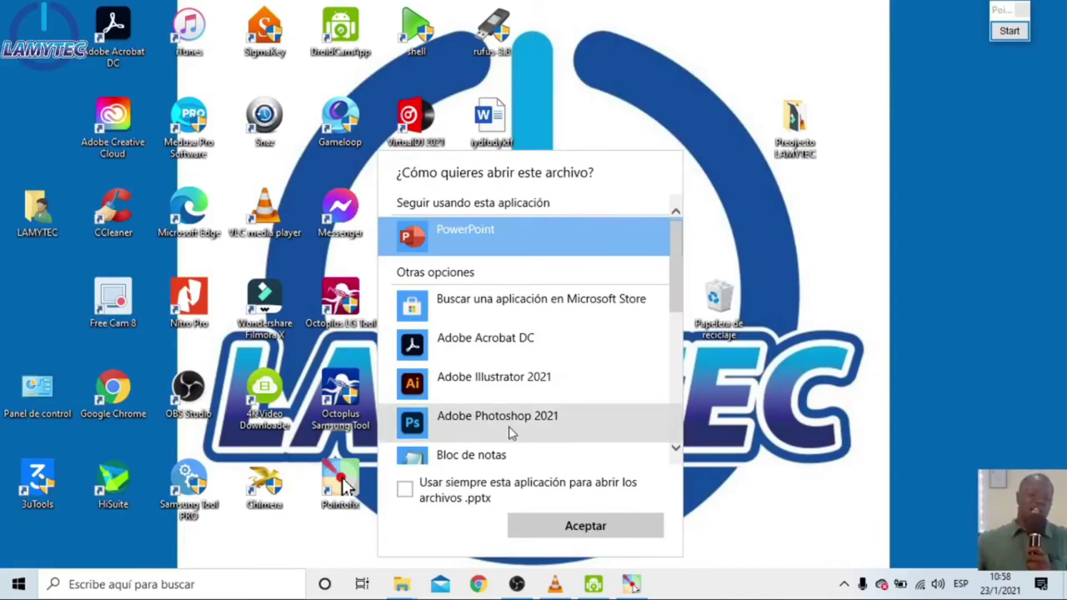
{"action": "left_click_drag", "start_coordinate": [681, 288], "coordinate": [662, 400]}
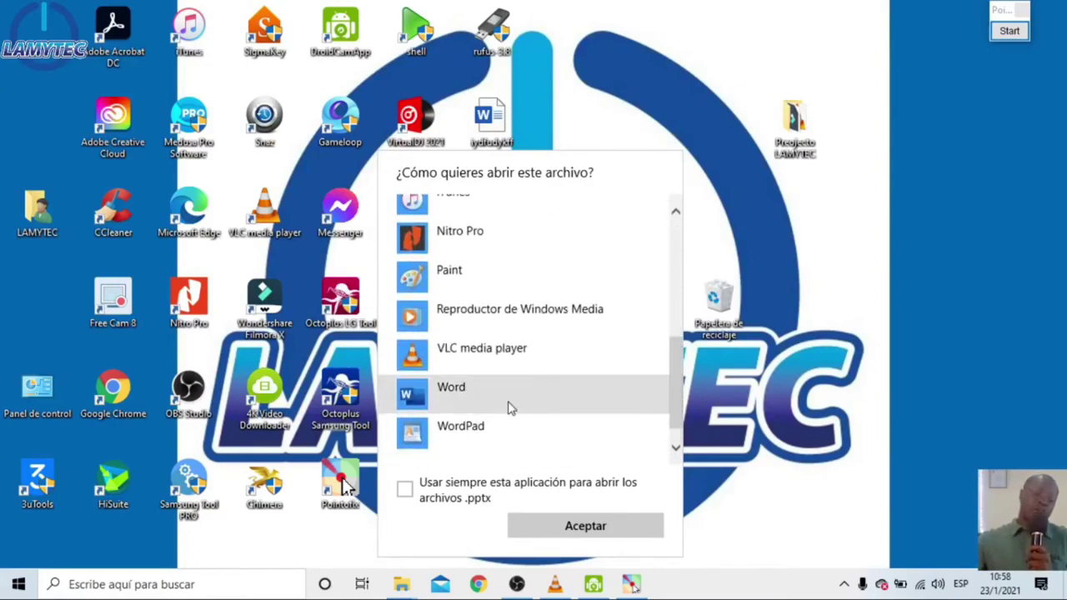
{"action": "left_click", "coordinate": [478, 390]}
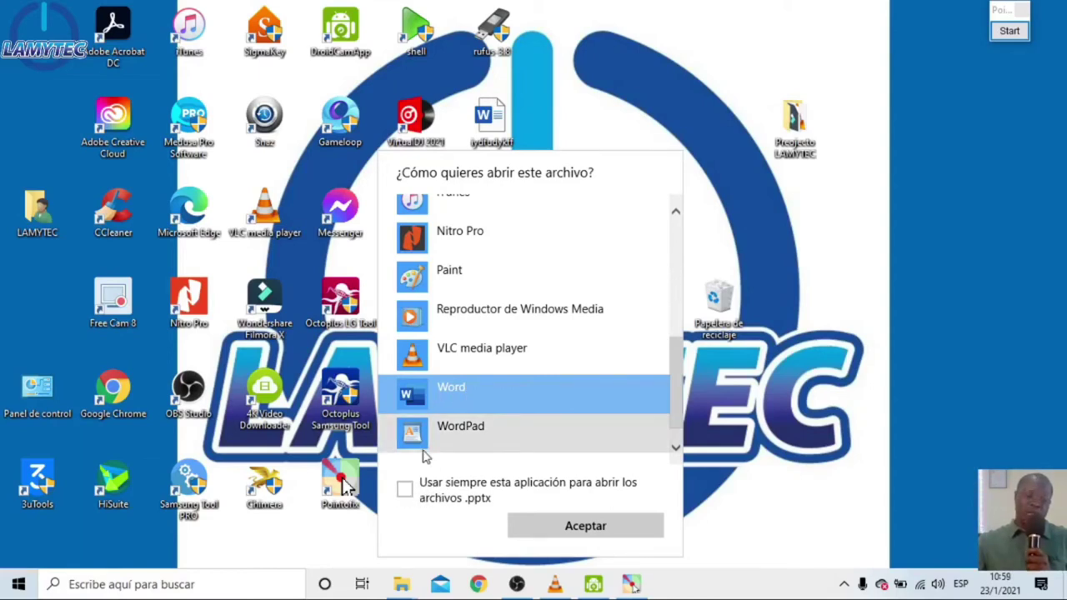
{"action": "left_click", "coordinate": [572, 531]}
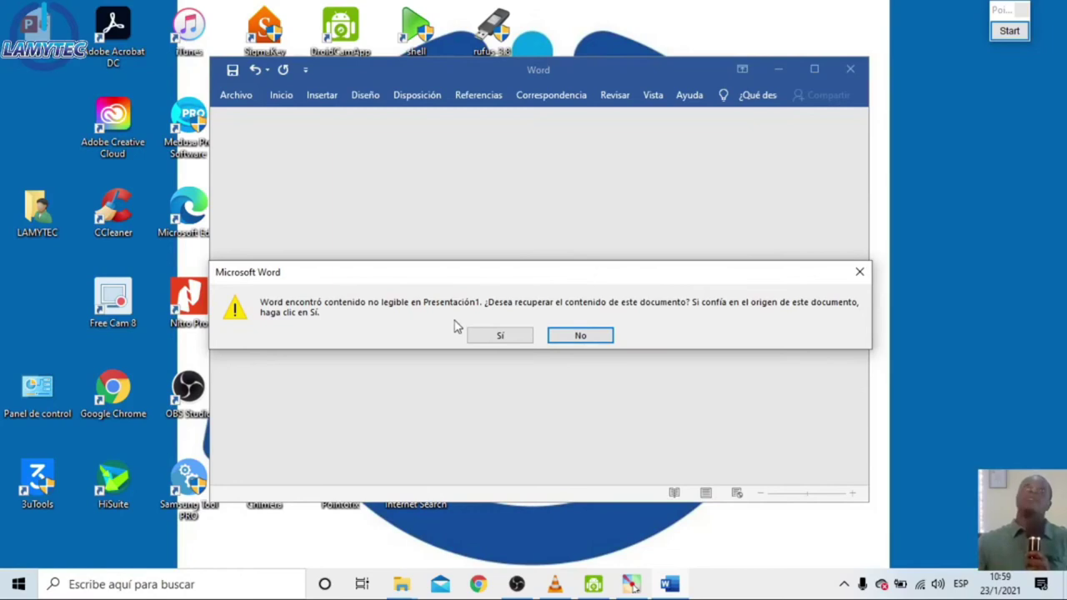
{"action": "left_click", "coordinate": [489, 341]}
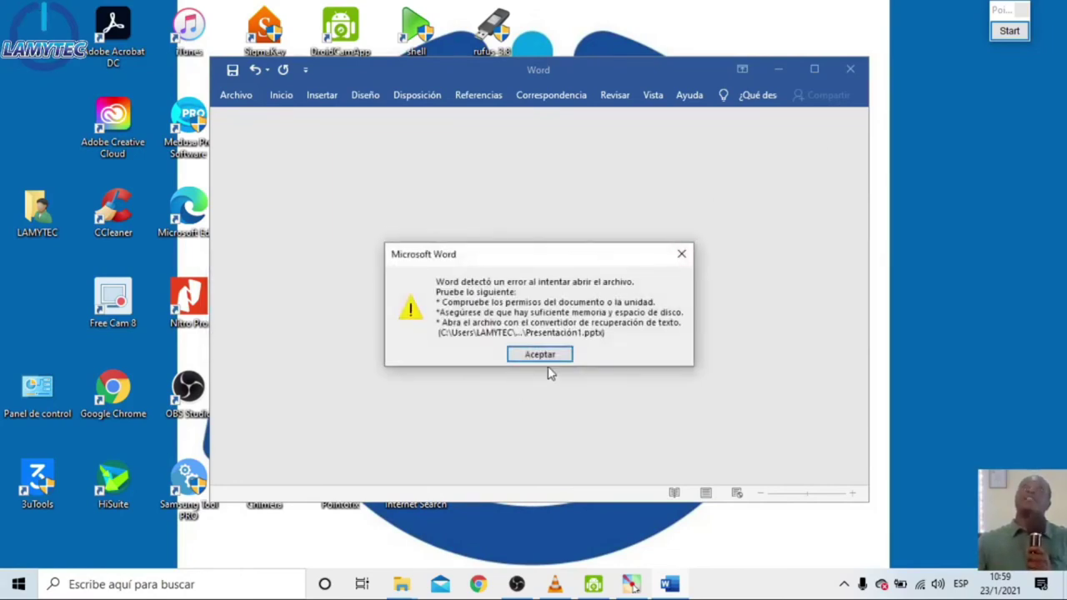
{"action": "left_click", "coordinate": [548, 357]}
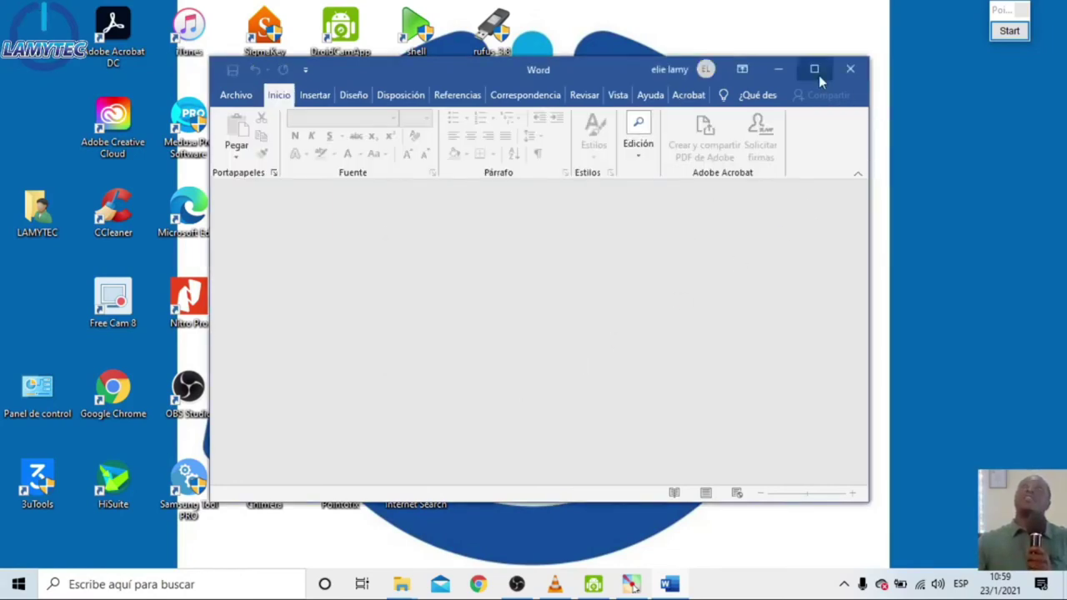
- Maximize the empty Word window, restore it to its smaller size and close it
{"action": "left_click", "coordinate": [817, 73]}
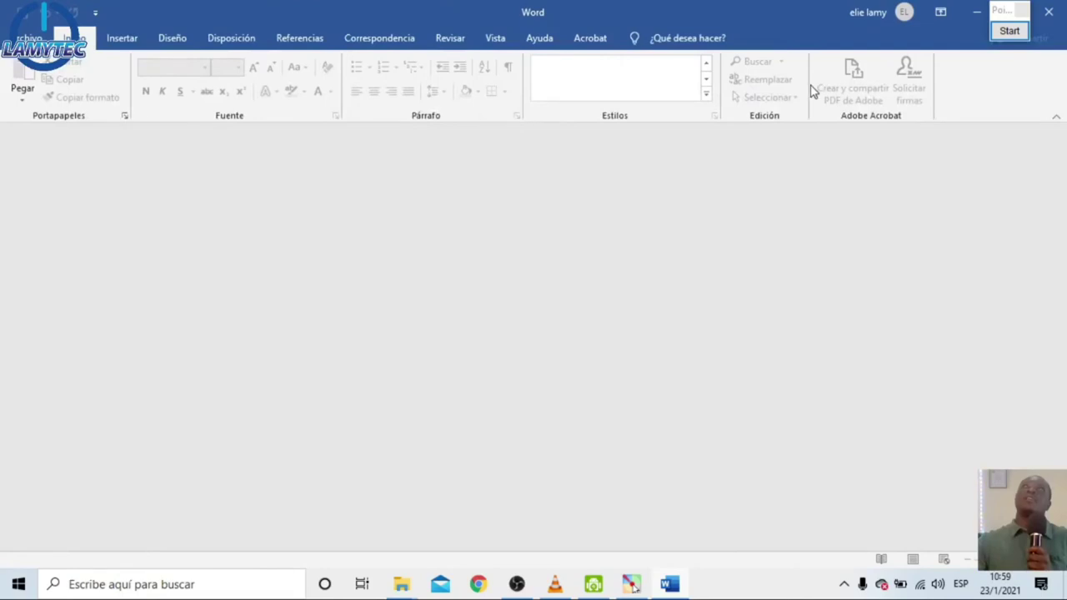
{"action": "double_click", "coordinate": [774, 16]}
{"action": "left_click", "coordinate": [850, 68]}
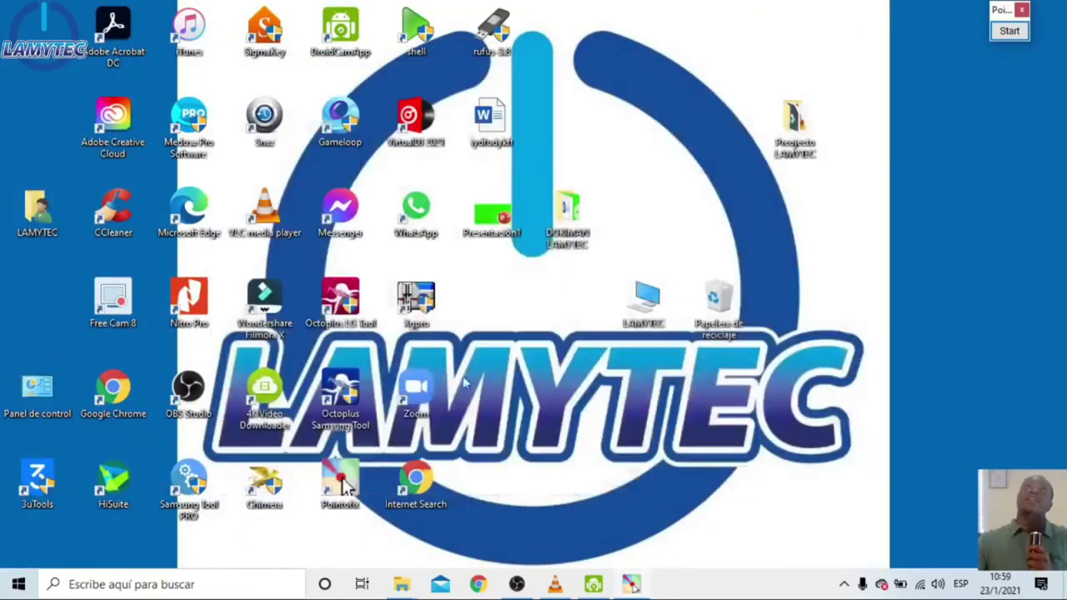
- Open the Presentación1 file with Nitro Pro, chosen from the additional applications, without making it the default
{"action": "right_click", "coordinate": [498, 218]}
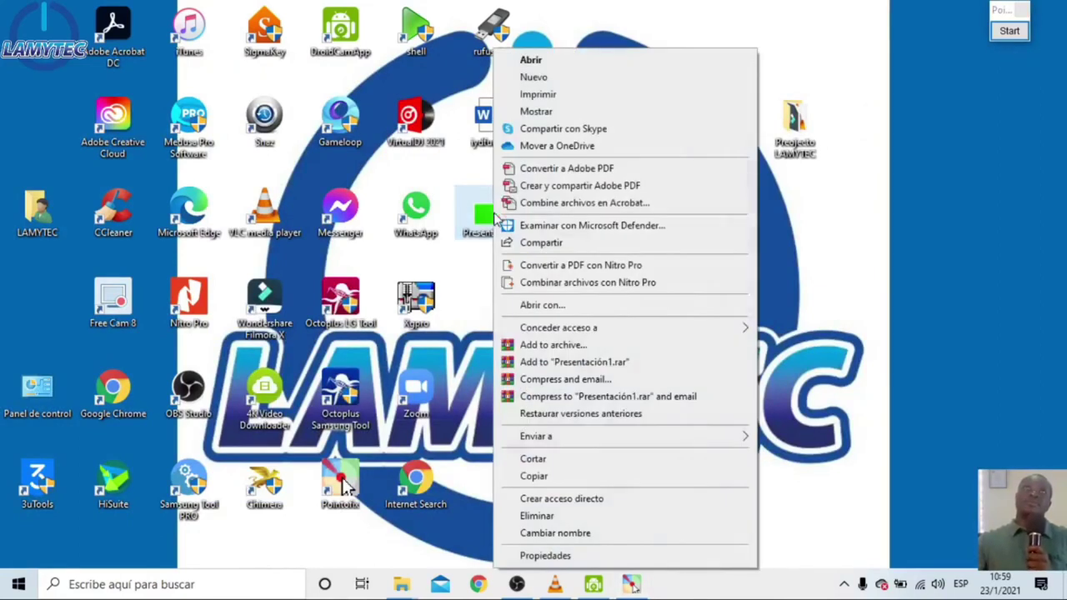
{"action": "left_click", "coordinate": [606, 310]}
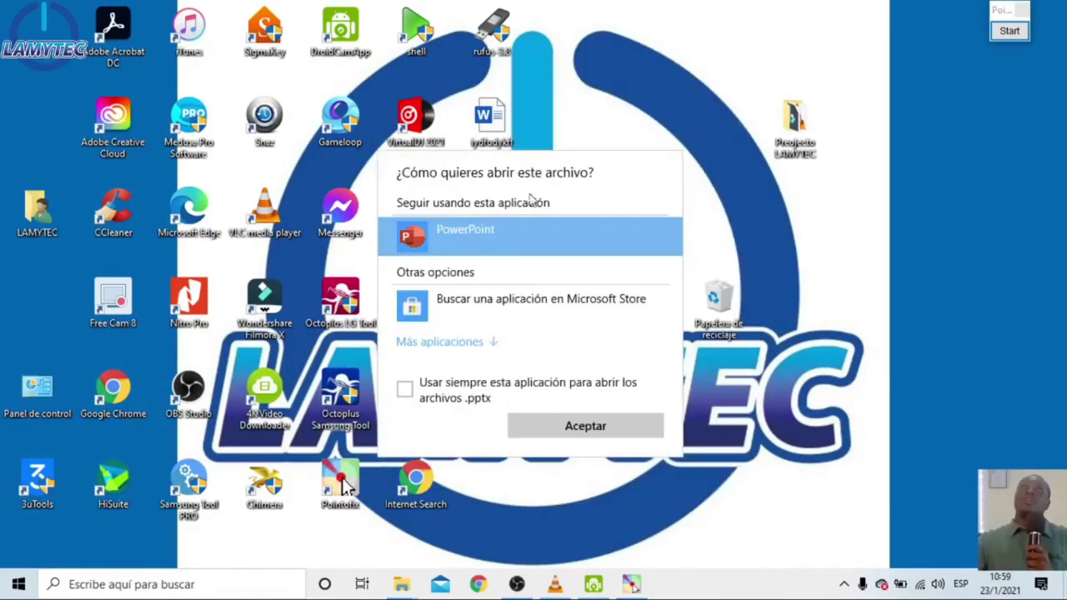
{"action": "left_click", "coordinate": [492, 342]}
{"action": "scroll", "coordinate": [548, 376], "scroll_direction": "down", "scroll_amount": 5}
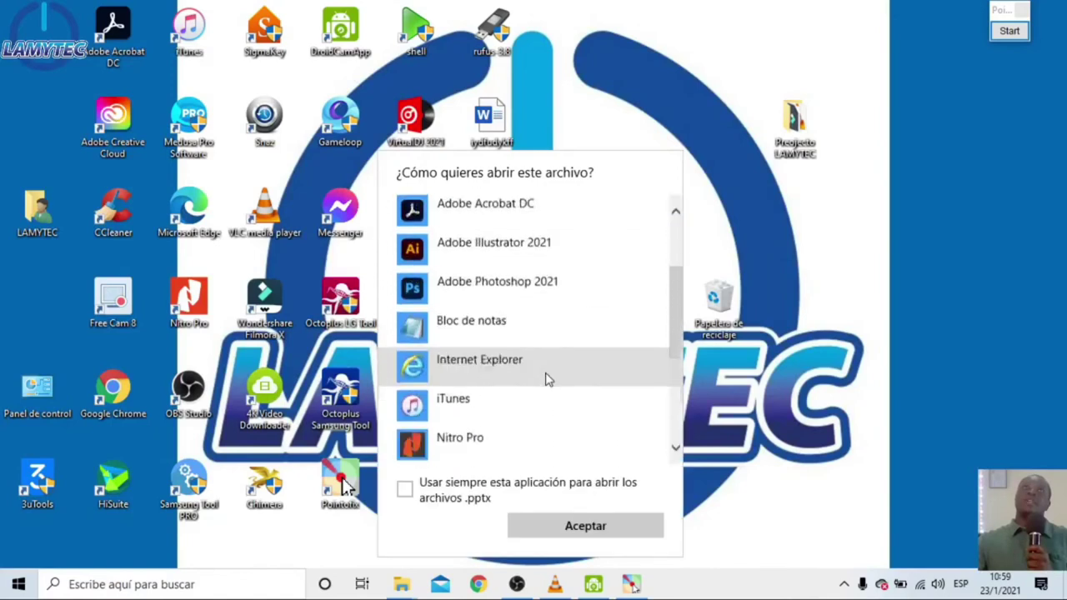
{"action": "left_click", "coordinate": [480, 421]}
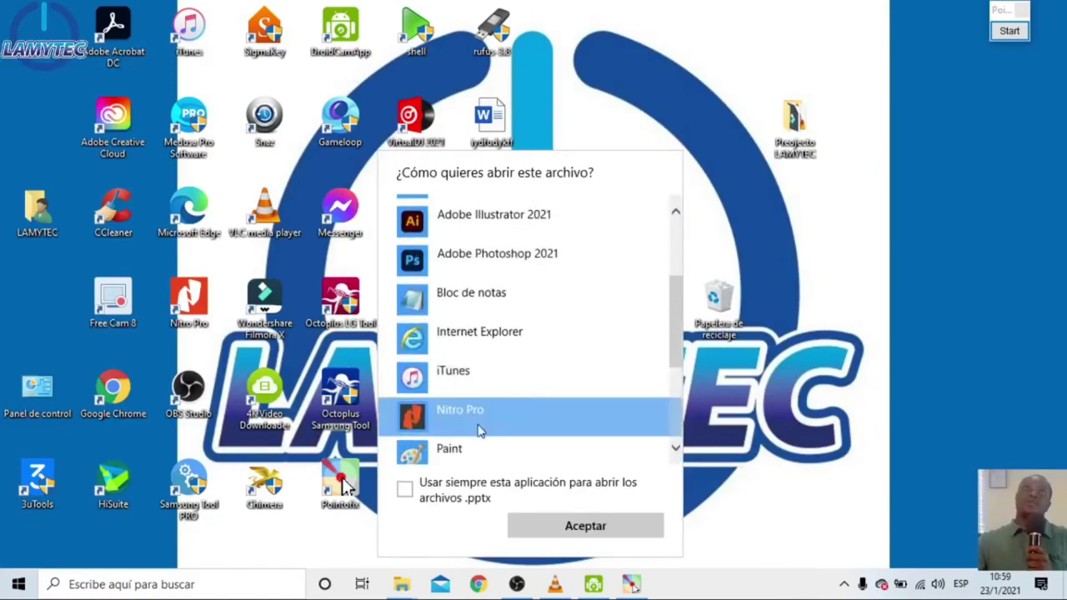
{"action": "left_click", "coordinate": [604, 531]}
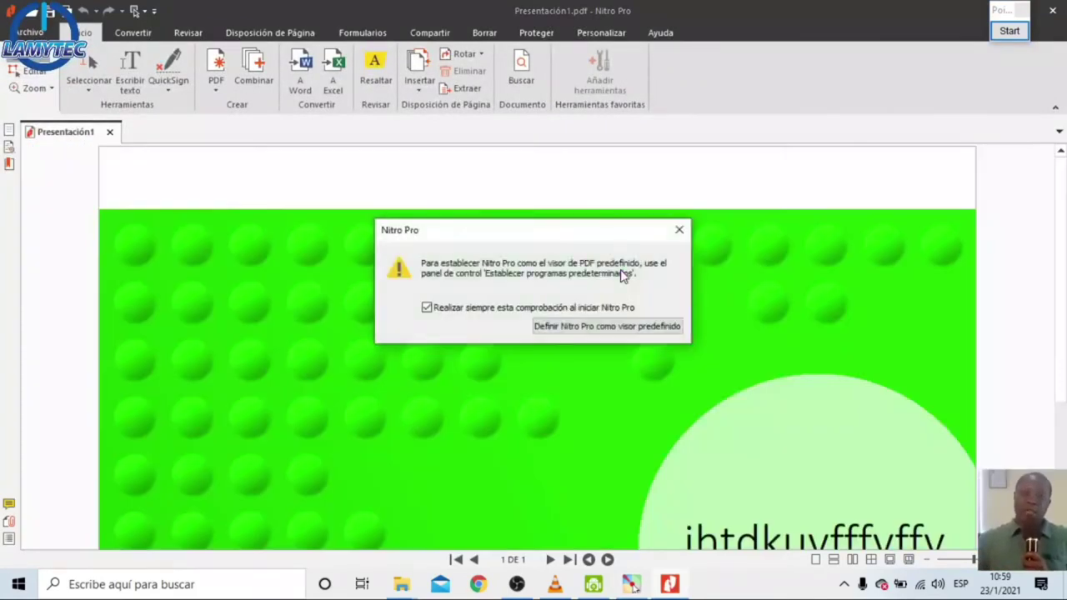
- Dismiss the default PDF viewer message and zoom out until the whole Presentación1 page fits in view
{"action": "left_click", "coordinate": [679, 230]}
{"action": "scroll", "coordinate": [709, 374], "scroll_direction": "down", "scroll_amount": 3}
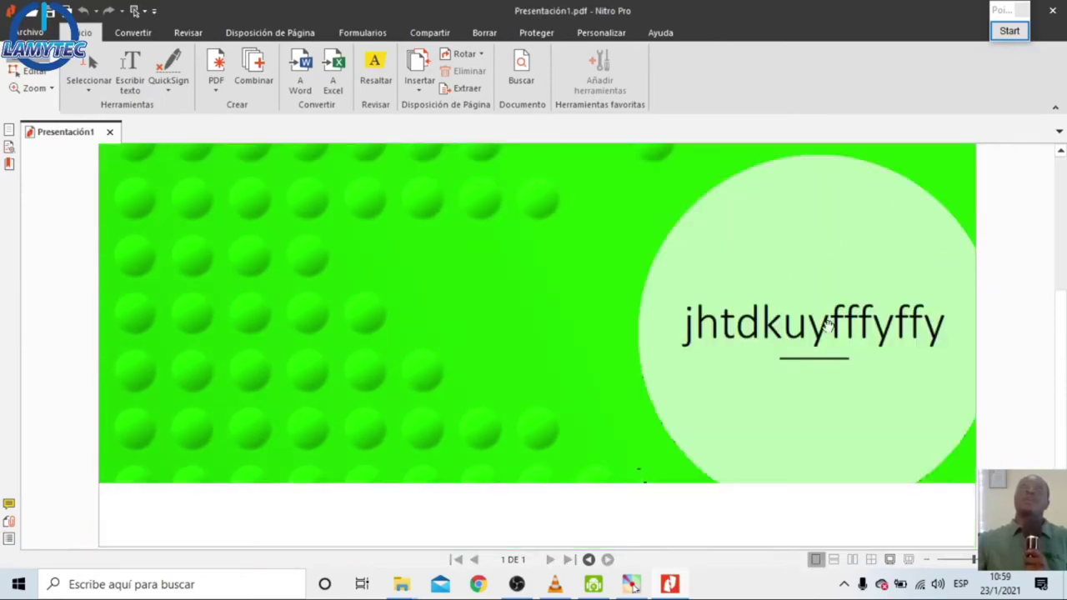
{"action": "left_click_drag", "start_coordinate": [972, 560], "coordinate": [950, 565]}
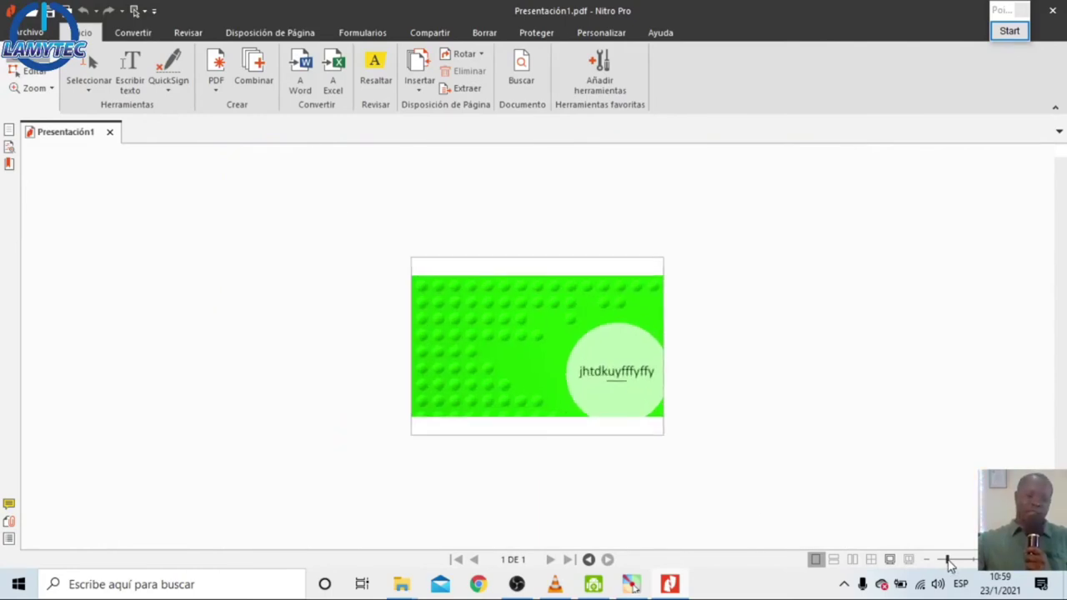
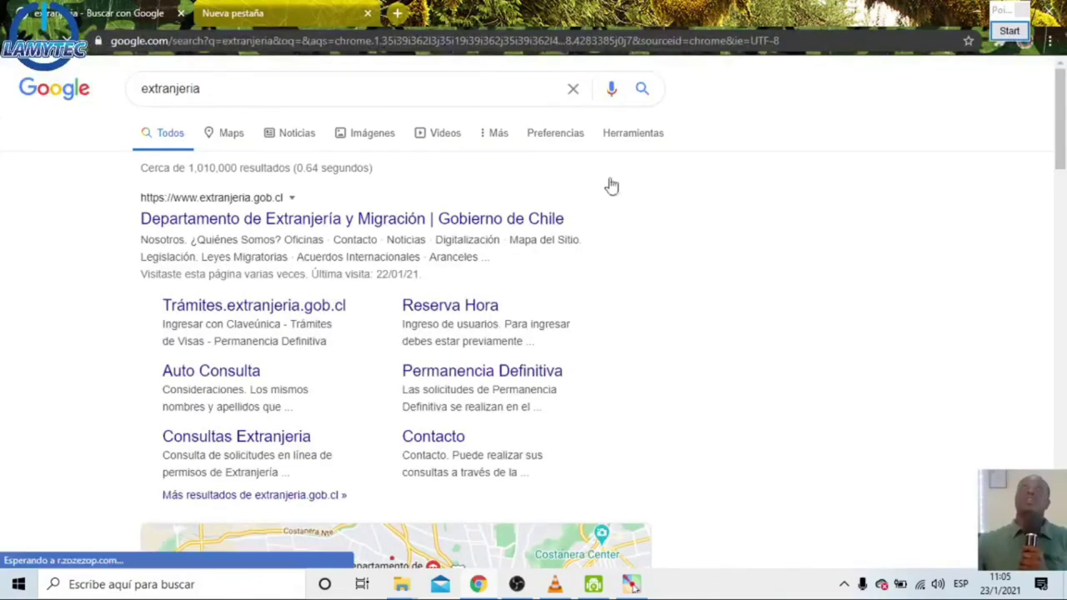
- Draw a black arrow on screen pointing at the Imágenes filter of the extranjeria results, and end the annotation
{"action": "scroll", "coordinate": [395, 195], "scroll_direction": "down", "scroll_amount": 3}
{"action": "scroll", "coordinate": [395, 195], "scroll_direction": "up", "scroll_amount": 4}
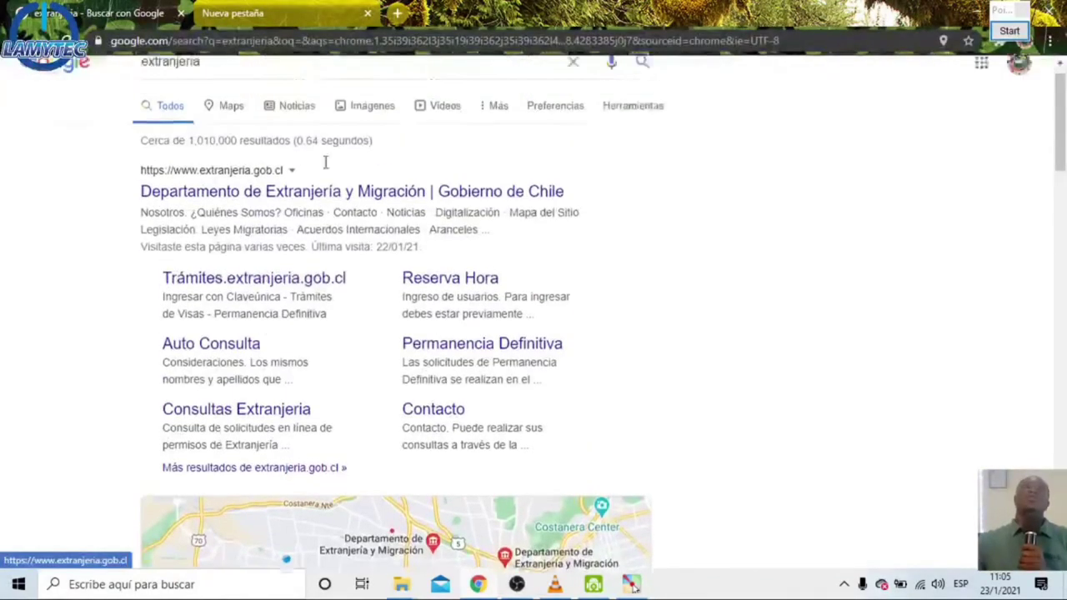
{"action": "left_click", "coordinate": [1009, 31]}
{"action": "mouse_move", "coordinate": [110, 310]}
{"action": "left_mouse_down"}
{"action": "mouse_move", "coordinate": [248, 147]}
{"action": "mouse_move", "coordinate": [360, 146]}
{"action": "left_mouse_up"}
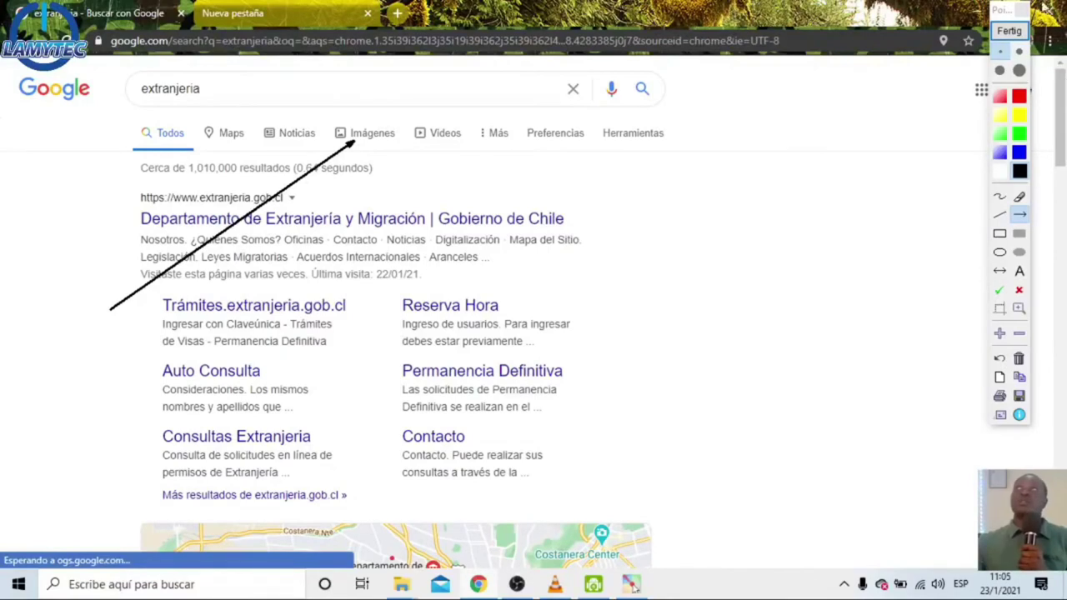
{"action": "left_click", "coordinate": [1009, 30]}
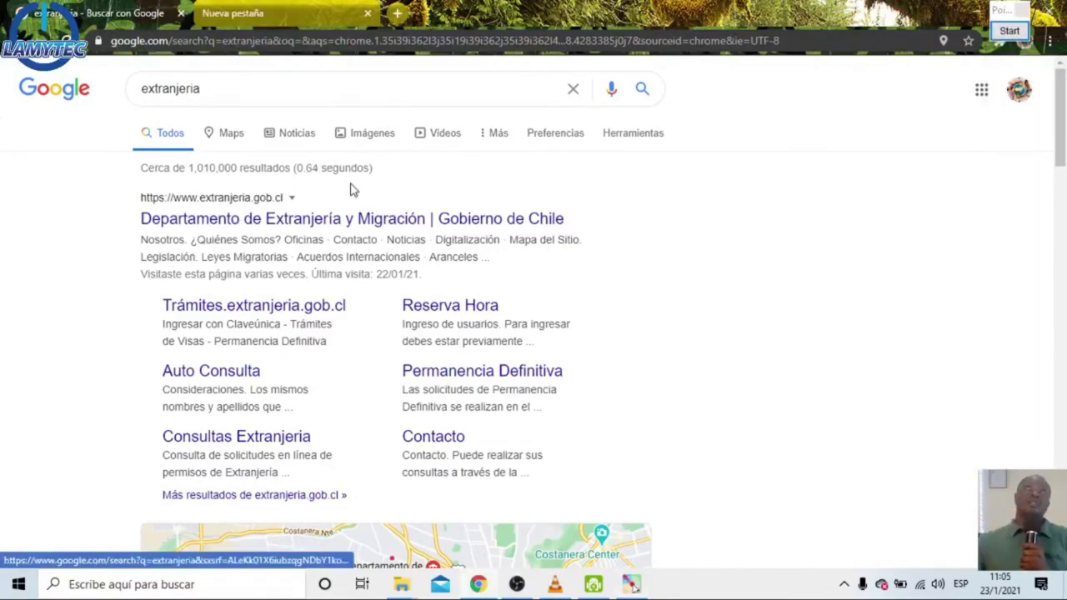
- Show the image results for extranjeria and look through them
{"action": "left_click", "coordinate": [371, 135]}
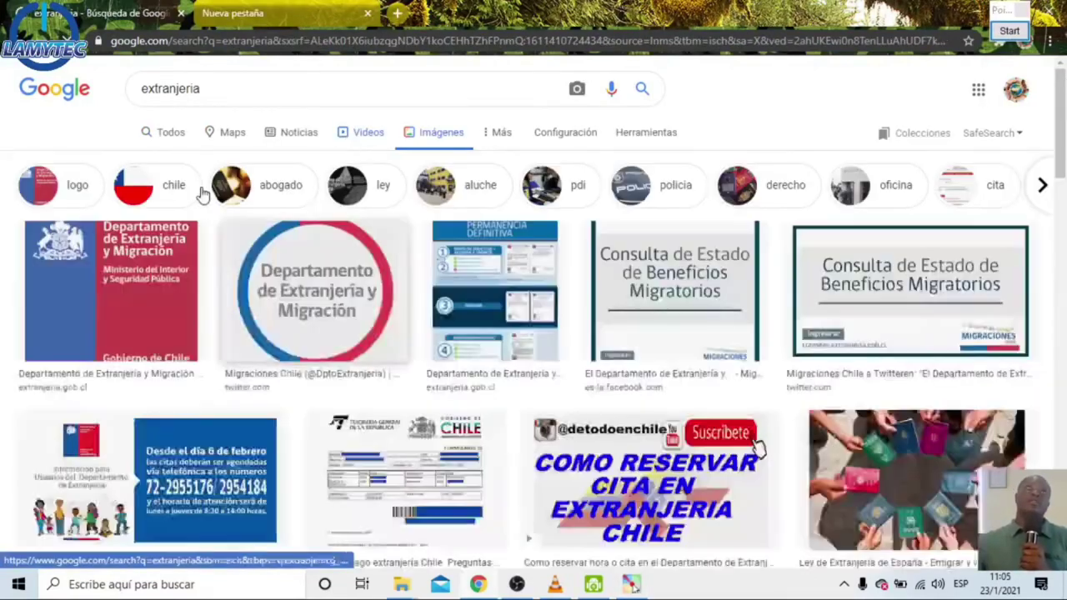
{"action": "scroll", "coordinate": [181, 194], "scroll_direction": "down", "scroll_amount": 3}
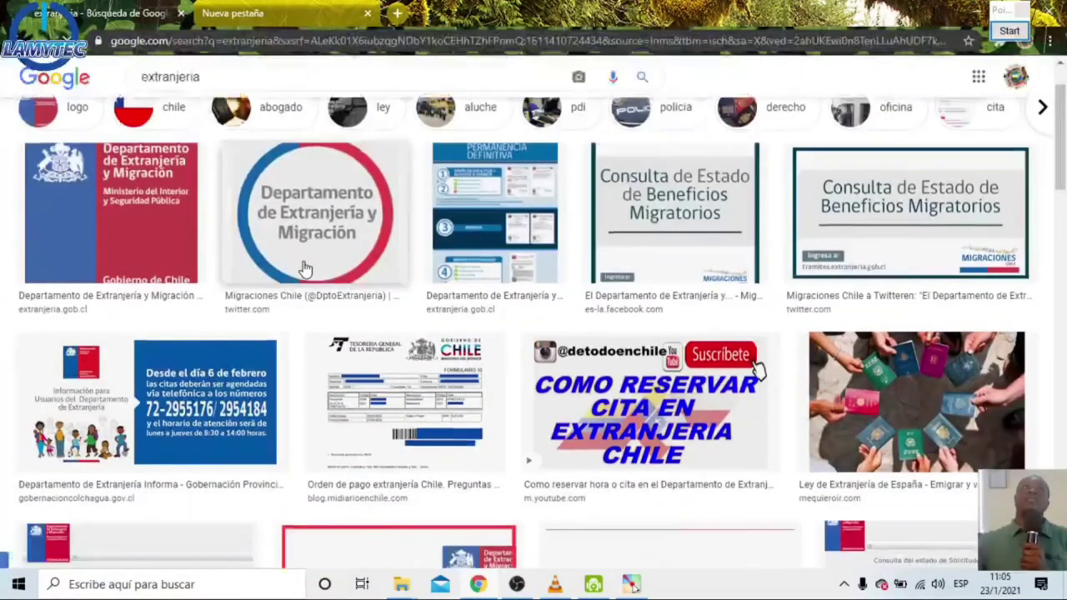
{"action": "scroll", "coordinate": [264, 387], "scroll_direction": "down", "scroll_amount": 5}
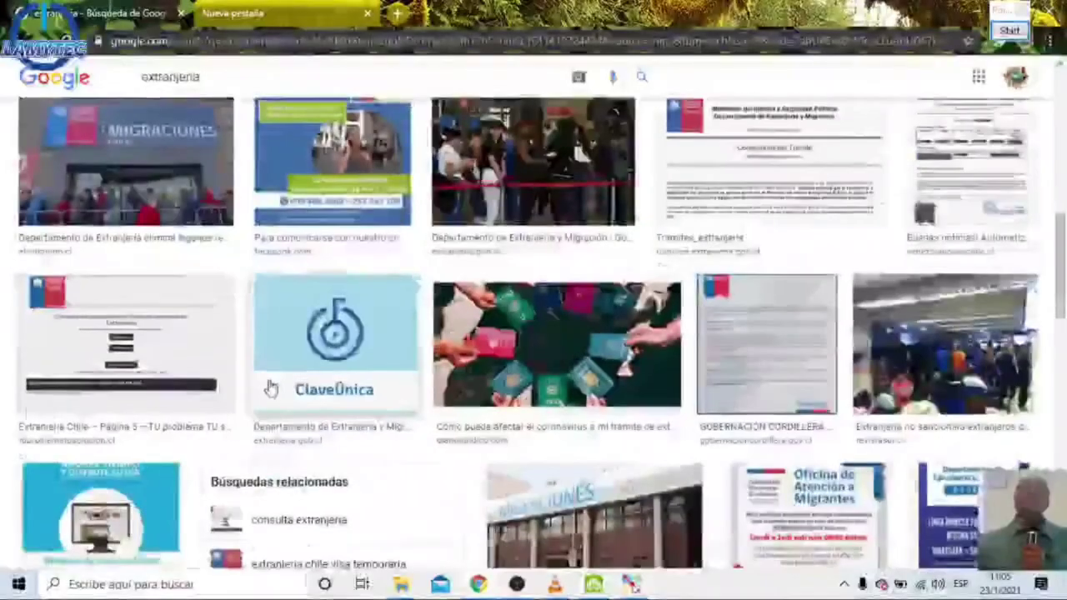
{"action": "scroll", "coordinate": [267, 388], "scroll_direction": "up", "scroll_amount": 9}
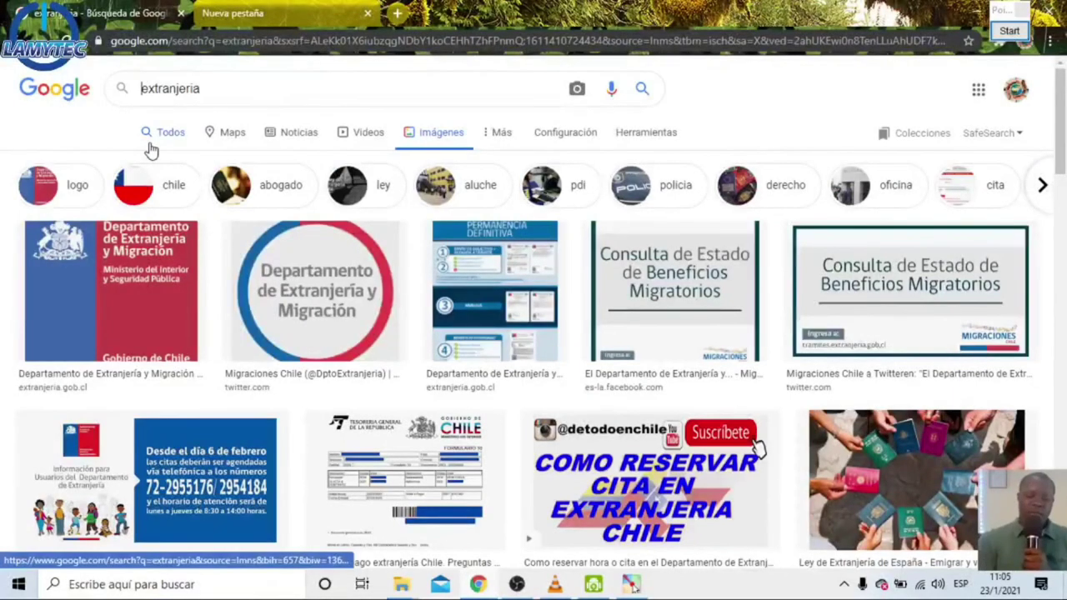
- Search the images for "logo extranjeria" and look through the results
{"action": "type", "text": "logo"}
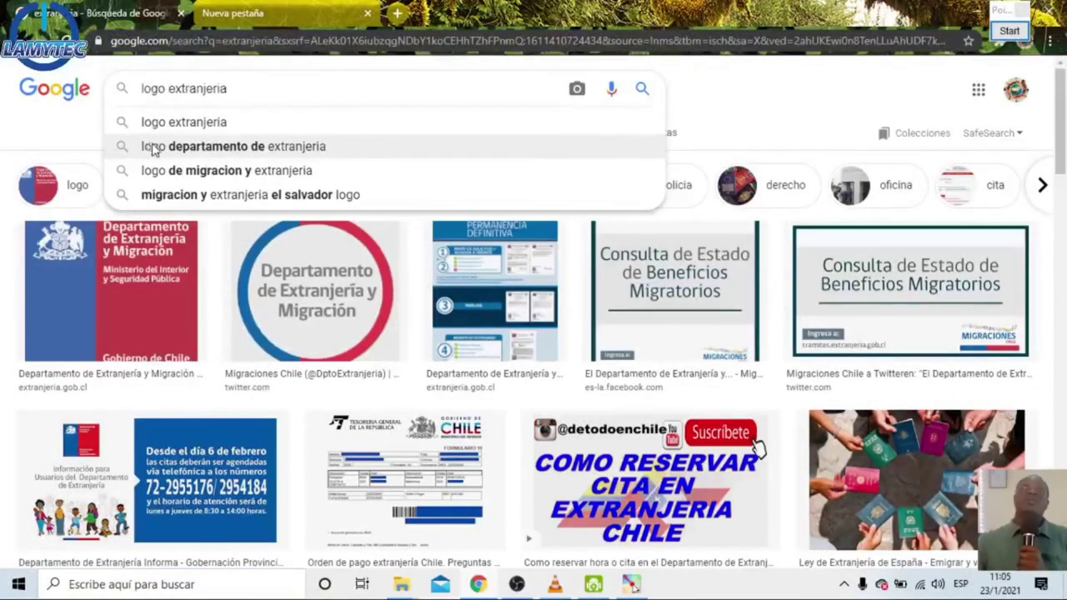
{"action": "left_click", "coordinate": [210, 121]}
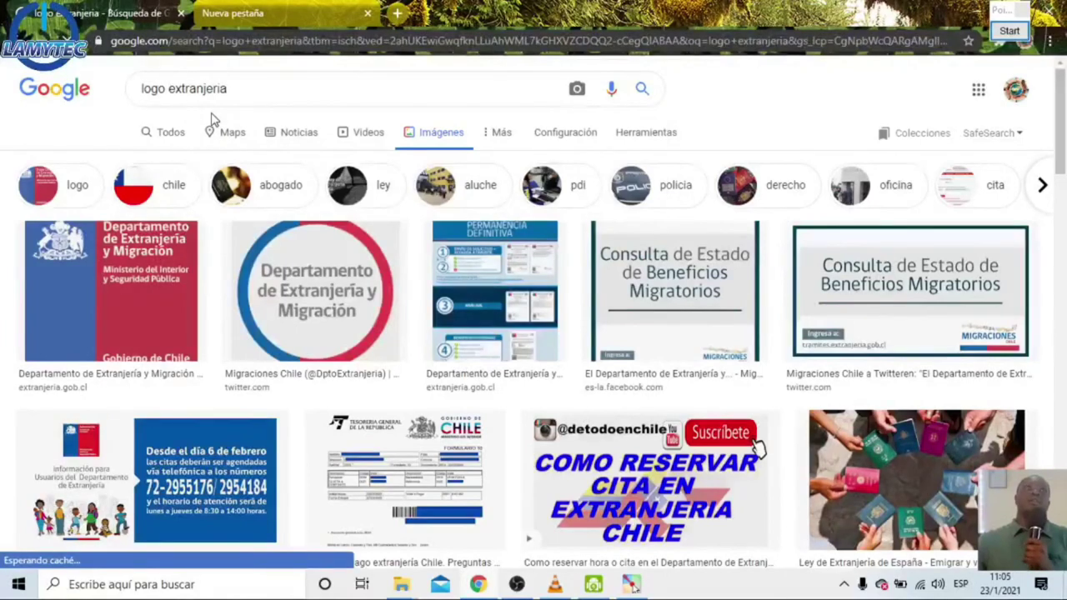
{"action": "scroll", "coordinate": [625, 170], "scroll_direction": "down", "scroll_amount": 3}
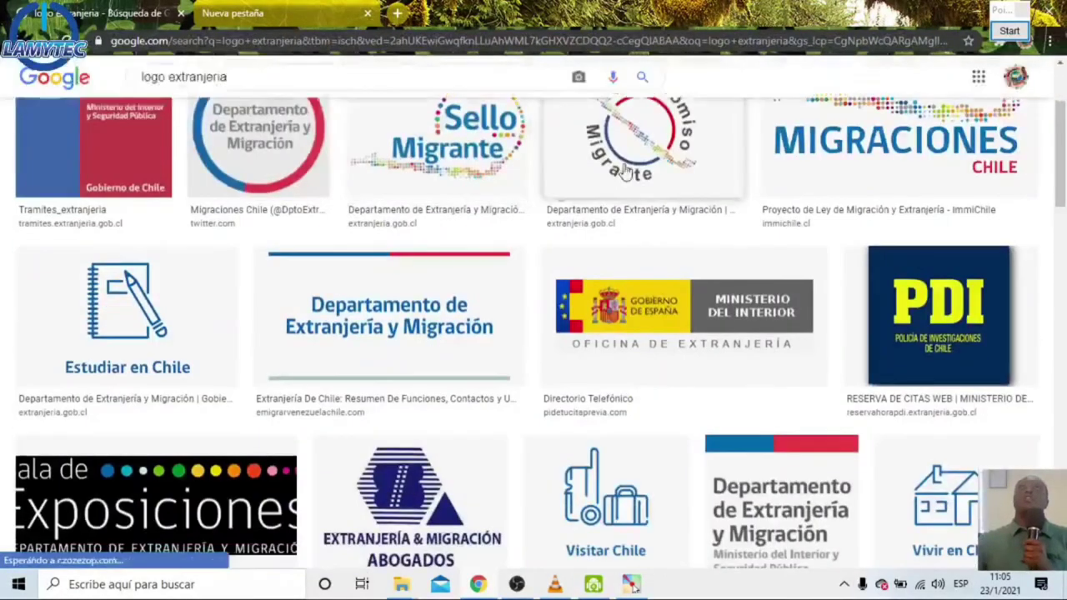
{"action": "scroll", "coordinate": [625, 170], "scroll_direction": "down", "scroll_amount": 8}
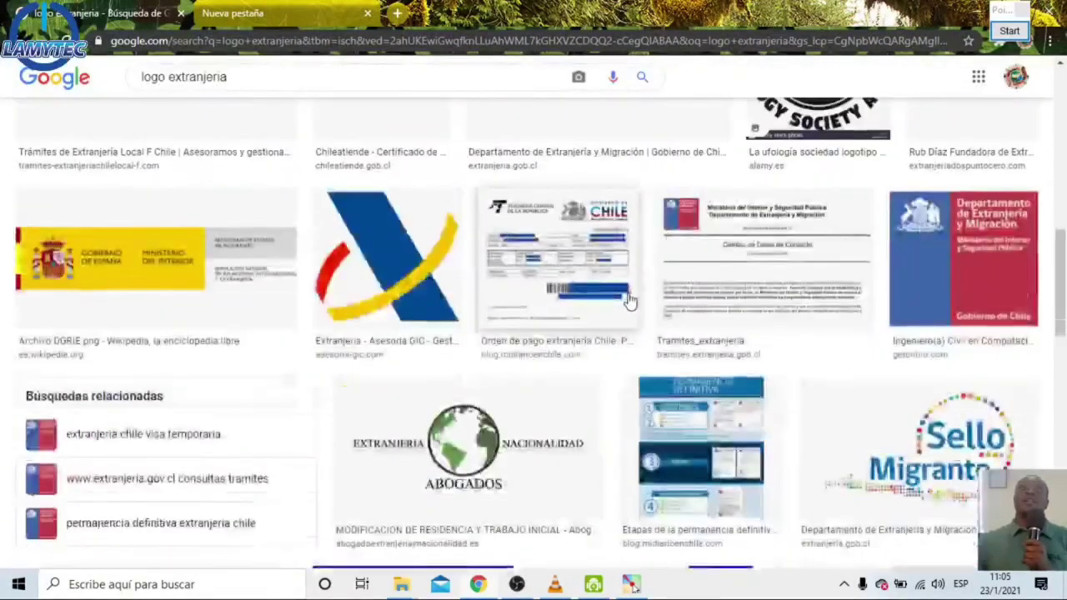
{"action": "scroll", "coordinate": [630, 301], "scroll_direction": "up", "scroll_amount": 10}
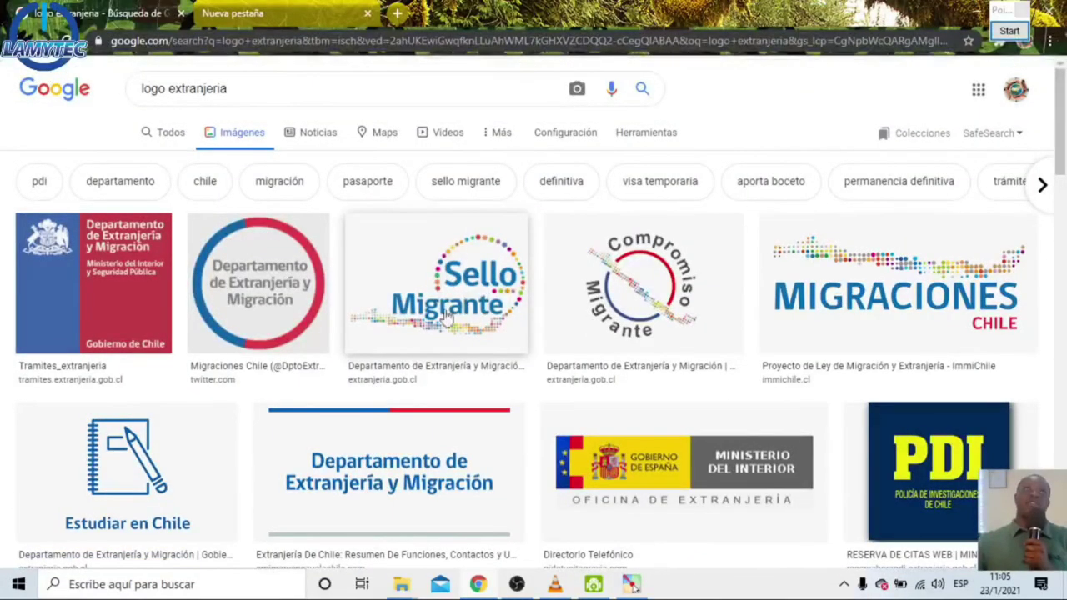
- Preview the Sello Migrante logo from the results, and visit its source page before closing that page's tab
{"action": "left_click", "coordinate": [458, 291]}
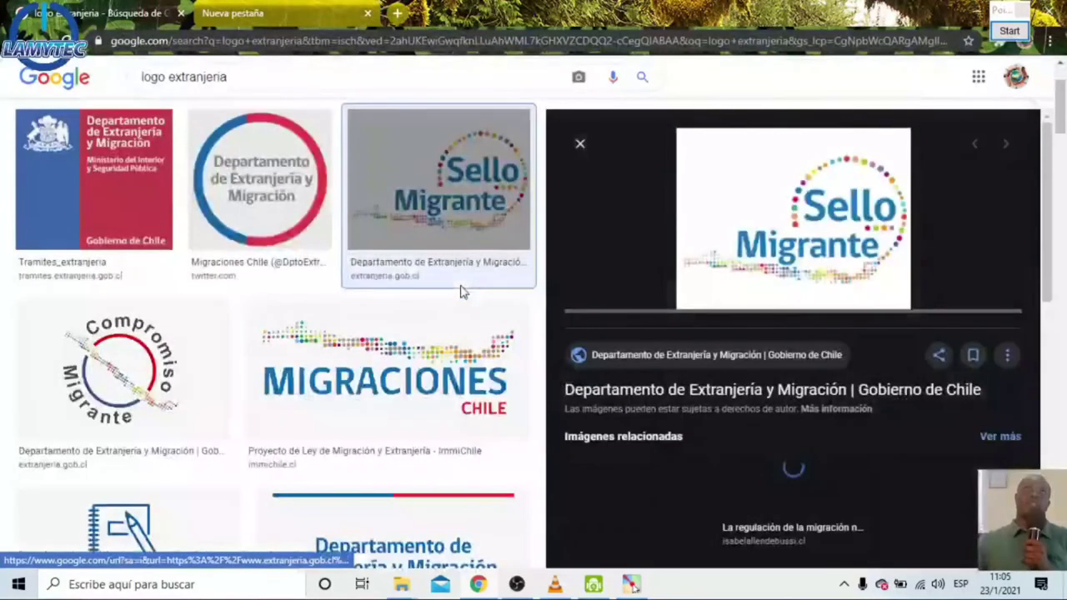
{"action": "scroll", "coordinate": [759, 247], "scroll_direction": "down", "scroll_amount": 1}
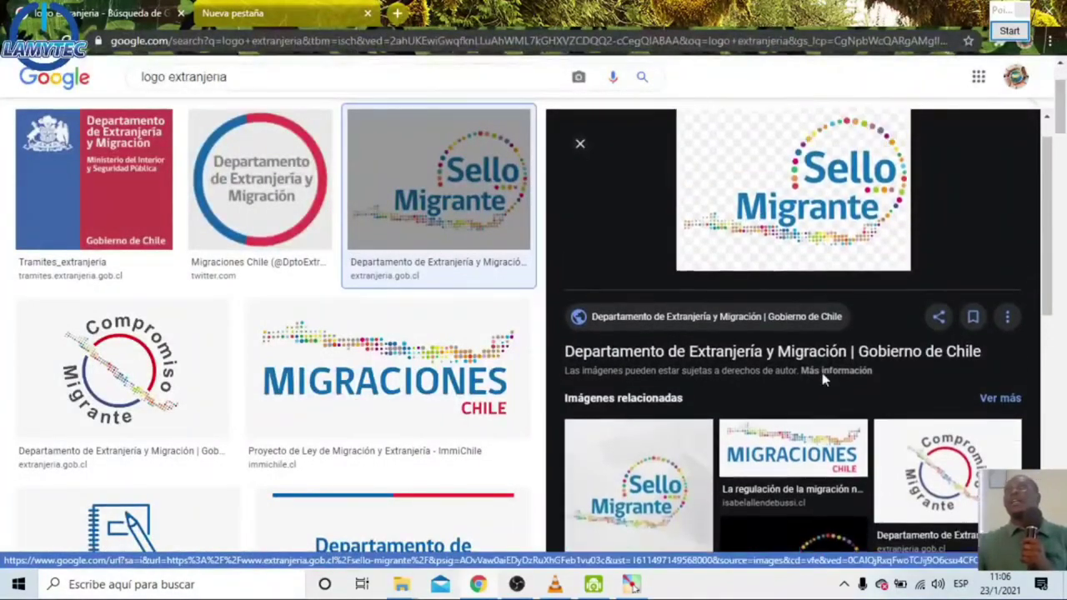
{"action": "left_click", "coordinate": [802, 246]}
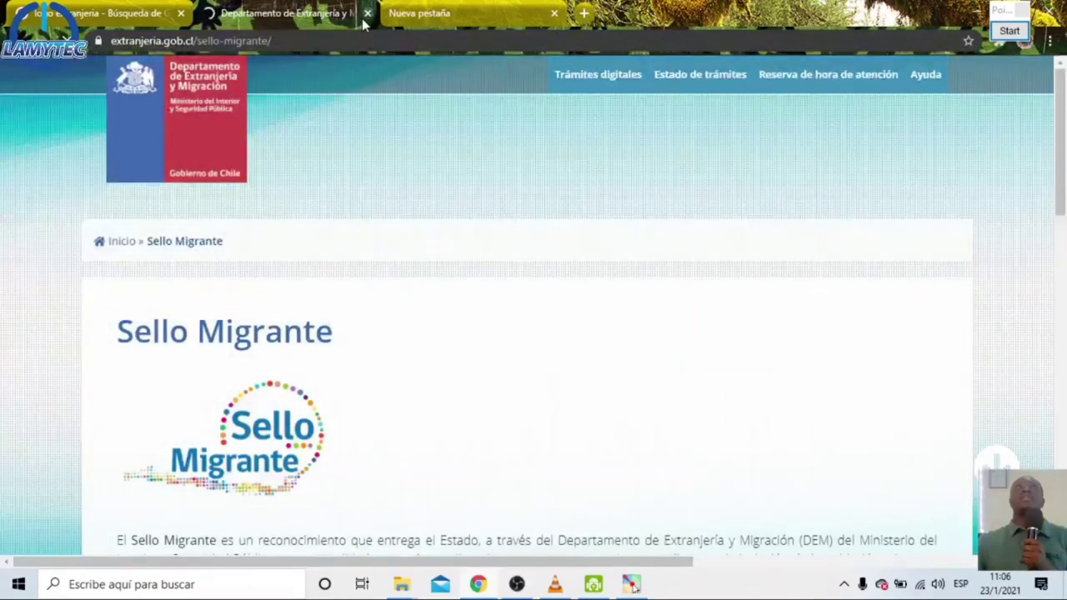
{"action": "left_click", "coordinate": [367, 15]}
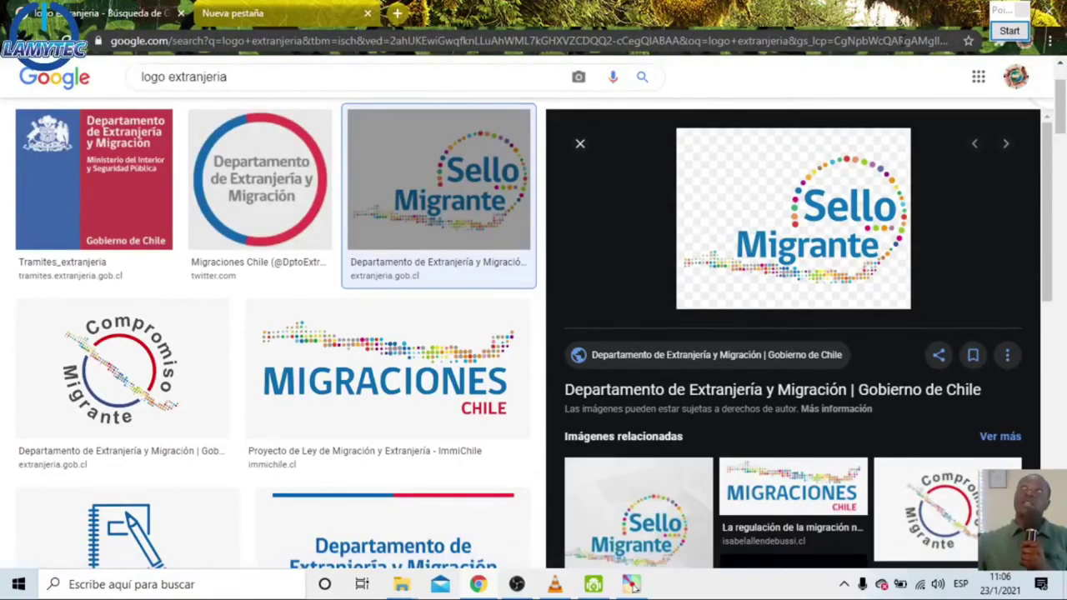
- Examine the options available for the DOKIMAN LAMYTEC folder on the desktop, and return to Chrome
{"action": "left_click", "coordinate": [960, 15]}
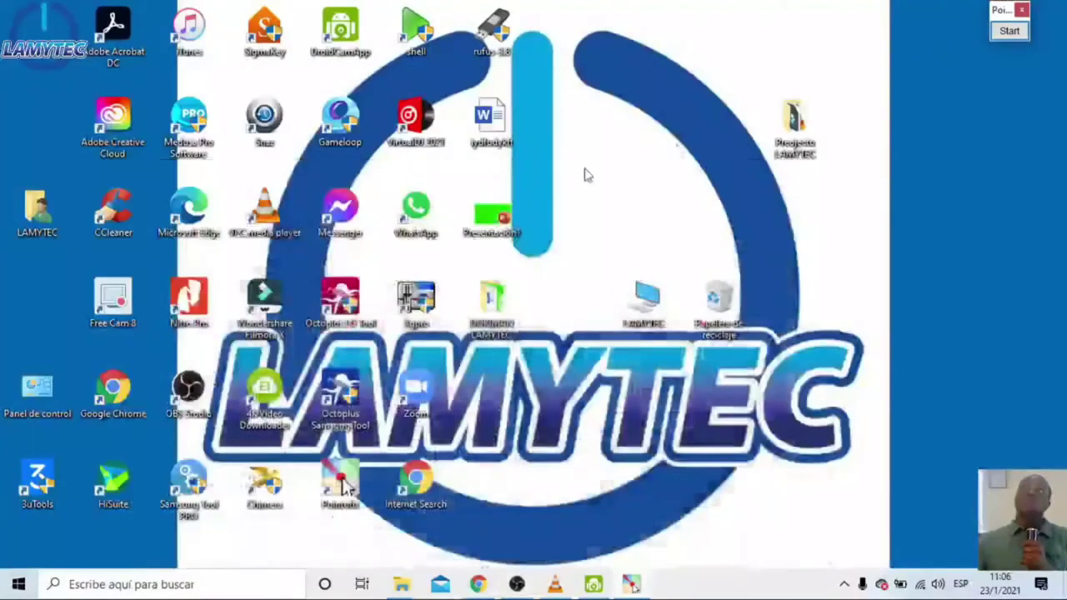
{"action": "right_click", "coordinate": [471, 309]}
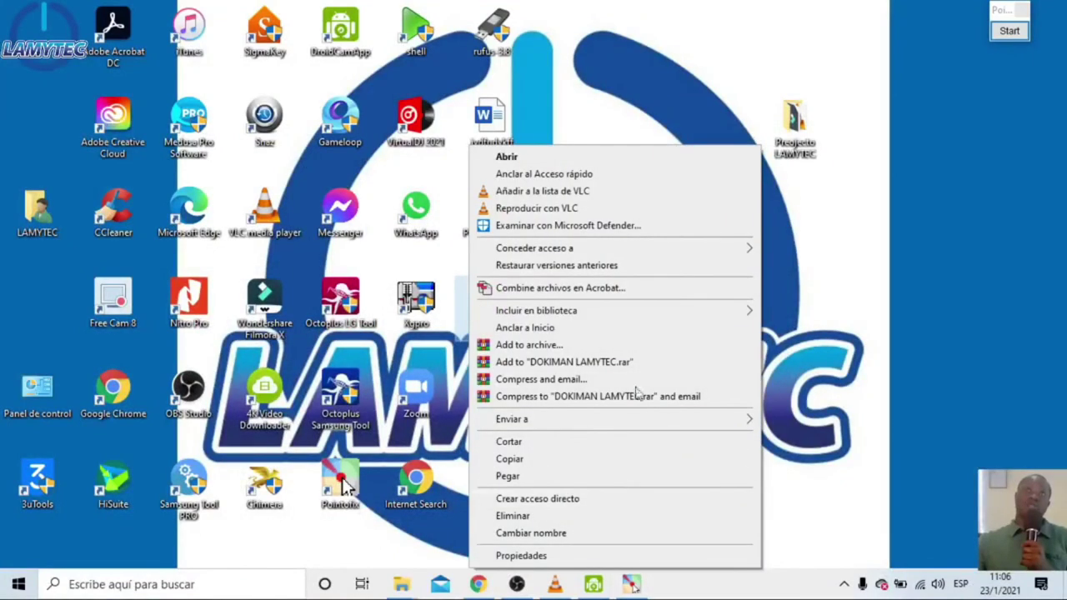
{"action": "left_click", "coordinate": [830, 469]}
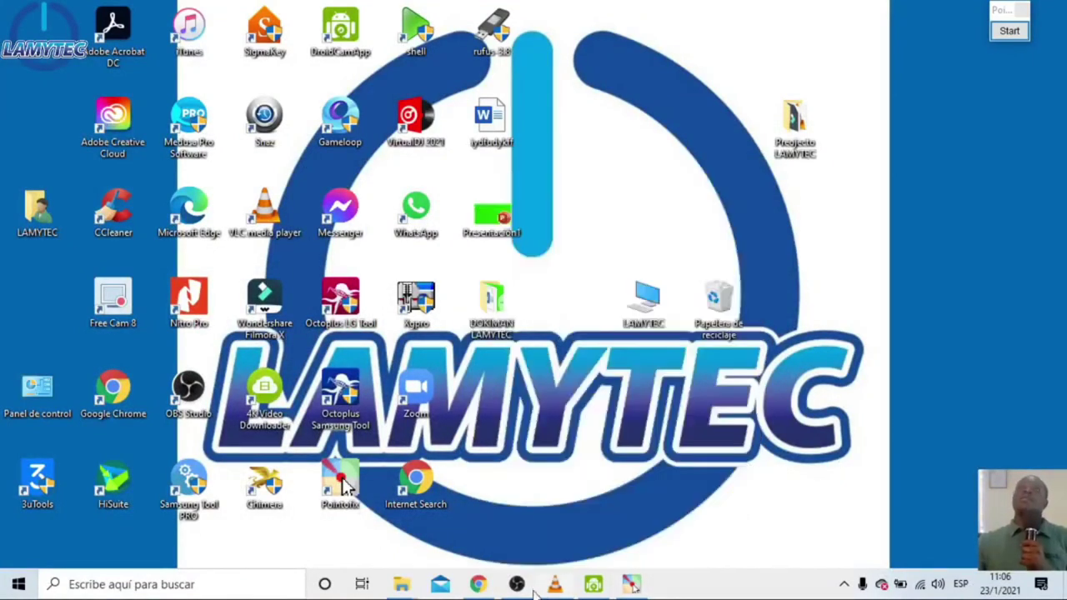
{"action": "left_click", "coordinate": [481, 585]}
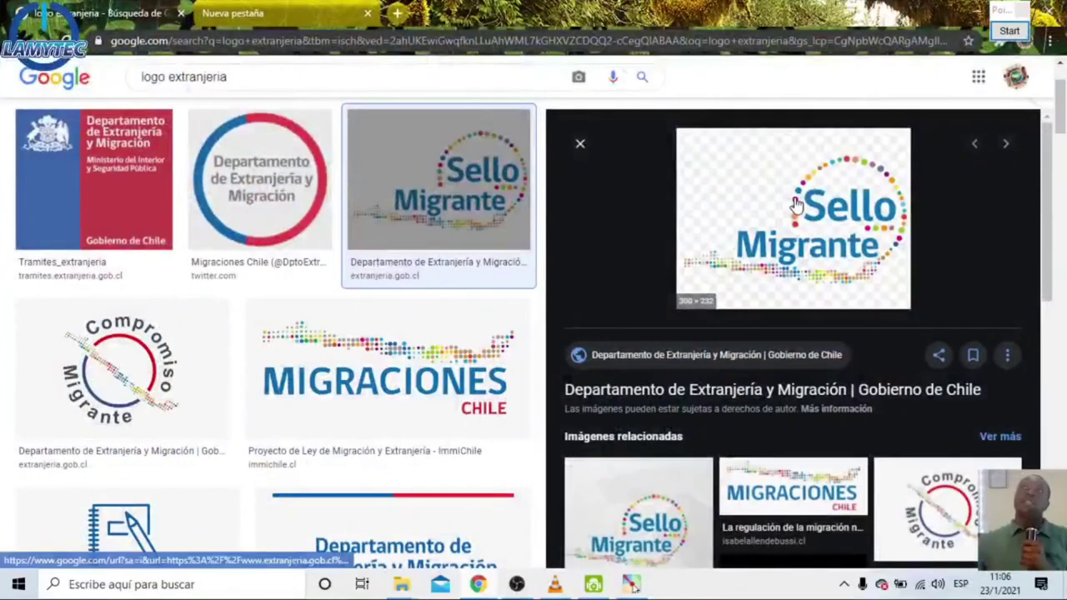
- Start saving the previewed Sello Migrante logo as an image file, and reposition the save dialog over the search results
{"action": "right_click", "coordinate": [760, 190]}
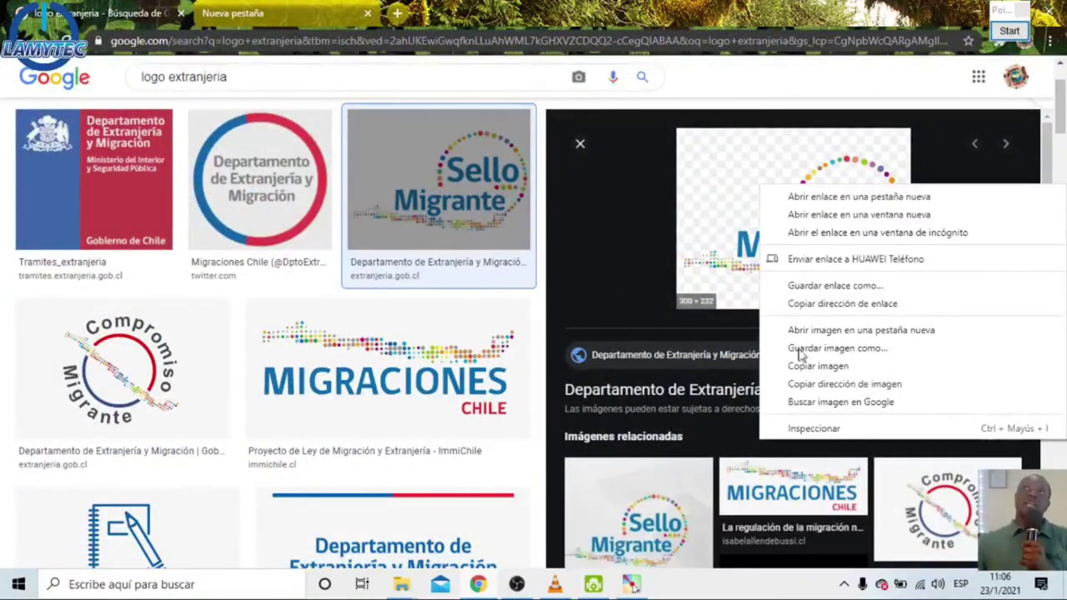
{"action": "left_click", "coordinate": [956, 19]}
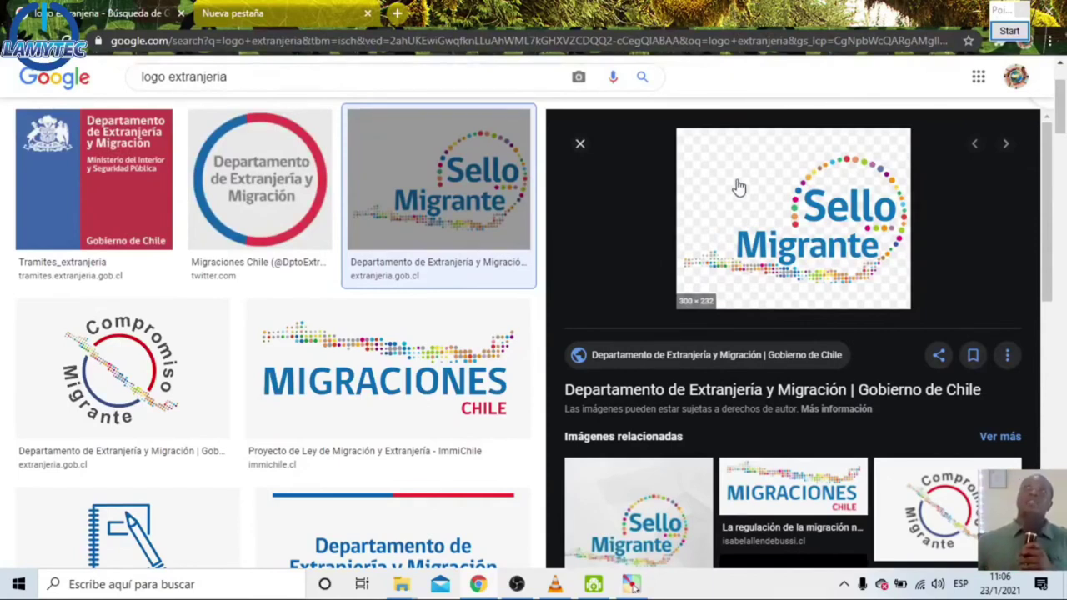
{"action": "right_click", "coordinate": [713, 173]}
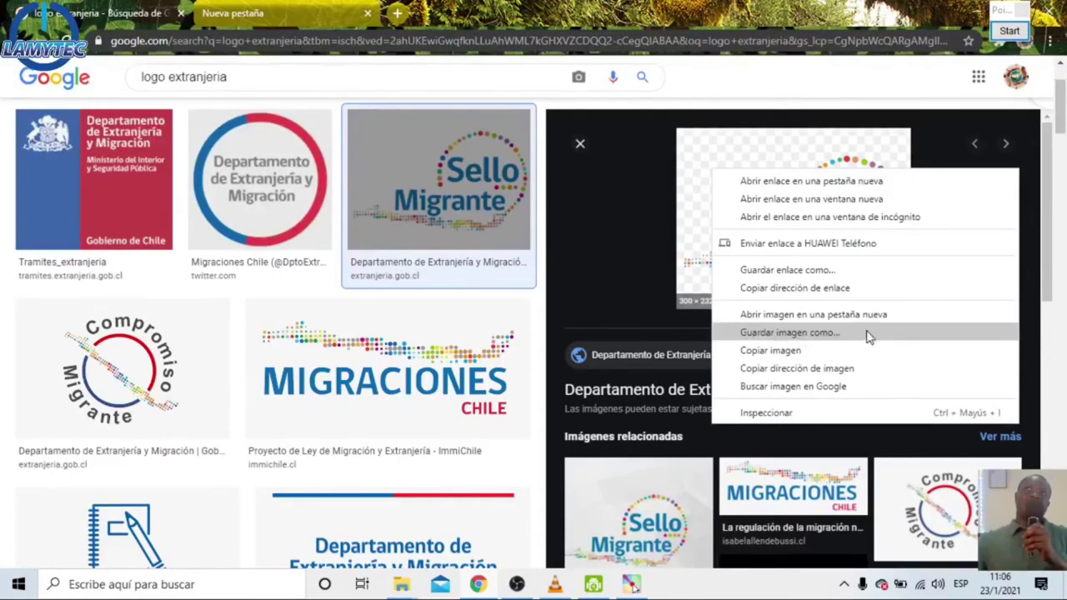
{"action": "left_click", "coordinate": [796, 331]}
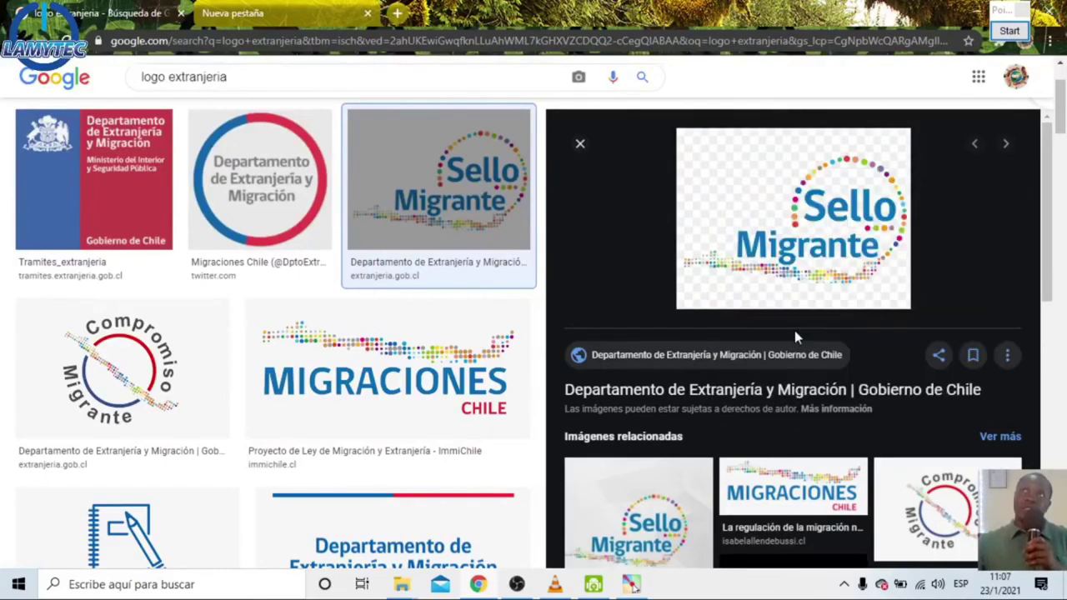
{"action": "left_click_drag", "start_coordinate": [485, 98], "coordinate": [485, 160]}
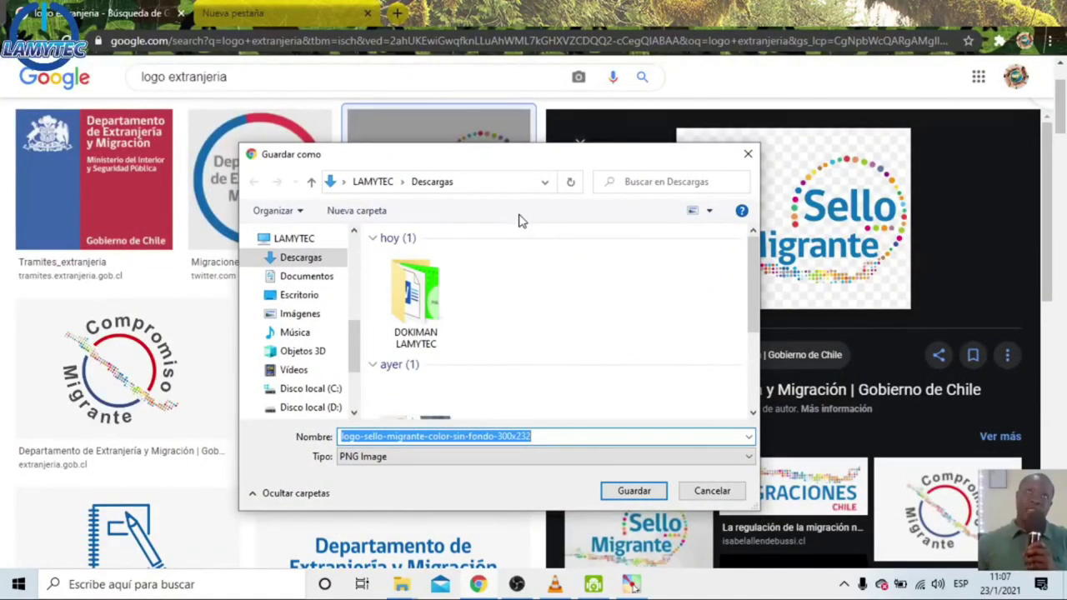
- Select the DOKIMAN LAMYTEC folder in Descargas and point it out with a drawn arrow, ending with the annotation cleared
{"action": "left_click", "coordinate": [429, 298]}
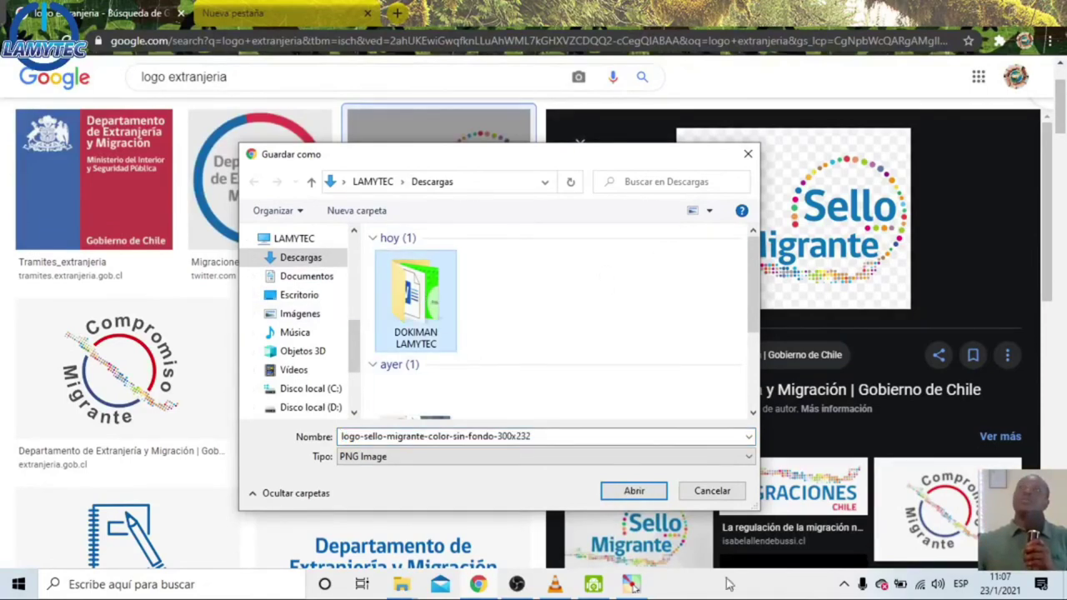
{"action": "left_click", "coordinate": [640, 587]}
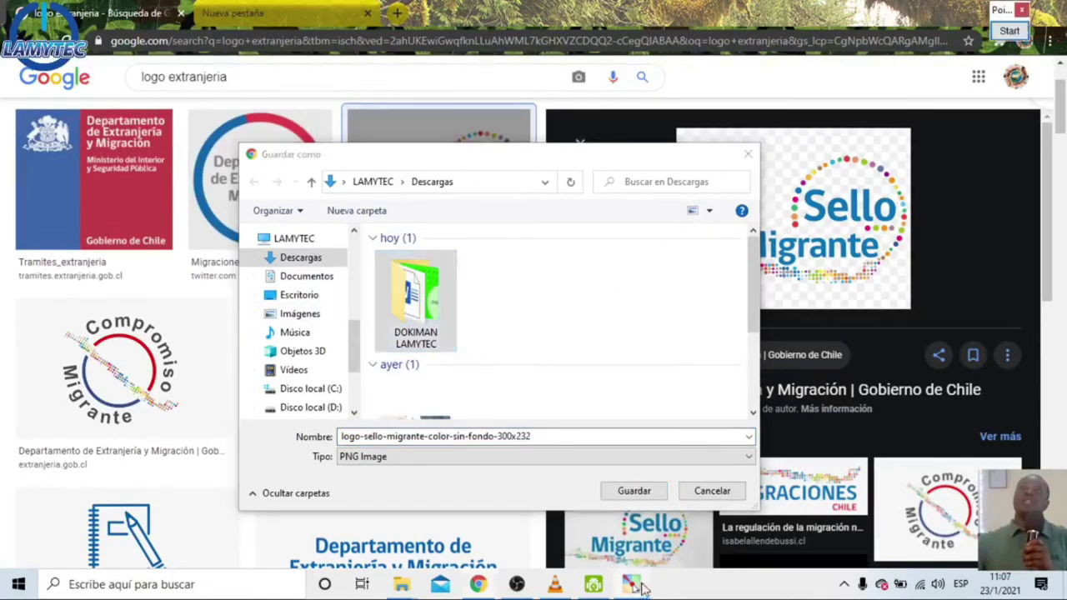
{"action": "left_click", "coordinate": [1009, 31]}
{"action": "left_click_drag", "start_coordinate": [659, 288], "coordinate": [447, 295]}
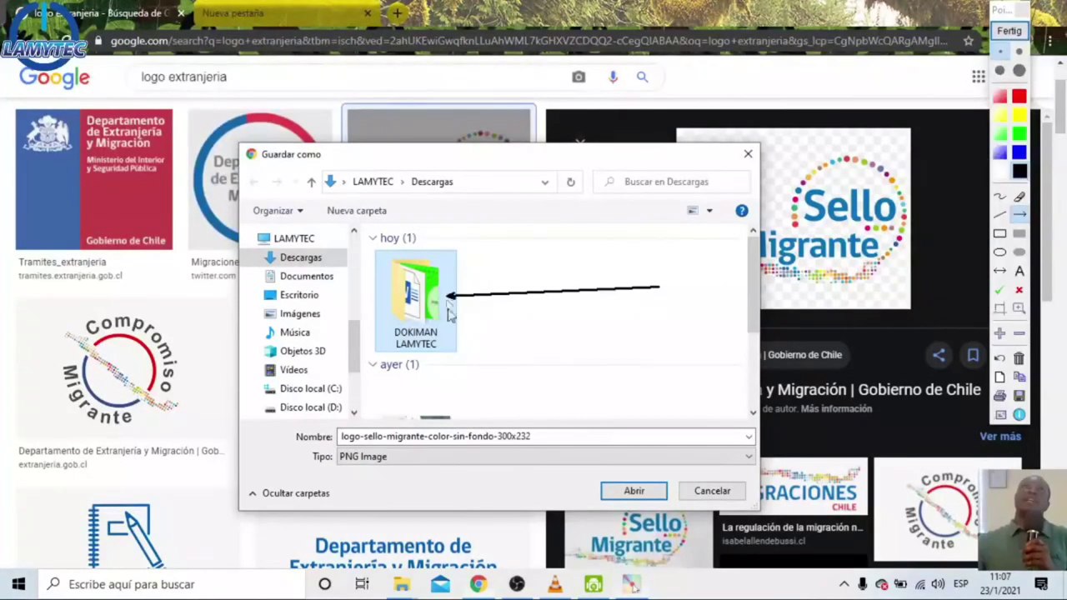
{"action": "left_click", "coordinate": [1009, 31]}
- Switch the save location to Vídeos and look through the other available drives and locations
{"action": "left_click", "coordinate": [293, 369]}
{"action": "scroll", "coordinate": [308, 409], "scroll_direction": "down", "scroll_amount": 2}
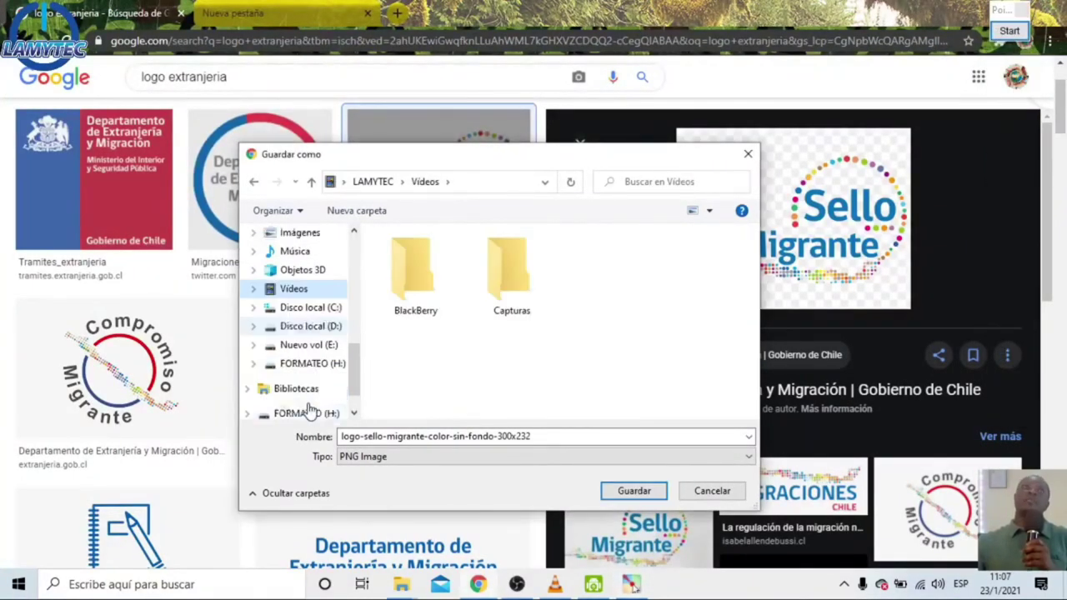
{"action": "scroll", "coordinate": [308, 409], "scroll_direction": "down", "scroll_amount": 1}
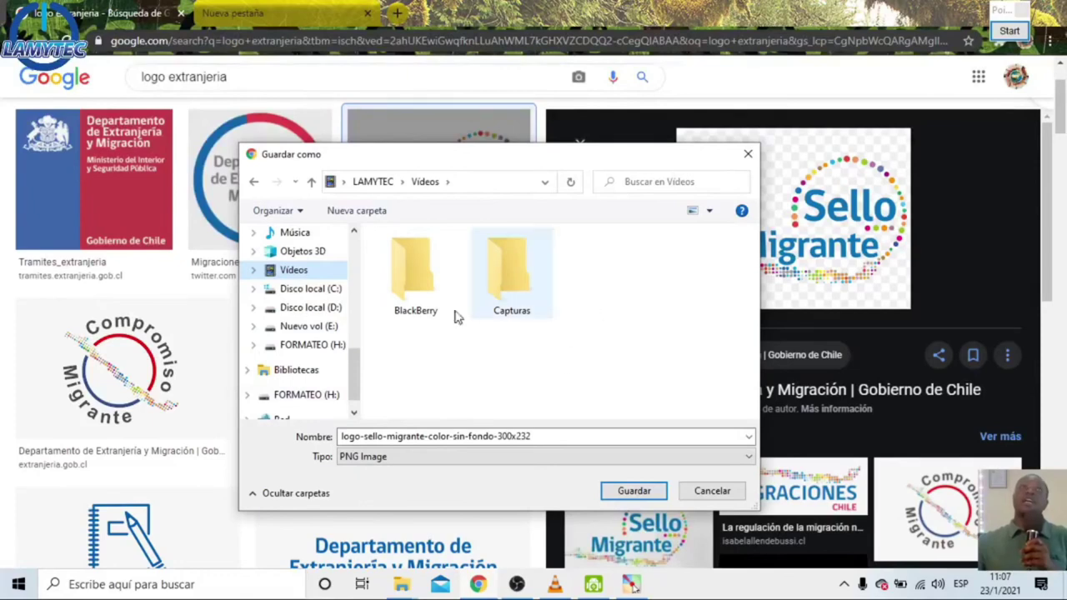
{"action": "scroll", "coordinate": [359, 292], "scroll_direction": "up", "scroll_amount": 1}
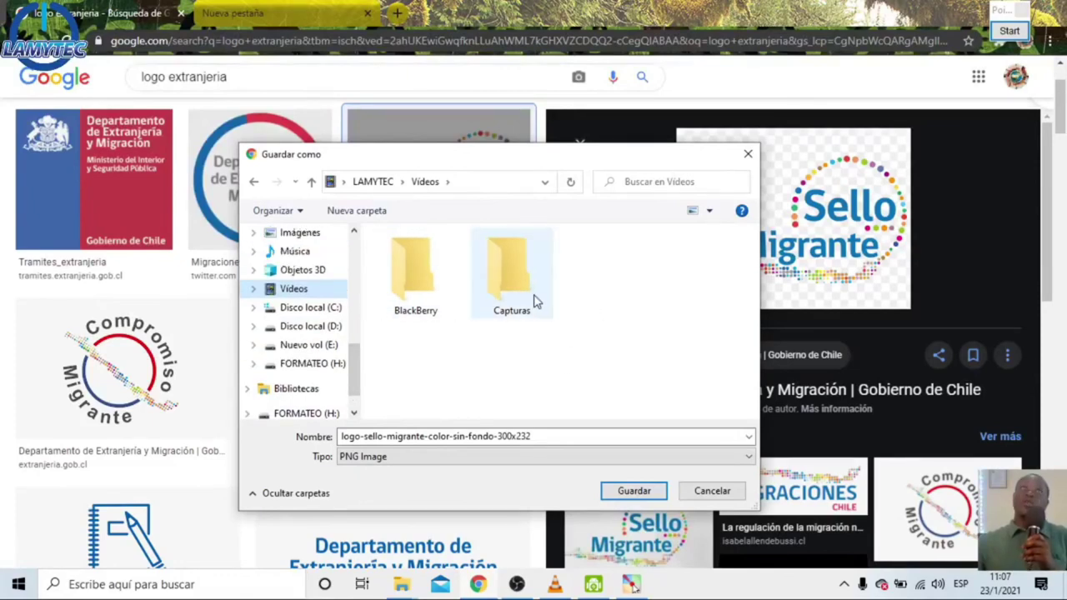
{"action": "scroll", "coordinate": [333, 325], "scroll_direction": "down", "scroll_amount": 2}
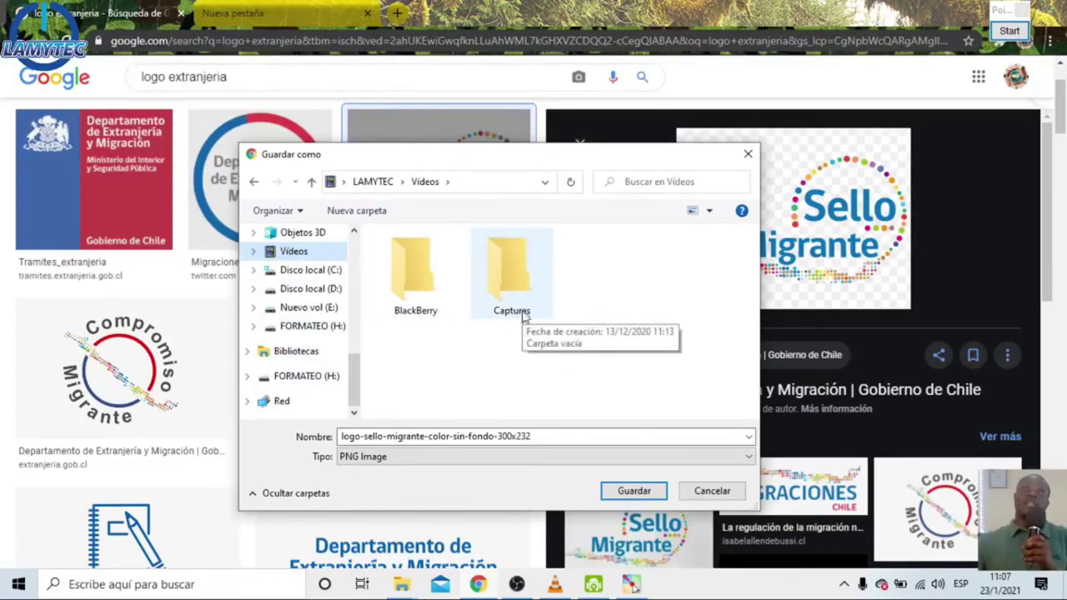
- Draw arrows pointing to the file name and file type fields of the save dialog, and clear them
{"action": "left_click", "coordinate": [1009, 31]}
{"action": "left_click_drag", "start_coordinate": [248, 472], "coordinate": [296, 448]}
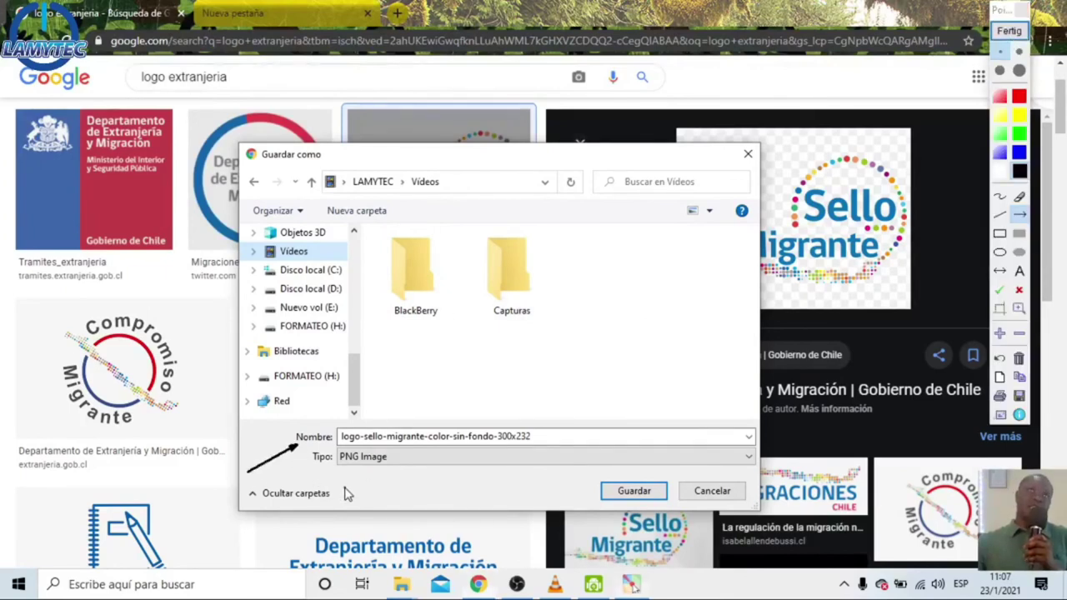
{"action": "left_click_drag", "start_coordinate": [276, 498], "coordinate": [311, 464]}
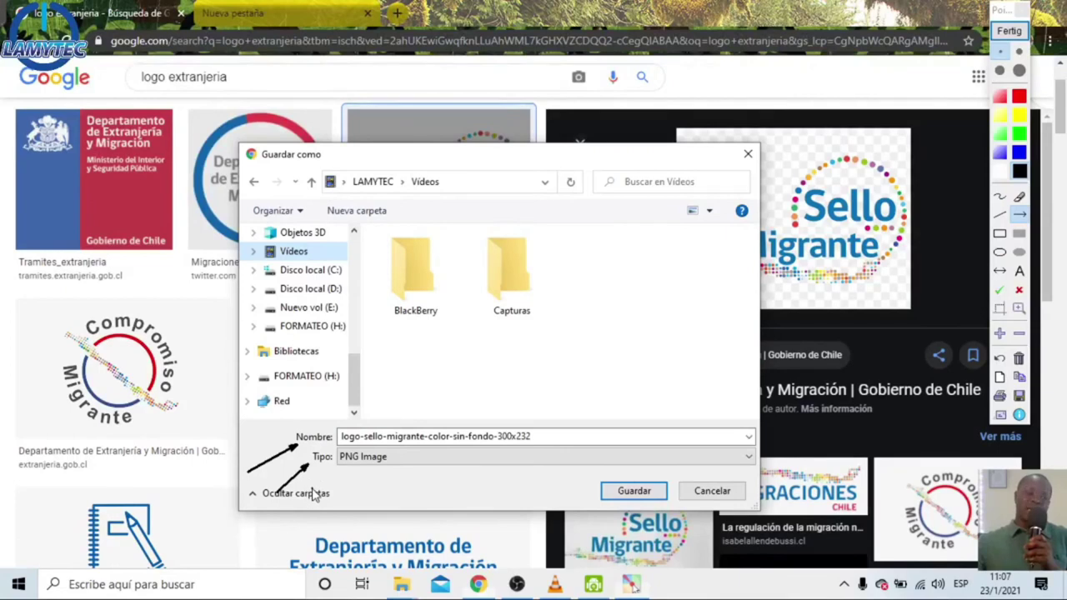
{"action": "left_click", "coordinate": [1009, 31]}
- Replace the suggested file name with "logo extranjeria"
{"action": "left_click", "coordinate": [495, 474]}
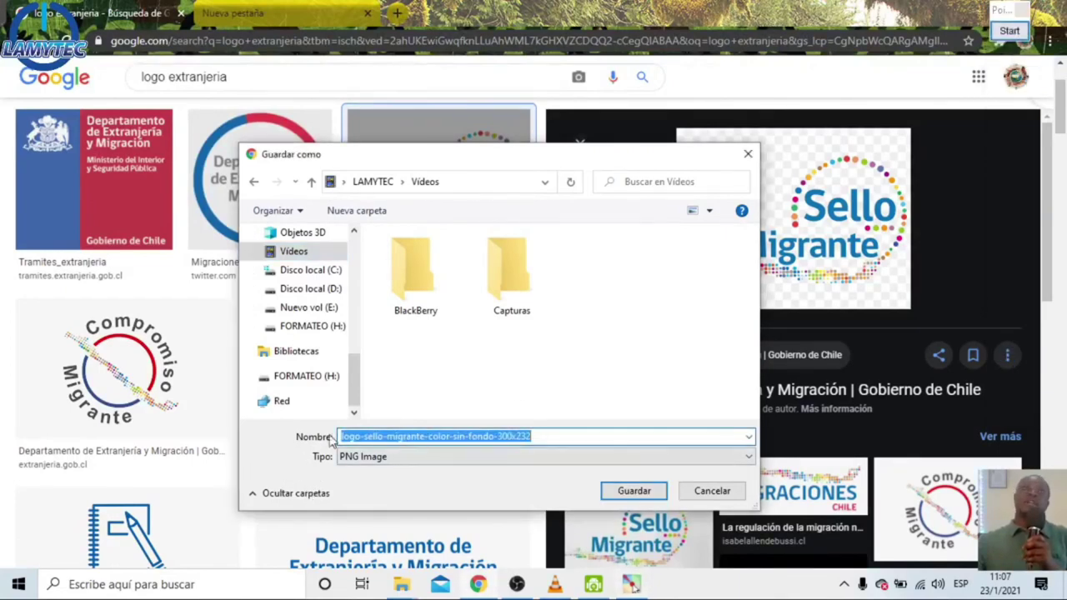
{"action": "key", "text": "BackSpace"}
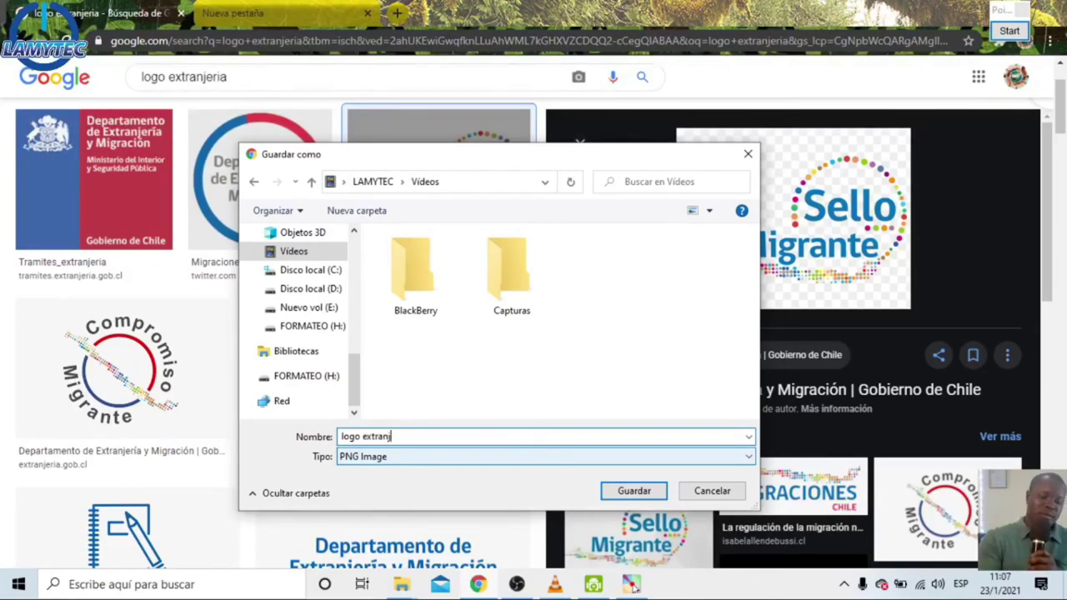
{"action": "type", "text": "logo extranjeria"}
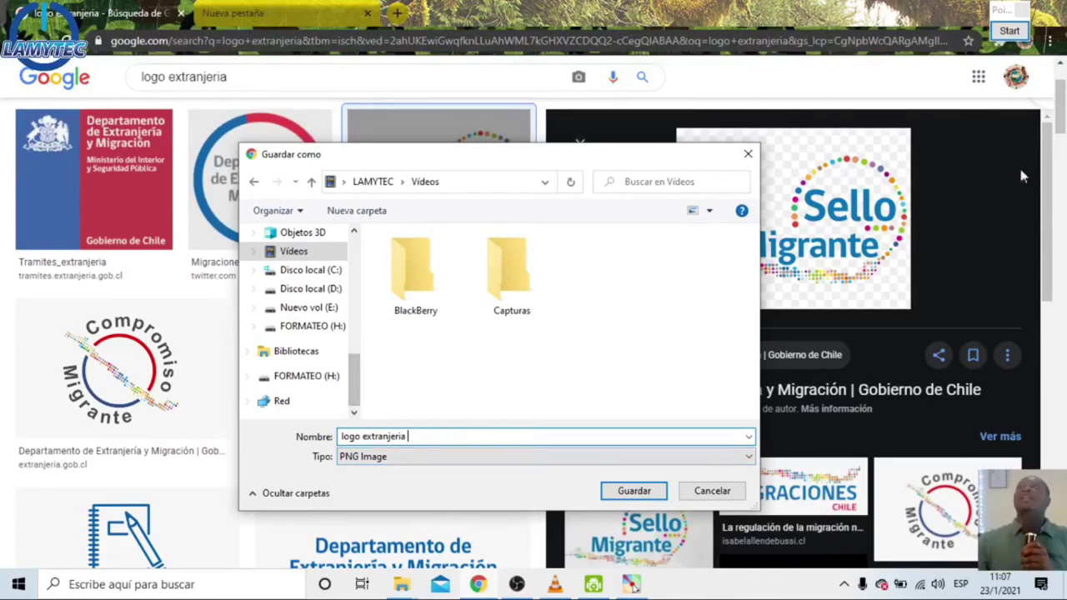
- Outline the list of save locations with drawn arrows, and clear the annotation
{"action": "left_click", "coordinate": [1010, 31]}
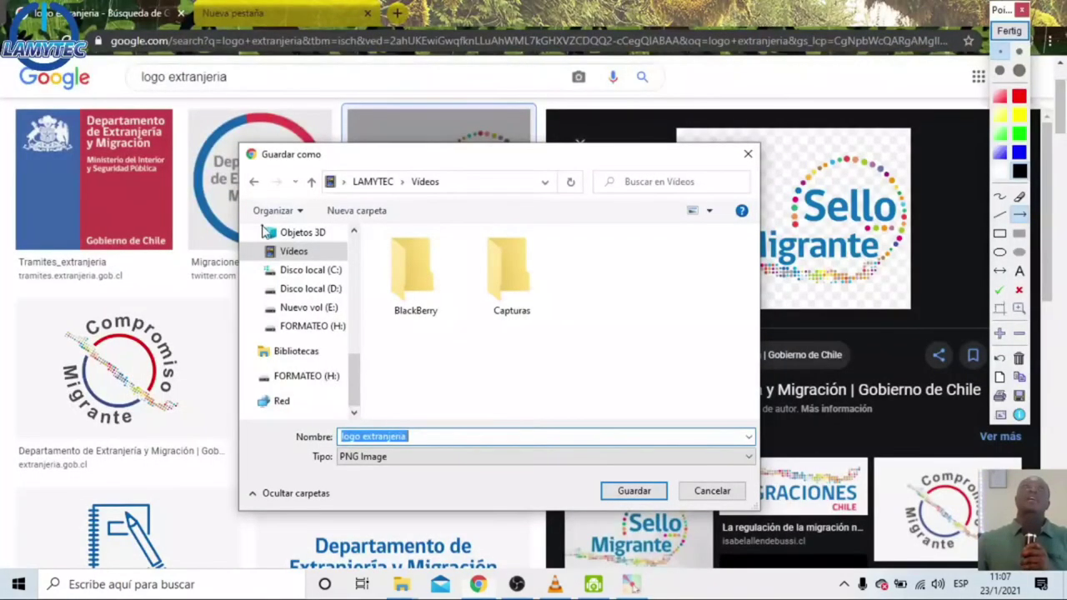
{"action": "mouse_move", "coordinate": [336, 223]}
{"action": "left_mouse_down"}
{"action": "mouse_move", "coordinate": [349, 223]}
{"action": "mouse_move", "coordinate": [347, 421]}
{"action": "mouse_move", "coordinate": [247, 423]}
{"action": "left_mouse_up"}
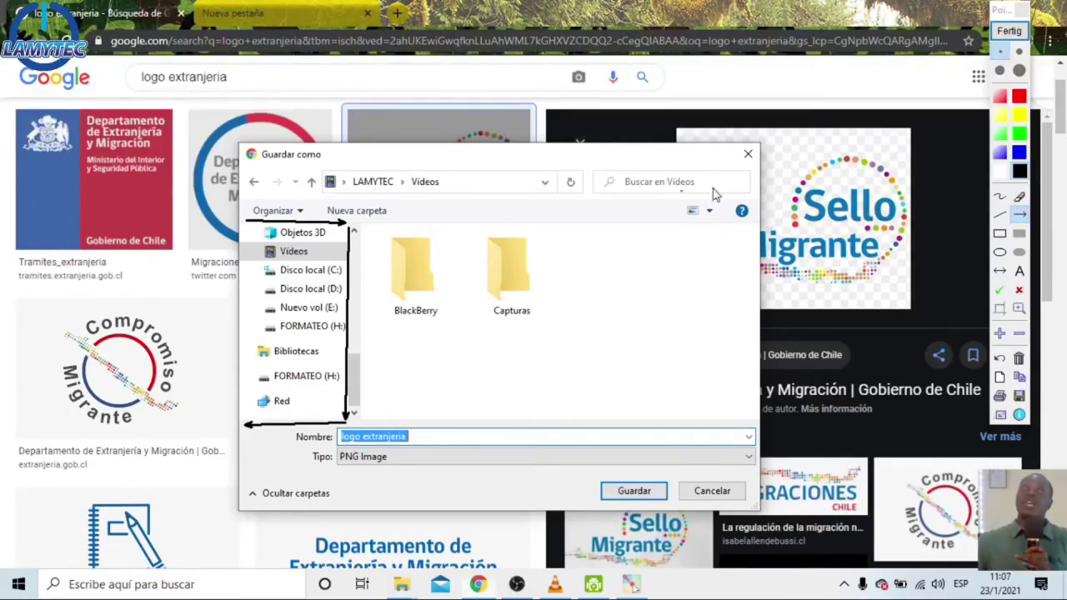
{"action": "left_click", "coordinate": [1017, 39]}
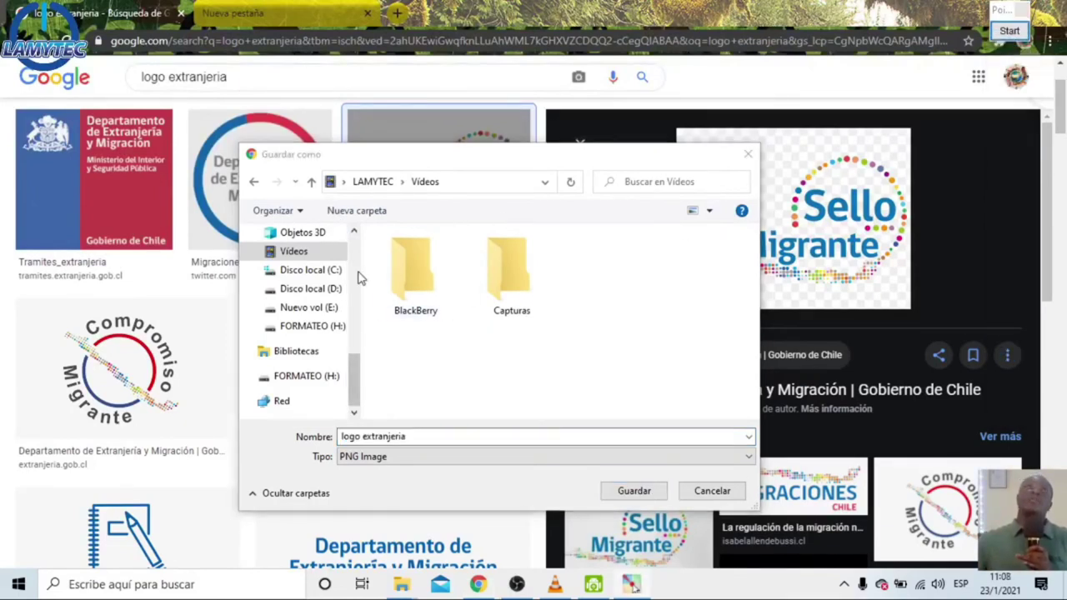
- Save the image in the DOKIMAN LAMYTEC folder on the Escritorio
{"action": "scroll", "coordinate": [350, 336], "scroll_direction": "up", "scroll_amount": 3}
{"action": "left_click_drag", "start_coordinate": [350, 336], "coordinate": [359, 263]}
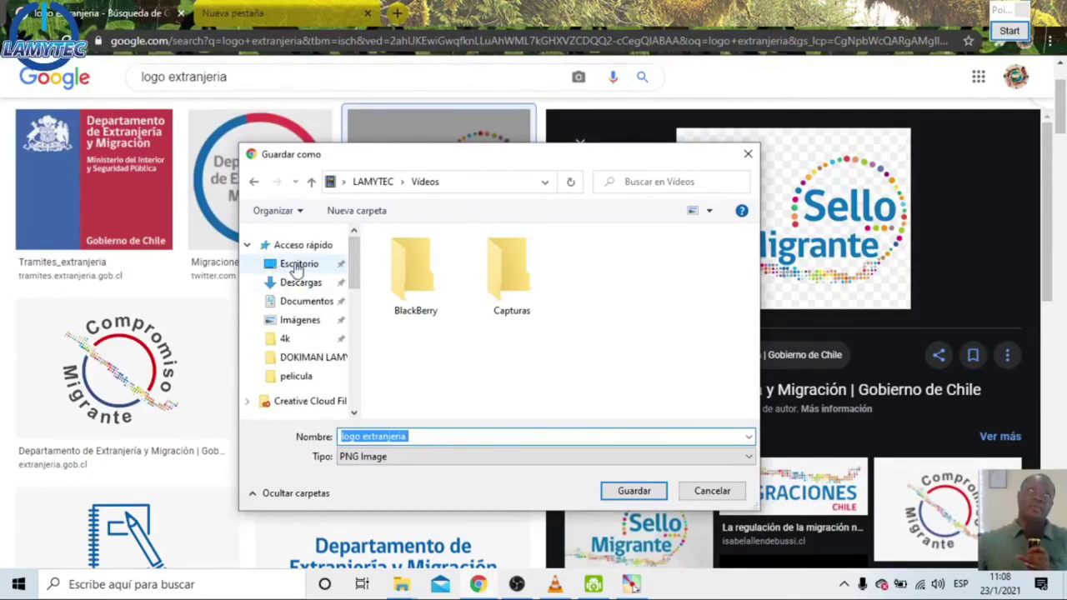
{"action": "left_click", "coordinate": [283, 264]}
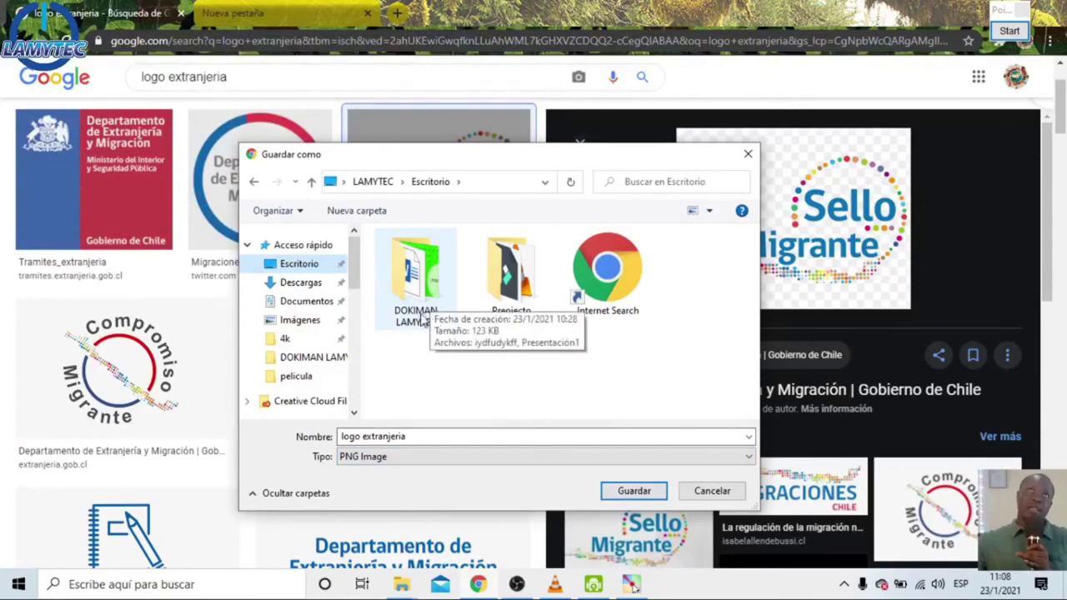
{"action": "double_click", "coordinate": [417, 284]}
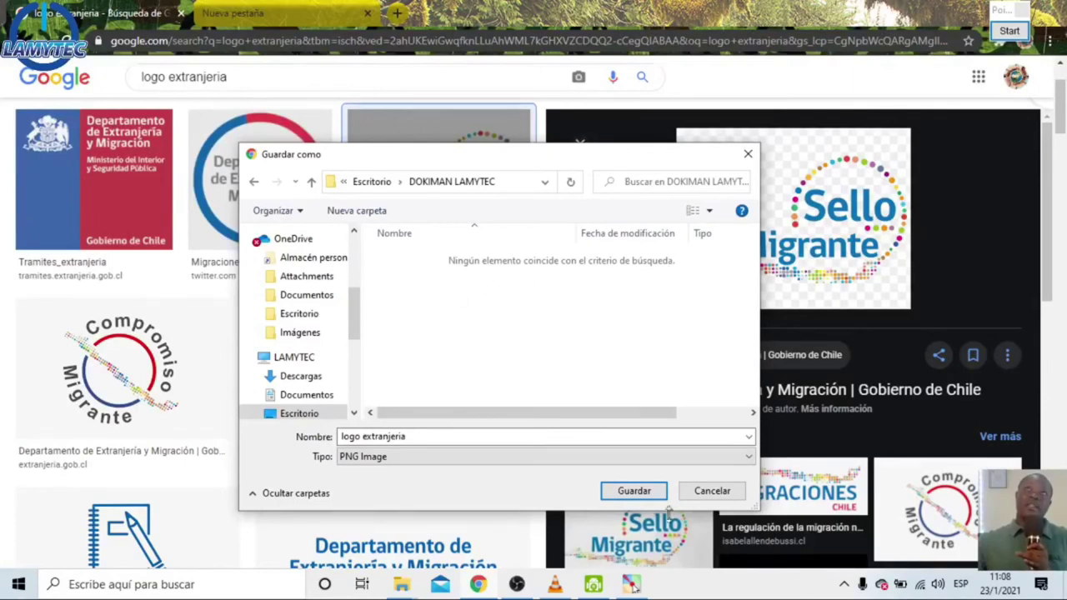
{"action": "left_click", "coordinate": [647, 492]}
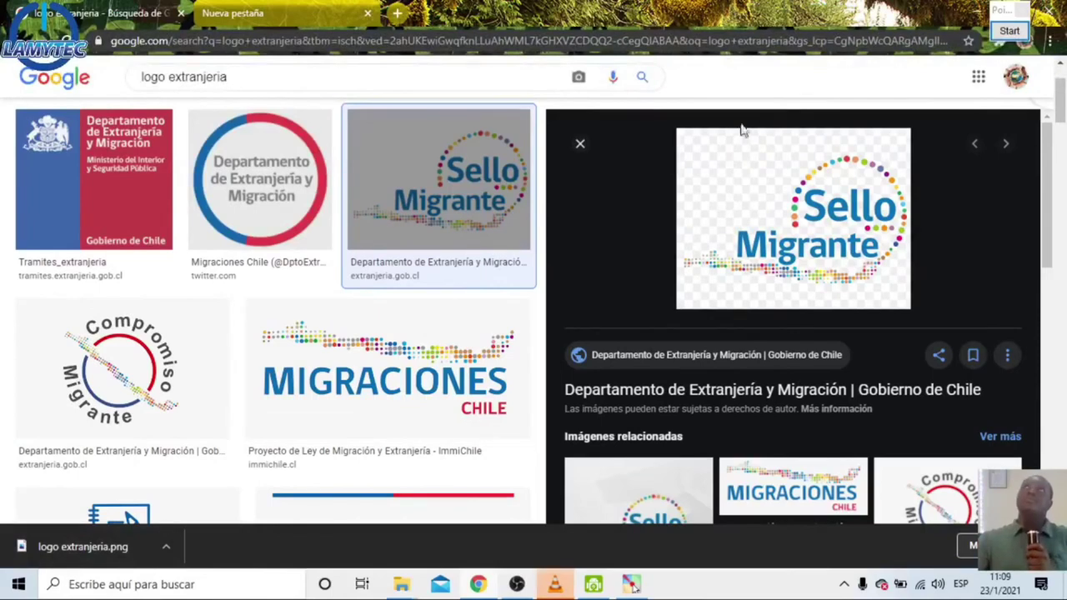
- Return to the desktop and show the contents of the DOKIMAN LAMYTEC folder in a maximized window
{"action": "left_click", "coordinate": [964, 19]}
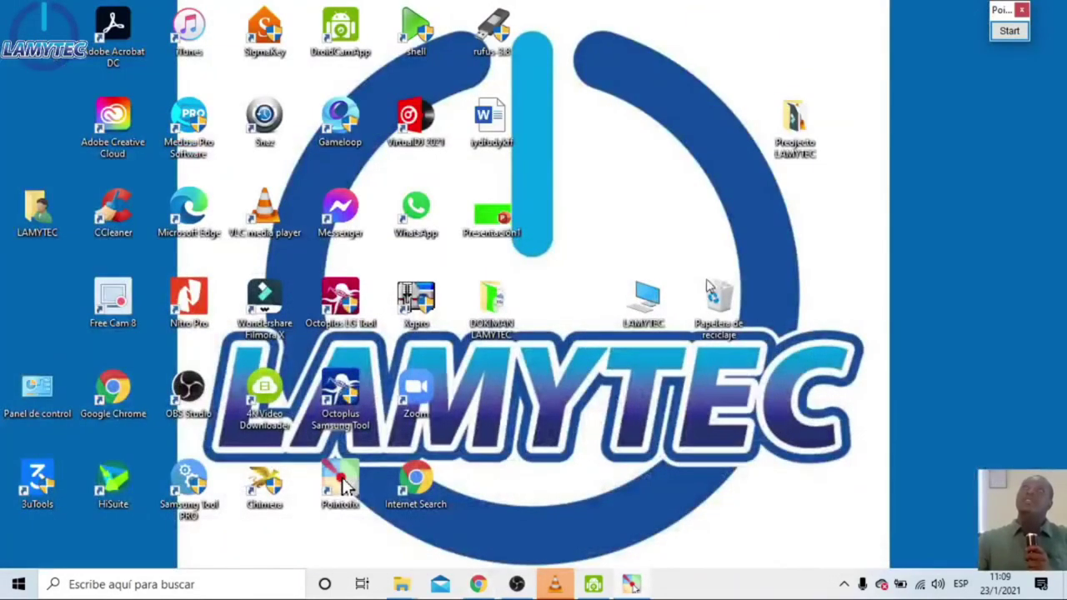
{"action": "double_click", "coordinate": [510, 319]}
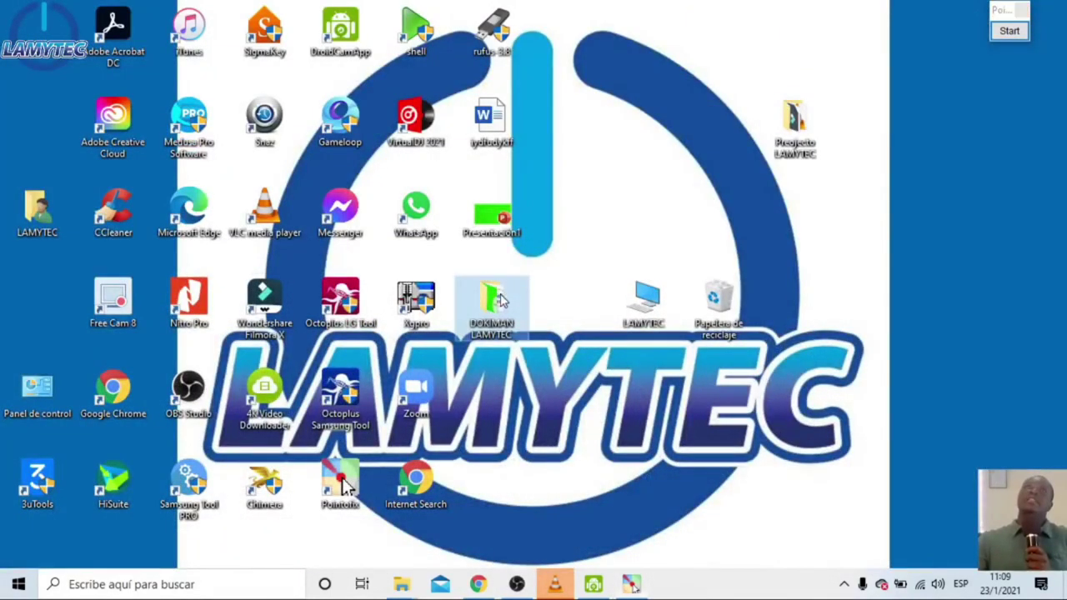
{"action": "left_click_drag", "start_coordinate": [829, 105], "coordinate": [728, 109]}
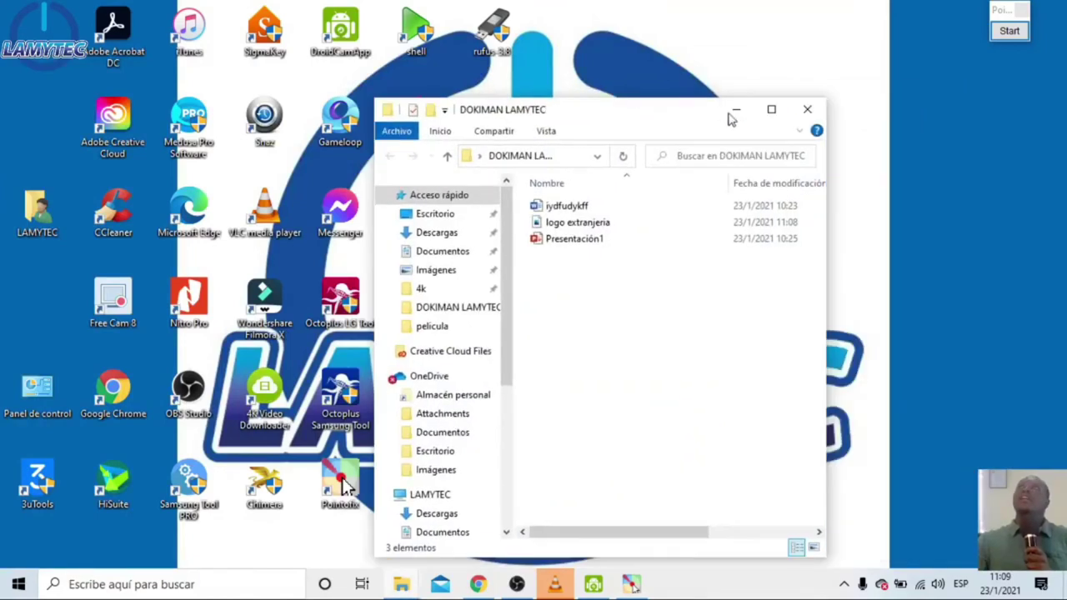
{"action": "double_click", "coordinate": [731, 108]}
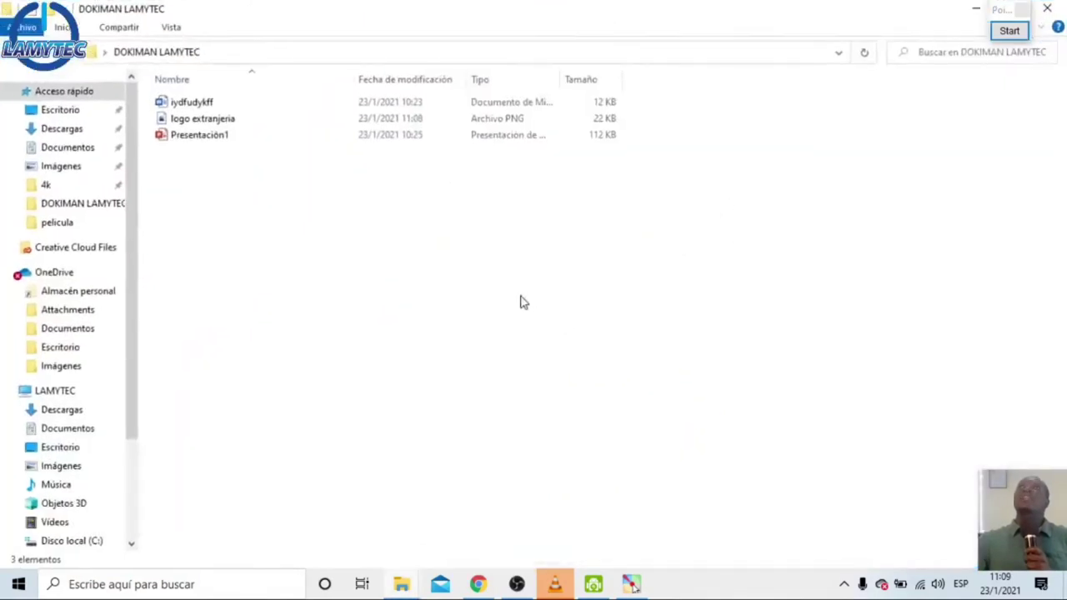
- Point out the saved logo extranjeria file with a drawn arrow, and clear the annotation
{"action": "left_click", "coordinate": [1010, 46]}
{"action": "left_click", "coordinate": [1007, 33]}
{"action": "mouse_move", "coordinate": [677, 316]}
{"action": "left_mouse_down"}
{"action": "mouse_move", "coordinate": [197, 157]}
{"action": "mouse_move", "coordinate": [204, 121]}
{"action": "left_mouse_up"}
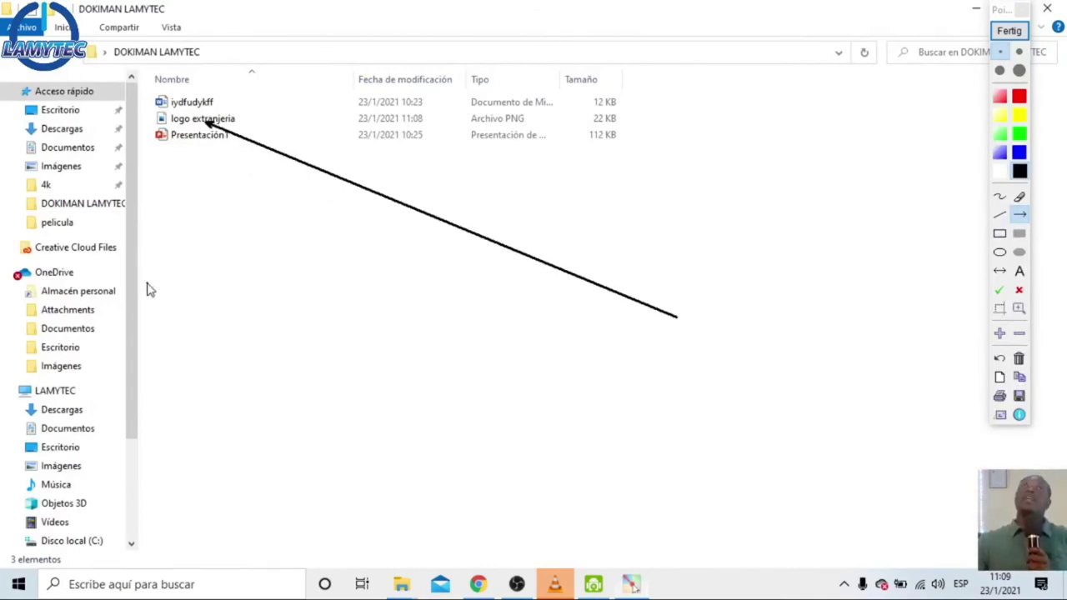
{"action": "left_click", "coordinate": [1009, 30]}
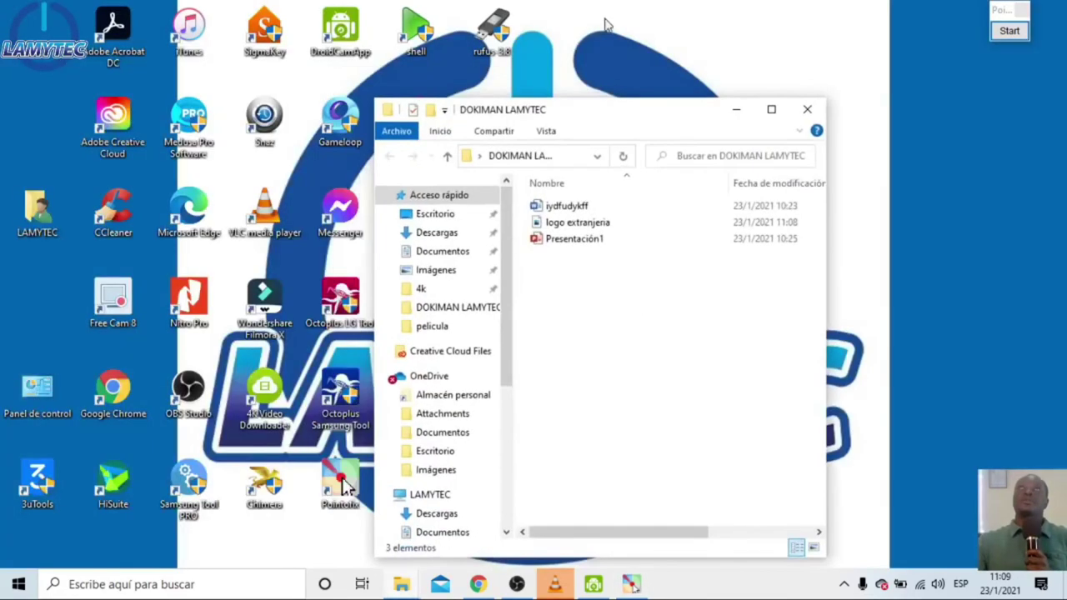
- Reposition the reduced folder window on the desktop, and mark the logo extranjeria file again with a temporary arrow
{"action": "double_click", "coordinate": [605, 17]}
{"action": "left_click_drag", "start_coordinate": [617, 112], "coordinate": [631, 127]}
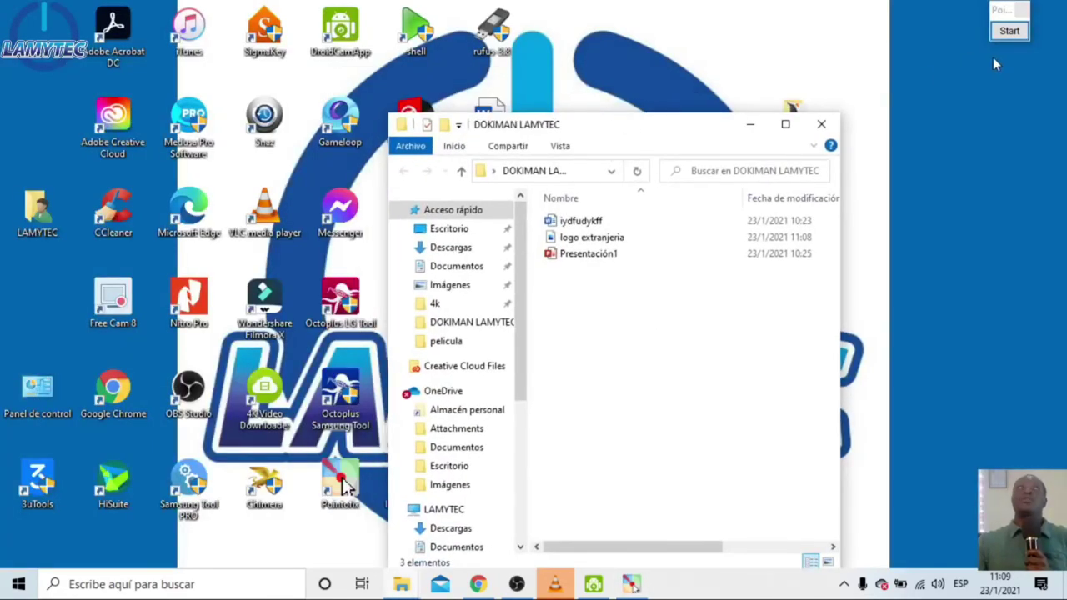
{"action": "left_click", "coordinate": [1008, 31]}
{"action": "mouse_move", "coordinate": [746, 377]}
{"action": "left_mouse_down"}
{"action": "mouse_move", "coordinate": [622, 245]}
{"action": "mouse_move", "coordinate": [589, 250]}
{"action": "left_mouse_up"}
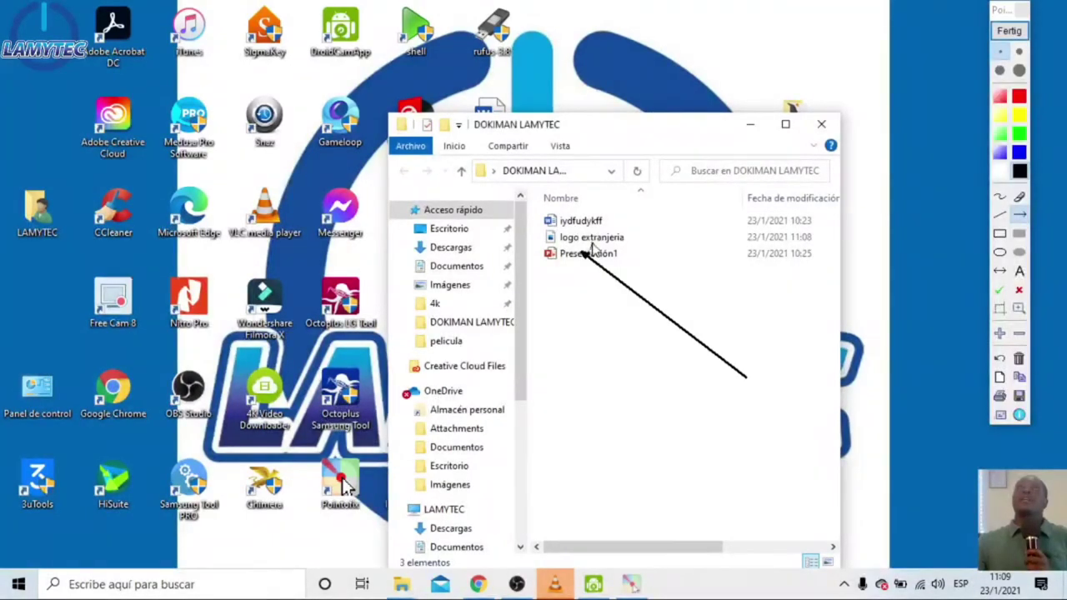
{"action": "left_click", "coordinate": [1008, 31]}
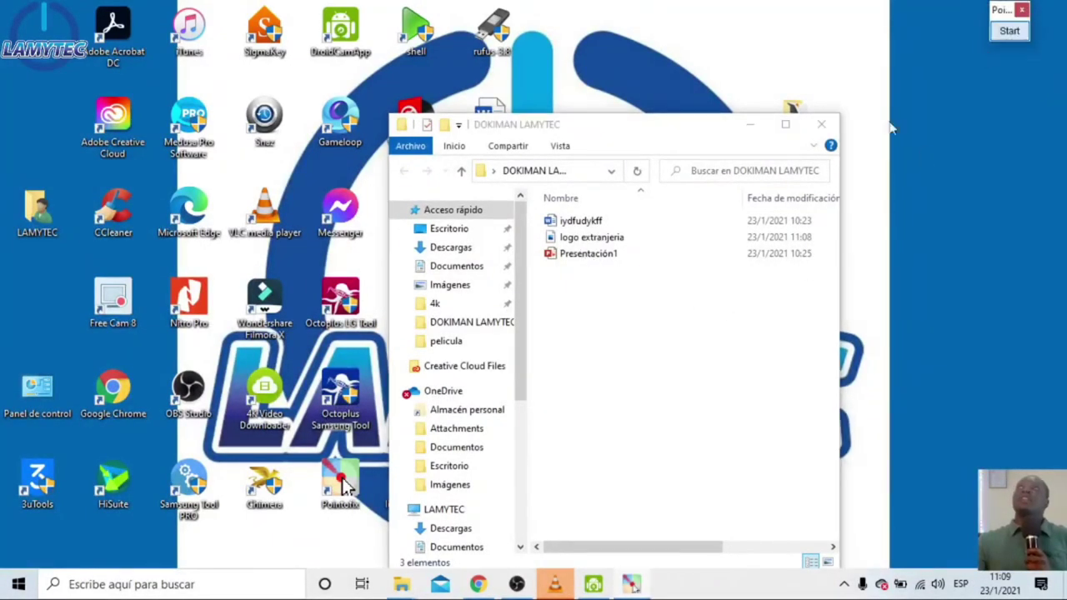
- View the saved logo extranjeria image in Fotos, and close the viewer
{"action": "double_click", "coordinate": [572, 241]}
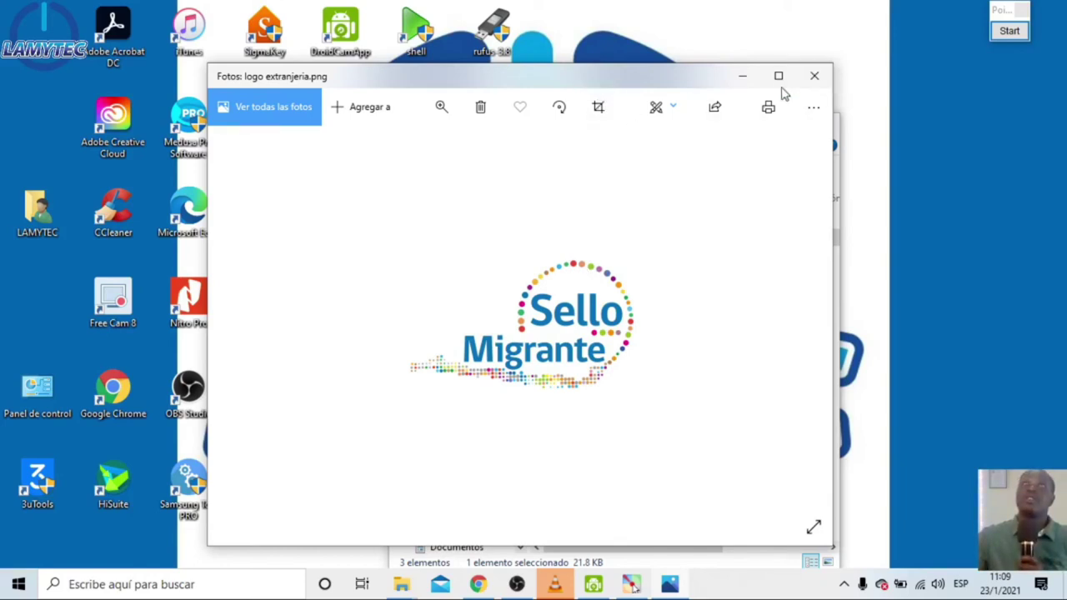
{"action": "left_click", "coordinate": [814, 75]}
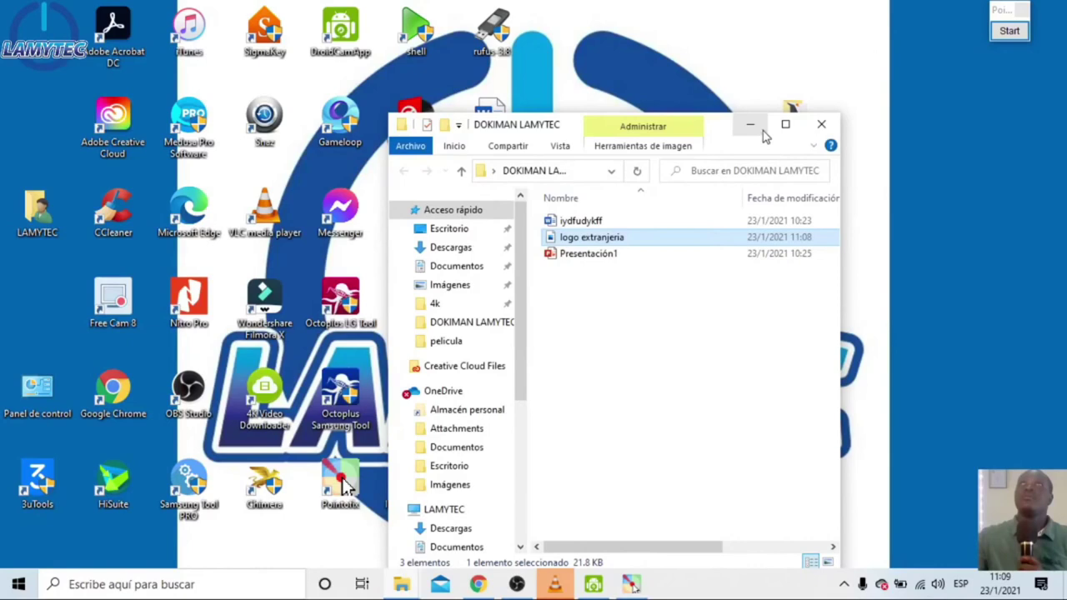
- Clear the folder window from the desktop, search Windows for "phot", and launch Adobe Photoshop 2021
{"action": "left_click", "coordinate": [737, 129]}
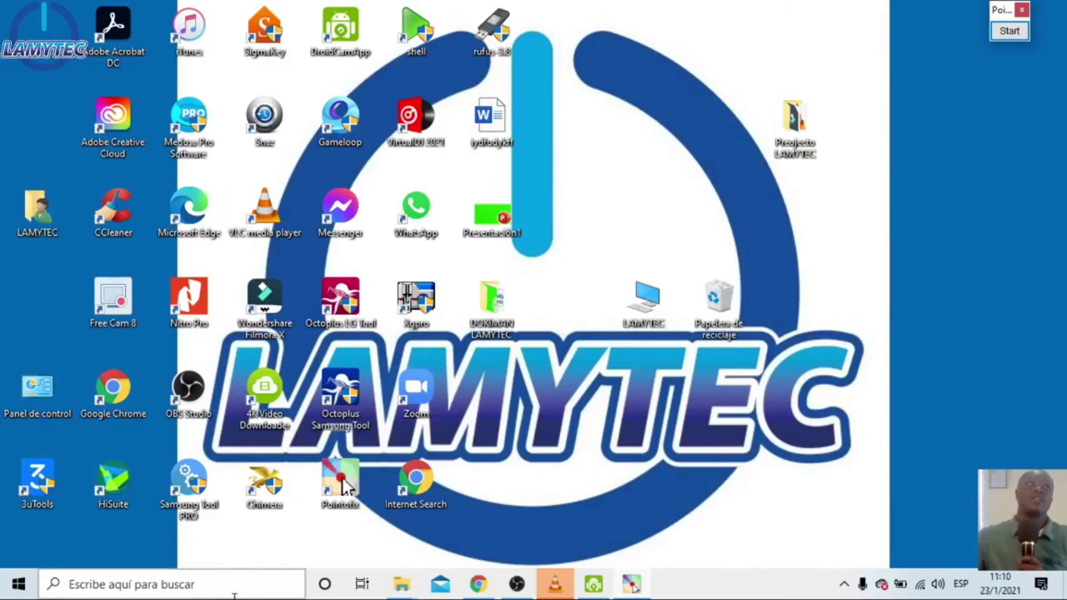
{"action": "left_click", "coordinate": [288, 581]}
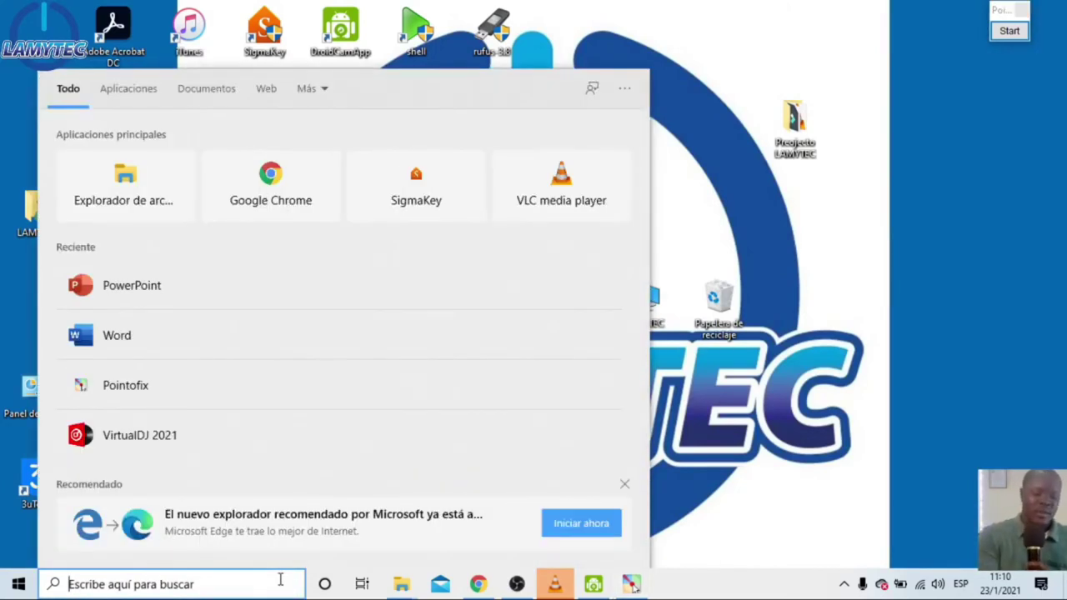
{"action": "left_click", "coordinate": [159, 575]}
{"action": "left_click", "coordinate": [90, 584]}
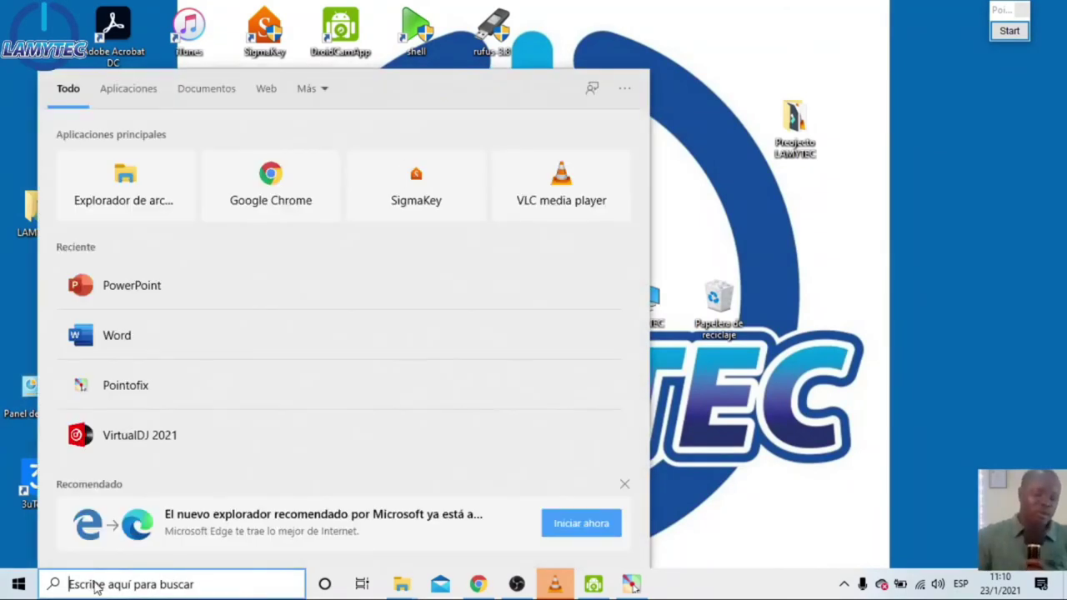
{"action": "type", "text": "phot"}
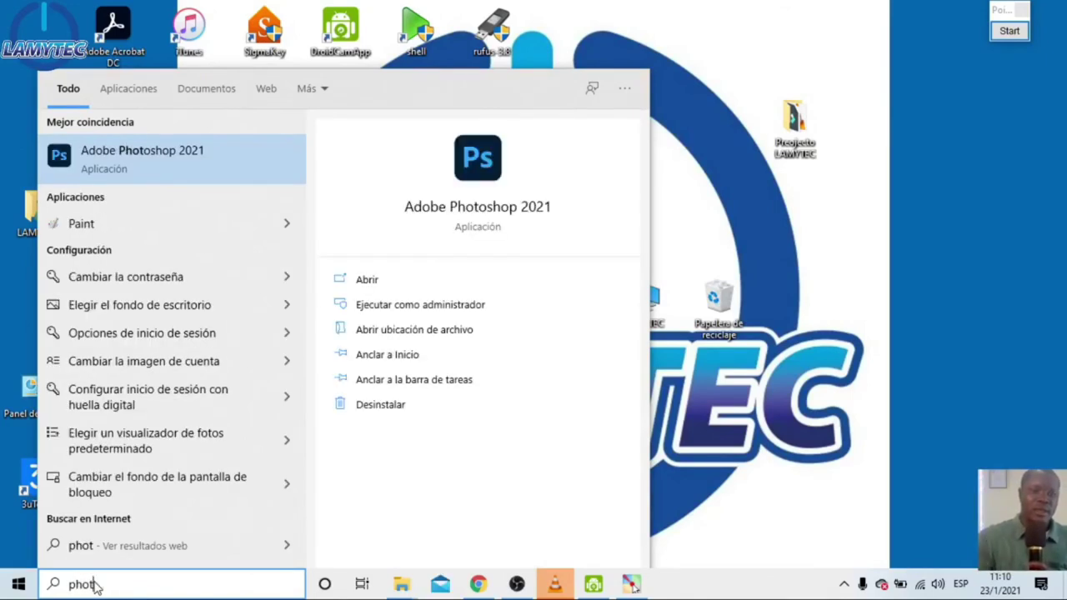
{"action": "left_click", "coordinate": [195, 155]}
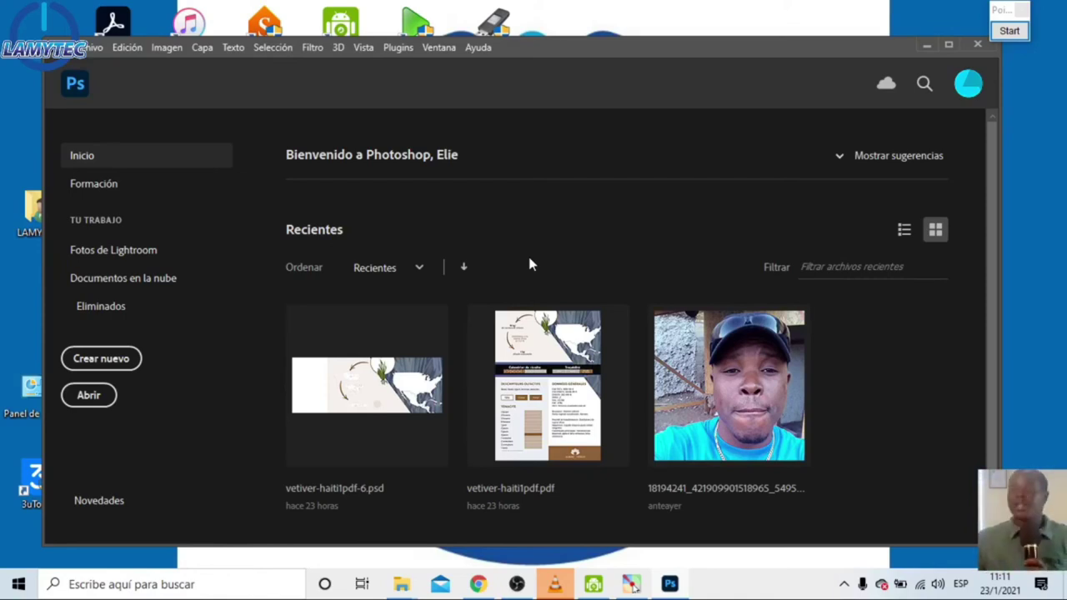
- Maximize the Photoshop window, restore it to a reduced size, and reposition it lower on the desktop
{"action": "left_click", "coordinate": [948, 44]}
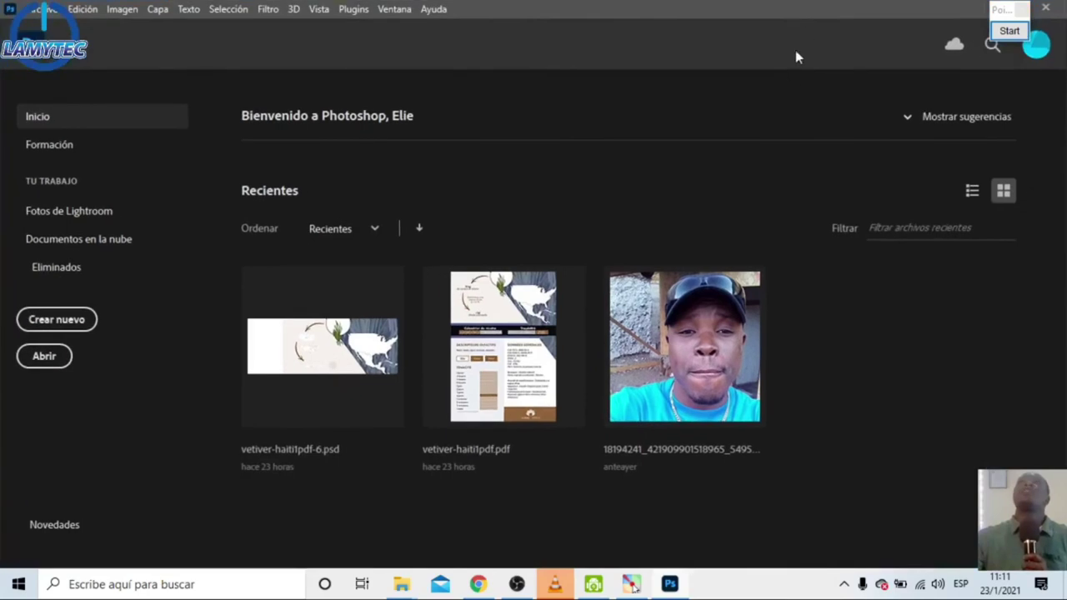
{"action": "left_click_drag", "start_coordinate": [806, 13], "coordinate": [790, 40]}
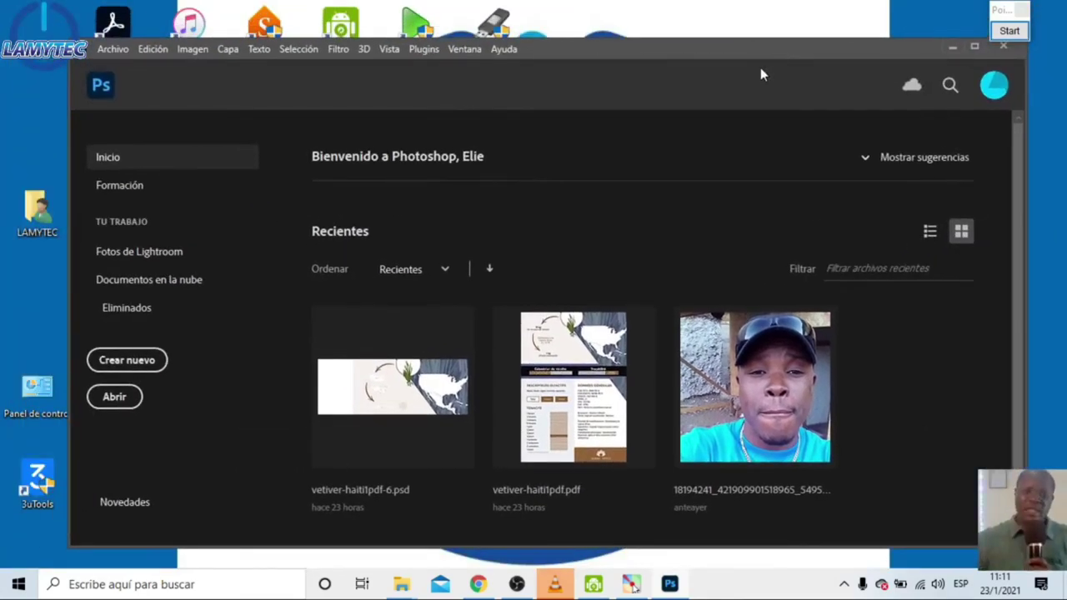
{"action": "left_click", "coordinate": [113, 51]}
{"action": "left_click", "coordinate": [113, 51]}
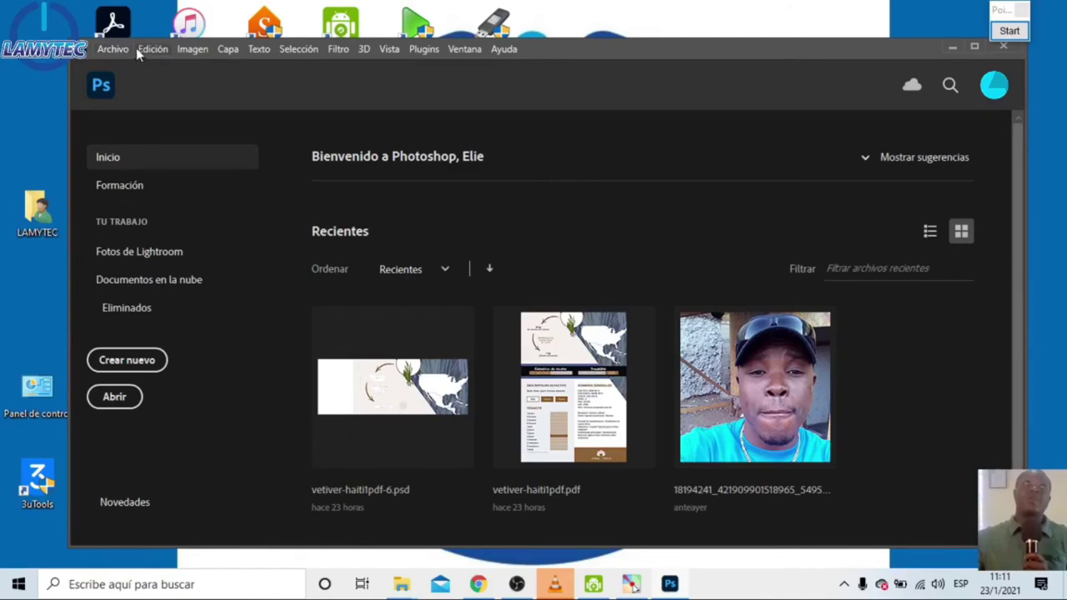
{"action": "left_click", "coordinate": [1009, 30]}
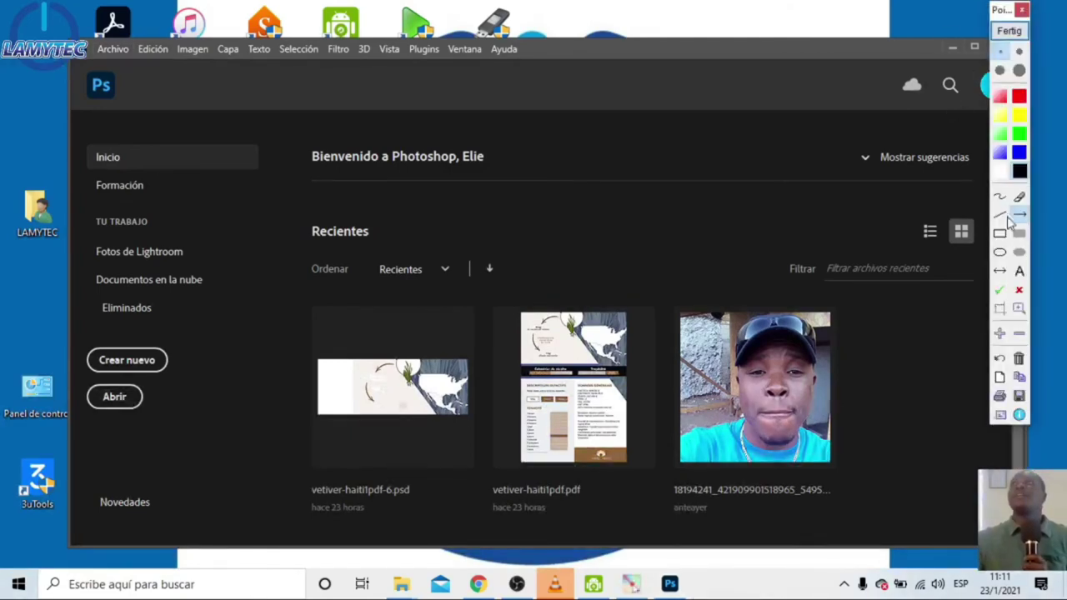
{"action": "left_click", "coordinate": [1009, 30]}
{"action": "left_click_drag", "start_coordinate": [809, 53], "coordinate": [829, 117]}
{"action": "left_click_drag", "start_coordinate": [817, 134], "coordinate": [793, 137]}
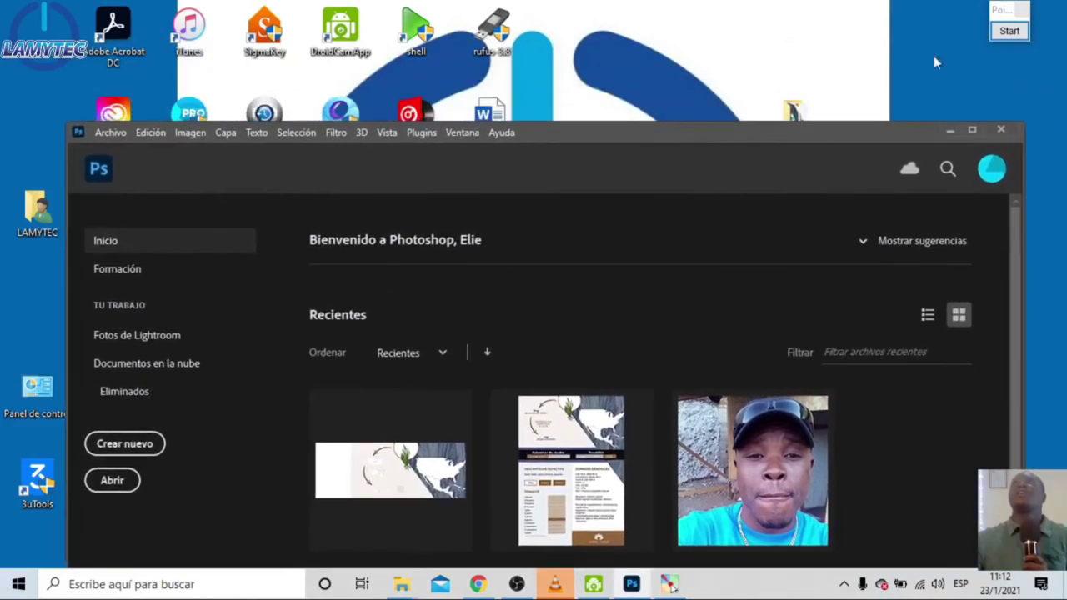
- Point out Photoshop's Archivo menu with a white annotation arrow, and clear the annotation
{"action": "left_click", "coordinate": [1010, 31]}
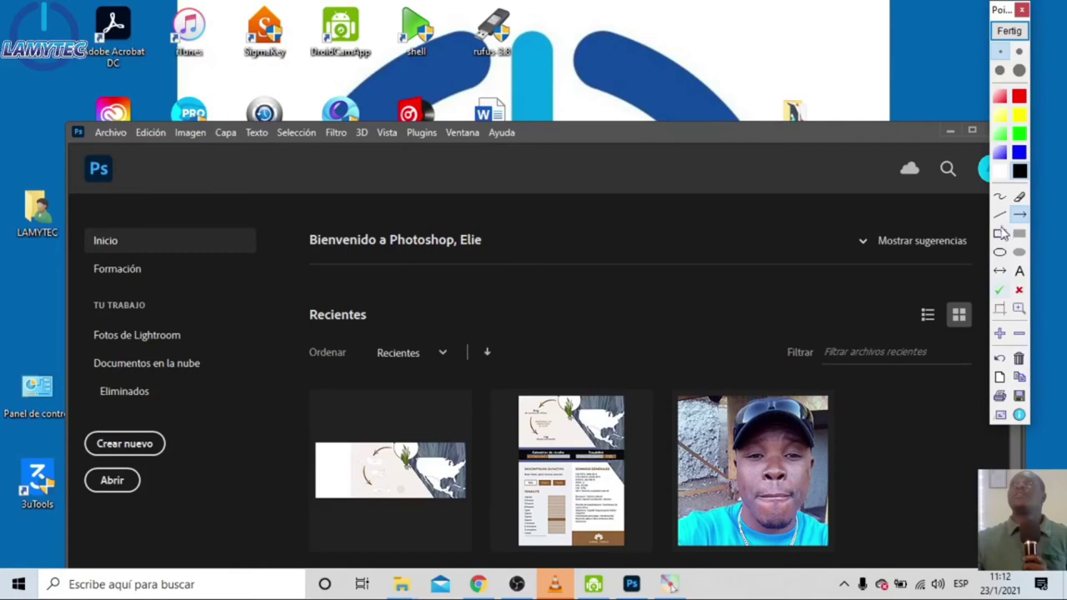
{"action": "left_click", "coordinate": [1001, 174]}
{"action": "mouse_move", "coordinate": [641, 362]}
{"action": "left_mouse_down"}
{"action": "mouse_move", "coordinate": [225, 198]}
{"action": "mouse_move", "coordinate": [120, 142]}
{"action": "left_mouse_up"}
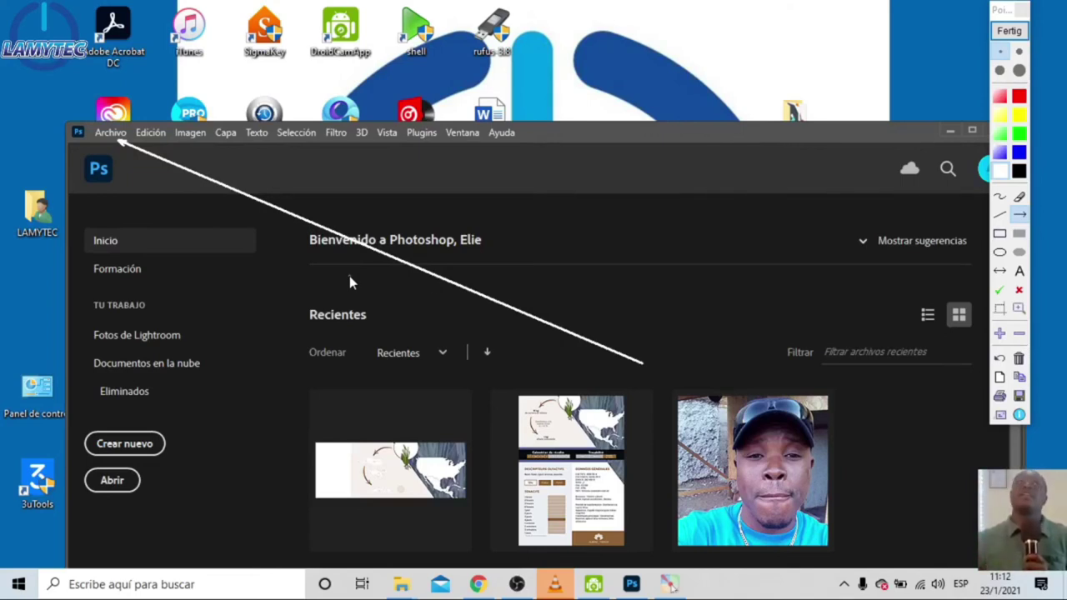
{"action": "left_click", "coordinate": [1010, 33]}
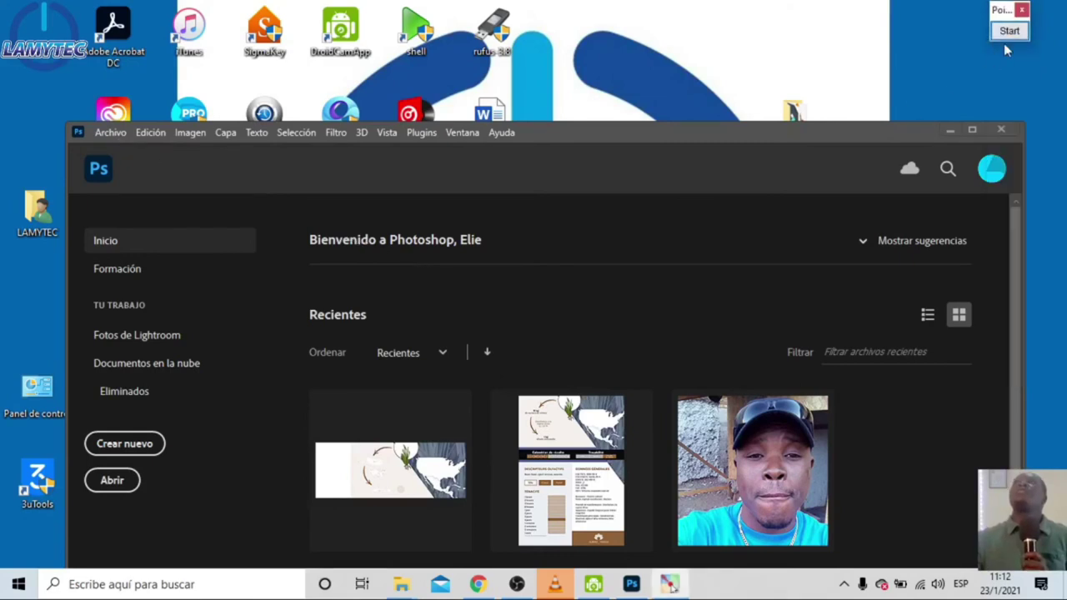
- Mark Archivo, Abrir and Crear nuevo on the Photoshop home screen with white arrows, and clear the annotations
{"action": "left_click", "coordinate": [1010, 31]}
{"action": "mouse_move", "coordinate": [737, 377]}
{"action": "left_mouse_down"}
{"action": "mouse_move", "coordinate": [114, 167]}
{"action": "mouse_move", "coordinate": [119, 142]}
{"action": "left_mouse_up"}
{"action": "left_click_drag", "start_coordinate": [660, 499], "coordinate": [144, 481]}
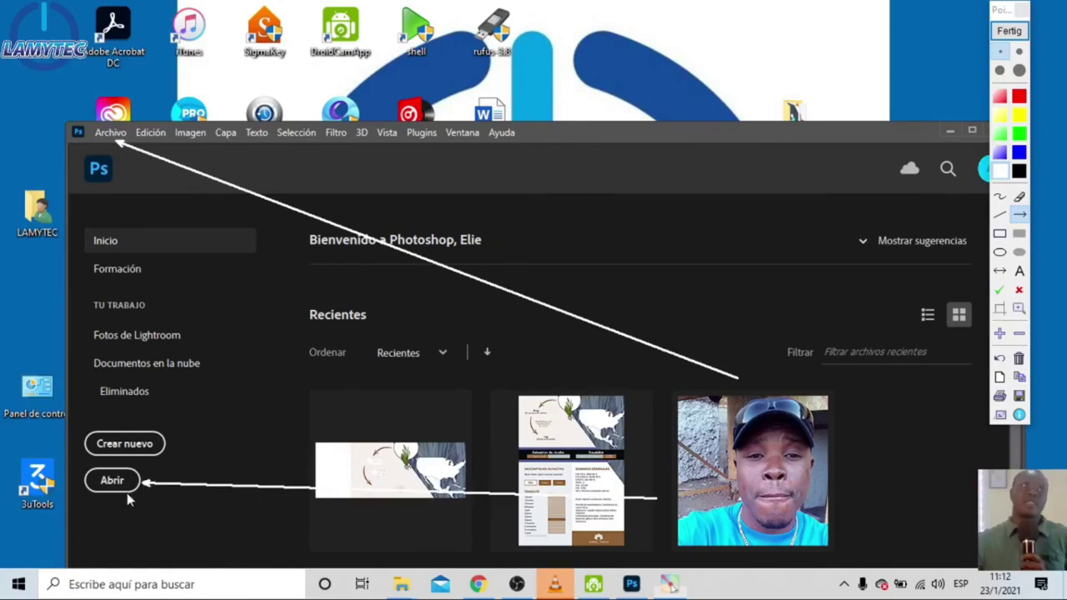
{"action": "left_click_drag", "start_coordinate": [167, 531], "coordinate": [122, 495]}
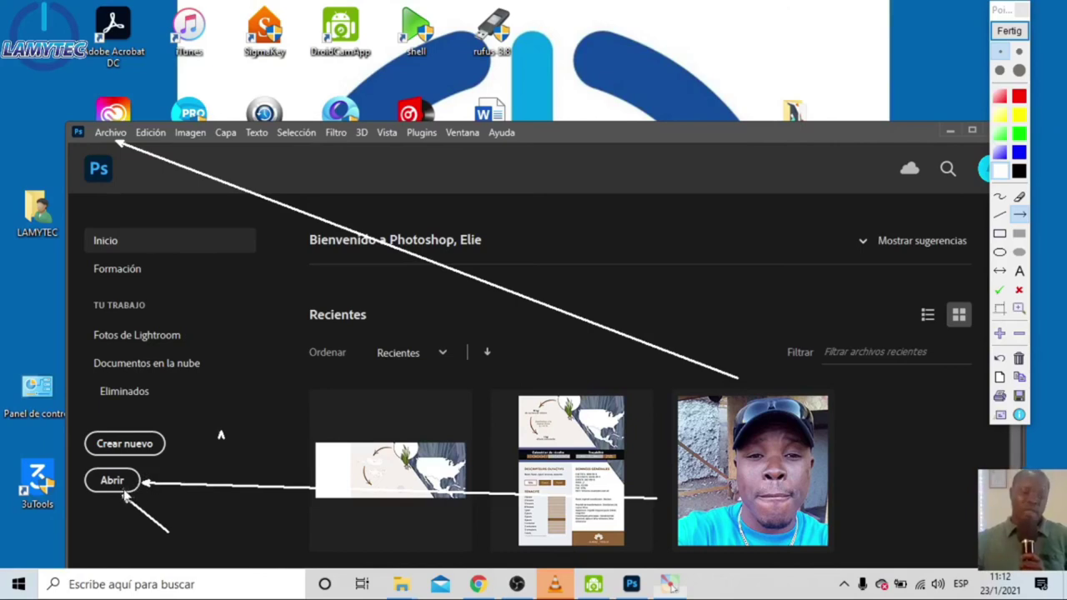
{"action": "left_click_drag", "start_coordinate": [232, 414], "coordinate": [158, 433]}
{"action": "left_click_drag", "start_coordinate": [221, 465], "coordinate": [164, 450]}
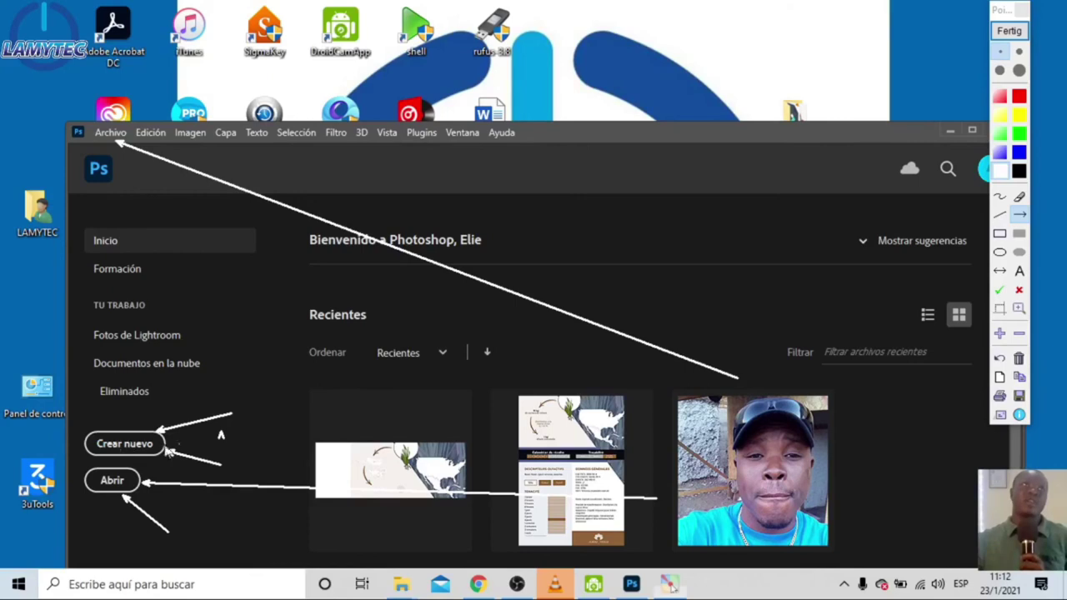
{"action": "left_click_drag", "start_coordinate": [144, 505], "coordinate": [142, 493]}
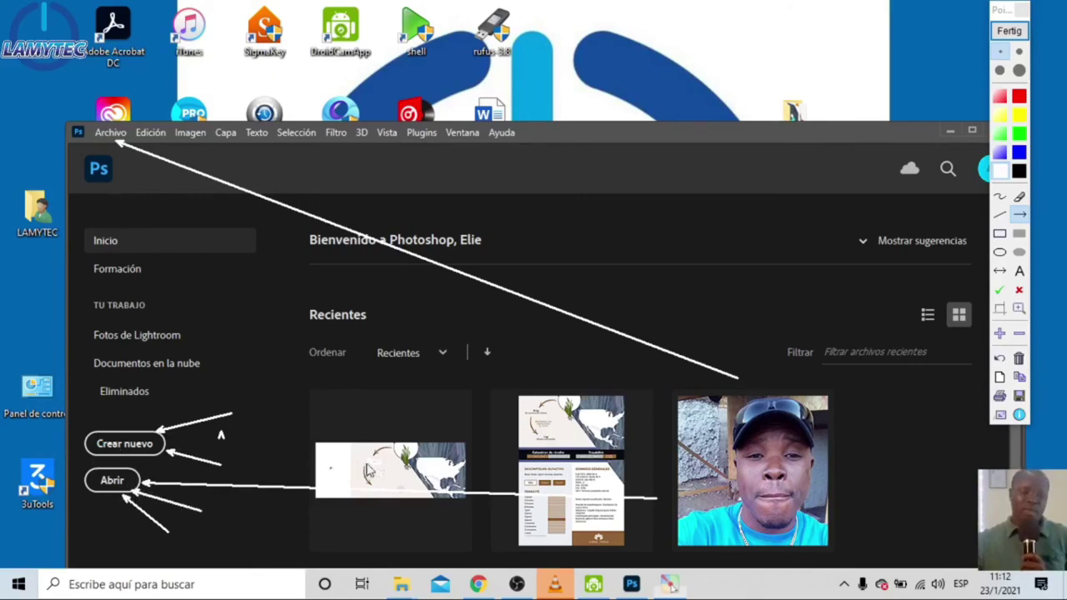
{"action": "left_click", "coordinate": [1008, 31]}
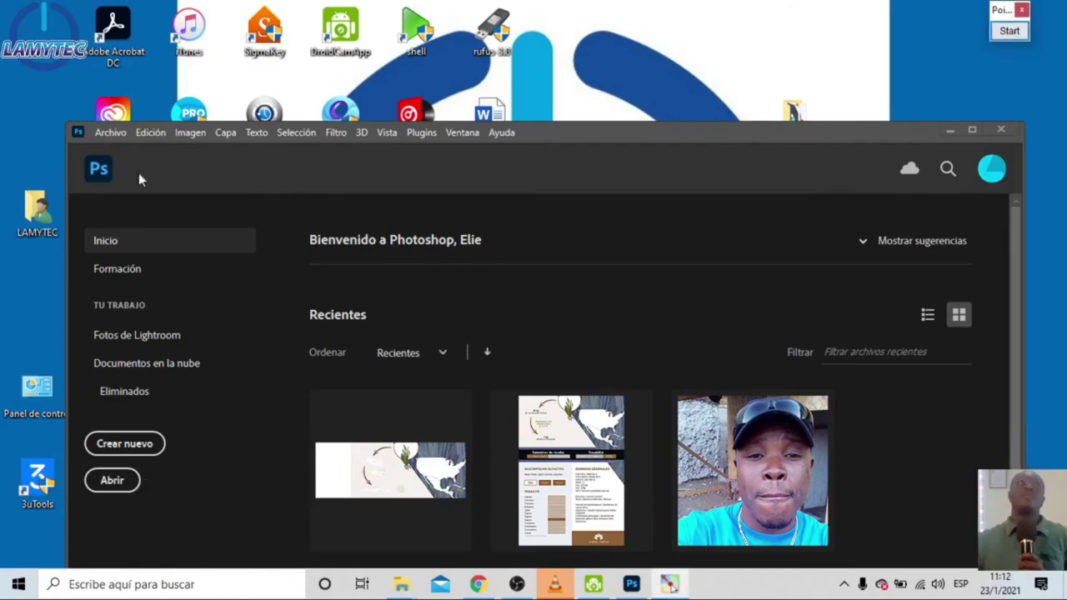
- Bring up Photoshop's Abrir dialog, reposition it, and show the contents of Nuevo vol (E:) in it
{"action": "left_click_drag", "start_coordinate": [576, 129], "coordinate": [573, 98]}
{"action": "left_click", "coordinate": [104, 100]}
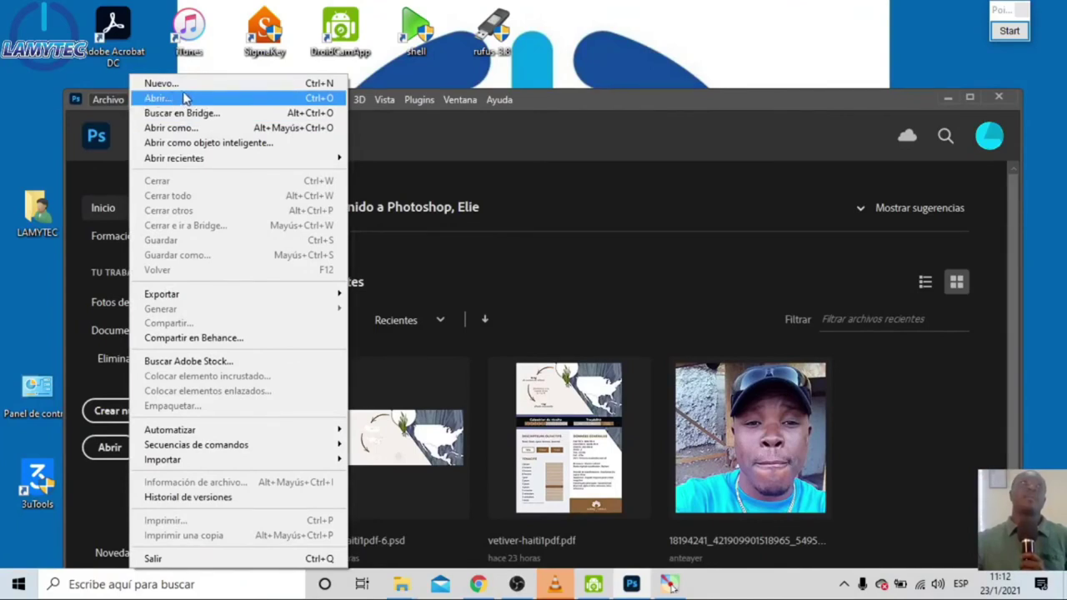
{"action": "left_click", "coordinate": [89, 487]}
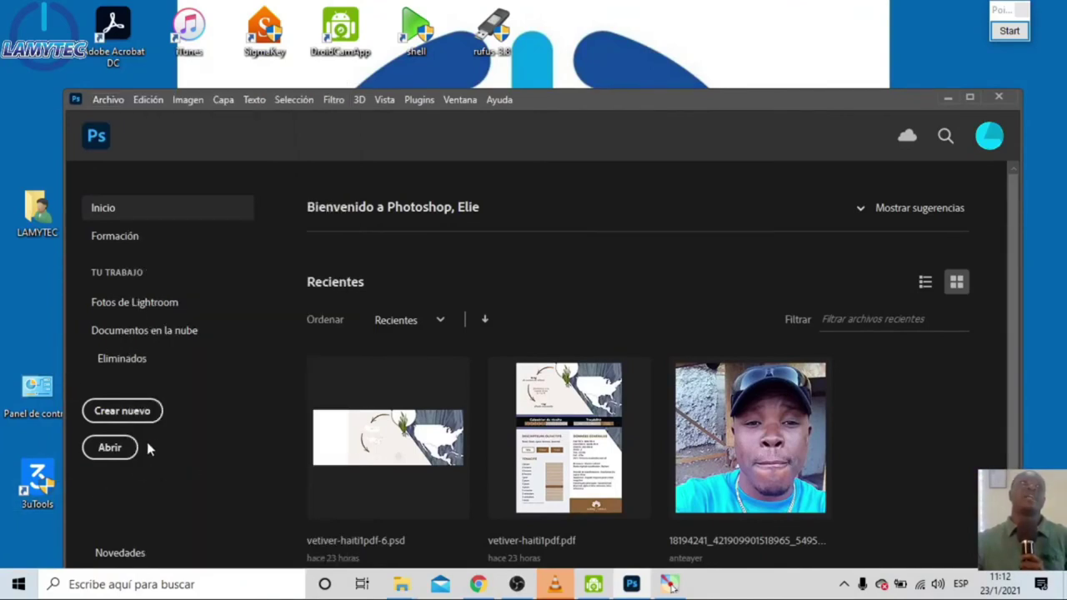
{"action": "left_click", "coordinate": [106, 100]}
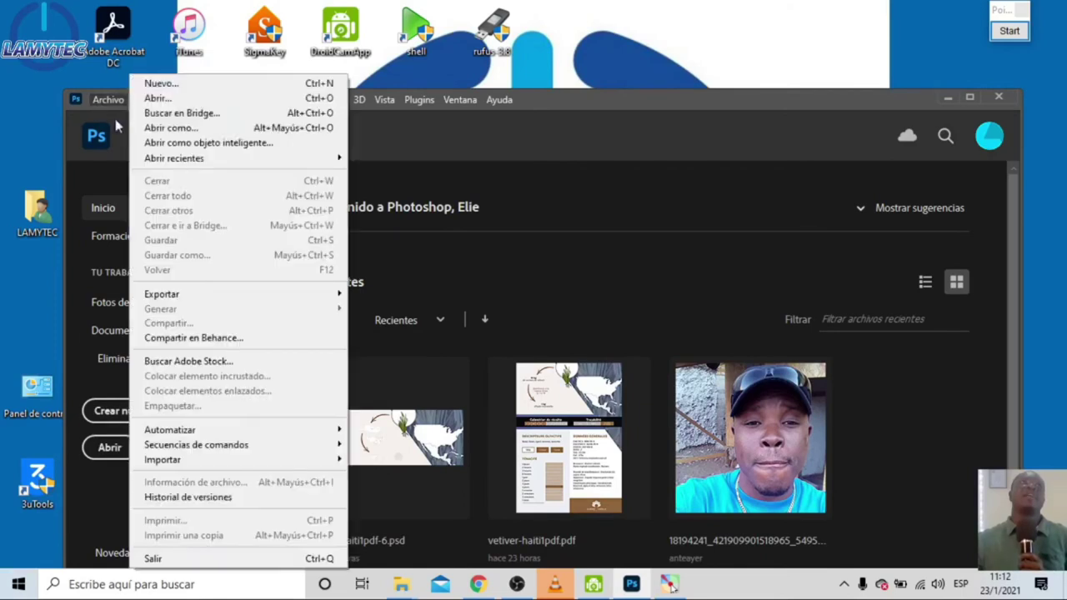
{"action": "left_click", "coordinate": [184, 100]}
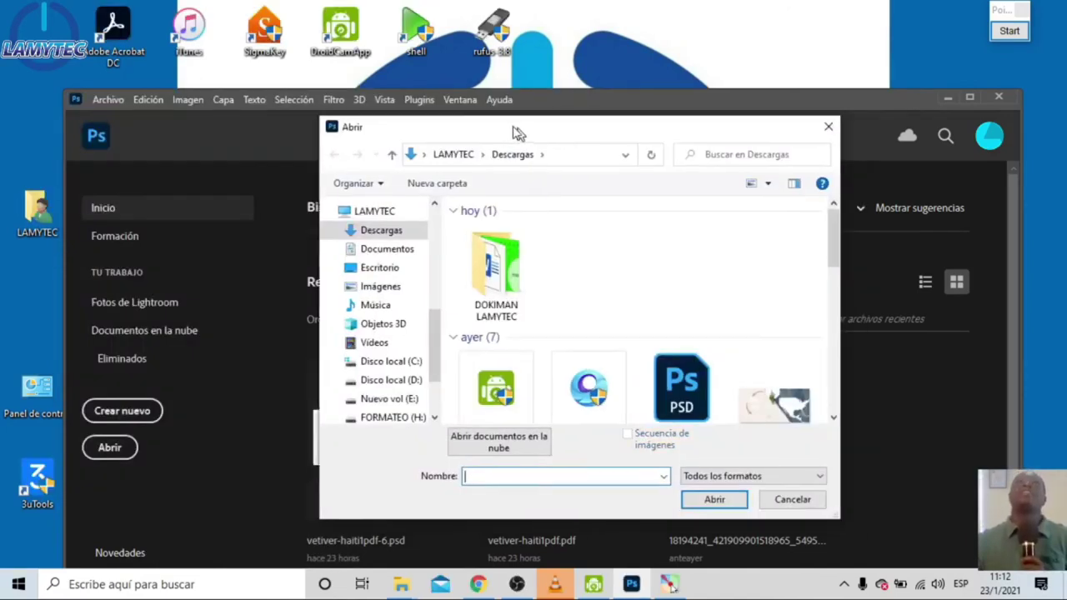
{"action": "left_click_drag", "start_coordinate": [517, 133], "coordinate": [469, 129]}
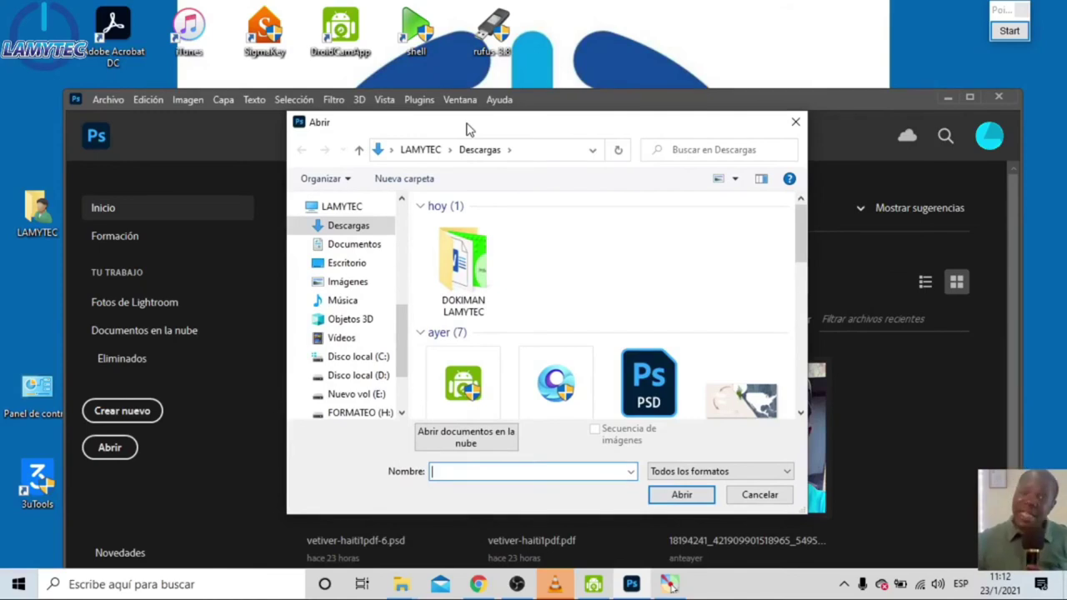
{"action": "left_click", "coordinate": [356, 393]}
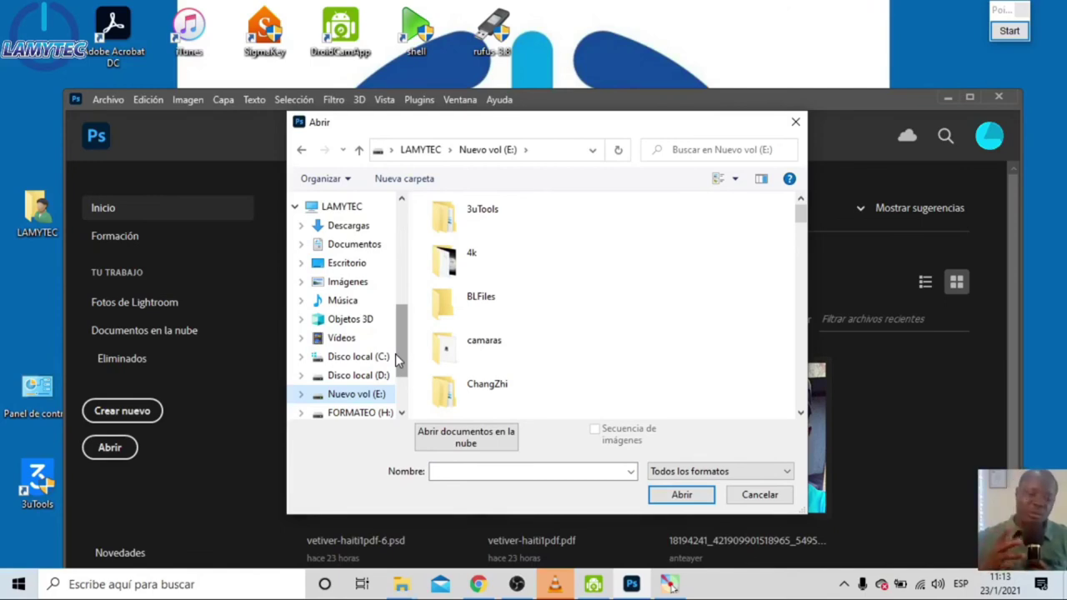
{"action": "left_click_drag", "start_coordinate": [400, 353], "coordinate": [401, 316]}
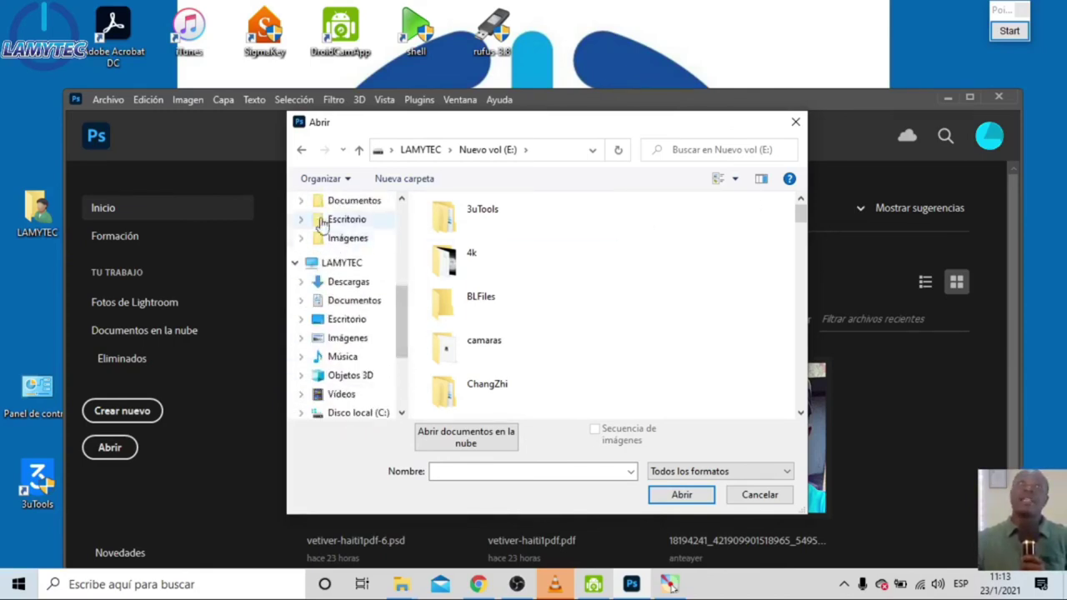
- Outline the folder navigation pane of the Abrir dialog with black annotation lines
{"action": "left_click", "coordinate": [1010, 30]}
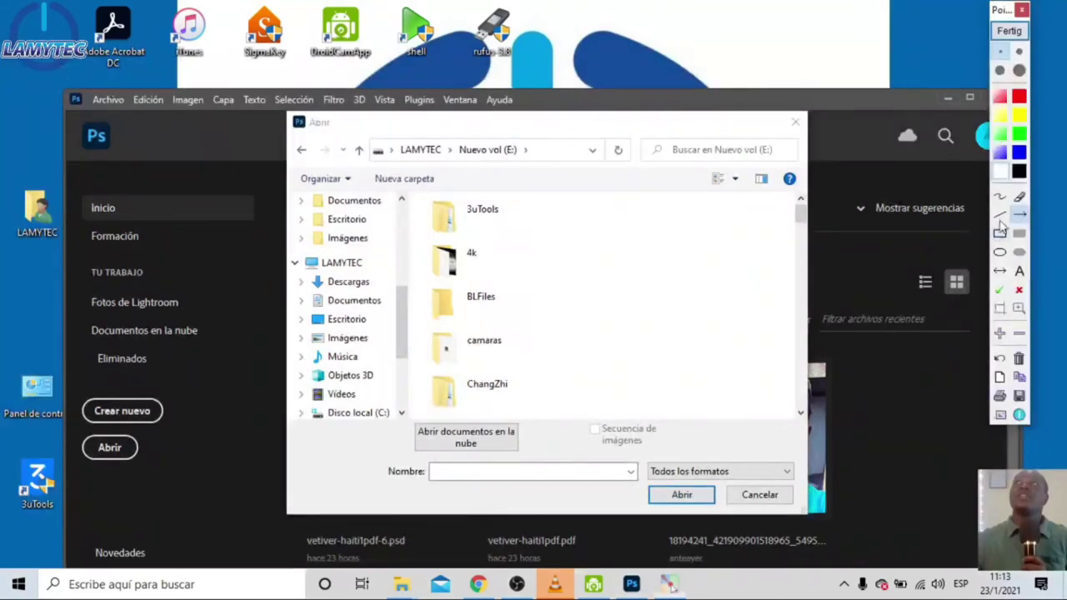
{"action": "left_click", "coordinate": [999, 214]}
{"action": "left_click_drag", "start_coordinate": [391, 198], "coordinate": [395, 424]}
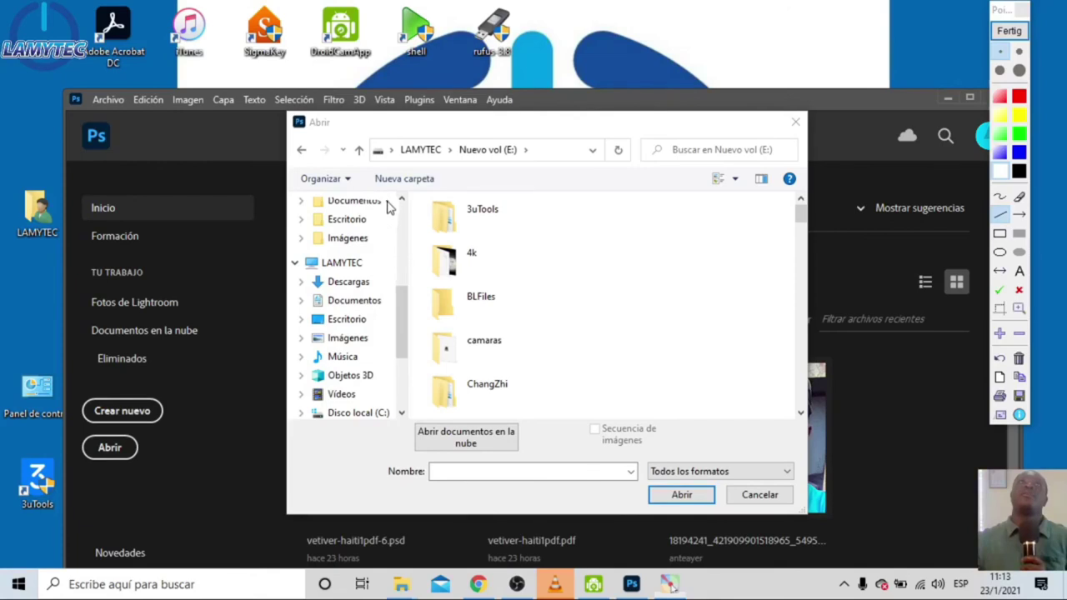
{"action": "left_click", "coordinate": [1019, 174]}
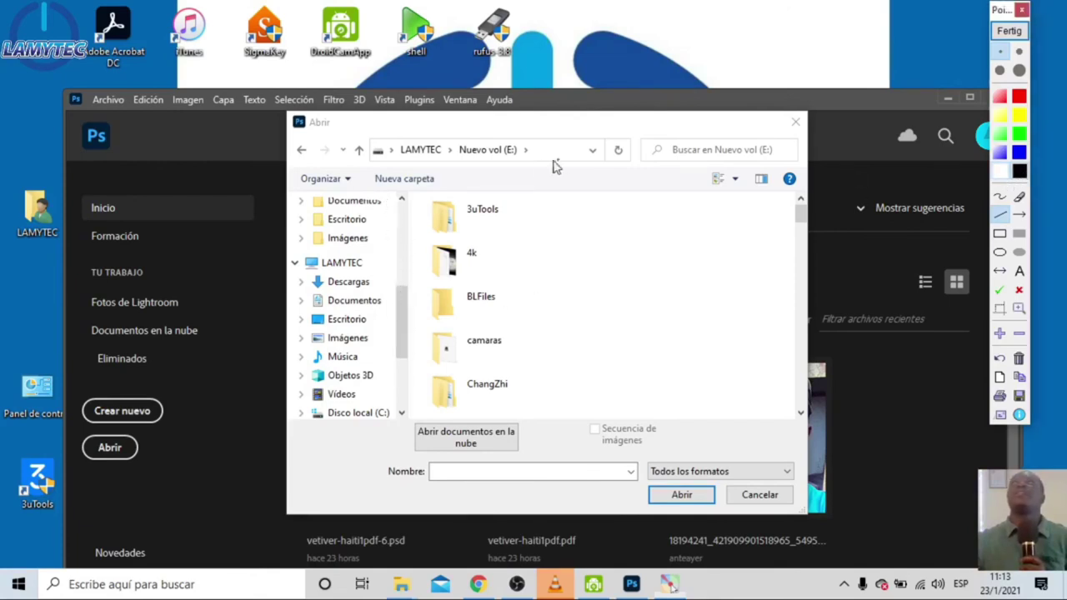
{"action": "mouse_move", "coordinate": [395, 198]}
{"action": "left_mouse_down"}
{"action": "mouse_move", "coordinate": [365, 370]}
{"action": "mouse_move", "coordinate": [383, 419]}
{"action": "mouse_move", "coordinate": [402, 421]}
{"action": "left_mouse_up"}
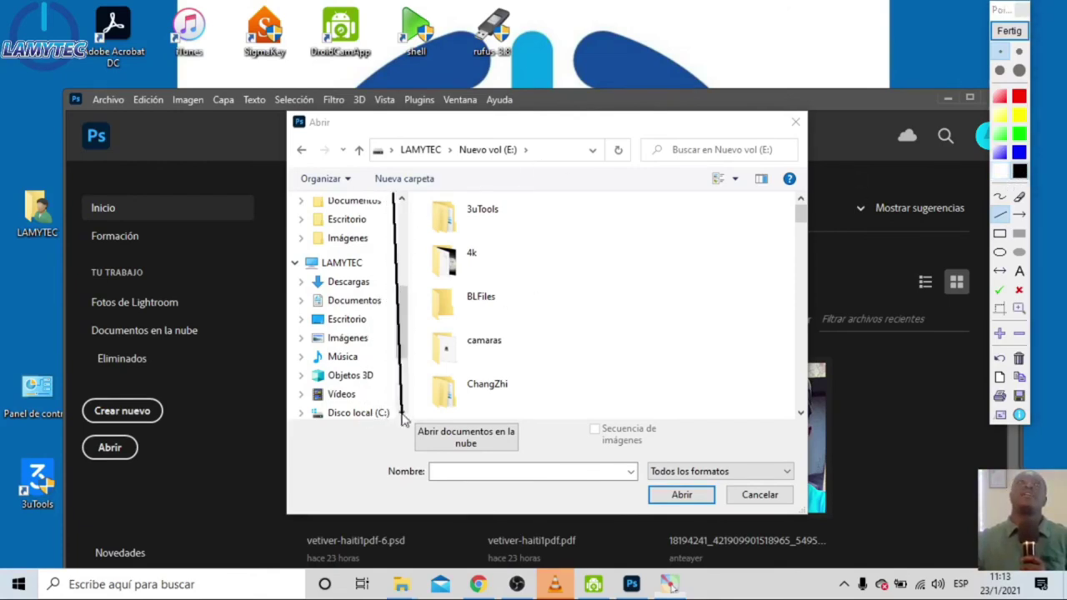
{"action": "left_click_drag", "start_coordinate": [381, 188], "coordinate": [289, 187]}
{"action": "left_click_drag", "start_coordinate": [401, 422], "coordinate": [288, 422]}
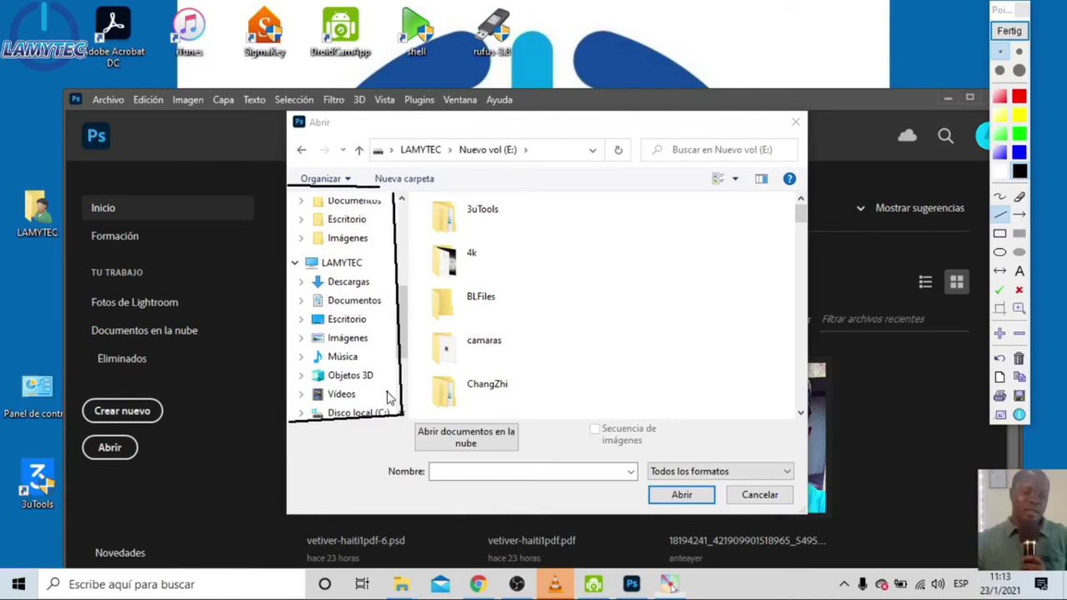
- Point out the folder contents area of the Abrir dialog with several black arrows
{"action": "left_click", "coordinate": [1018, 214]}
{"action": "left_click_drag", "start_coordinate": [724, 362], "coordinate": [542, 302]}
{"action": "left_click_drag", "start_coordinate": [608, 417], "coordinate": [530, 352]}
{"action": "left_click_drag", "start_coordinate": [741, 225], "coordinate": [635, 250]}
{"action": "left_click_drag", "start_coordinate": [596, 200], "coordinate": [550, 275]}
{"action": "left_click_drag", "start_coordinate": [503, 222], "coordinate": [530, 260]}
{"action": "left_click_drag", "start_coordinate": [680, 310], "coordinate": [597, 306]}
- Add black arrows marking the Abrir dialog's address bar, title bar, navigation arrows and search box
{"action": "left_click_drag", "start_coordinate": [744, 285], "coordinate": [550, 165]}
{"action": "left_click_drag", "start_coordinate": [774, 255], "coordinate": [442, 121]}
{"action": "mouse_move", "coordinate": [367, 176]}
{"action": "left_mouse_down"}
{"action": "mouse_move", "coordinate": [363, 160]}
{"action": "mouse_move", "coordinate": [337, 153]}
{"action": "left_mouse_up"}
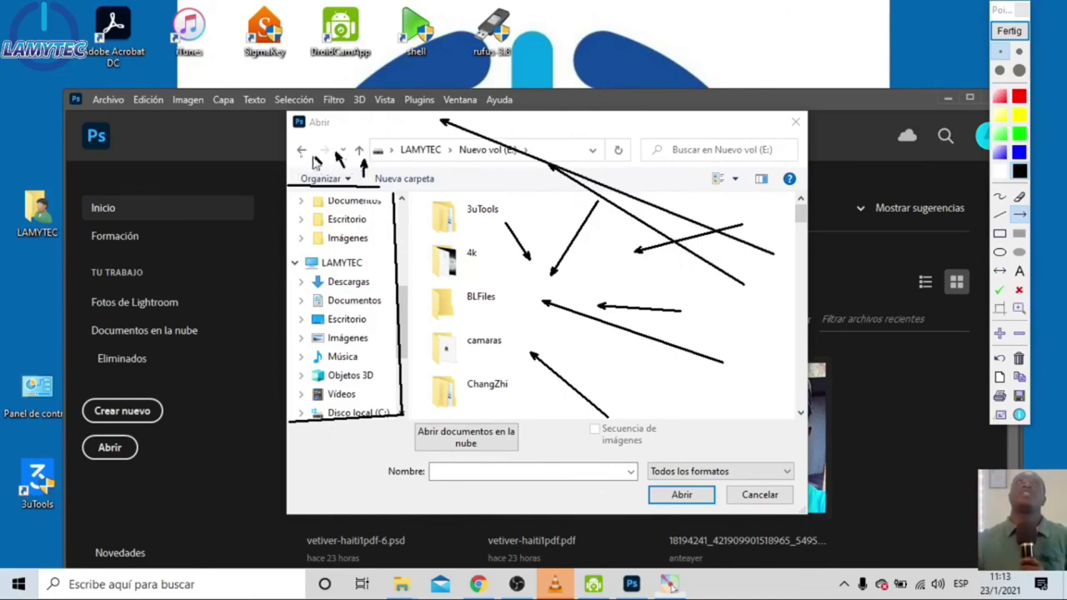
{"action": "mouse_move", "coordinate": [654, 200]}
{"action": "left_mouse_down"}
{"action": "mouse_move", "coordinate": [659, 148]}
{"action": "mouse_move", "coordinate": [700, 155]}
{"action": "left_mouse_up"}
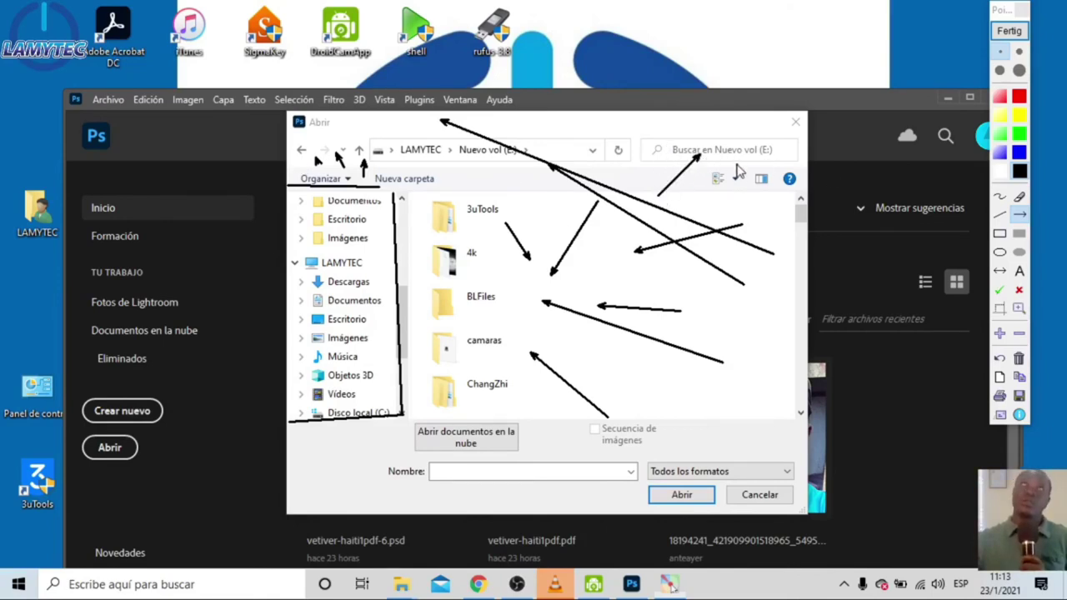
- Mark the Nombre field, the Todos los formatos list and the dialog's Abrir button with black arrows
{"action": "left_click_drag", "start_coordinate": [450, 514], "coordinate": [488, 492]}
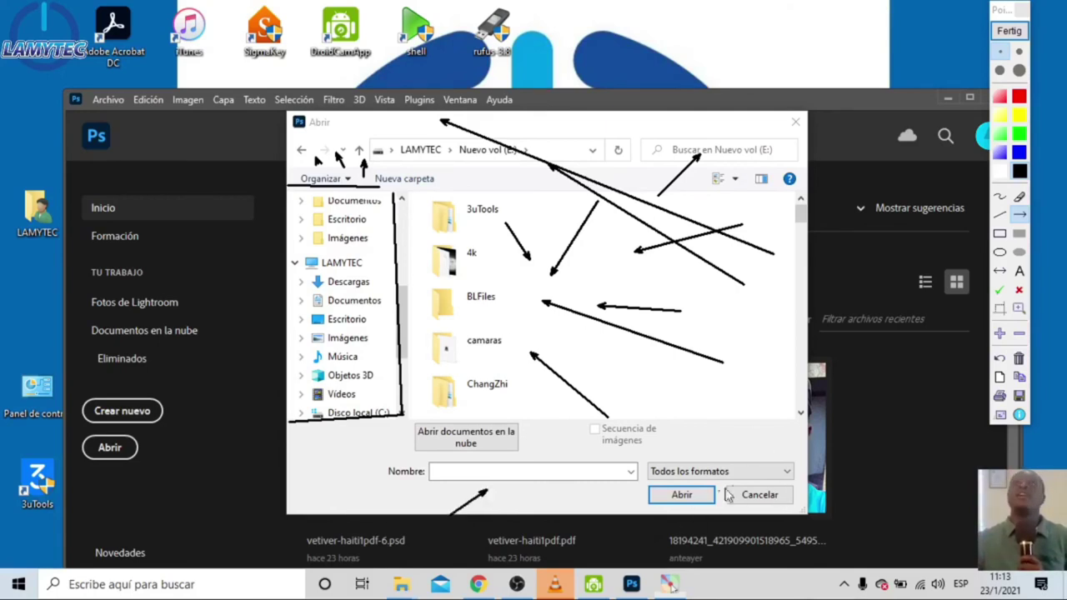
{"action": "left_click_drag", "start_coordinate": [608, 499], "coordinate": [667, 471]}
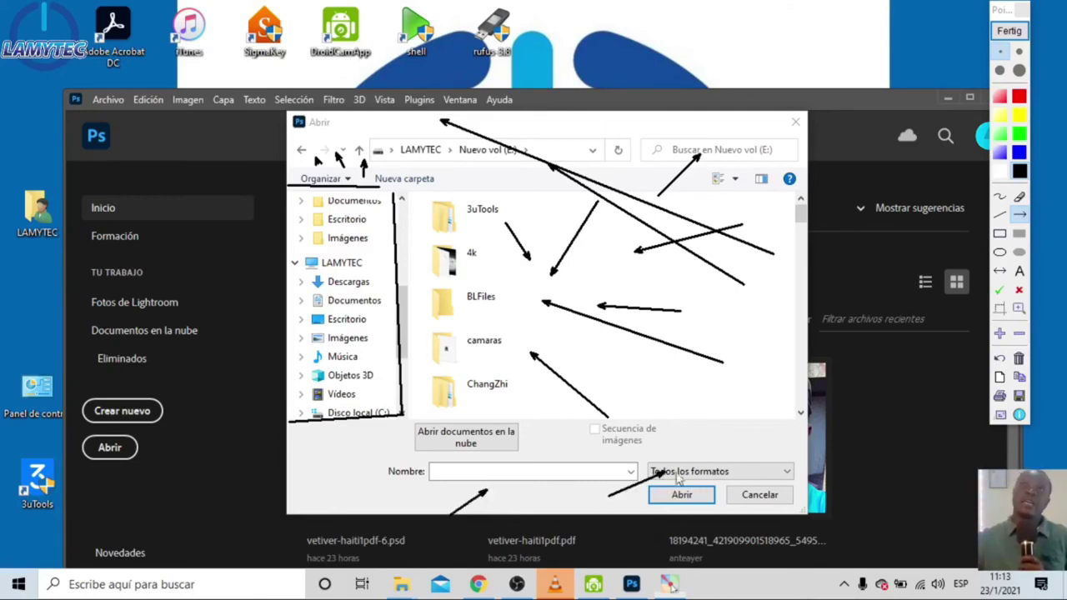
{"action": "left_click_drag", "start_coordinate": [617, 505], "coordinate": [652, 497]}
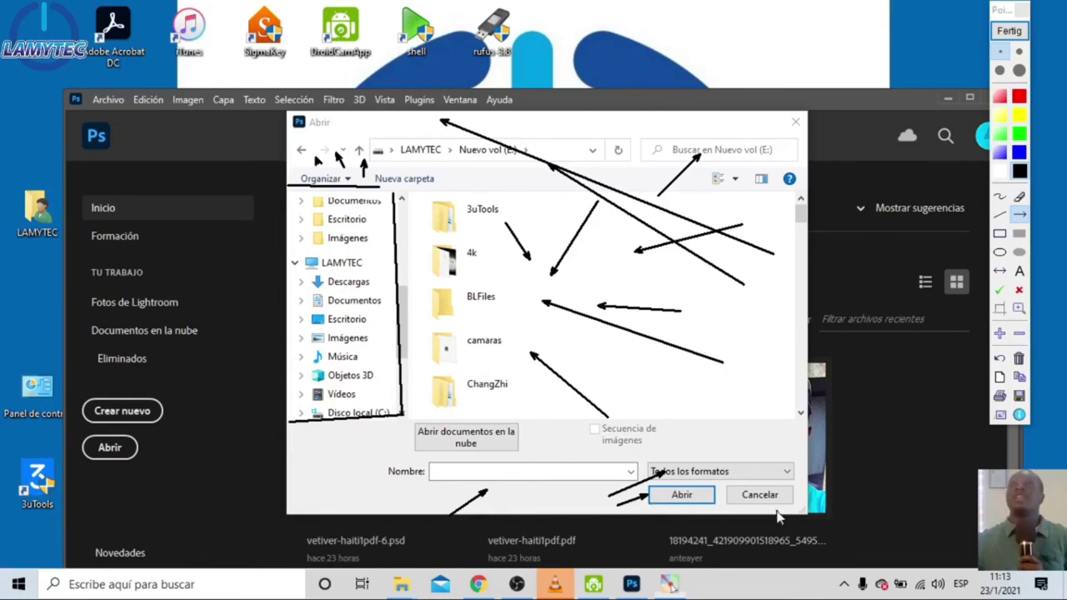
- Clear the annotations and show the Escritorio folder's contents in the Abrir dialog
{"action": "left_click", "coordinate": [1009, 31]}
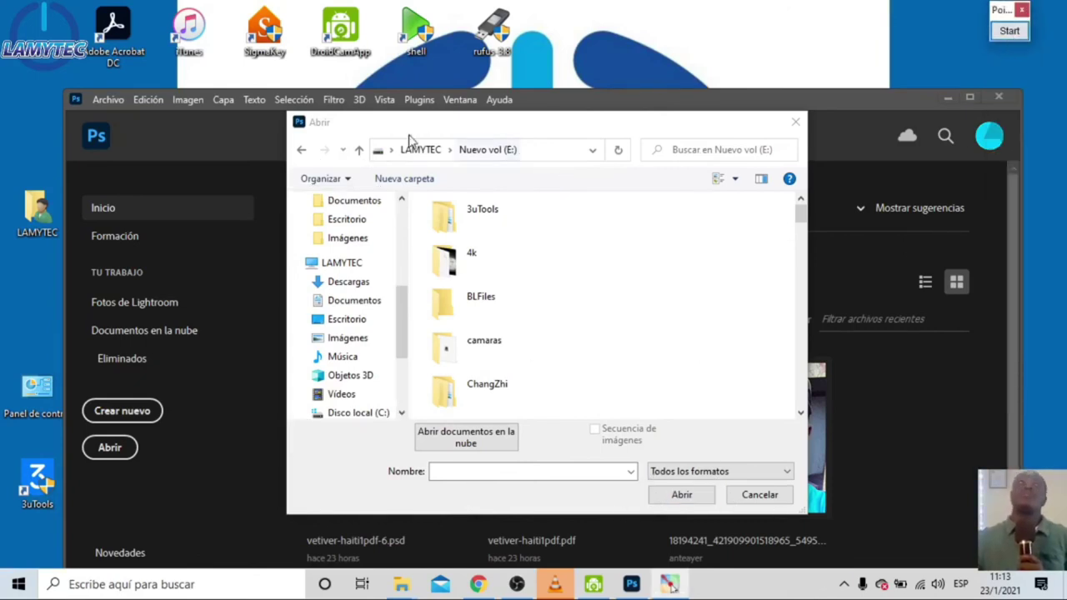
{"action": "scroll", "coordinate": [363, 261], "scroll_direction": "up", "scroll_amount": 5}
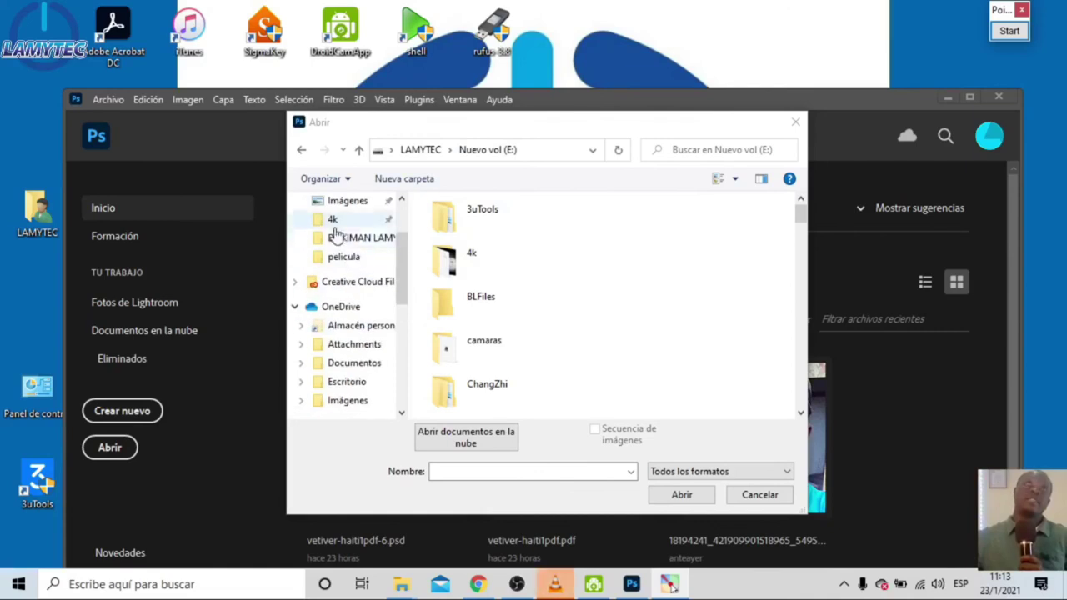
{"action": "left_click", "coordinate": [331, 235]}
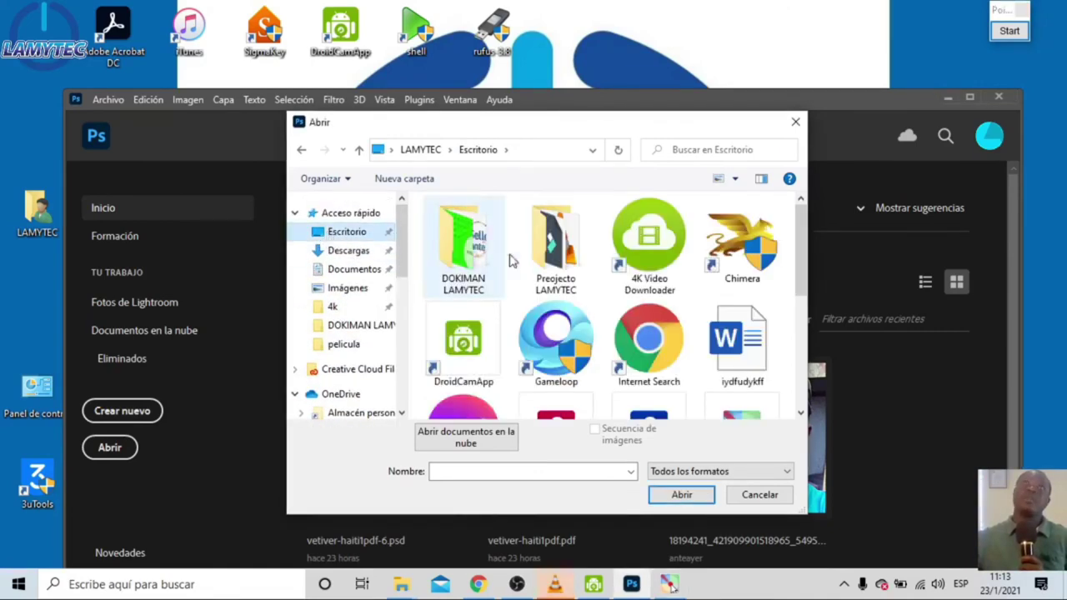
{"action": "scroll", "coordinate": [517, 267], "scroll_direction": "down", "scroll_amount": 3}
{"action": "scroll", "coordinate": [725, 313], "scroll_direction": "up", "scroll_amount": 3}
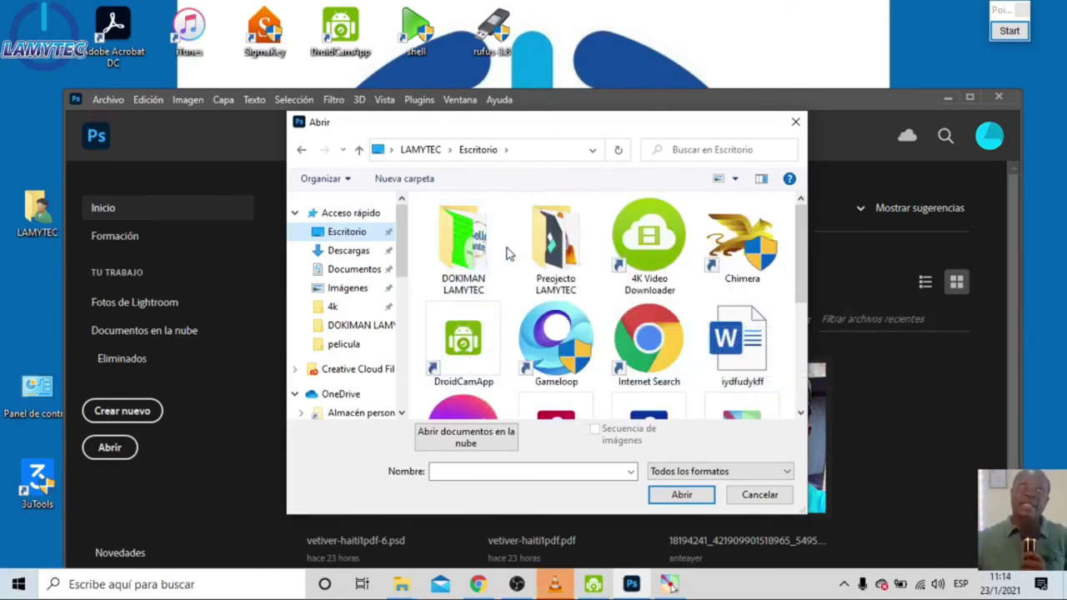
- Mark the DOKIMAN LAMYTEC folder with a black arrow, clear the annotation and open the folder in the dialog
{"action": "left_click", "coordinate": [1009, 31]}
{"action": "left_click_drag", "start_coordinate": [510, 275], "coordinate": [682, 348]}
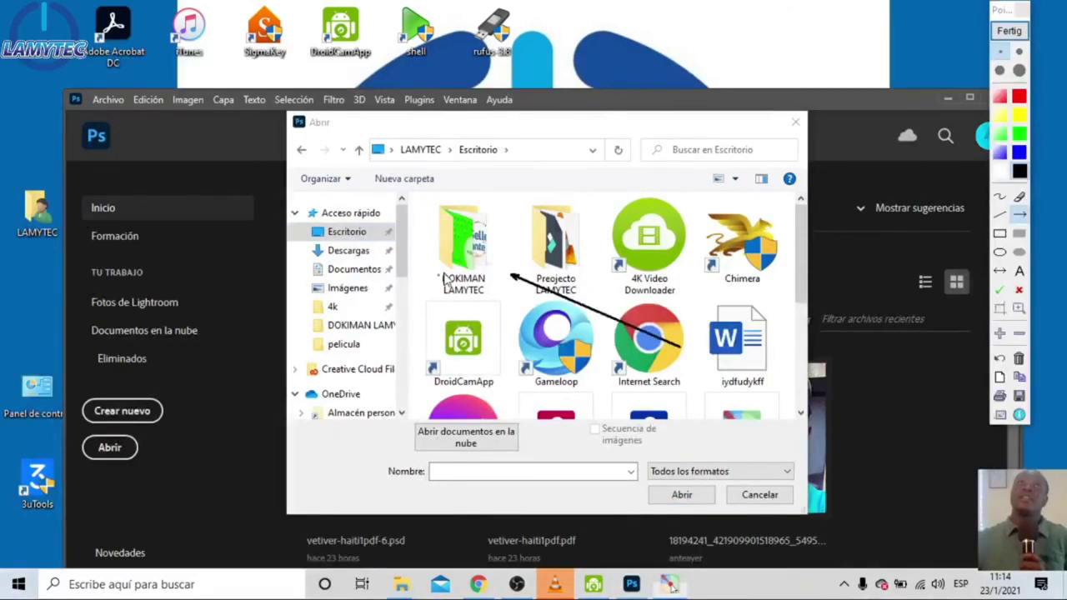
{"action": "left_click", "coordinate": [1008, 31]}
{"action": "double_click", "coordinate": [467, 250]}
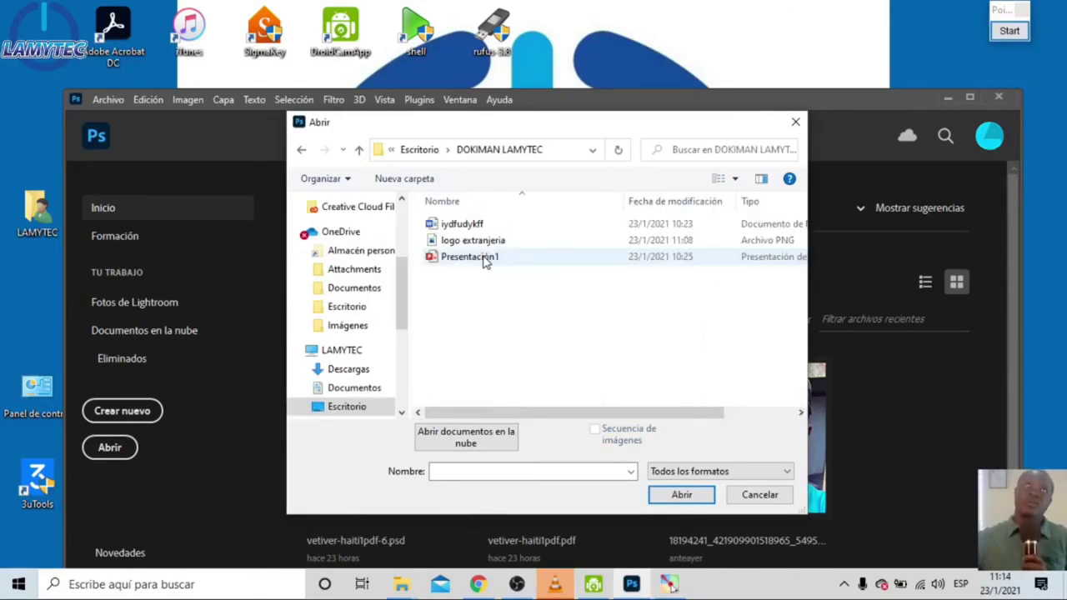
- Select the logo extranjeria PNG file, point it out with a black arrow and clear the annotation
{"action": "left_click", "coordinate": [473, 241]}
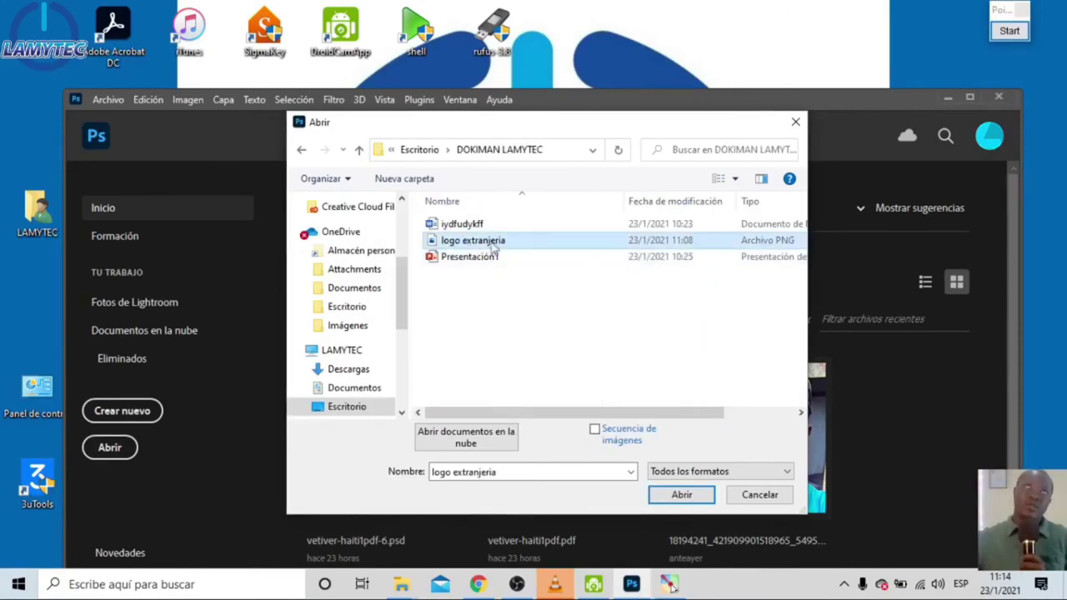
{"action": "left_click", "coordinate": [1008, 31]}
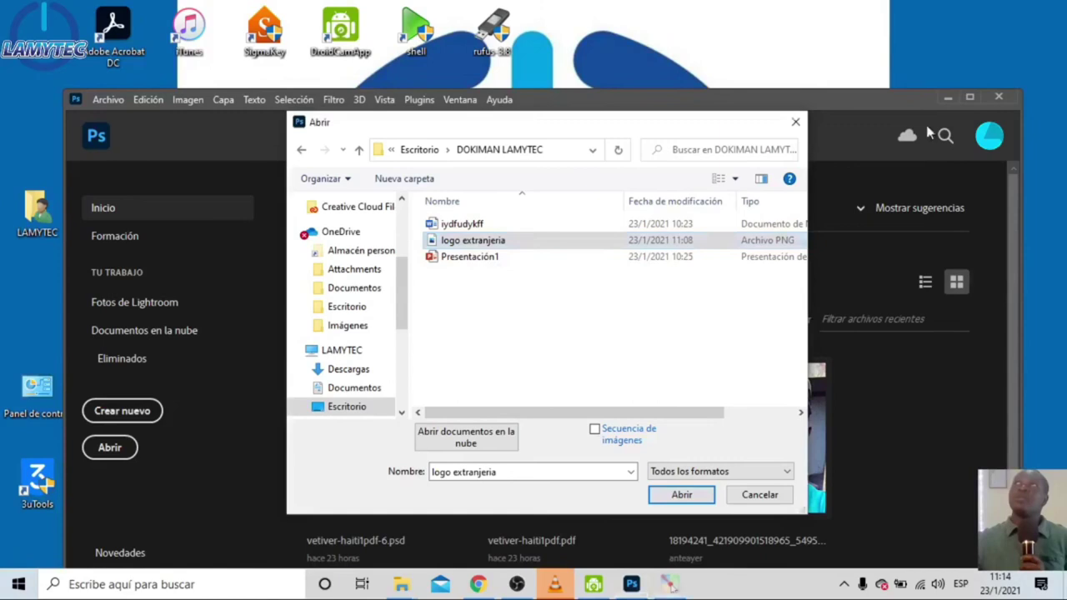
{"action": "left_click_drag", "start_coordinate": [696, 335], "coordinate": [443, 245]}
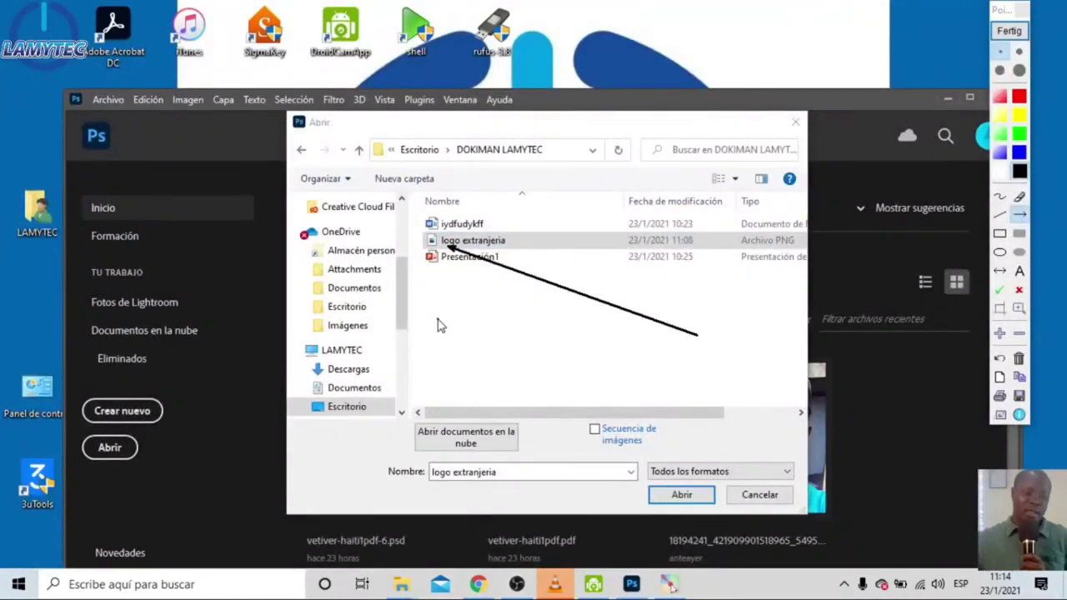
{"action": "left_click", "coordinate": [1012, 32]}
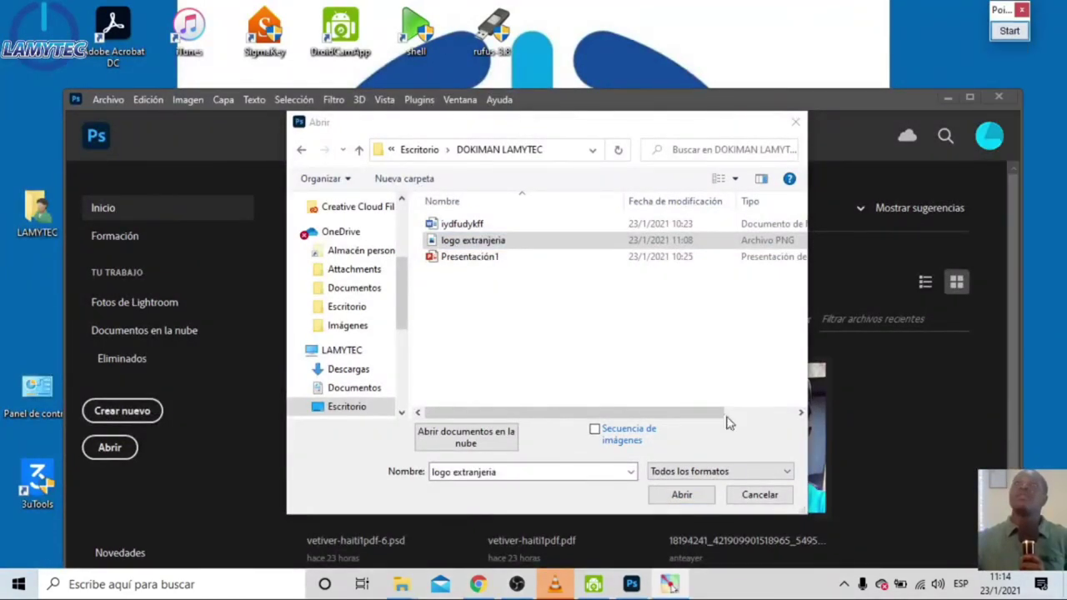
- Open logo extranjeria with No modificar (no efectuar gestión de color), and move the Photoshop window higher on the desktop
{"action": "left_click", "coordinate": [675, 497]}
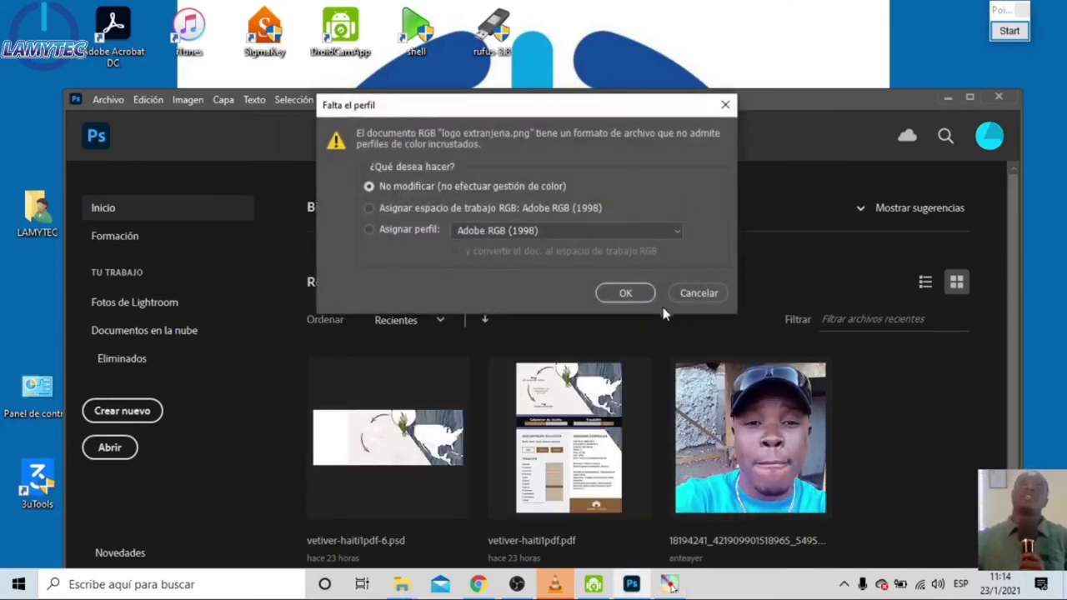
{"action": "left_click", "coordinate": [625, 293]}
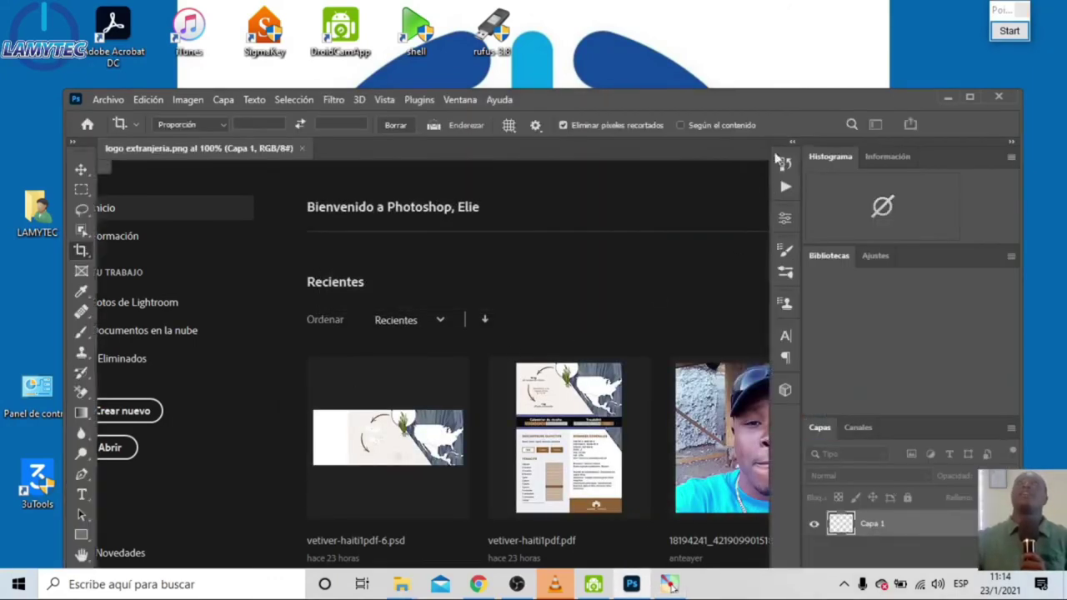
{"action": "left_click_drag", "start_coordinate": [773, 107], "coordinate": [817, 49]}
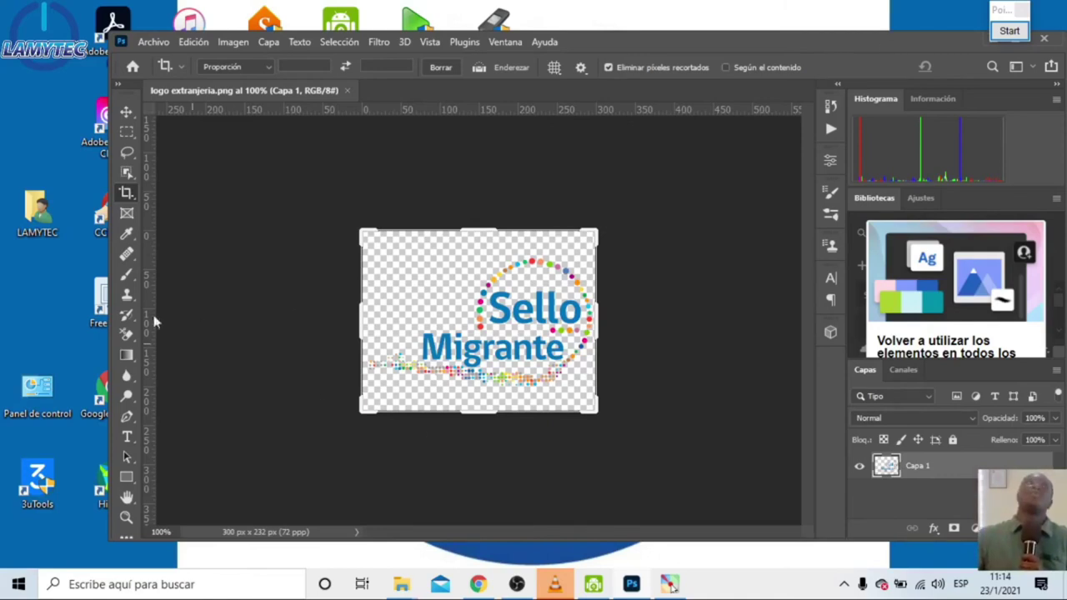
- Choose the Blur tool with the Circular difuso brush preset
{"action": "left_click", "coordinate": [126, 376]}
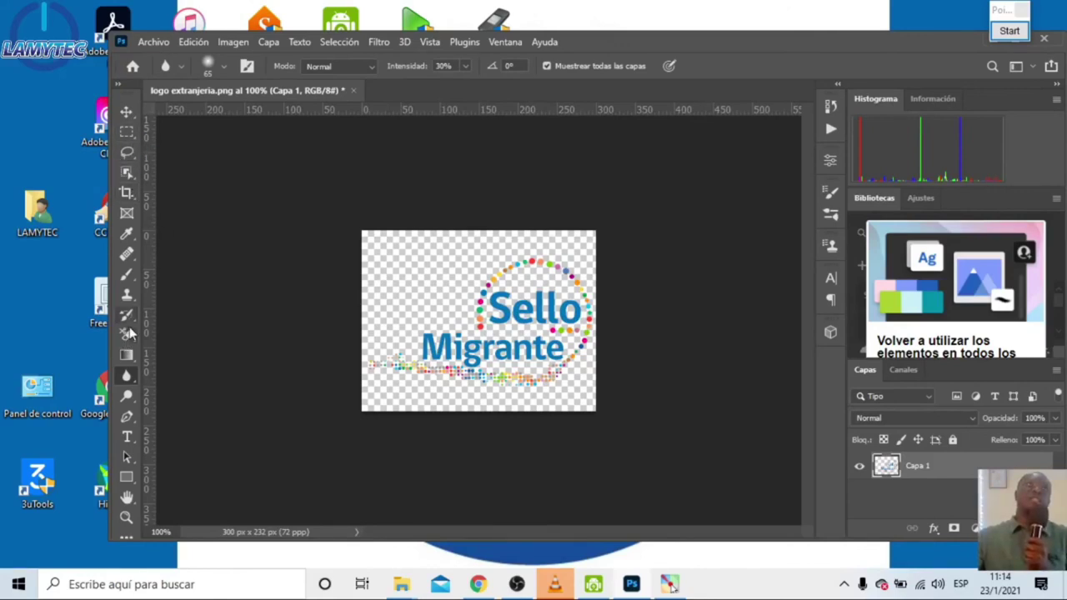
{"action": "left_click", "coordinate": [214, 67]}
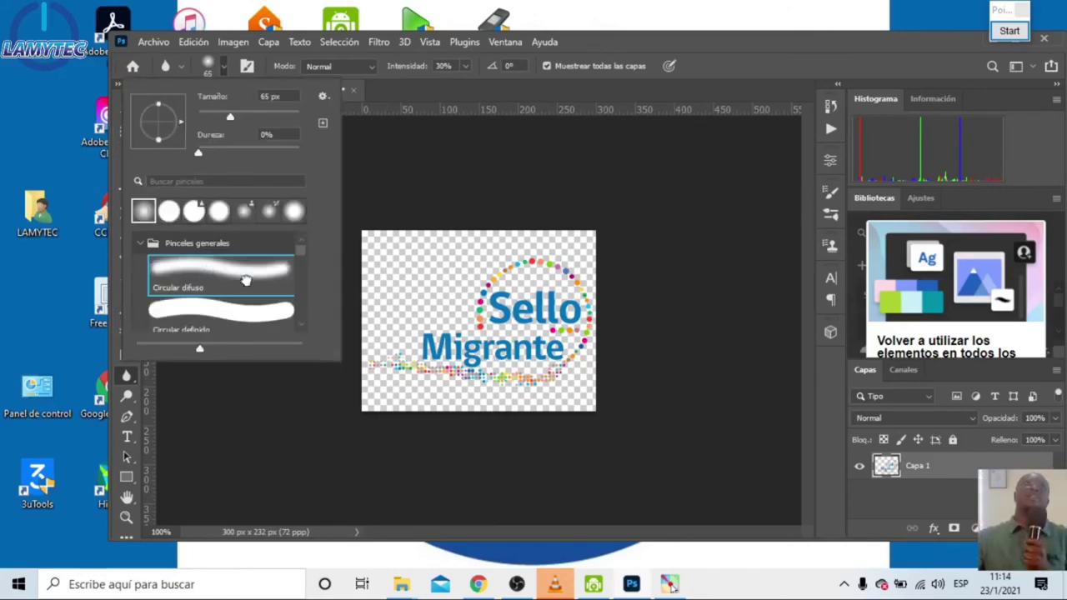
{"action": "double_click", "coordinate": [247, 280]}
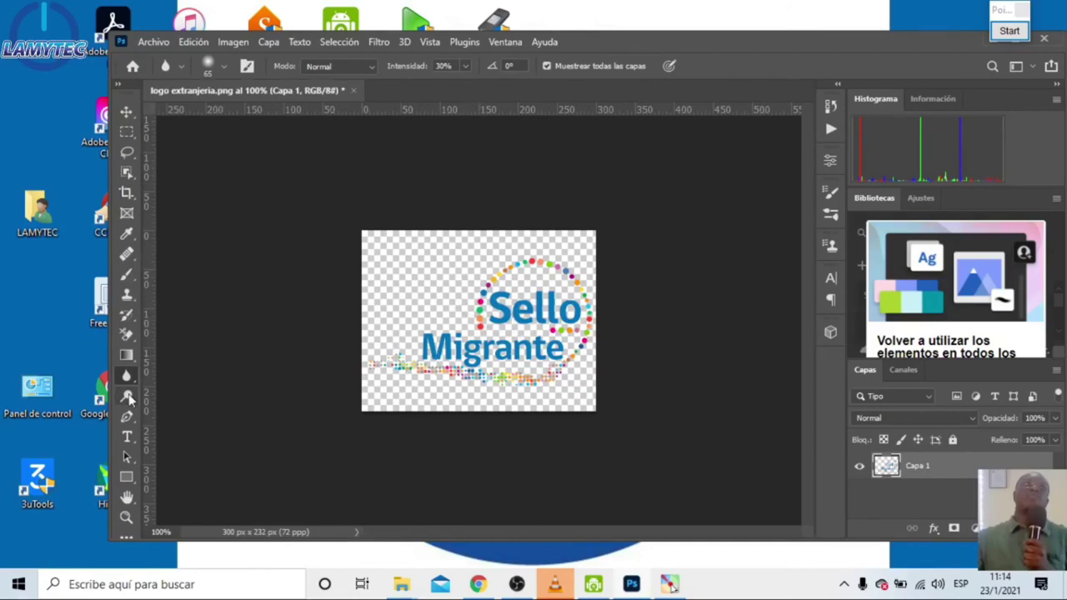
- Draw several overlapping radial rainbow gradients over the Sello Migrante logo with the Gradient tool
{"action": "left_click", "coordinate": [126, 355]}
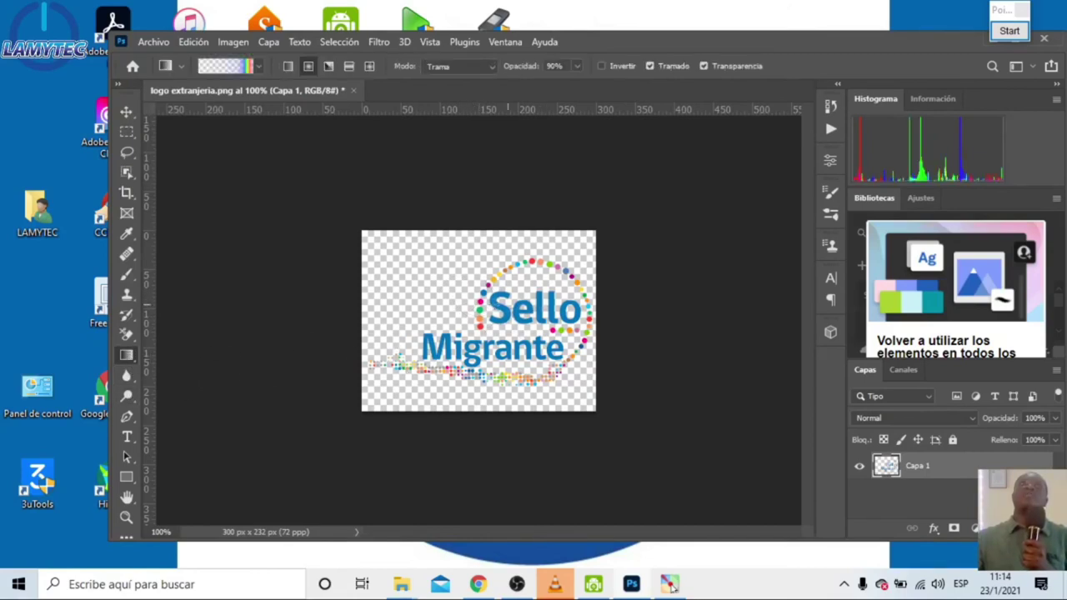
{"action": "left_click_drag", "start_coordinate": [544, 305], "coordinate": [578, 306]}
{"action": "left_click_drag", "start_coordinate": [520, 284], "coordinate": [560, 284]}
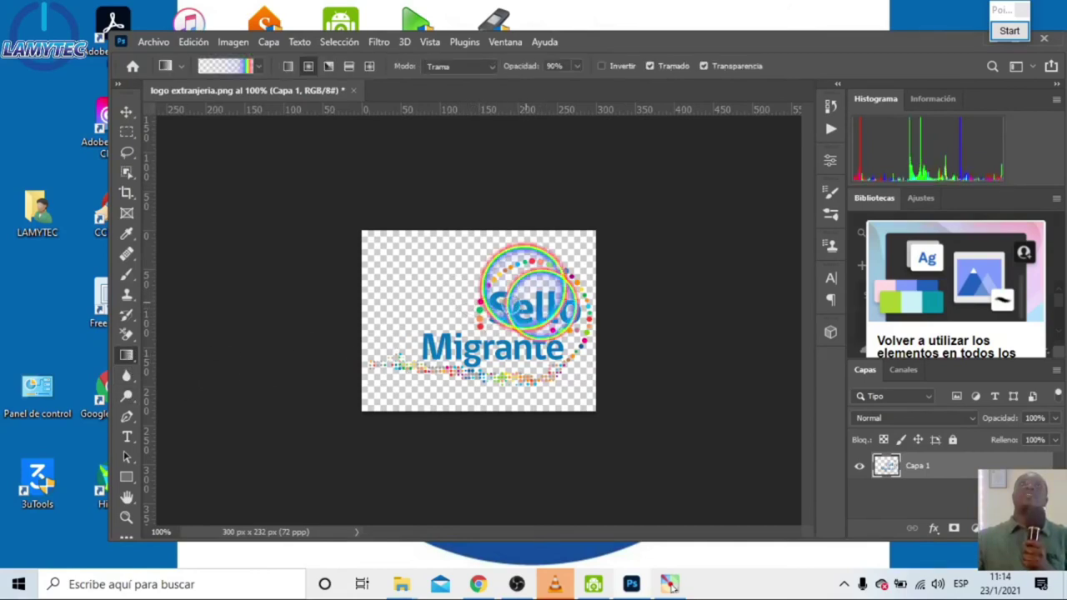
{"action": "left_click", "coordinate": [259, 66]}
{"action": "mouse_move", "coordinate": [403, 319]}
{"action": "left_mouse_down"}
{"action": "mouse_move", "coordinate": [454, 305]}
{"action": "mouse_move", "coordinate": [402, 319]}
{"action": "left_mouse_up"}
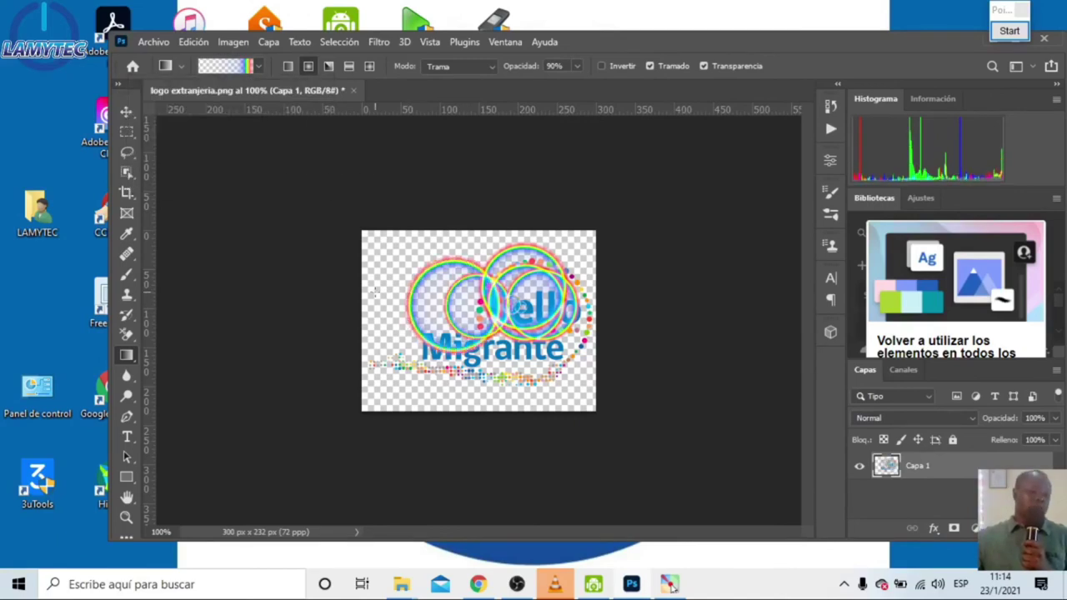
- Close Photoshop without saving the logo, and open the DOKIMAN LAMYTEC desktop folder in a window near the screen's centre
{"action": "left_click", "coordinate": [1044, 40]}
{"action": "left_click", "coordinate": [632, 241]}
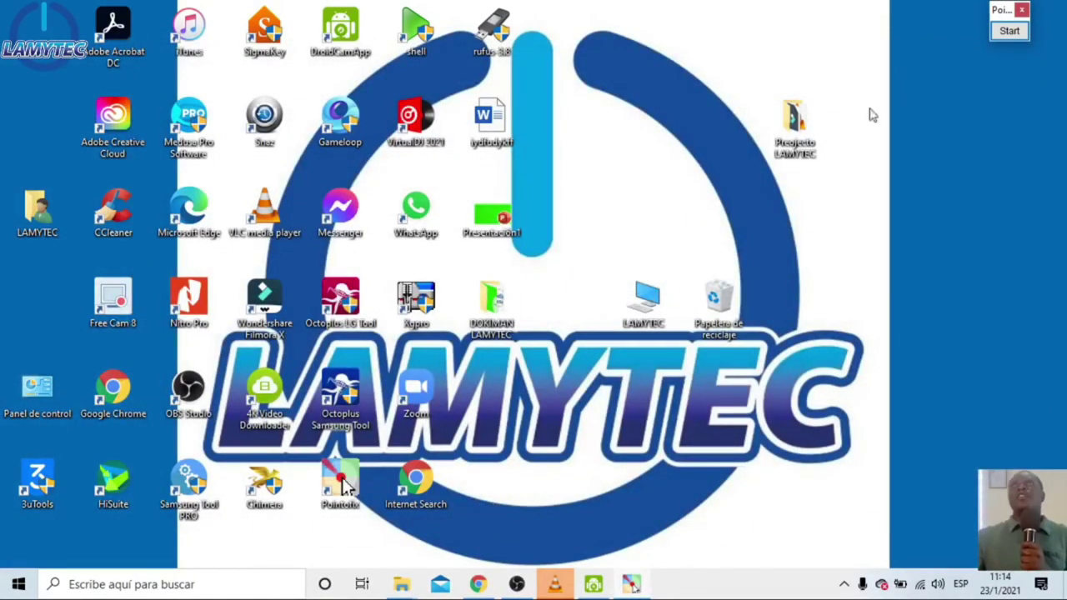
{"action": "double_click", "coordinate": [490, 301]}
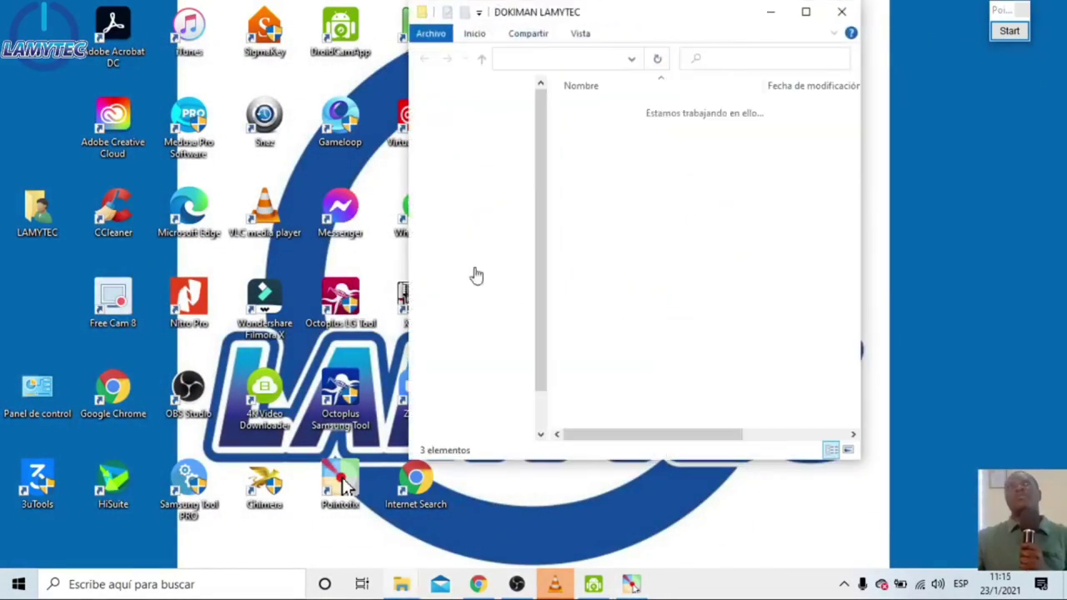
{"action": "left_click_drag", "start_coordinate": [696, 39], "coordinate": [543, 122]}
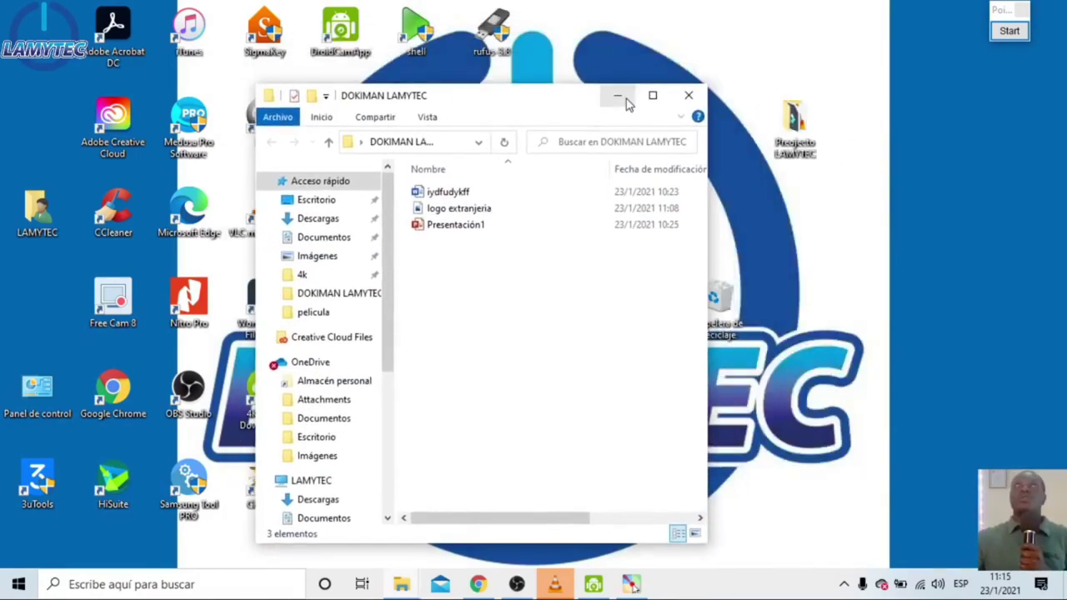
- Open the Propiedades dialog of the logo extranjeria image in the DOKIMAN LAMYTEC folder
{"action": "left_click", "coordinate": [440, 210]}
{"action": "right_click", "coordinate": [442, 213]}
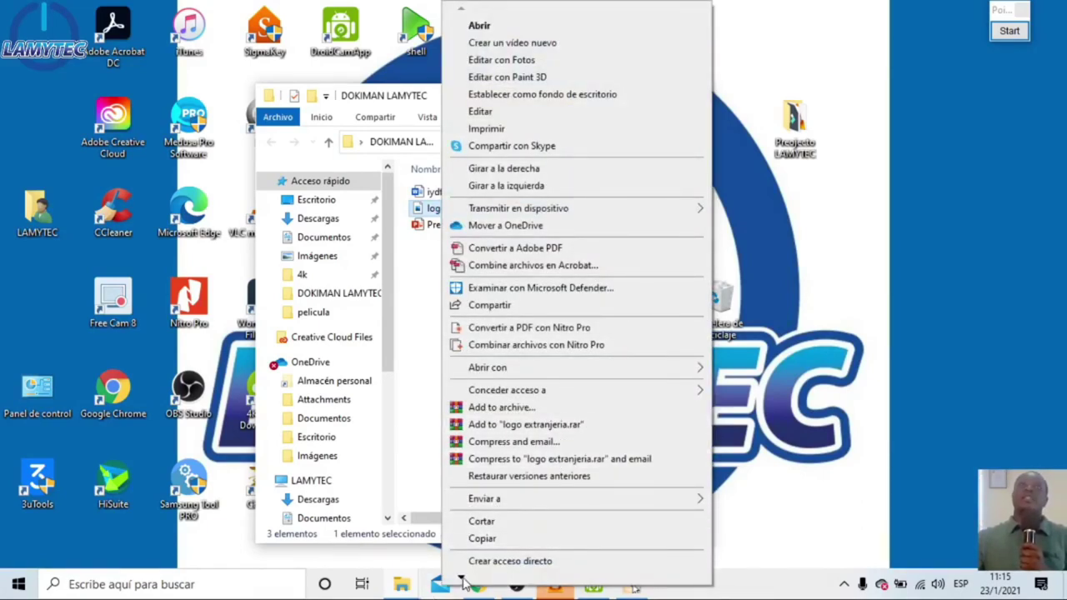
{"action": "mouse_move", "coordinate": [464, 580]}
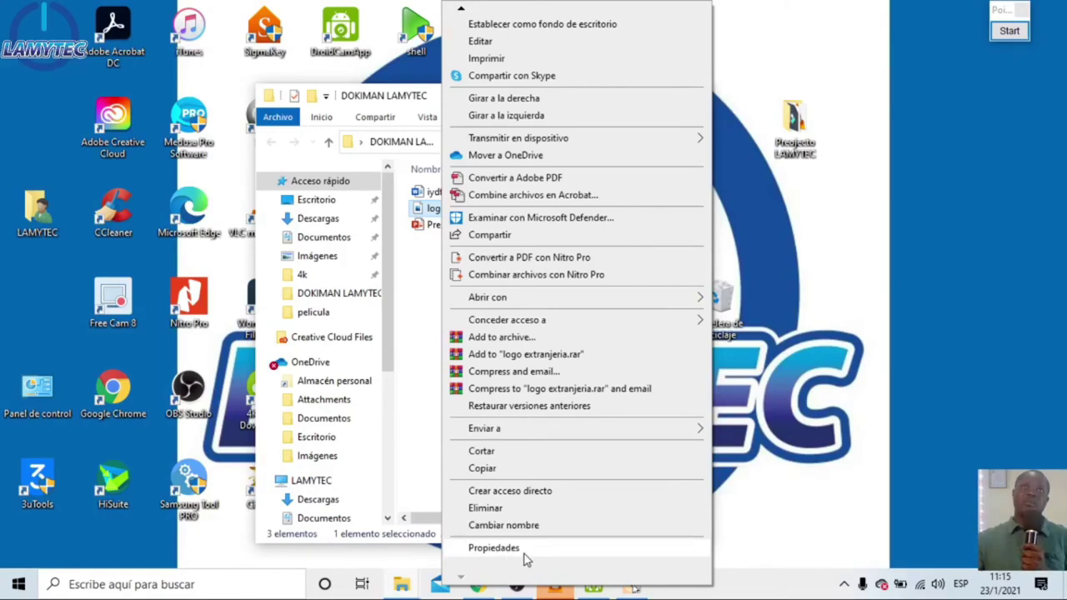
{"action": "left_click", "coordinate": [494, 548]}
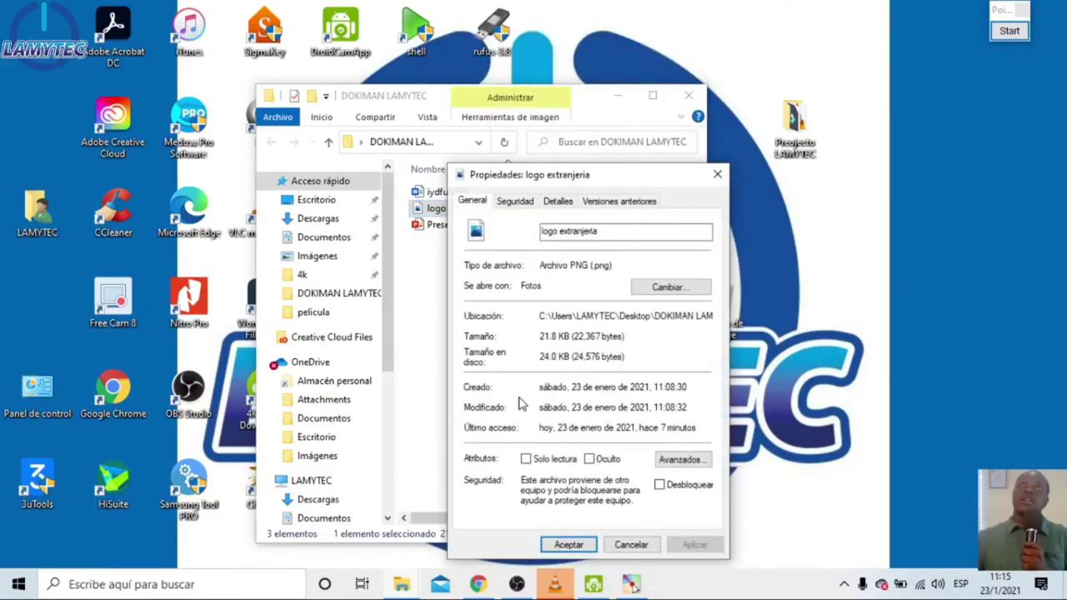
- Mark the file type, Tamaño, Tamaño en disco and Ubicación entries in the Propiedades dialog with black arrows
{"action": "left_click", "coordinate": [1009, 31]}
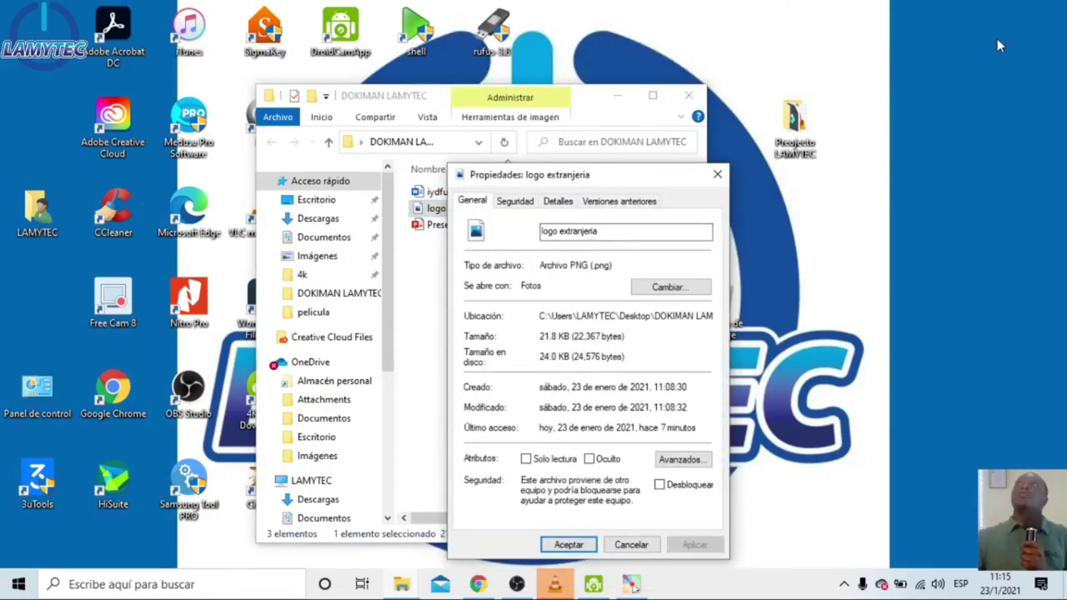
{"action": "left_click_drag", "start_coordinate": [725, 368], "coordinate": [590, 281]}
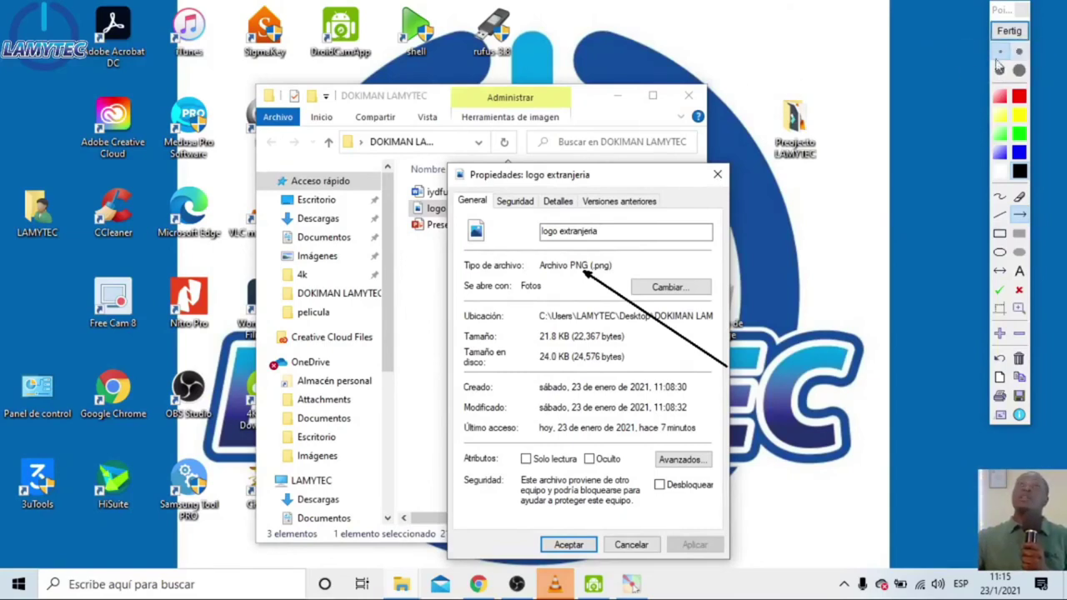
{"action": "mouse_move", "coordinate": [683, 360]}
{"action": "left_mouse_down"}
{"action": "mouse_move", "coordinate": [619, 338]}
{"action": "mouse_move", "coordinate": [626, 361]}
{"action": "left_mouse_up"}
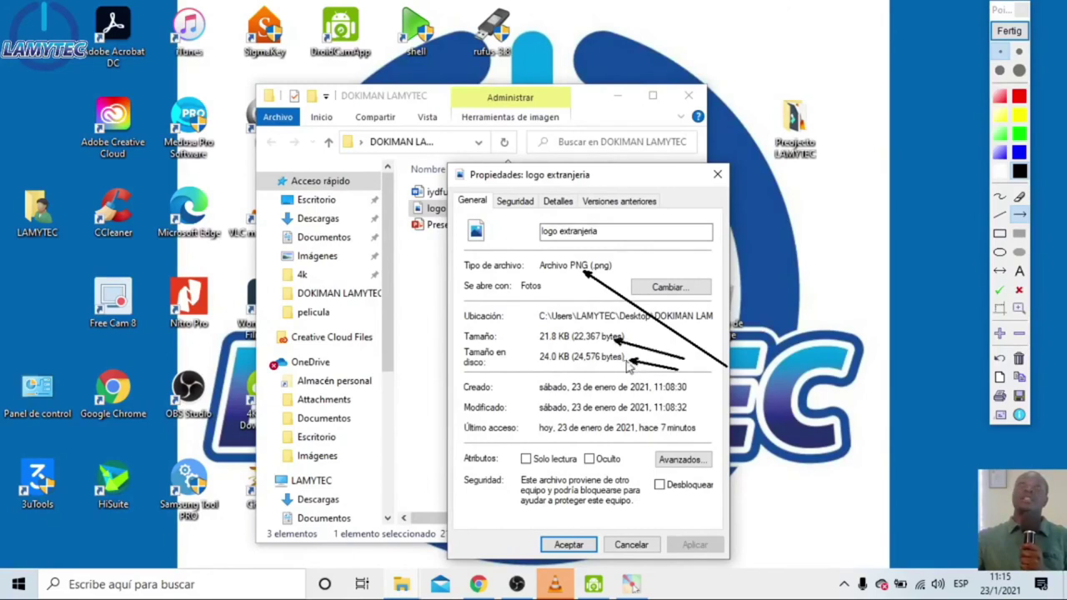
{"action": "left_click_drag", "start_coordinate": [746, 340], "coordinate": [700, 319]}
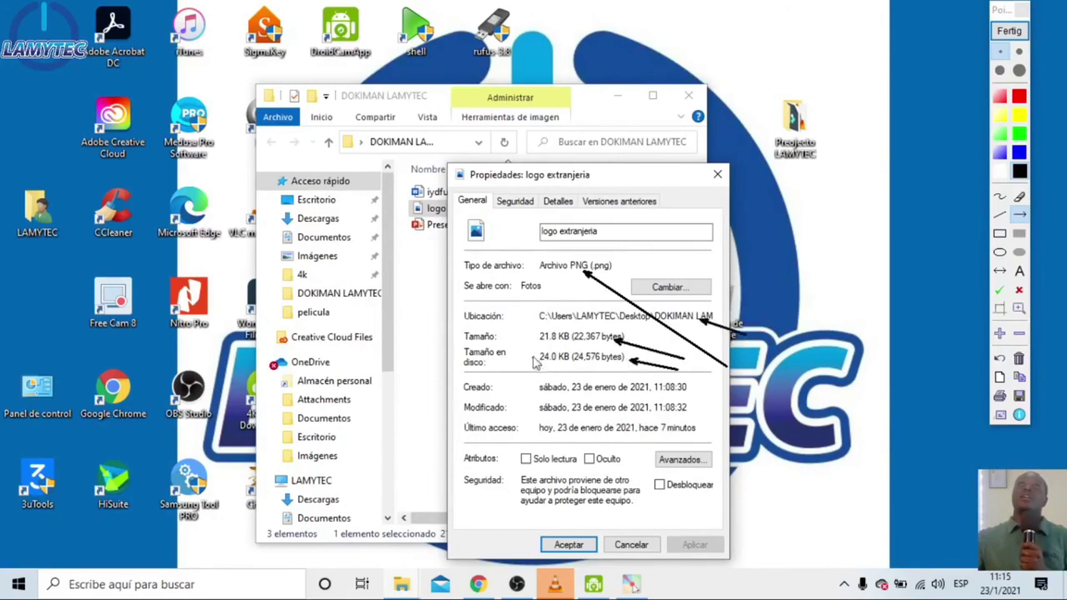
- Add black arrows marking the Creado, Modificado and Último acceso dates in the Propiedades dialog
{"action": "left_click_drag", "start_coordinate": [724, 405], "coordinate": [664, 391]}
{"action": "left_click_drag", "start_coordinate": [696, 427], "coordinate": [645, 413]}
{"action": "left_click_drag", "start_coordinate": [767, 480], "coordinate": [621, 430]}
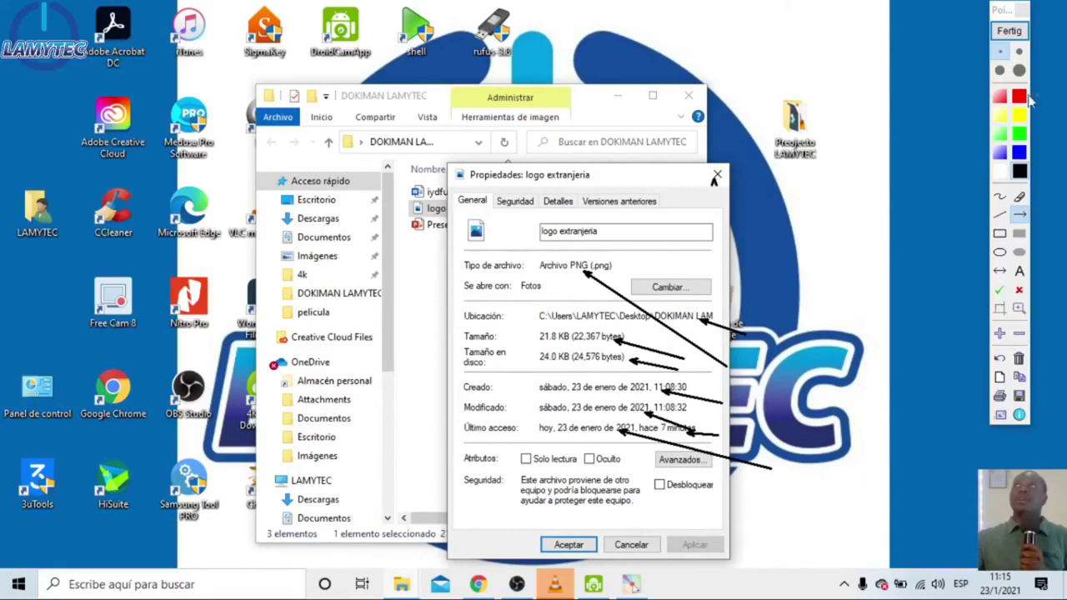
- Clear the annotations and close both the Propiedades dialog and the DOKIMAN LAMYTEC folder window
{"action": "left_click", "coordinate": [1008, 31]}
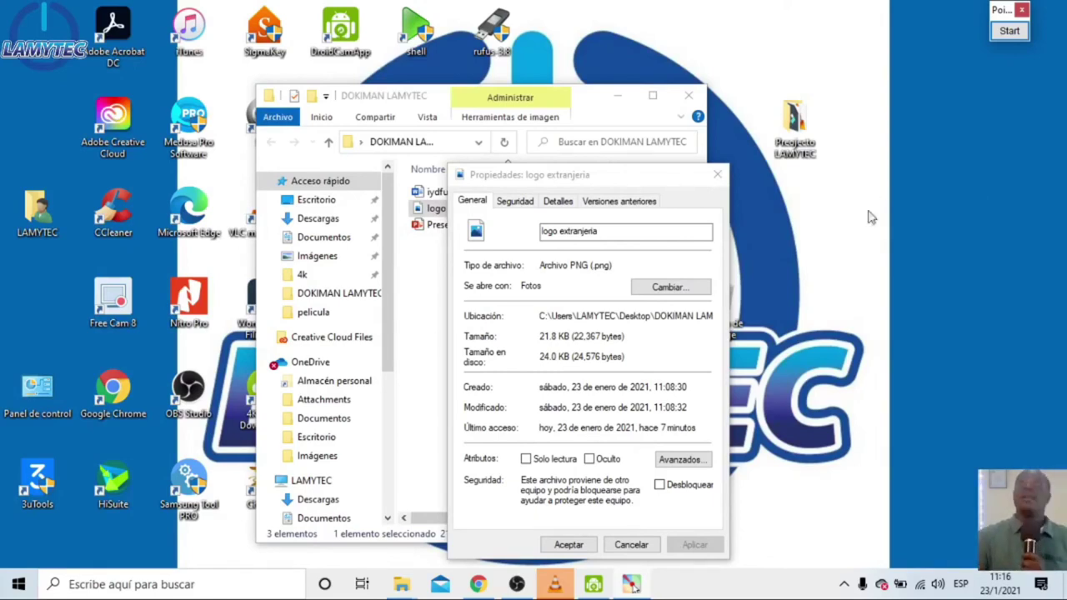
{"action": "left_click", "coordinate": [717, 174]}
{"action": "left_click", "coordinate": [688, 97]}
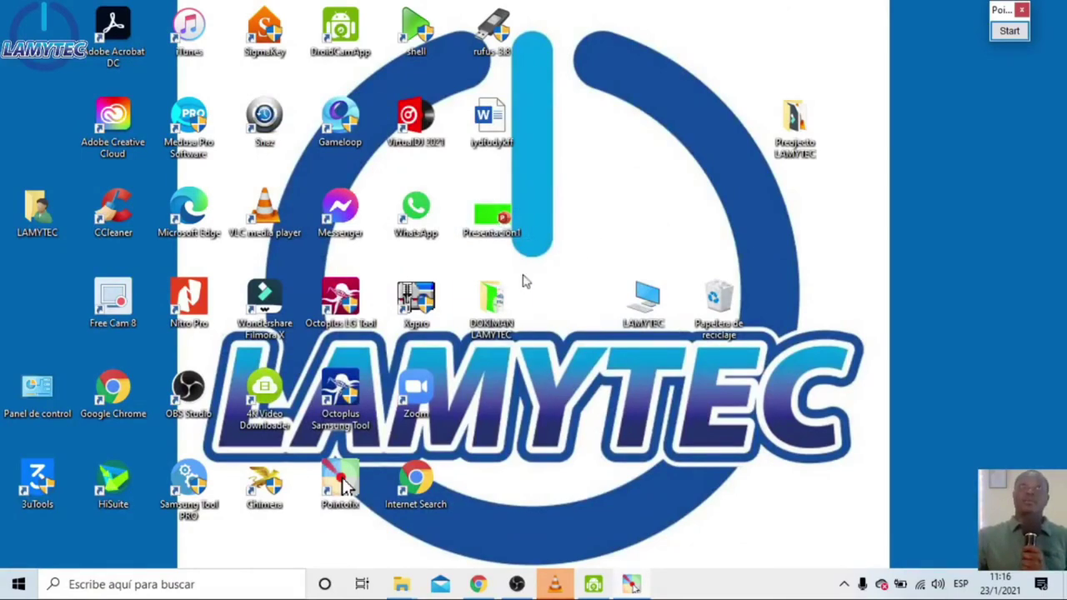
- Open the Propiedades dialog of Presentación1 on the desktop and mark its Tamaño, Tamaño en disco and Ubicación with black arrows
{"action": "right_click", "coordinate": [510, 224]}
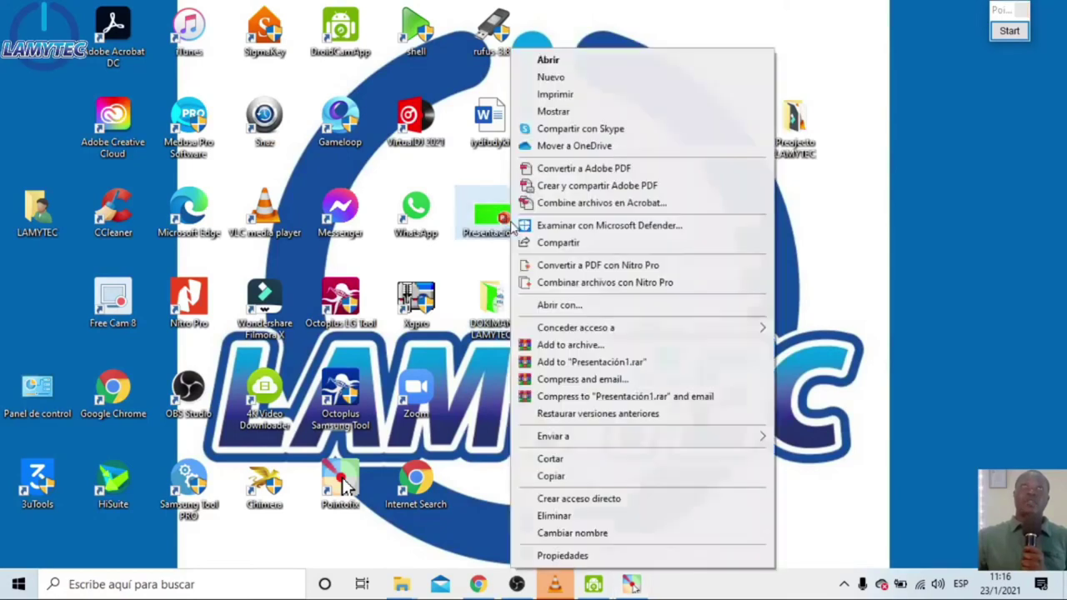
{"action": "left_click", "coordinate": [564, 555]}
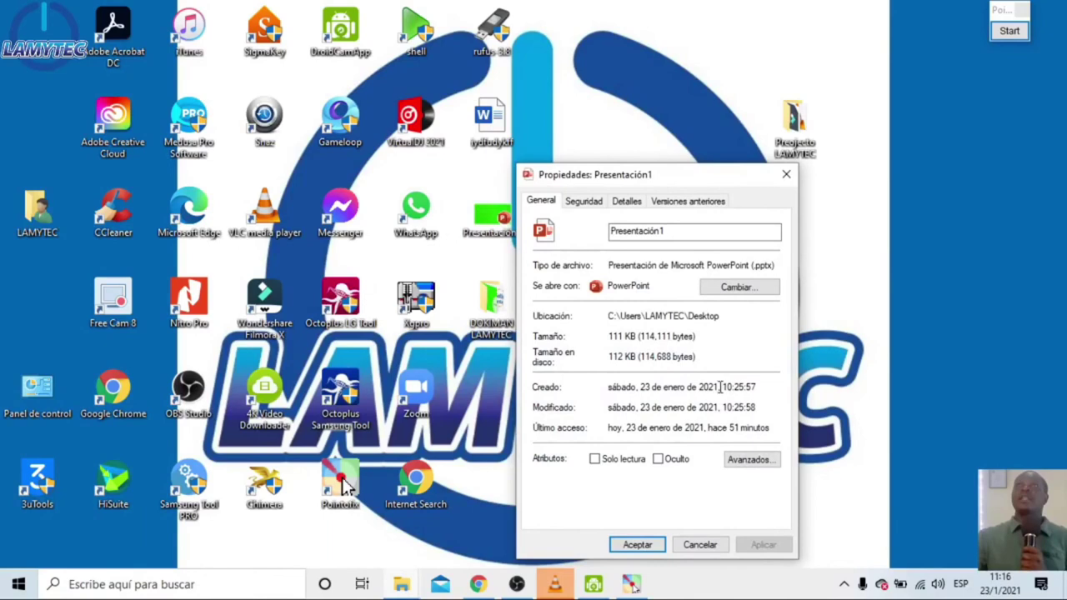
{"action": "left_click", "coordinate": [1009, 31]}
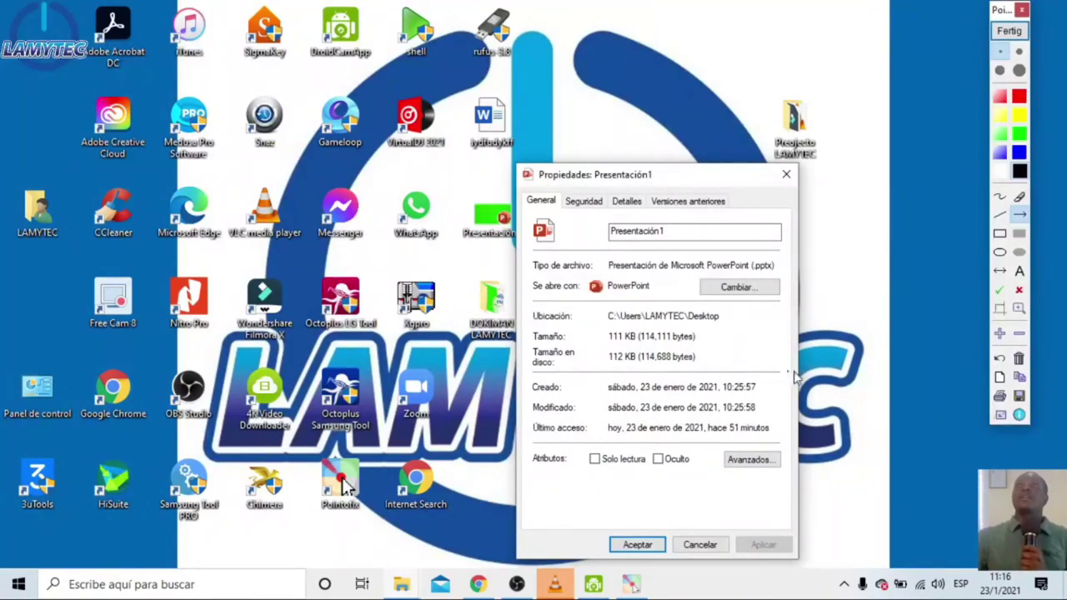
{"action": "left_click_drag", "start_coordinate": [820, 355], "coordinate": [709, 338]}
{"action": "left_click_drag", "start_coordinate": [796, 376], "coordinate": [692, 364]}
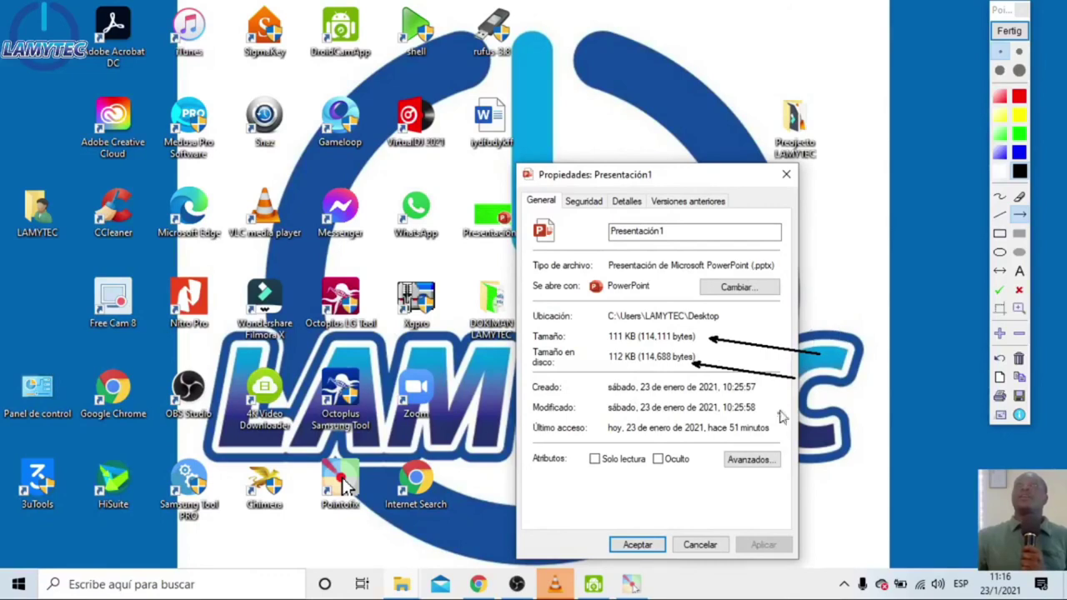
{"action": "left_click_drag", "start_coordinate": [817, 320], "coordinate": [729, 316]}
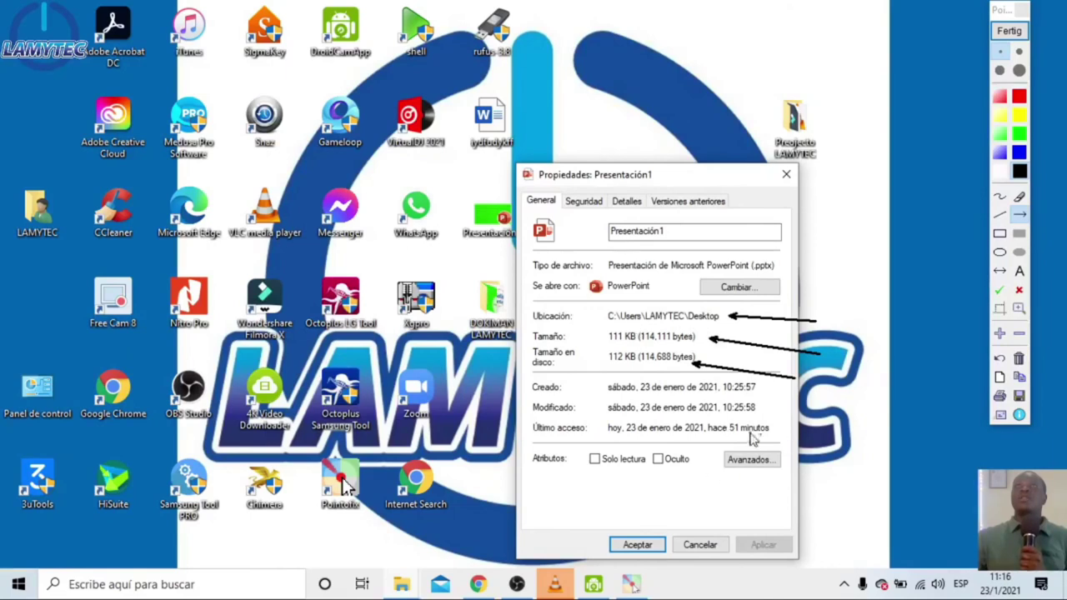
- Add black arrows marking the Último acceso, Modificado and Creado dates of Presentación1
{"action": "left_click_drag", "start_coordinate": [802, 430], "coordinate": [773, 430]}
{"action": "left_click_drag", "start_coordinate": [838, 408], "coordinate": [767, 404]}
{"action": "left_click_drag", "start_coordinate": [837, 389], "coordinate": [775, 390]}
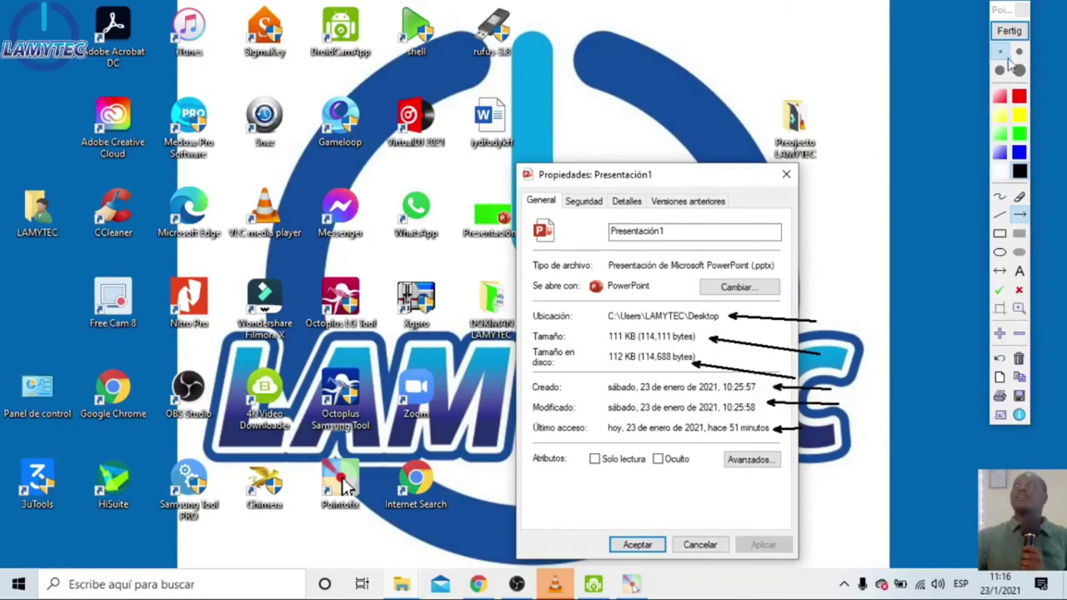
- Clear the arrows, close the Propiedades dialog of Presentación1 and shift the Pointofix toolbar slightly
{"action": "left_click", "coordinate": [1009, 30]}
{"action": "left_click", "coordinate": [786, 174]}
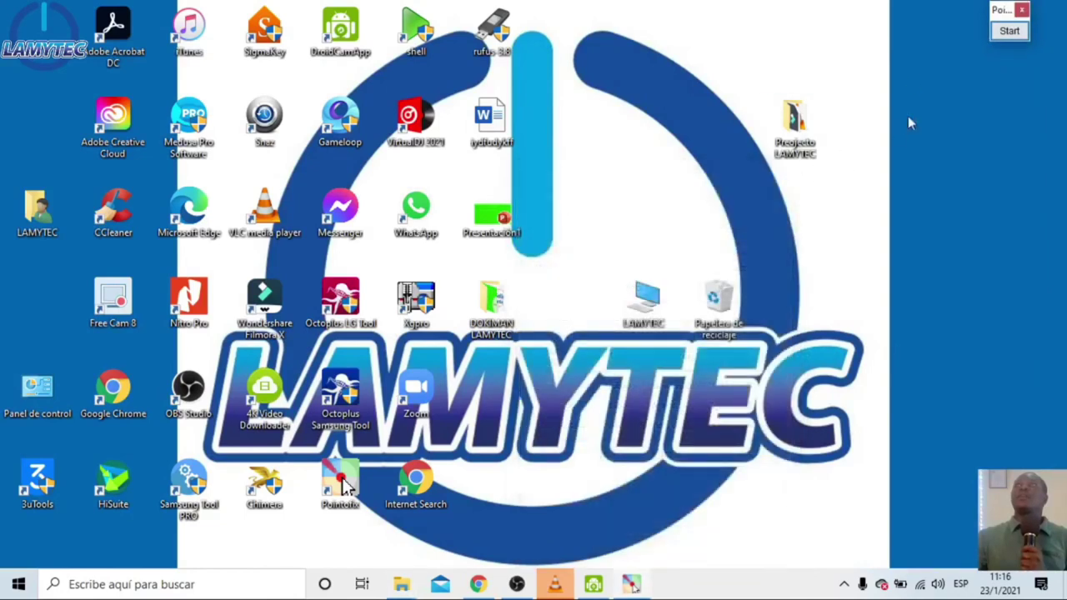
{"action": "left_click_drag", "start_coordinate": [1000, 36], "coordinate": [988, 44]}
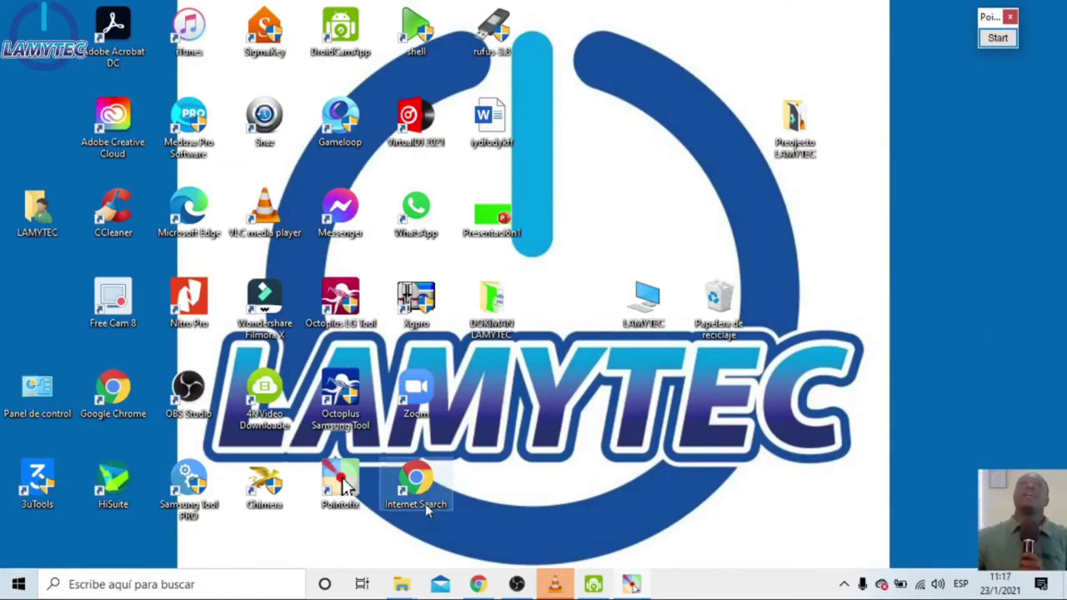
- Switch to Google Chrome and search in a new tab for "convertir png en jpg gratis"
{"action": "left_click", "coordinate": [477, 584]}
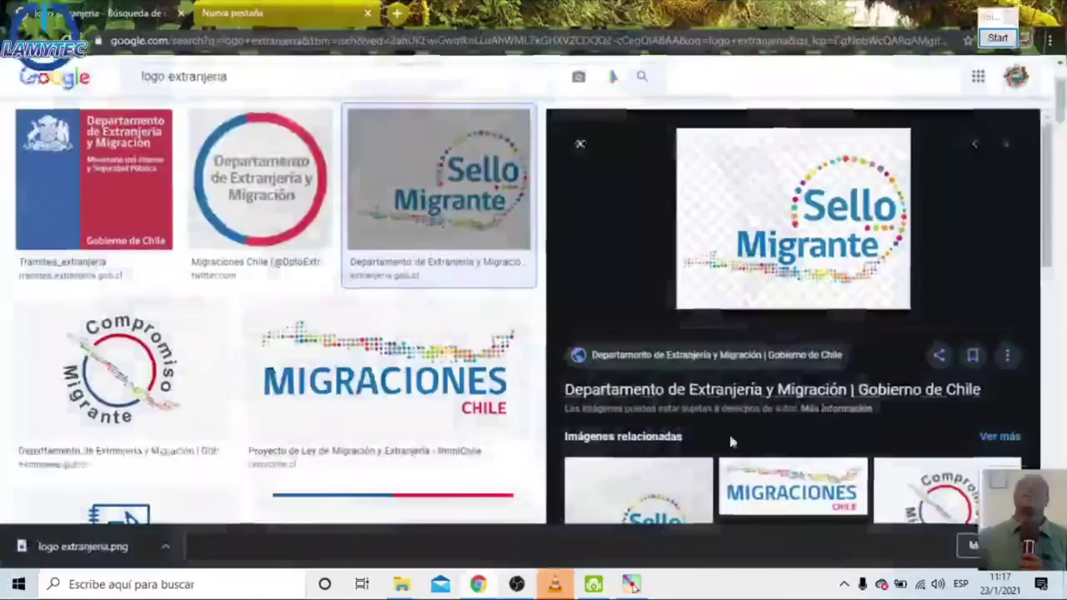
{"action": "left_click", "coordinate": [301, 19]}
{"action": "left_click", "coordinate": [397, 13]}
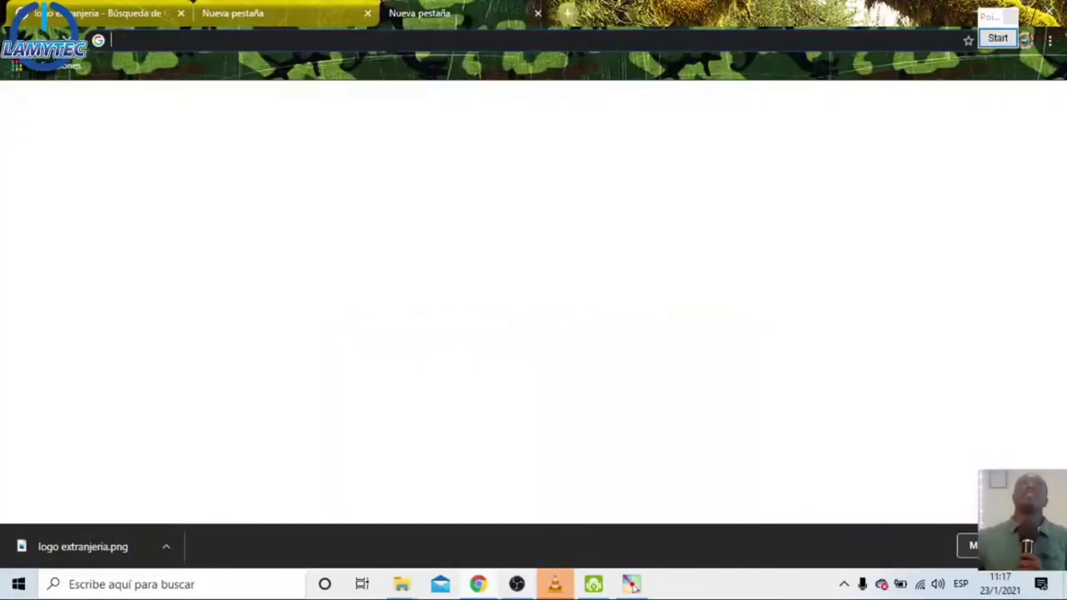
{"action": "left_click", "coordinate": [368, 39]}
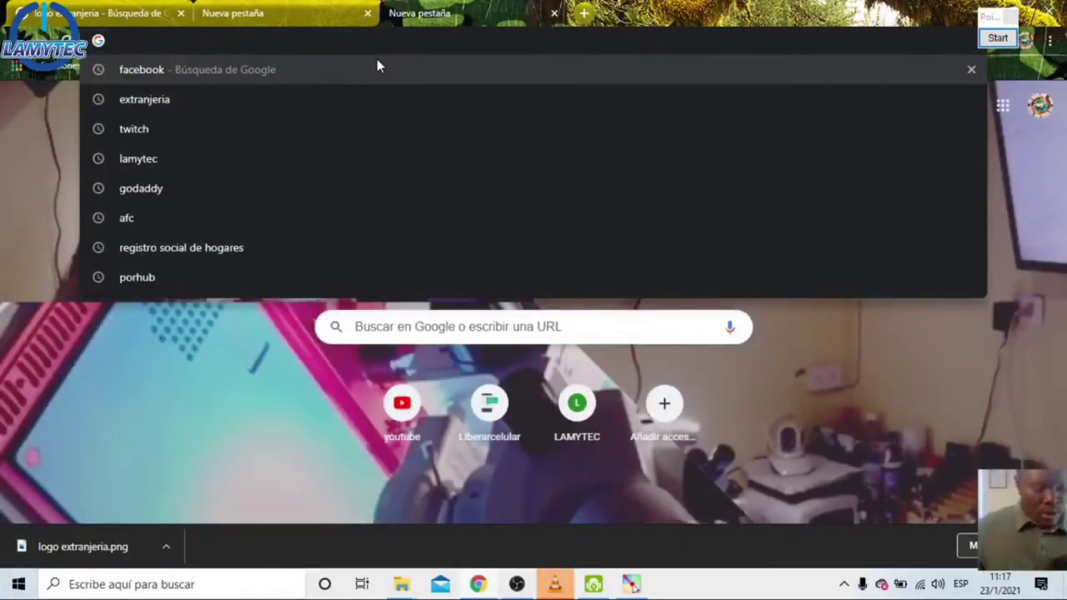
{"action": "type", "text": "con"}
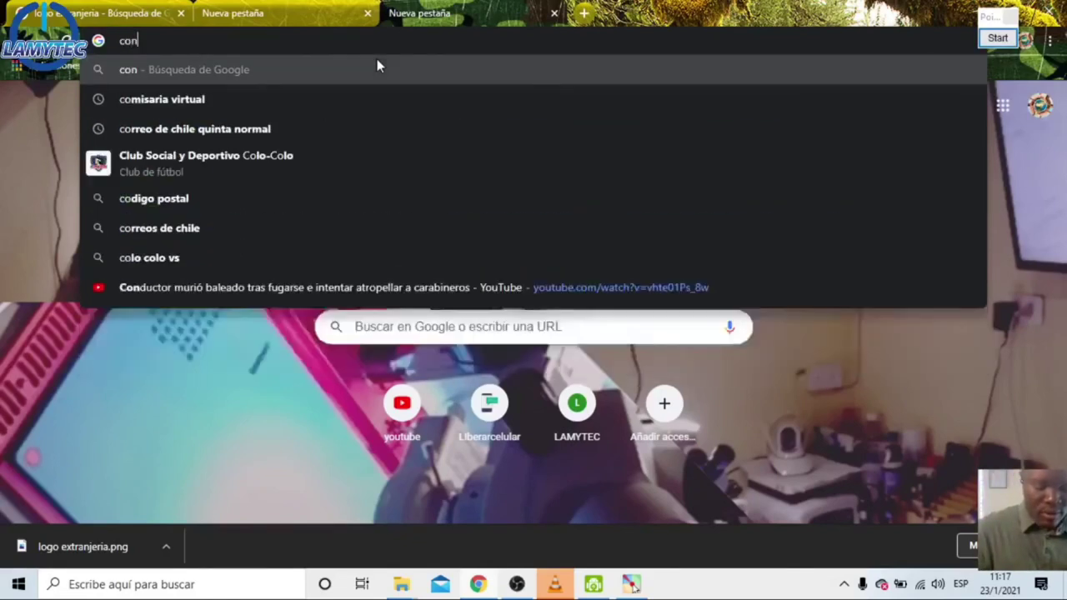
{"action": "type", "text": "verti"}
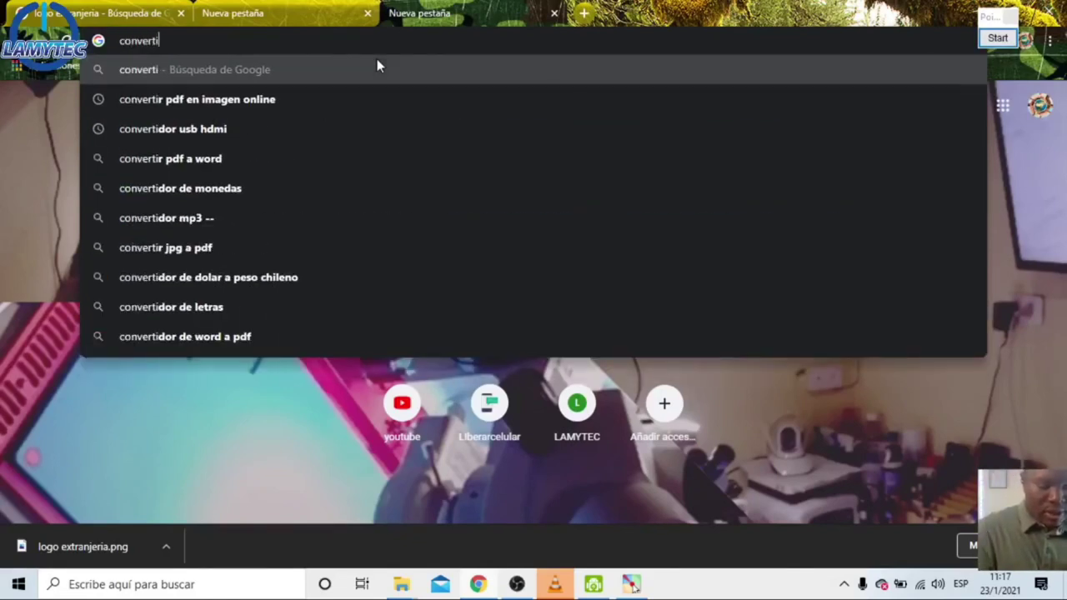
{"action": "type", "text": "r pn"}
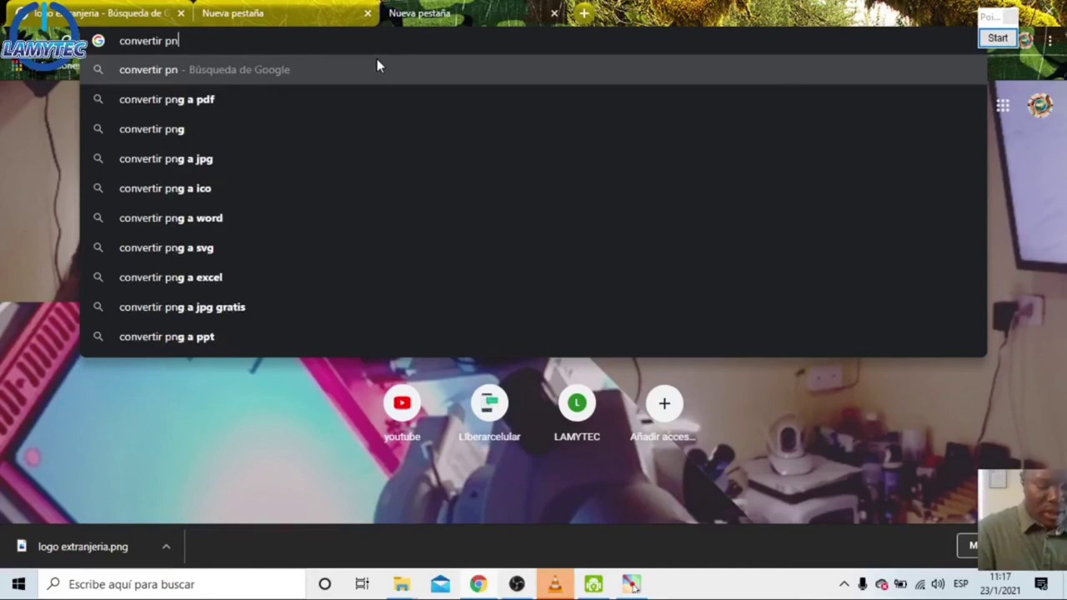
{"action": "type", "text": "g en jpd"}
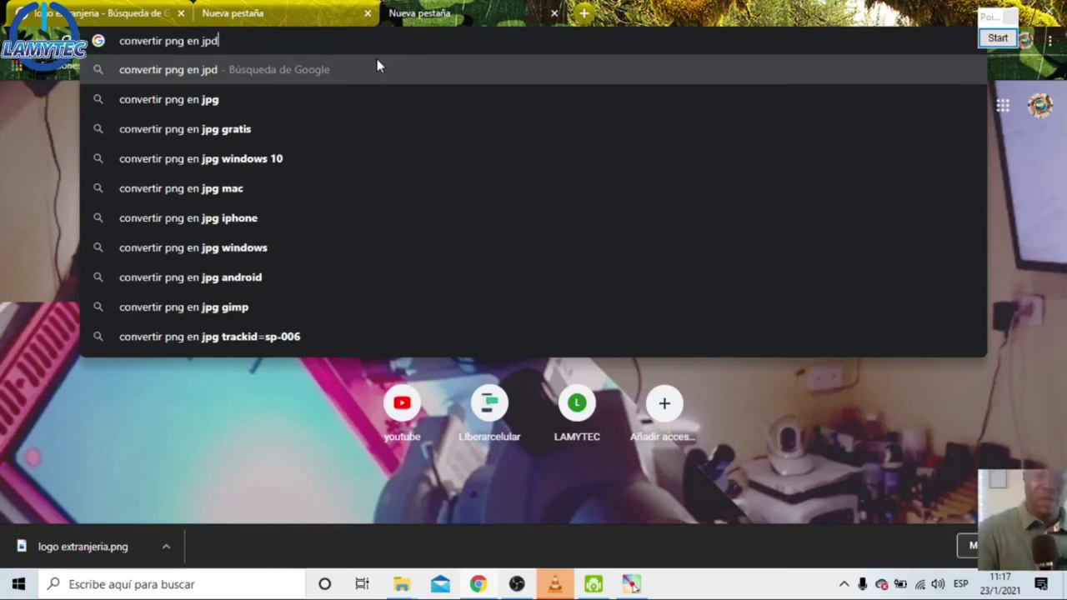
{"action": "key", "text": "BackSpace"}
{"action": "type", "text": "g"}
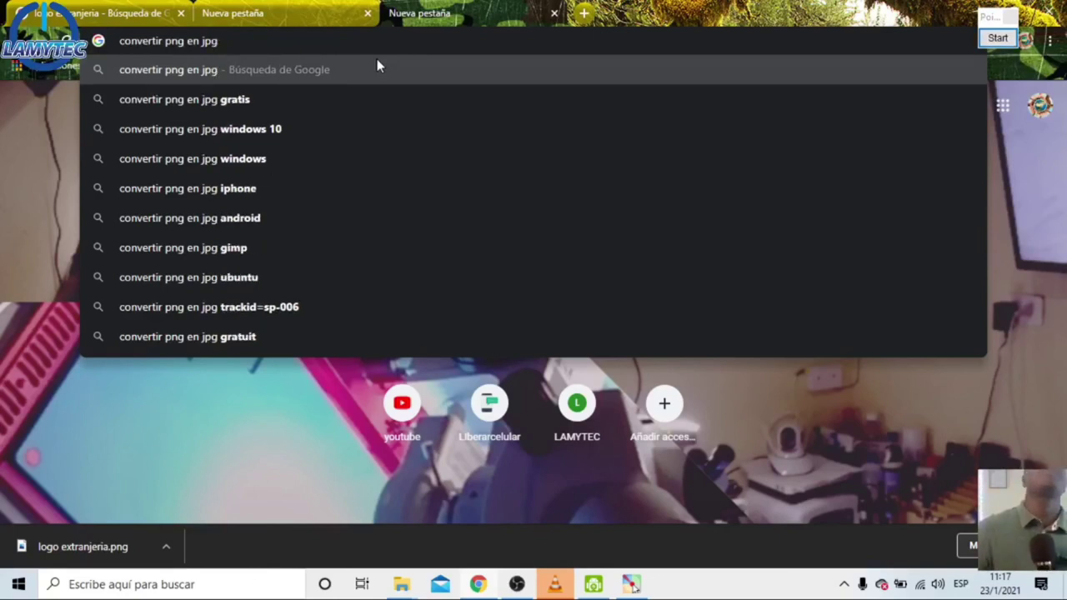
{"action": "left_click", "coordinate": [246, 101]}
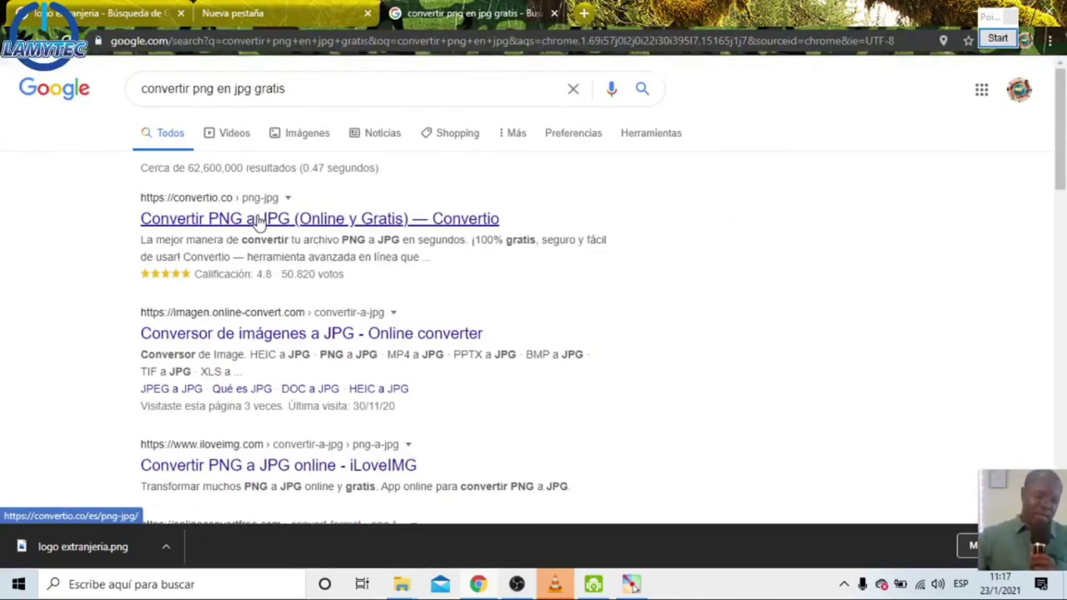
- Open the Convertio PNG to JPG converter from the search results and decline installing its Chrome extension
{"action": "left_click", "coordinate": [212, 221]}
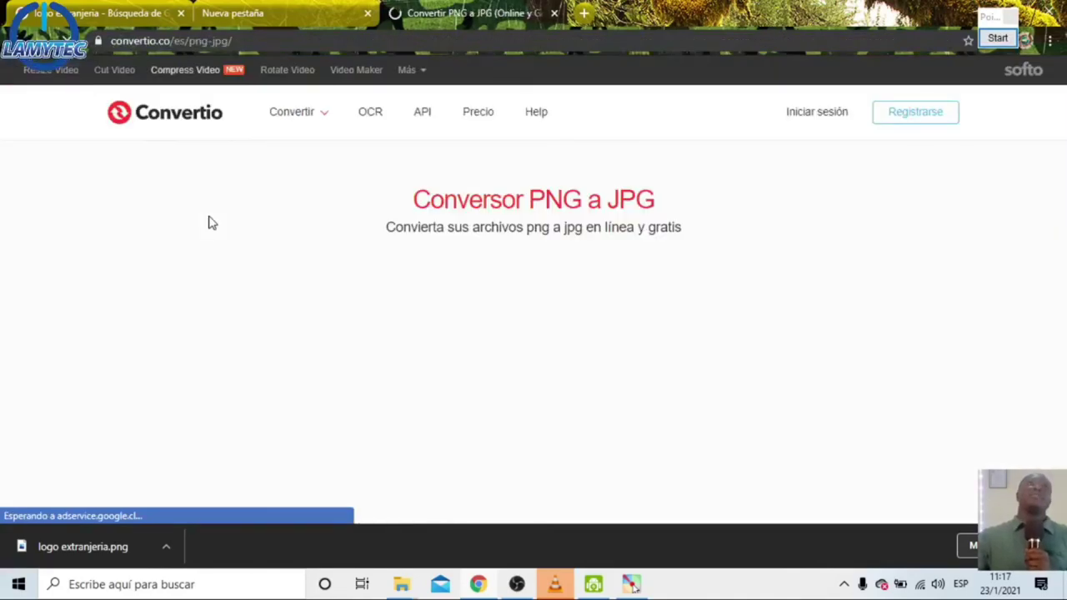
{"action": "scroll", "coordinate": [564, 326], "scroll_direction": "down", "scroll_amount": 3}
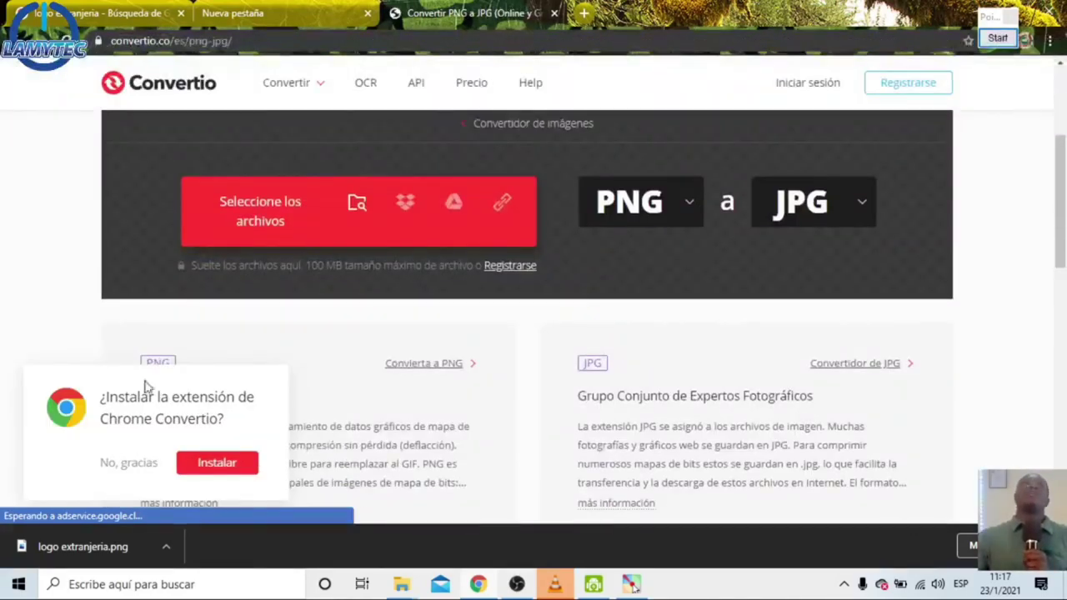
{"action": "left_click", "coordinate": [131, 464]}
- Look over the Convertio page, examining the file selection area and the PNG and JPG format selectors
{"action": "scroll", "coordinate": [550, 283], "scroll_direction": "up", "scroll_amount": 3}
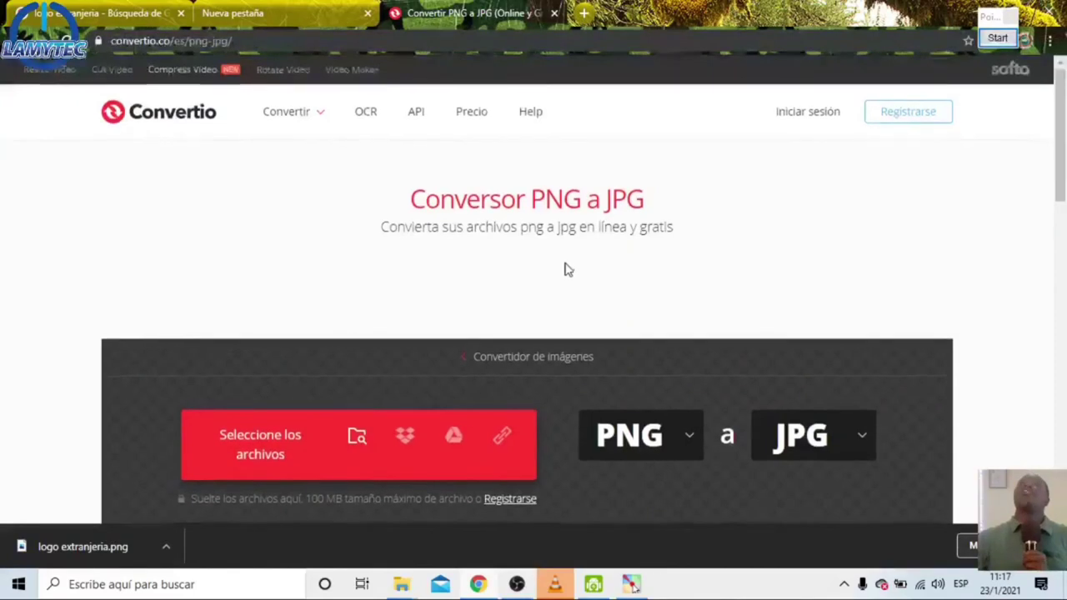
{"action": "scroll", "coordinate": [575, 275], "scroll_direction": "down", "scroll_amount": 2}
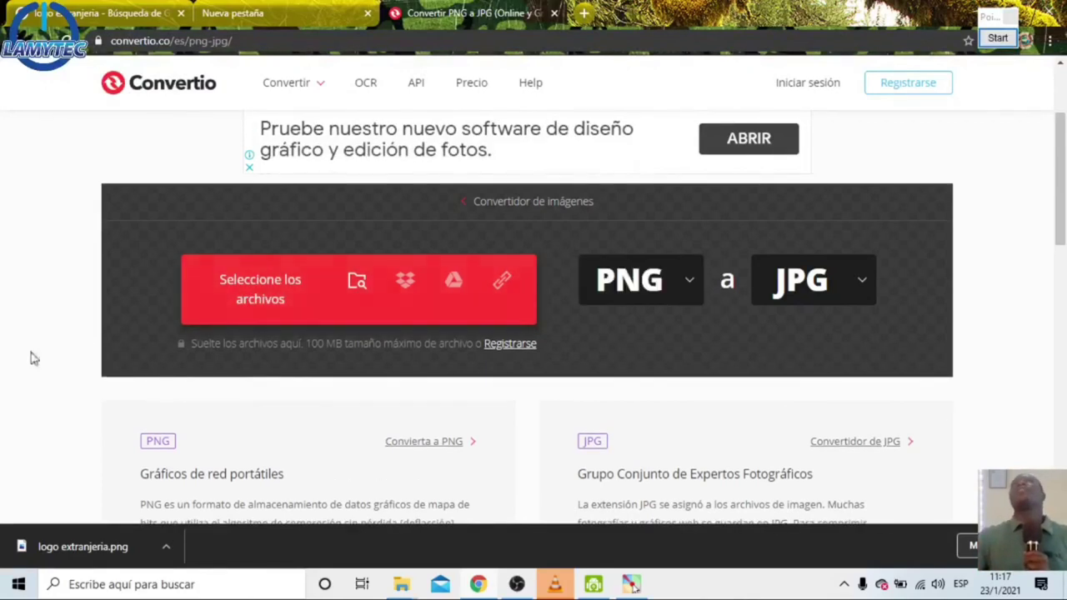
{"action": "scroll", "coordinate": [503, 358], "scroll_direction": "up", "scroll_amount": 1}
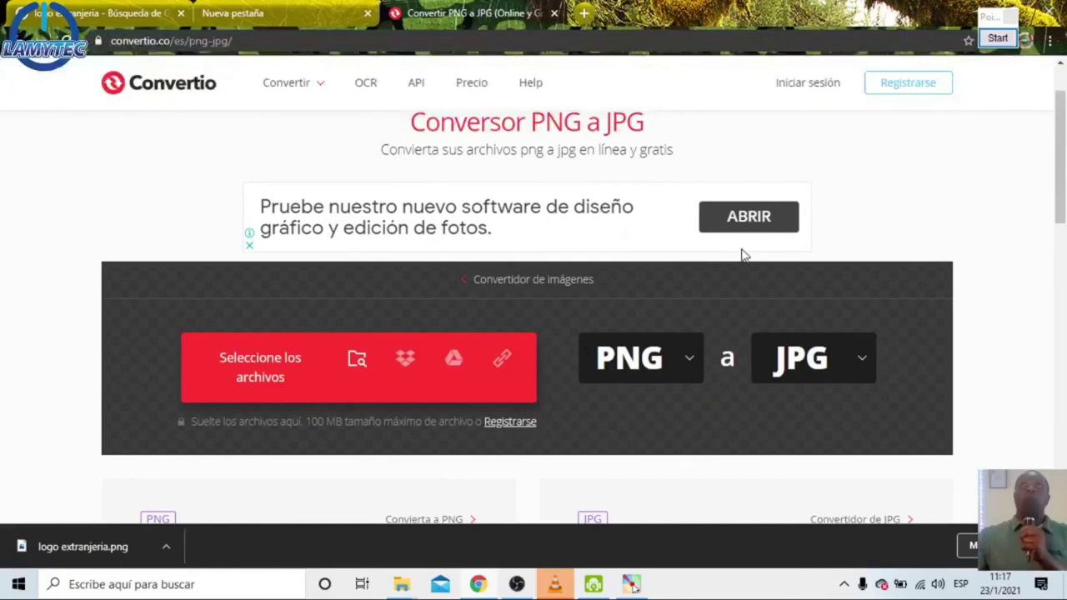
{"action": "scroll", "coordinate": [742, 252], "scroll_direction": "down", "scroll_amount": 4}
{"action": "scroll", "coordinate": [737, 255], "scroll_direction": "up", "scroll_amount": 2}
{"action": "scroll", "coordinate": [742, 267], "scroll_direction": "up", "scroll_amount": 3}
{"action": "scroll", "coordinate": [844, 236], "scroll_direction": "down", "scroll_amount": 3}
{"action": "scroll", "coordinate": [858, 217], "scroll_direction": "up", "scroll_amount": 2}
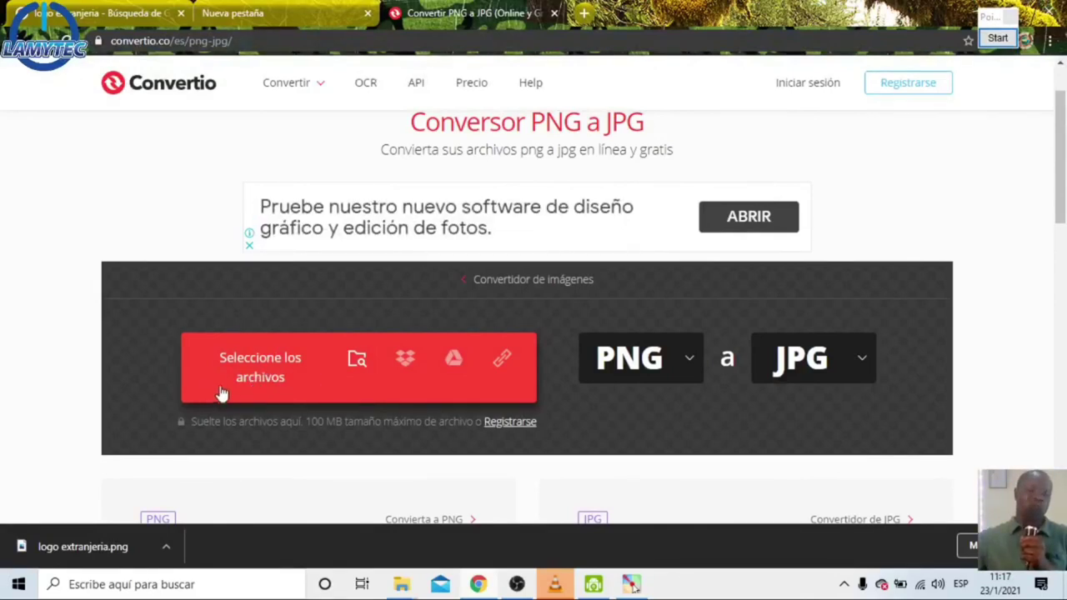
{"action": "left_click", "coordinate": [260, 367]}
{"action": "left_click_drag", "start_coordinate": [537, 158], "coordinate": [634, 124]}
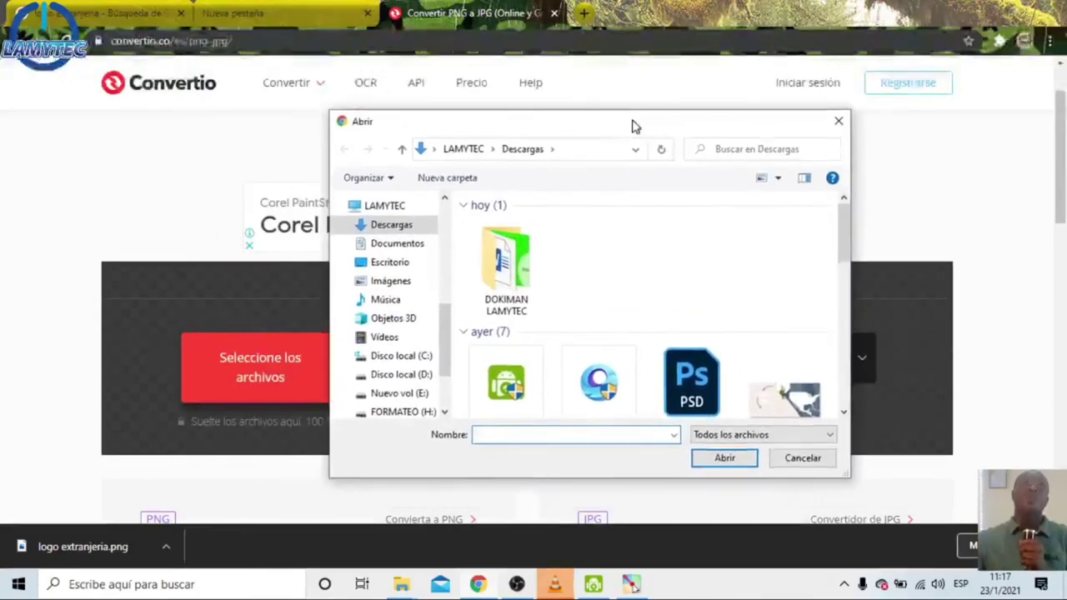
{"action": "left_click", "coordinate": [379, 375]}
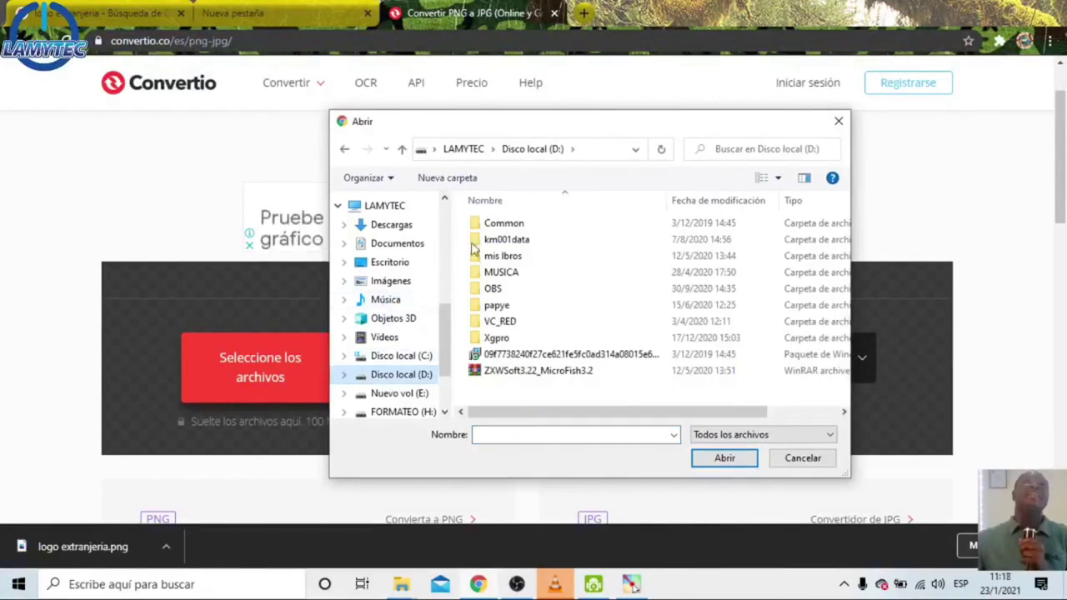
{"action": "left_click", "coordinate": [410, 299]}
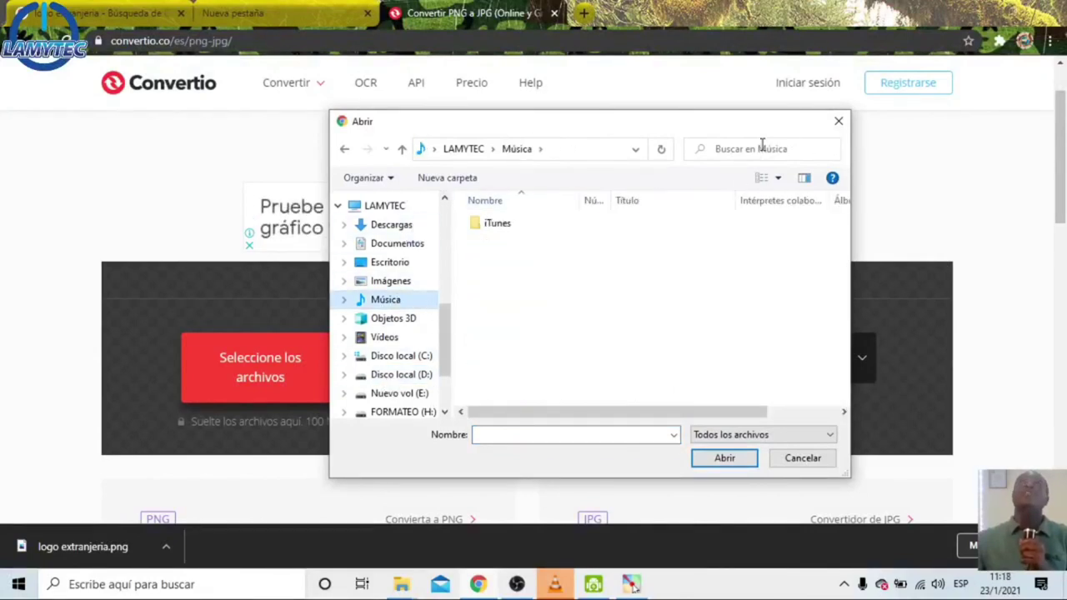
{"action": "left_click", "coordinate": [839, 121]}
{"action": "left_click", "coordinate": [258, 367]}
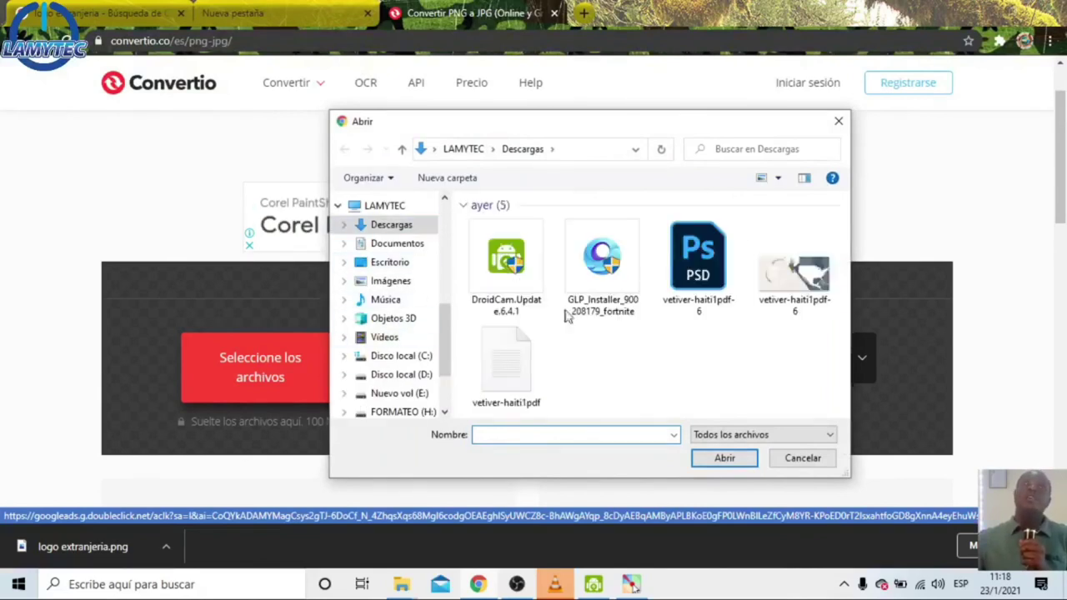
{"action": "left_click", "coordinate": [834, 121]}
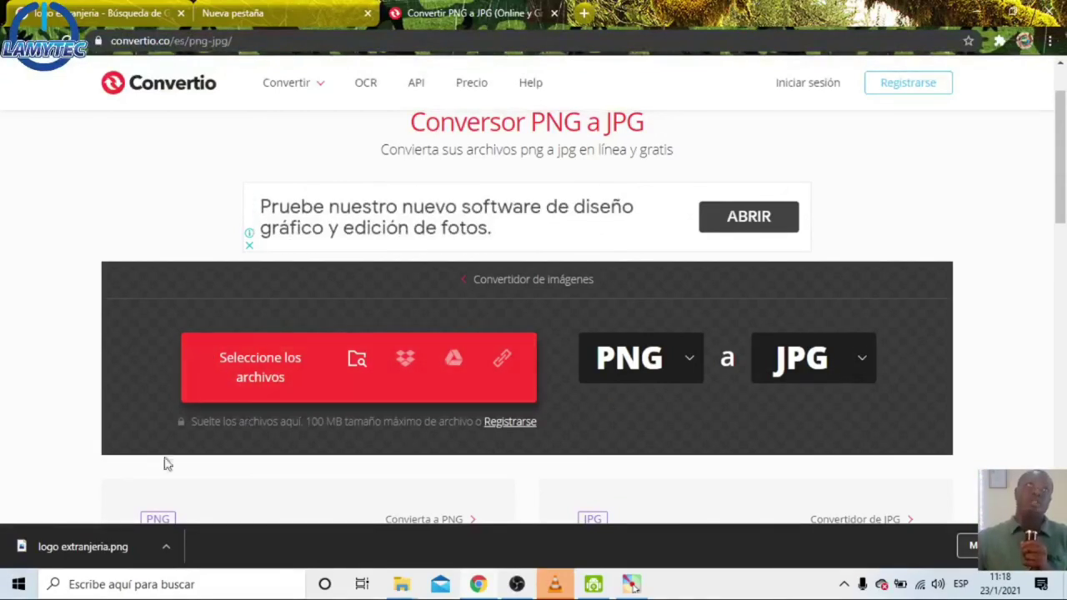
- Add the logo extranjeria PNG from the DOKIMAN LAMYTEC folder on the Escritorio to the converter and convert it to JPG
{"action": "left_click", "coordinate": [254, 379]}
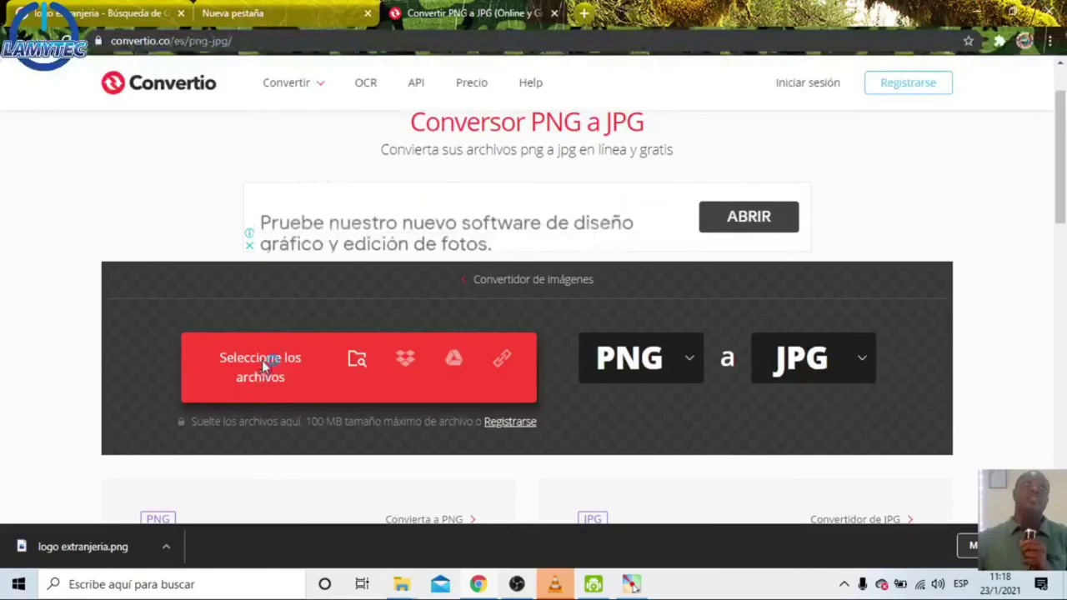
{"action": "mouse_move", "coordinate": [508, 125]}
{"action": "left_mouse_down"}
{"action": "mouse_move", "coordinate": [655, 131]}
{"action": "mouse_move", "coordinate": [525, 153]}
{"action": "mouse_move", "coordinate": [505, 142]}
{"action": "left_mouse_up"}
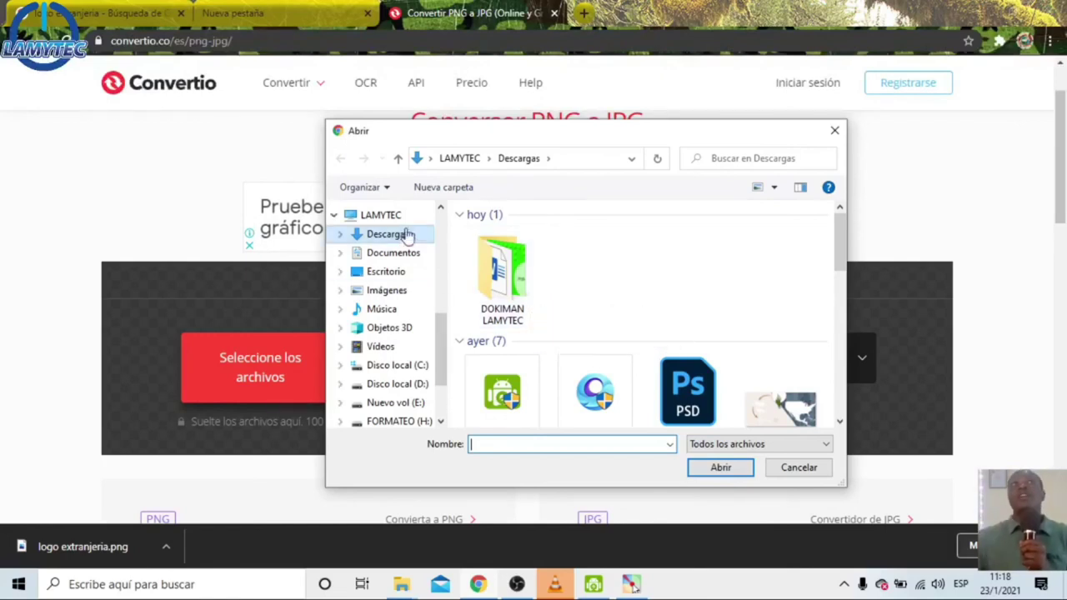
{"action": "scroll", "coordinate": [441, 252], "scroll_direction": "up", "scroll_amount": 5}
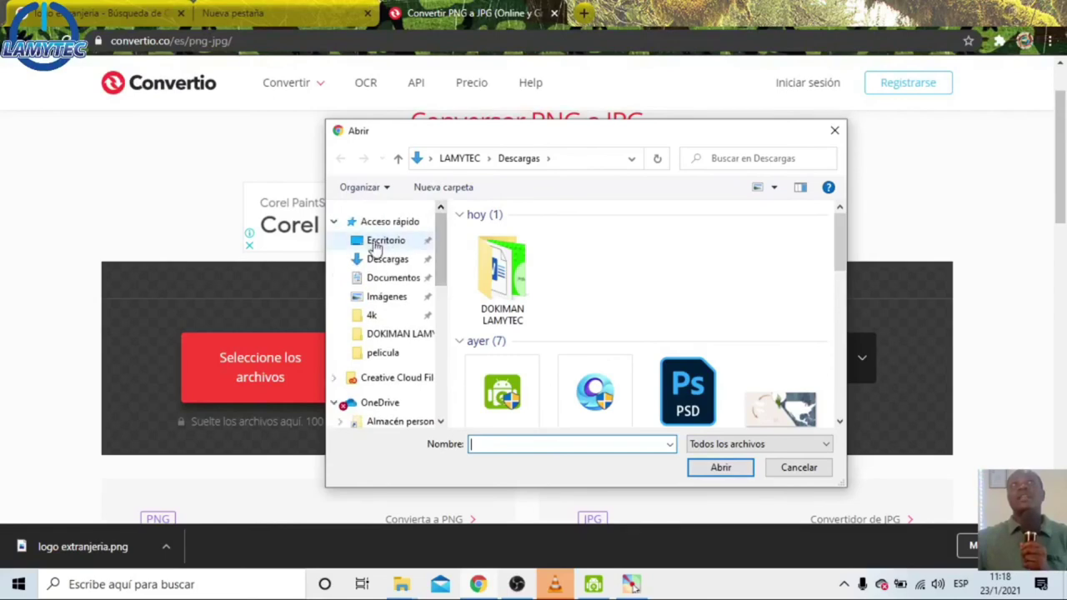
{"action": "left_click", "coordinate": [384, 243]}
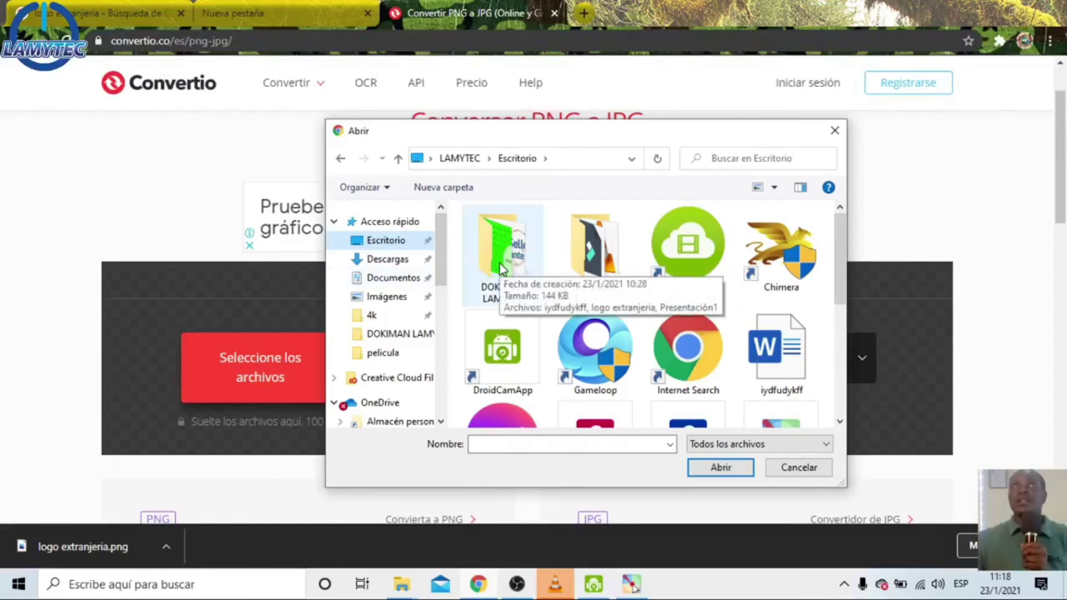
{"action": "double_click", "coordinate": [501, 267]}
{"action": "left_click", "coordinate": [537, 250]}
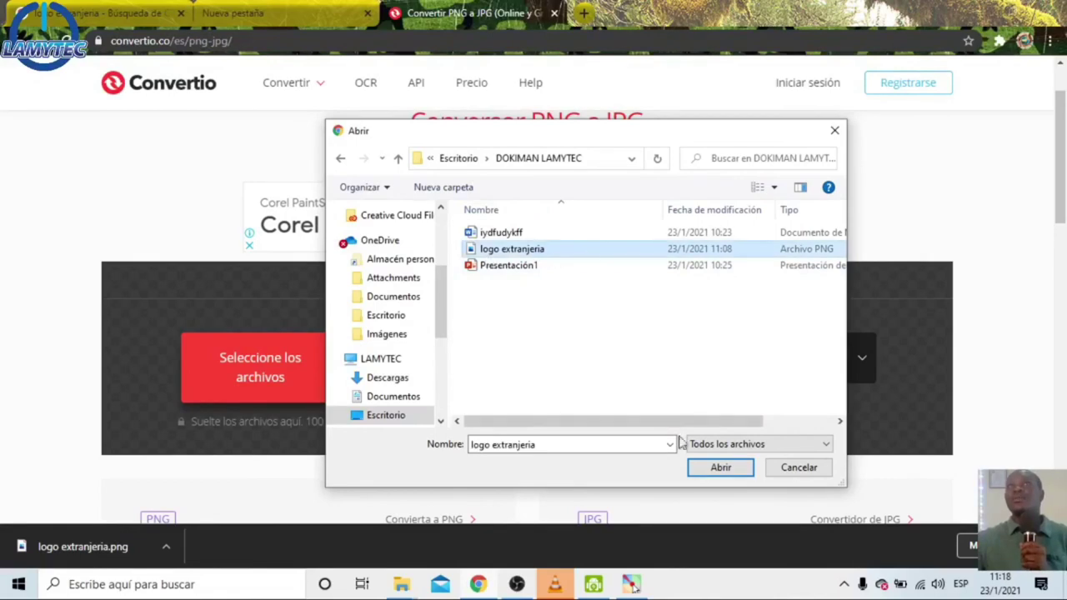
{"action": "left_click", "coordinate": [730, 473]}
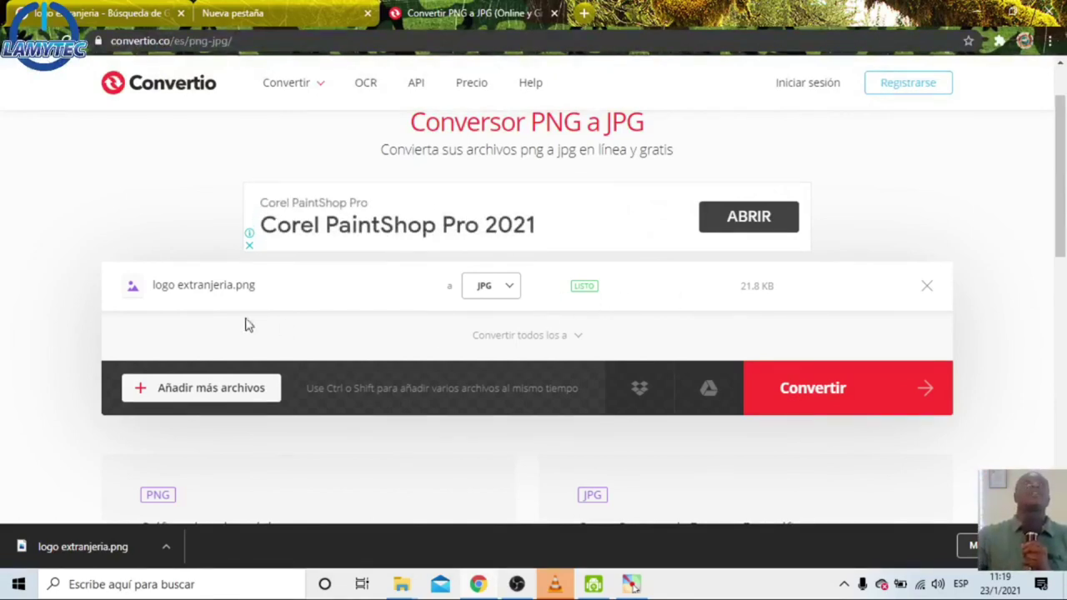
{"action": "left_click", "coordinate": [843, 398]}
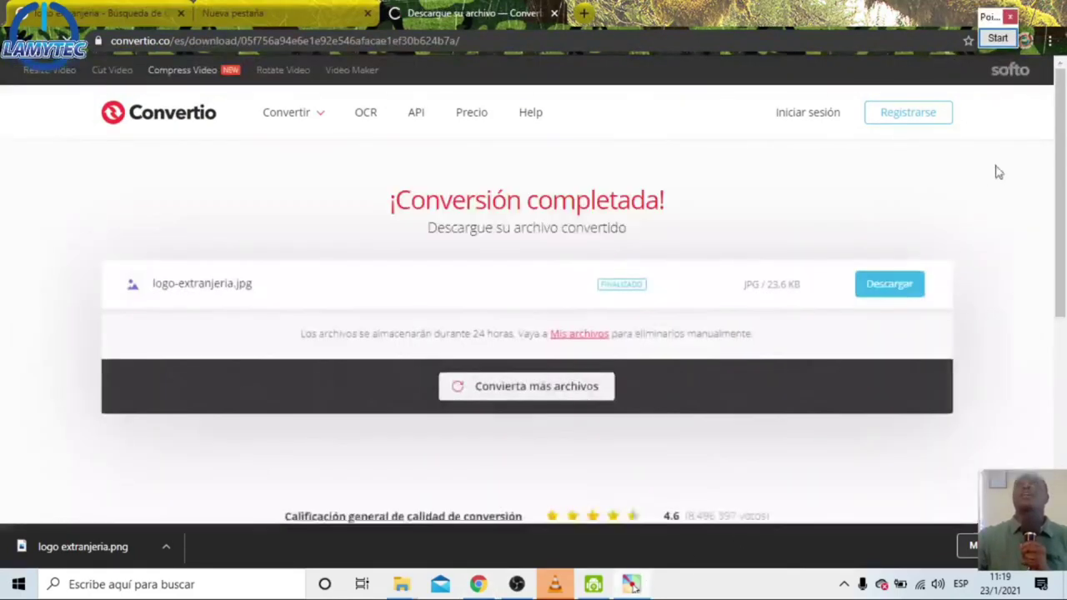
{"action": "left_click", "coordinate": [998, 42]}
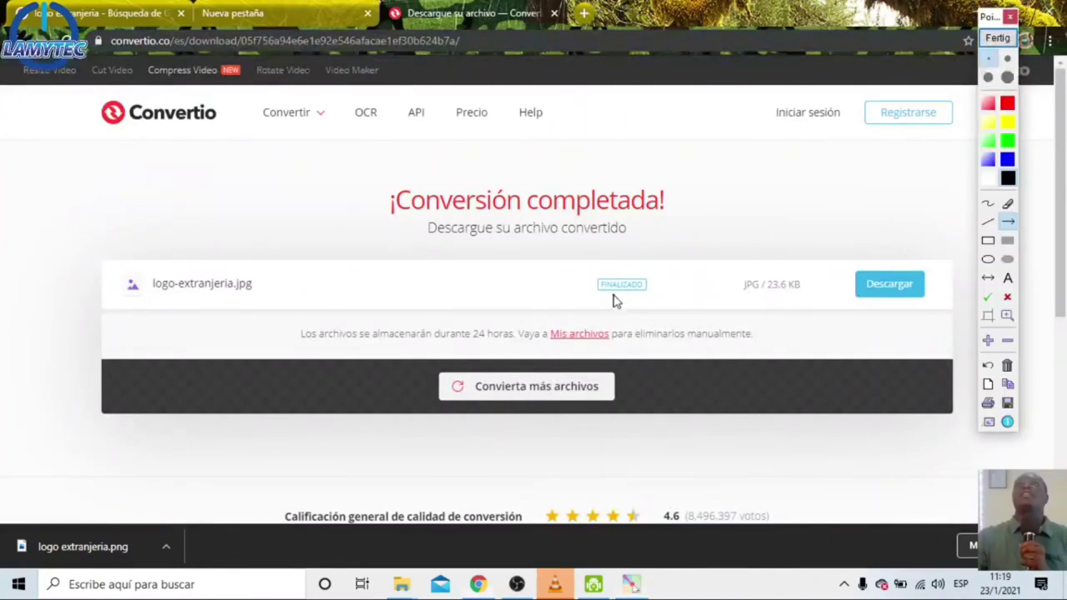
{"action": "left_click", "coordinate": [998, 38]}
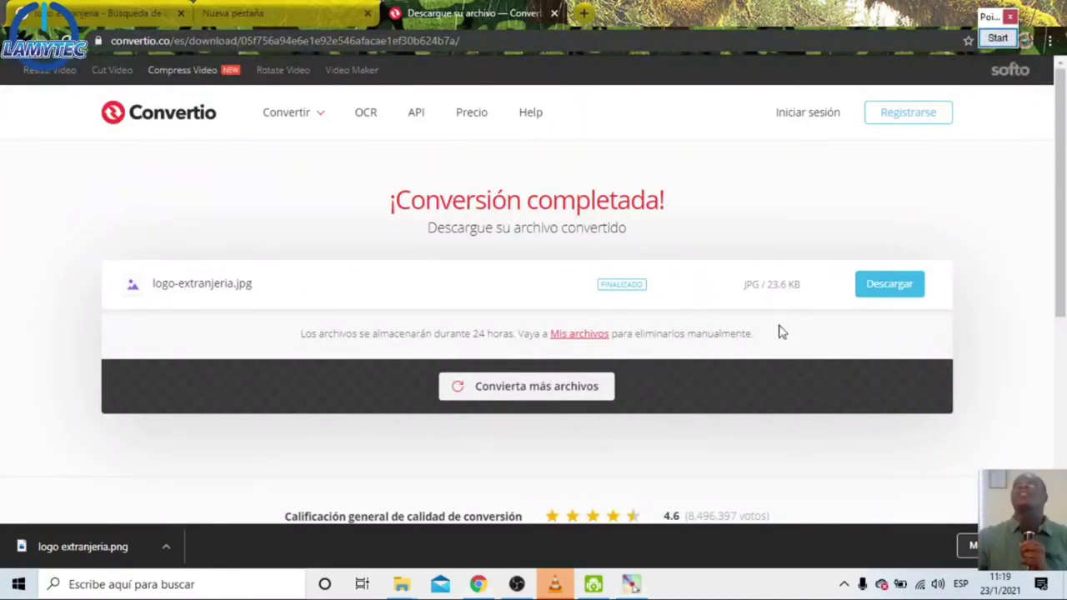
- Start downloading the converted logo-extranjeria.jpg and choose the DOKIMAN LAMYTEC folder on the Escritorio as its save location
{"action": "left_click", "coordinate": [875, 285]}
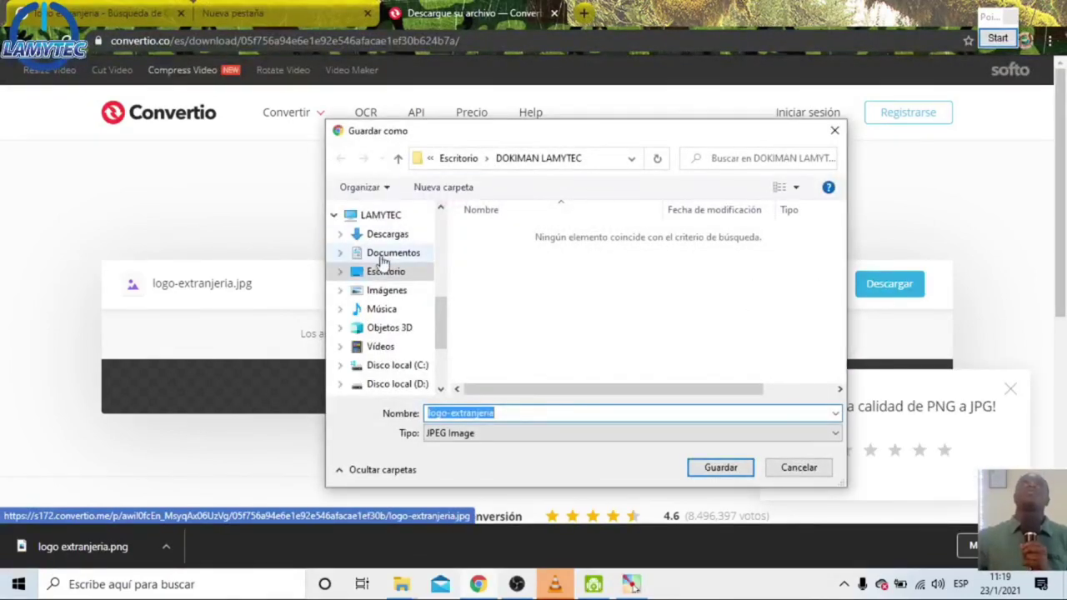
{"action": "scroll", "coordinate": [392, 243], "scroll_direction": "up", "scroll_amount": 1}
{"action": "scroll", "coordinate": [409, 258], "scroll_direction": "up", "scroll_amount": 8}
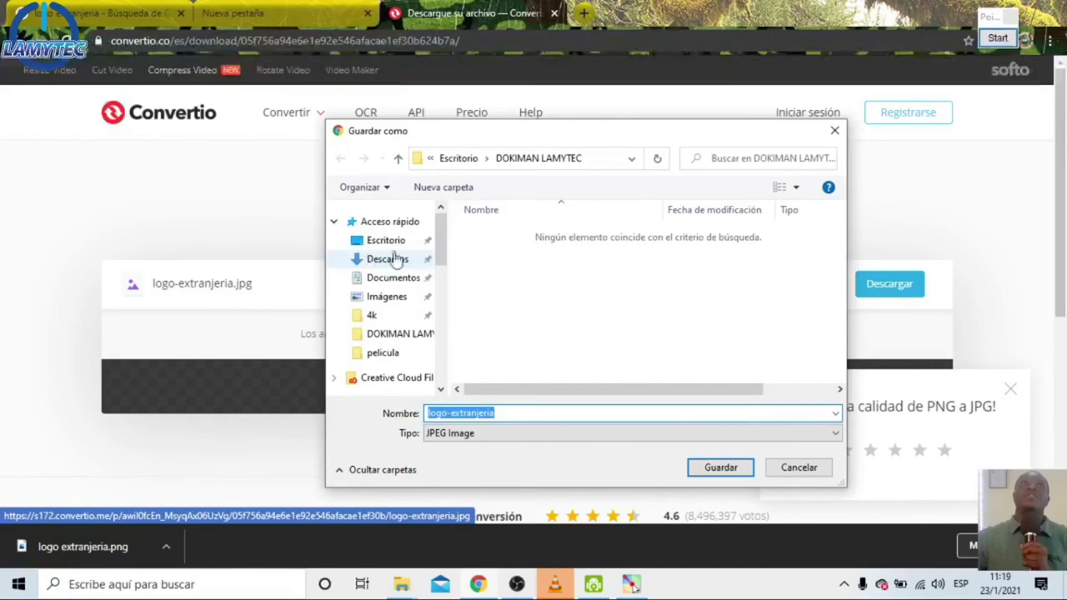
{"action": "scroll", "coordinate": [413, 262], "scroll_direction": "down", "scroll_amount": 4}
{"action": "scroll", "coordinate": [416, 262], "scroll_direction": "down", "scroll_amount": 5}
{"action": "scroll", "coordinate": [417, 262], "scroll_direction": "up", "scroll_amount": 6}
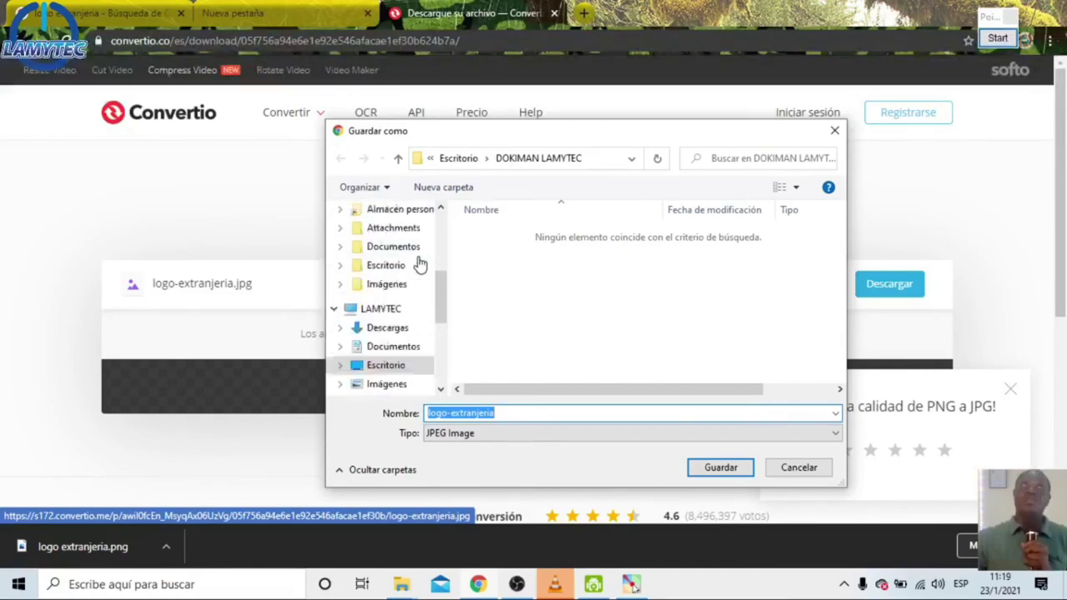
{"action": "scroll", "coordinate": [350, 274], "scroll_direction": "up", "scroll_amount": 2}
{"action": "left_click", "coordinate": [384, 243]}
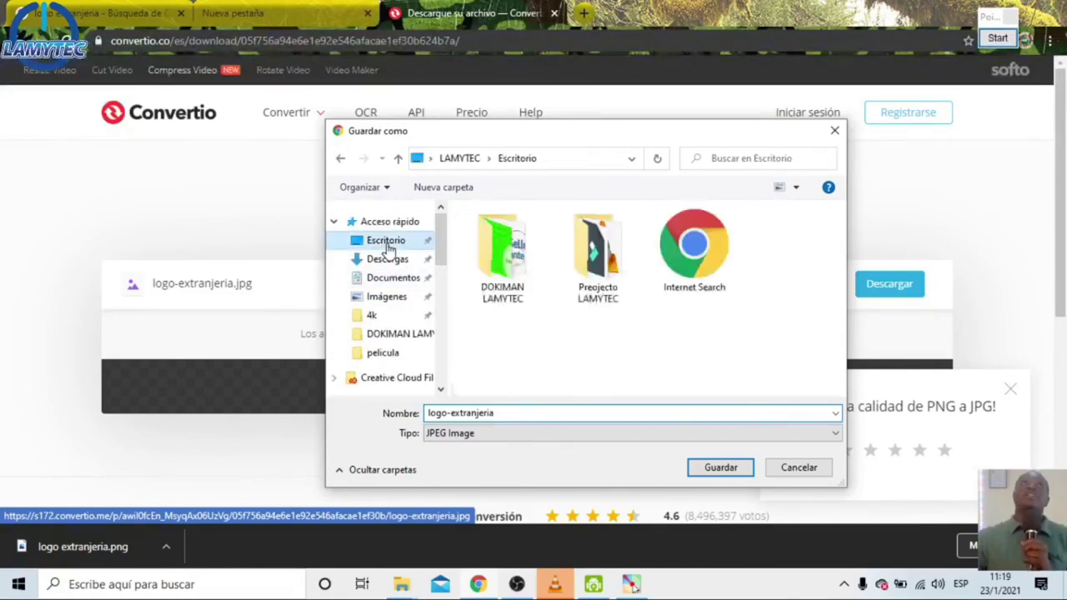
{"action": "double_click", "coordinate": [504, 259]}
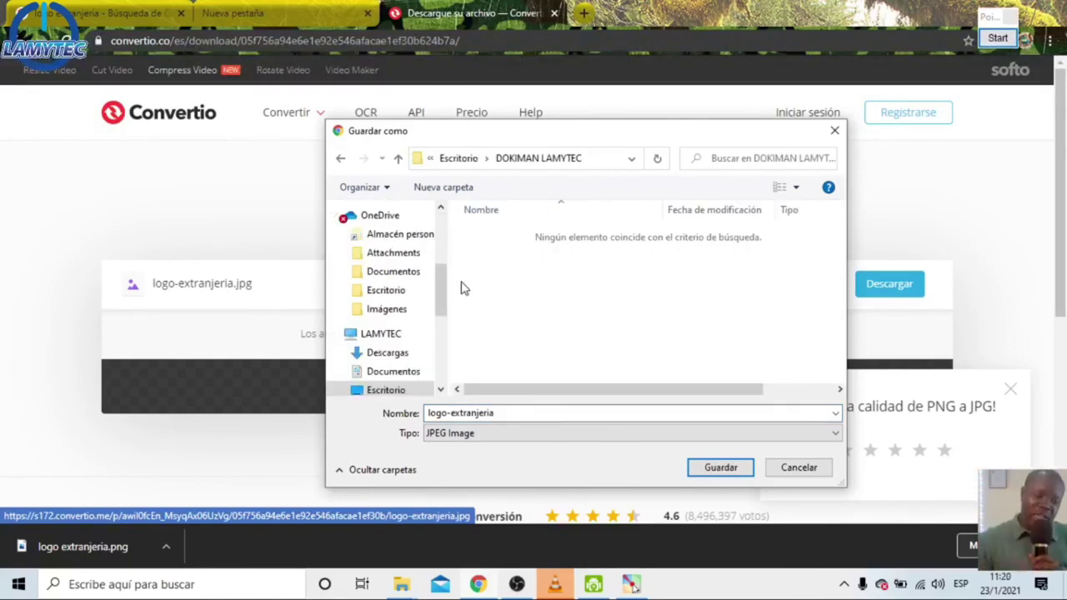
- Name the downloaded JPEG image "logo-extranjeria jpg" and save it
{"action": "left_click", "coordinate": [500, 412]}
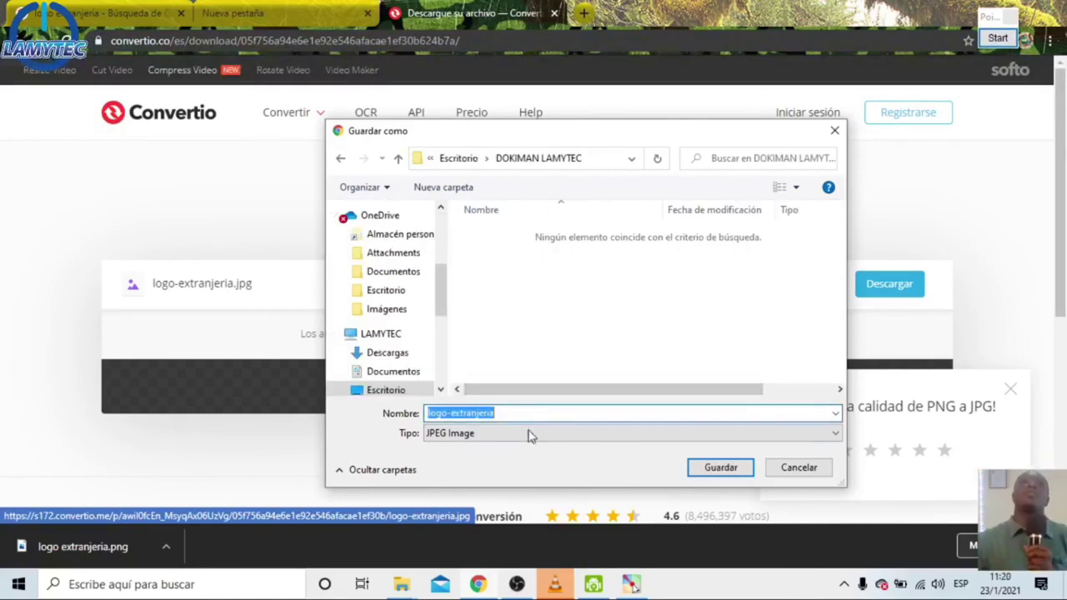
{"action": "left_click", "coordinate": [508, 412]}
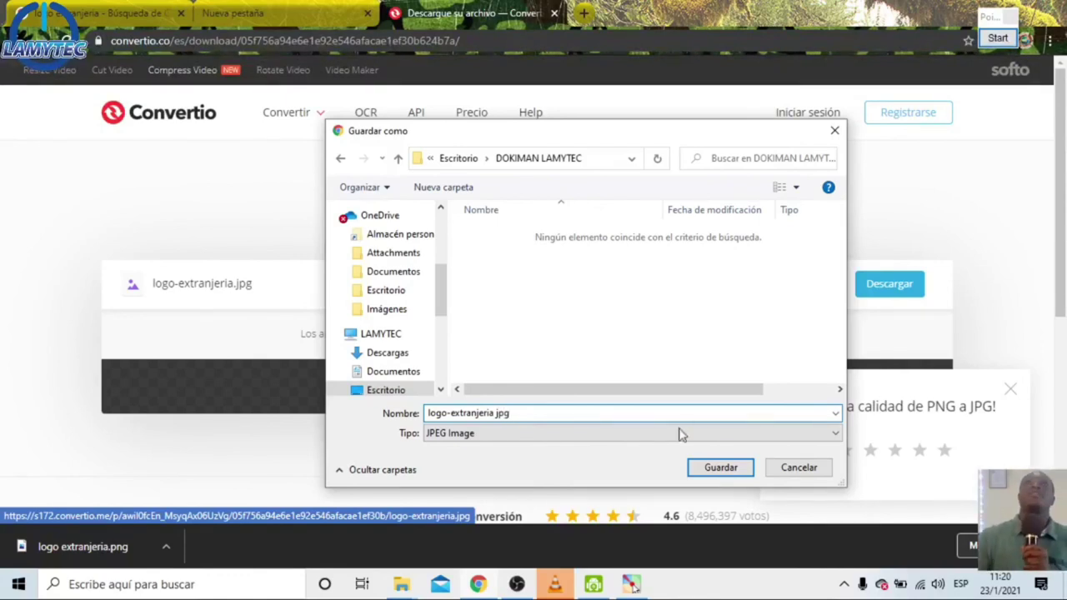
{"action": "left_click", "coordinate": [720, 468]}
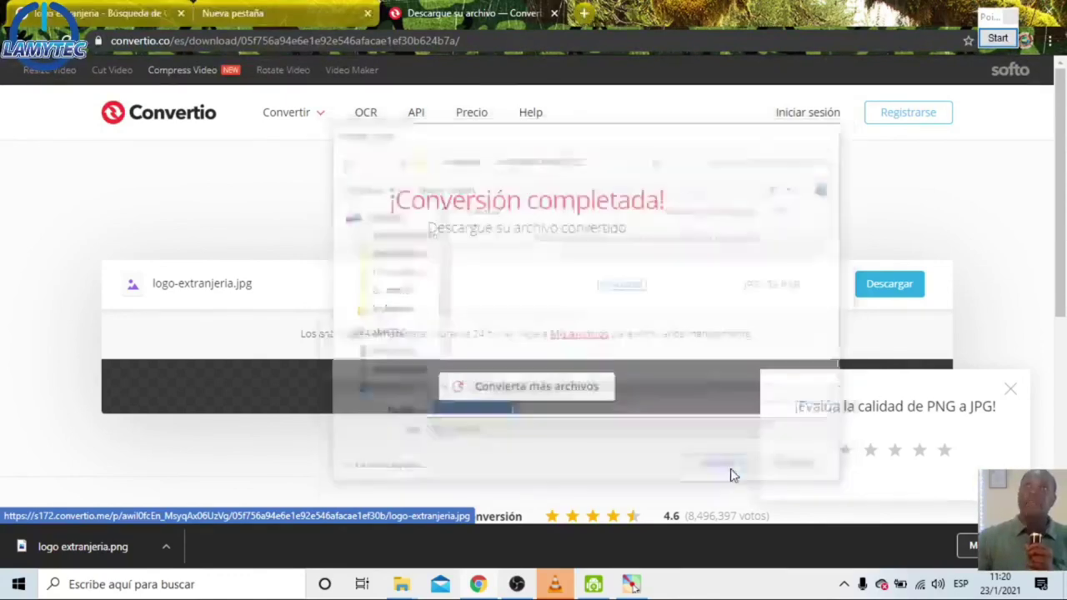